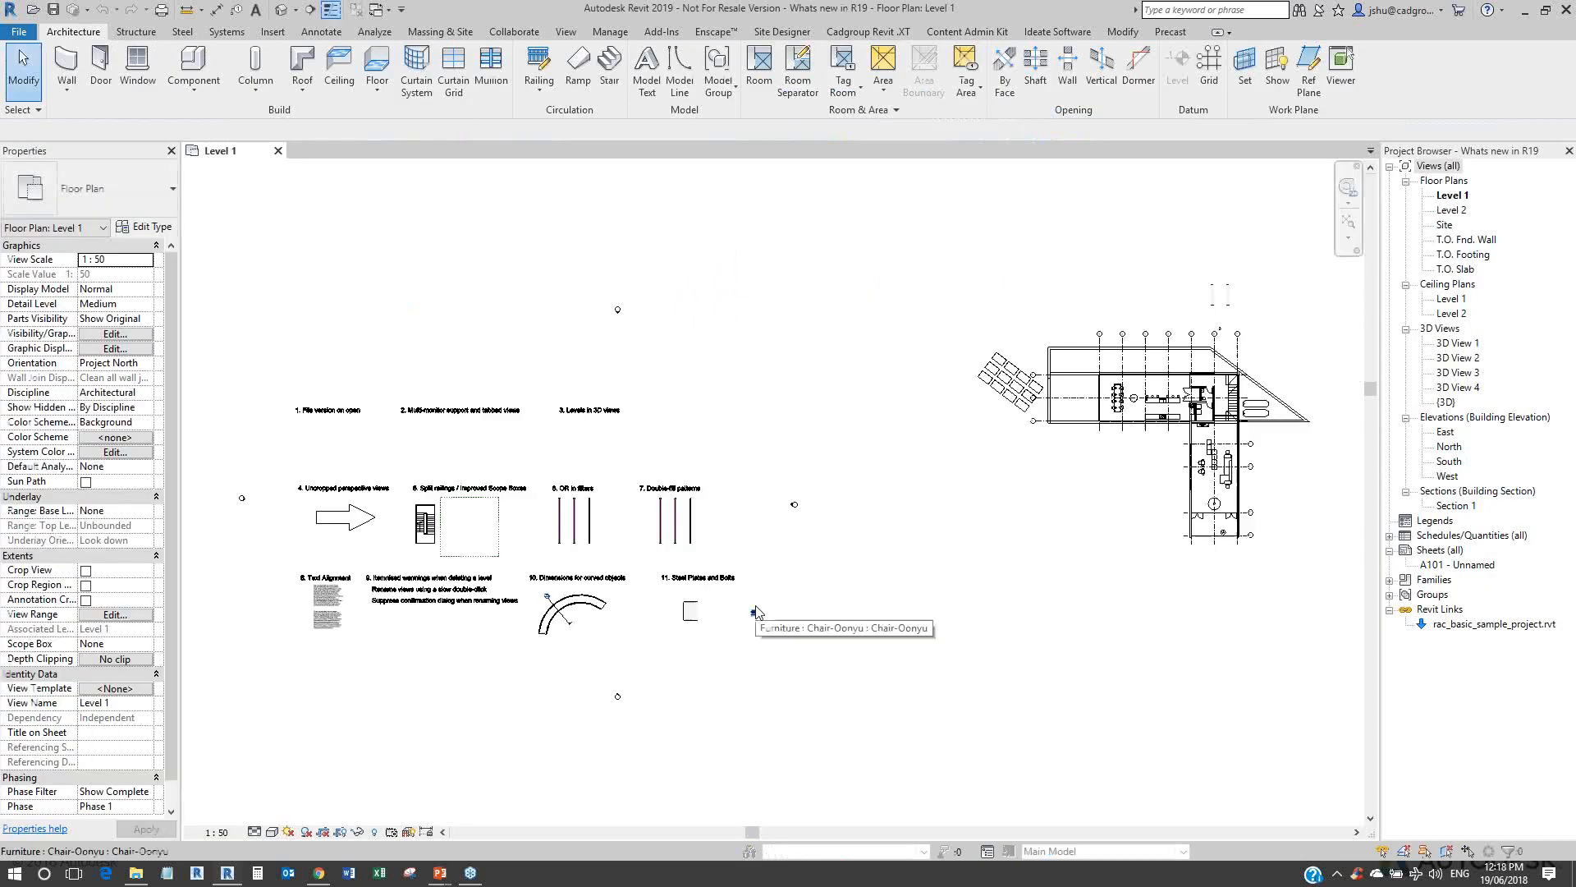
# Step: Open the {3D} view and the Level 2 floor plan alongside the Level 1 plan
pyautogui.scroll(2, 529, 361)
pyautogui.scroll(1, 596, 382)
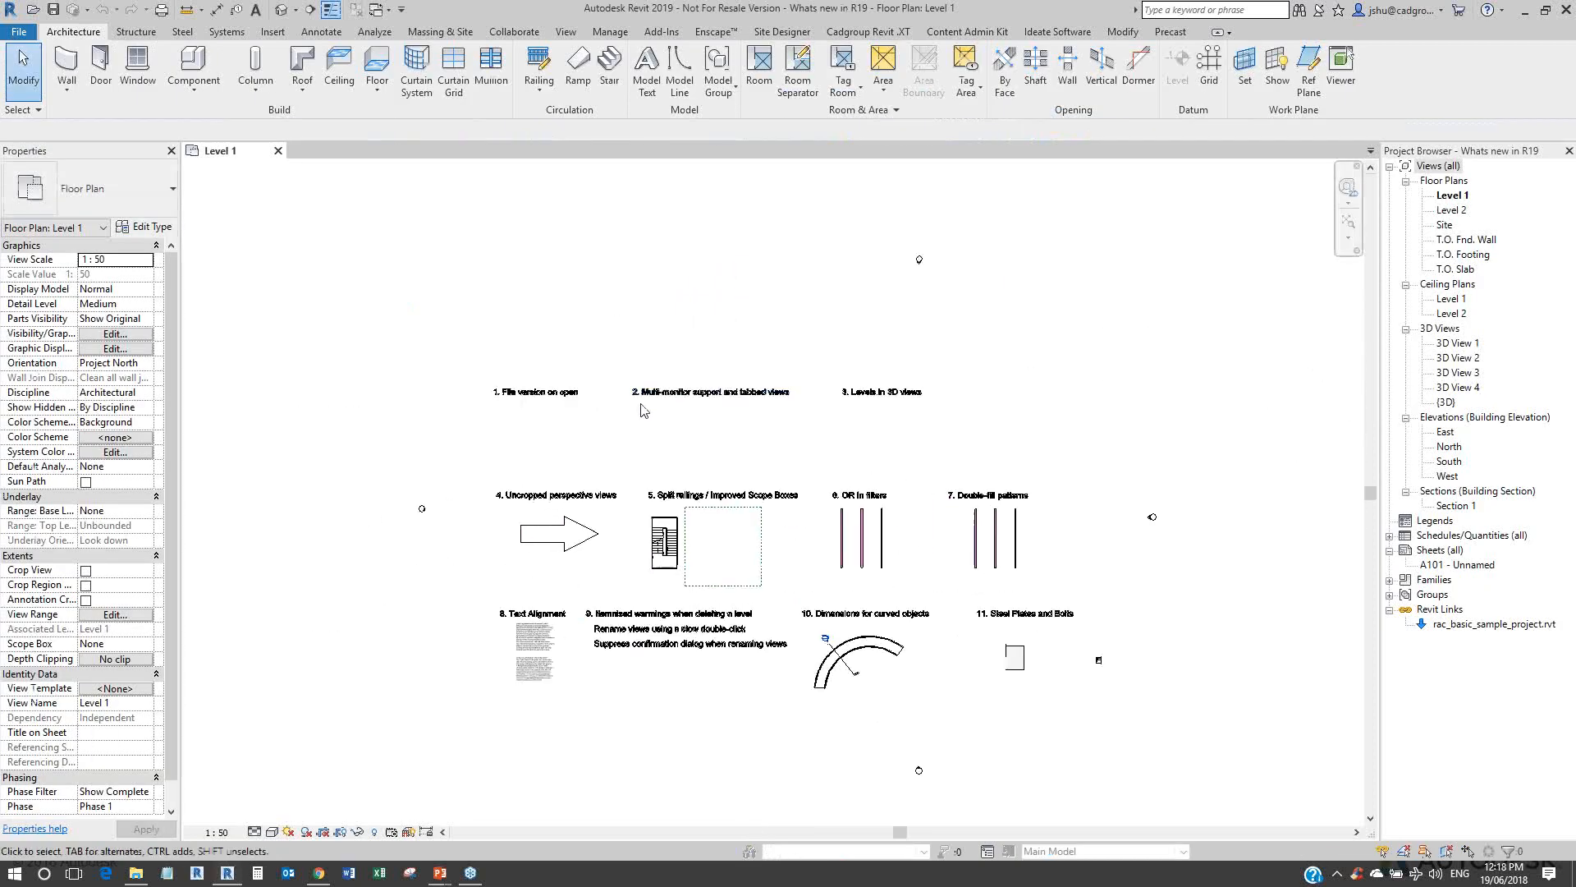
pyautogui.scroll(2, 694, 419)
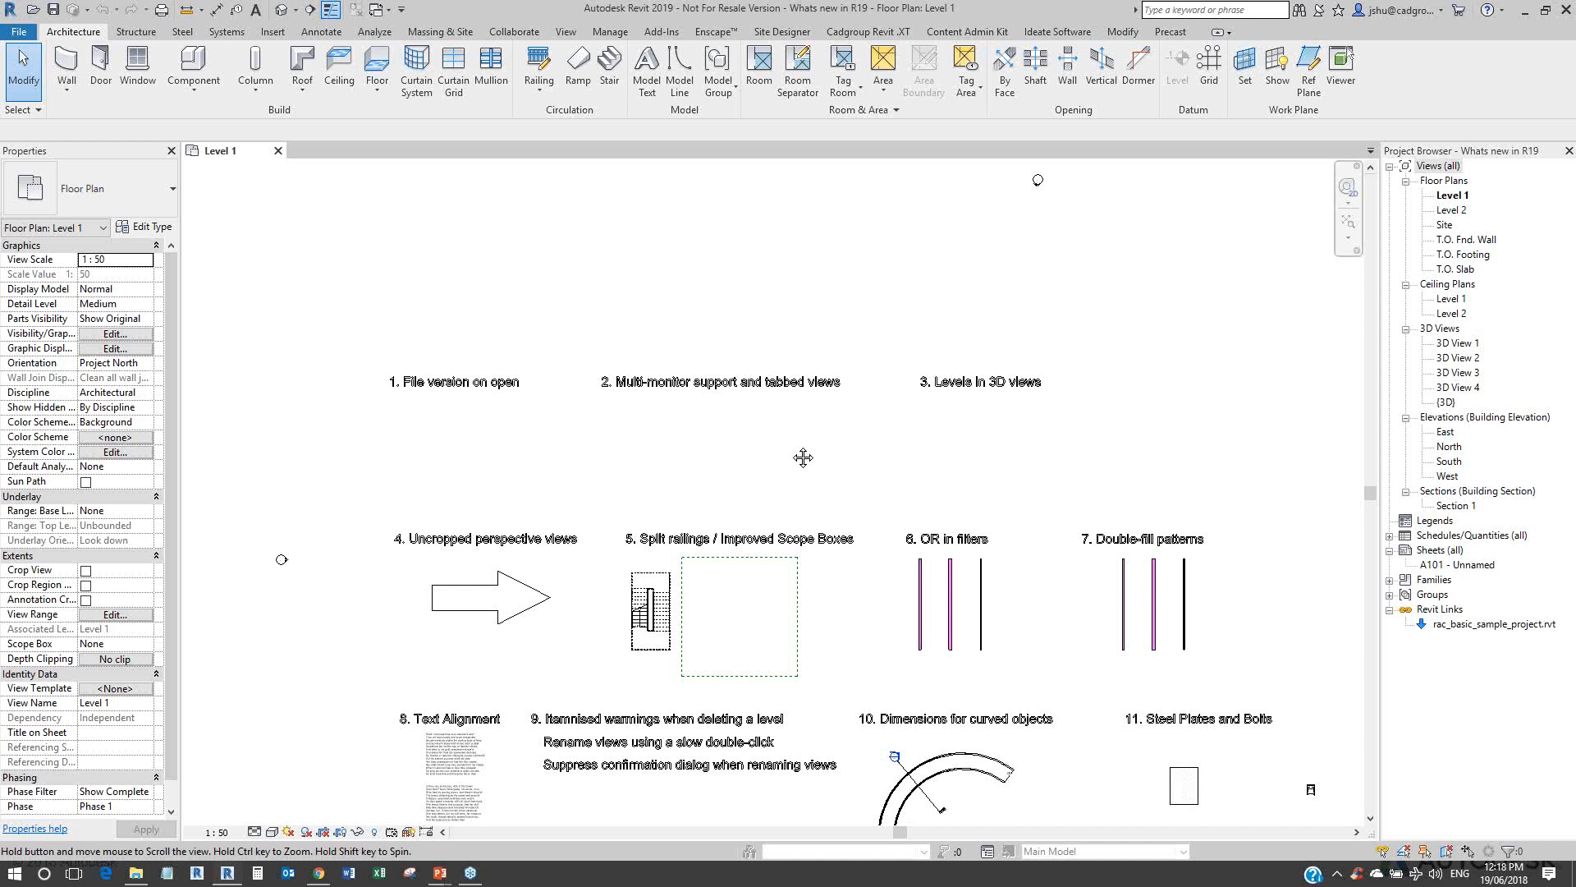
pyautogui.moveTo(803, 457); pyautogui.dragTo(765, 428, button='middle')
pyautogui.scroll(1, 765, 429)
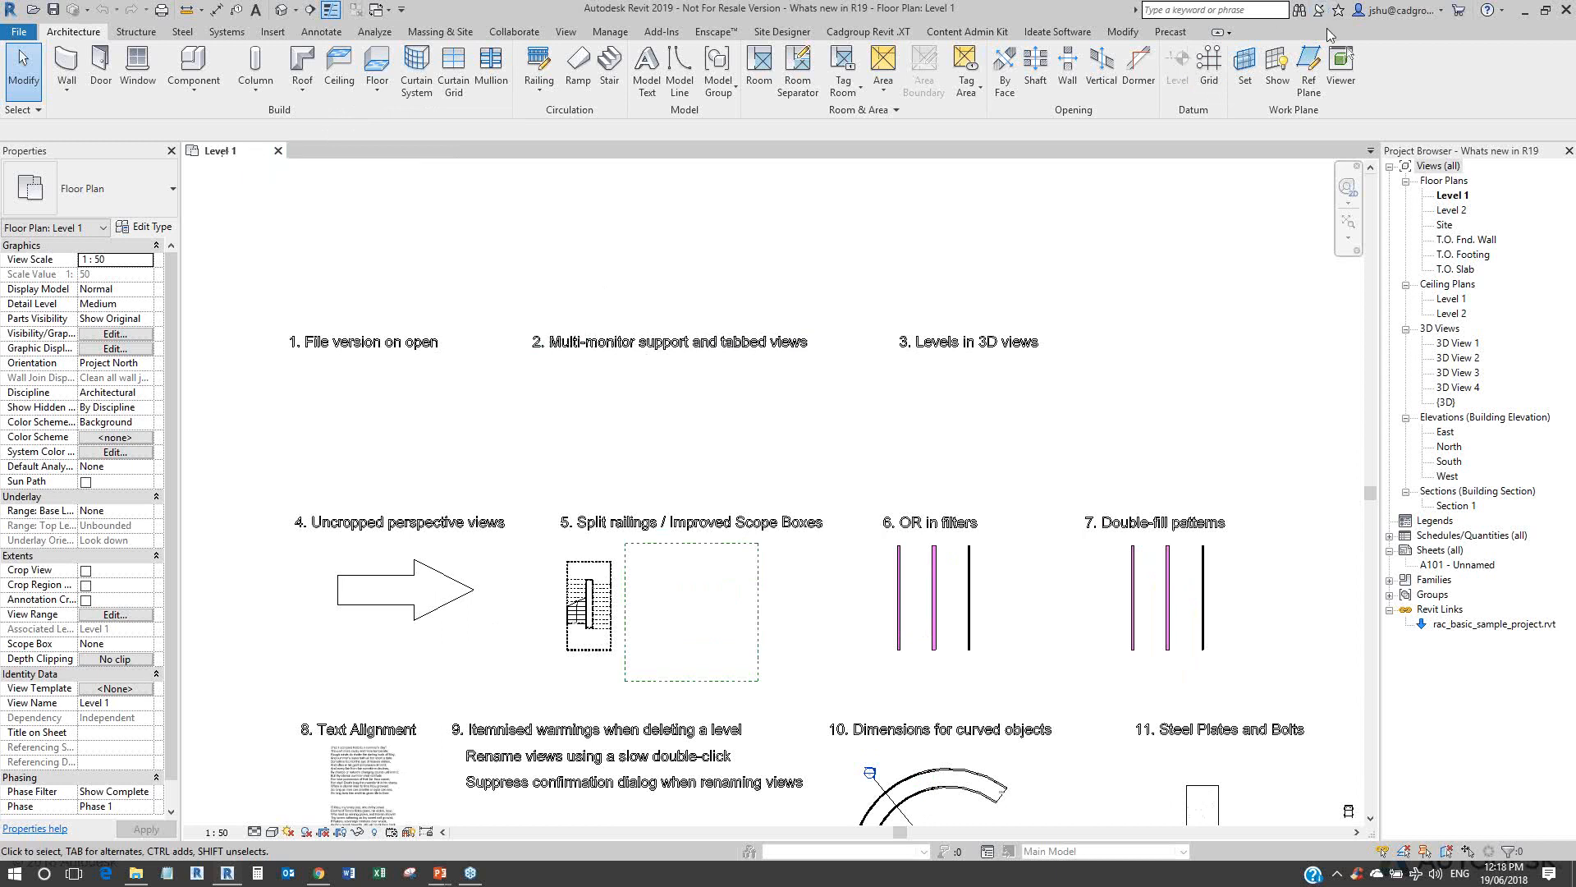
pyautogui.doubleClick(1448, 403)
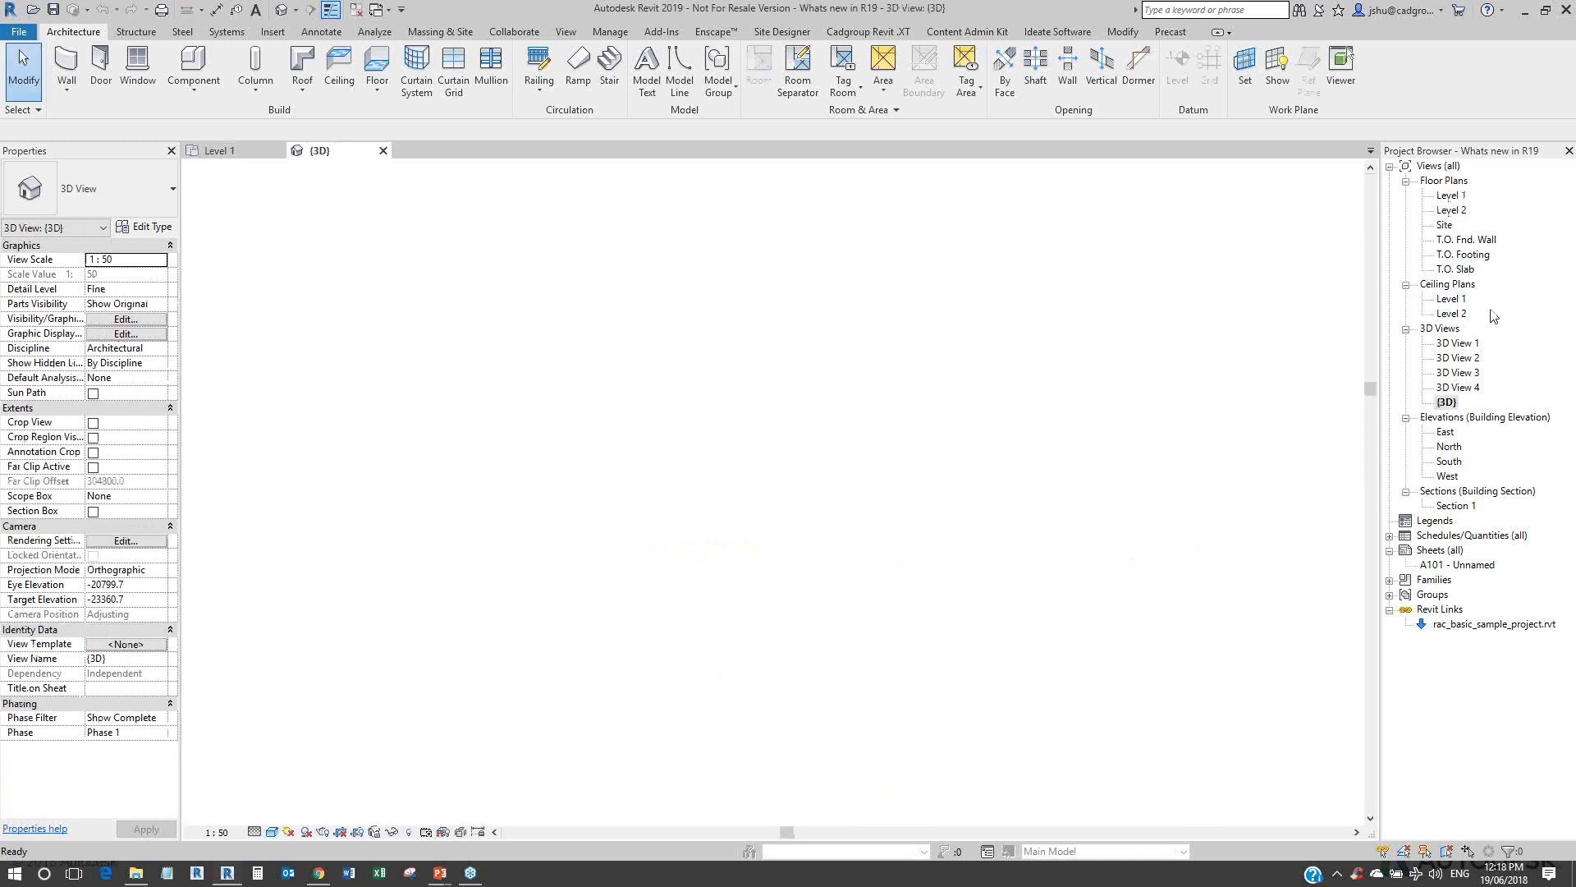
pyautogui.doubleClick(1451, 210)
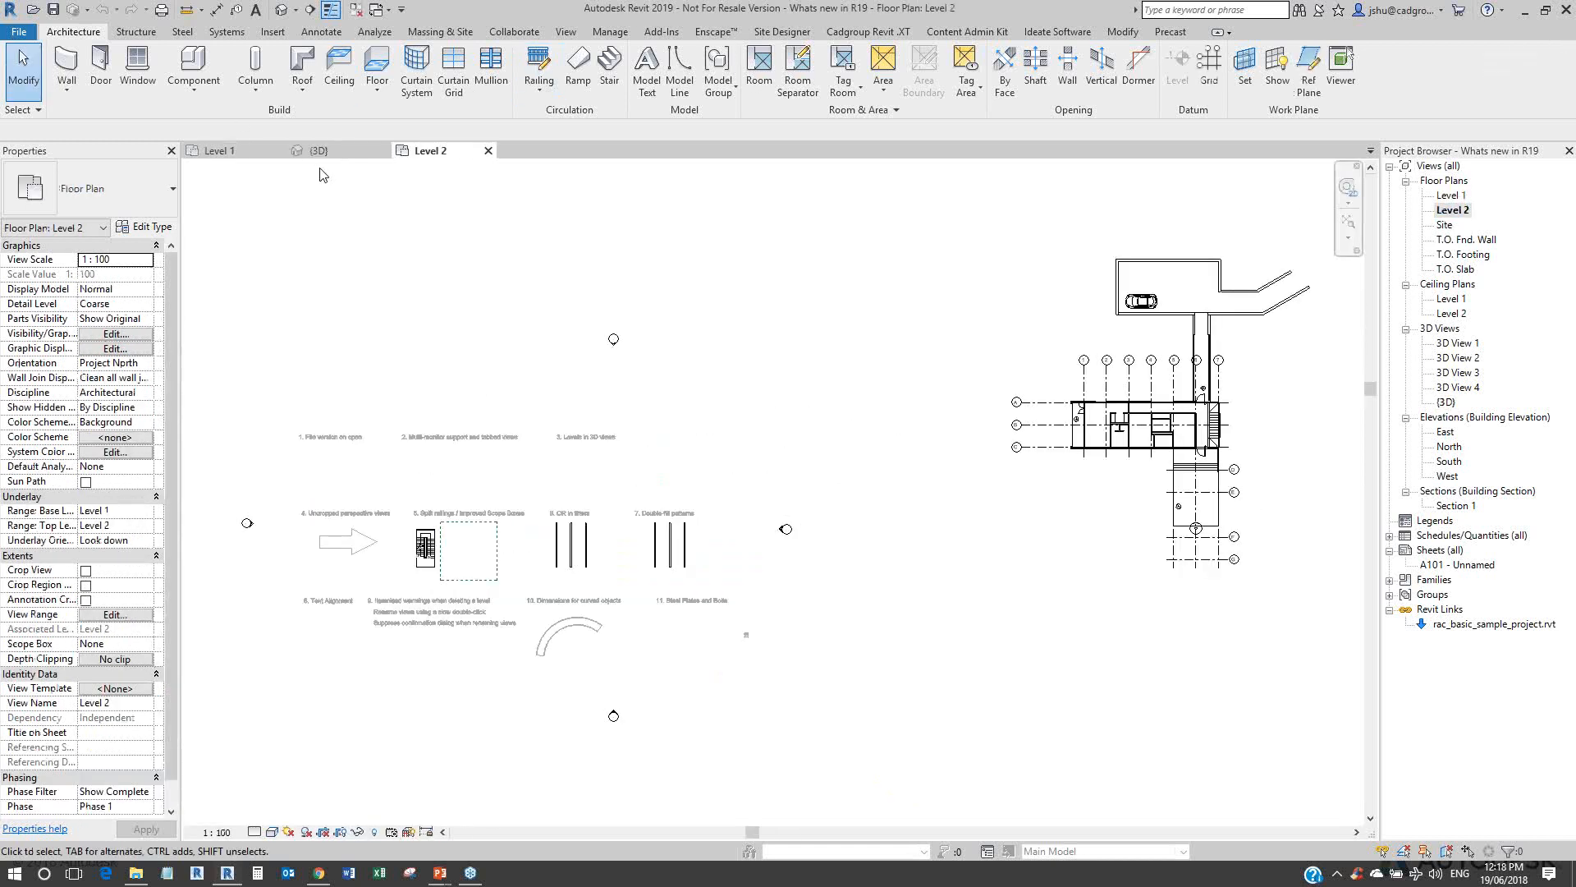
# Step: Reorder the open views so that {3D} comes first, followed by Level 2 and Level 1
pyautogui.click(348, 156)
pyautogui.click(429, 151)
pyautogui.moveTo(414, 150); pyautogui.dragTo(378, 156)
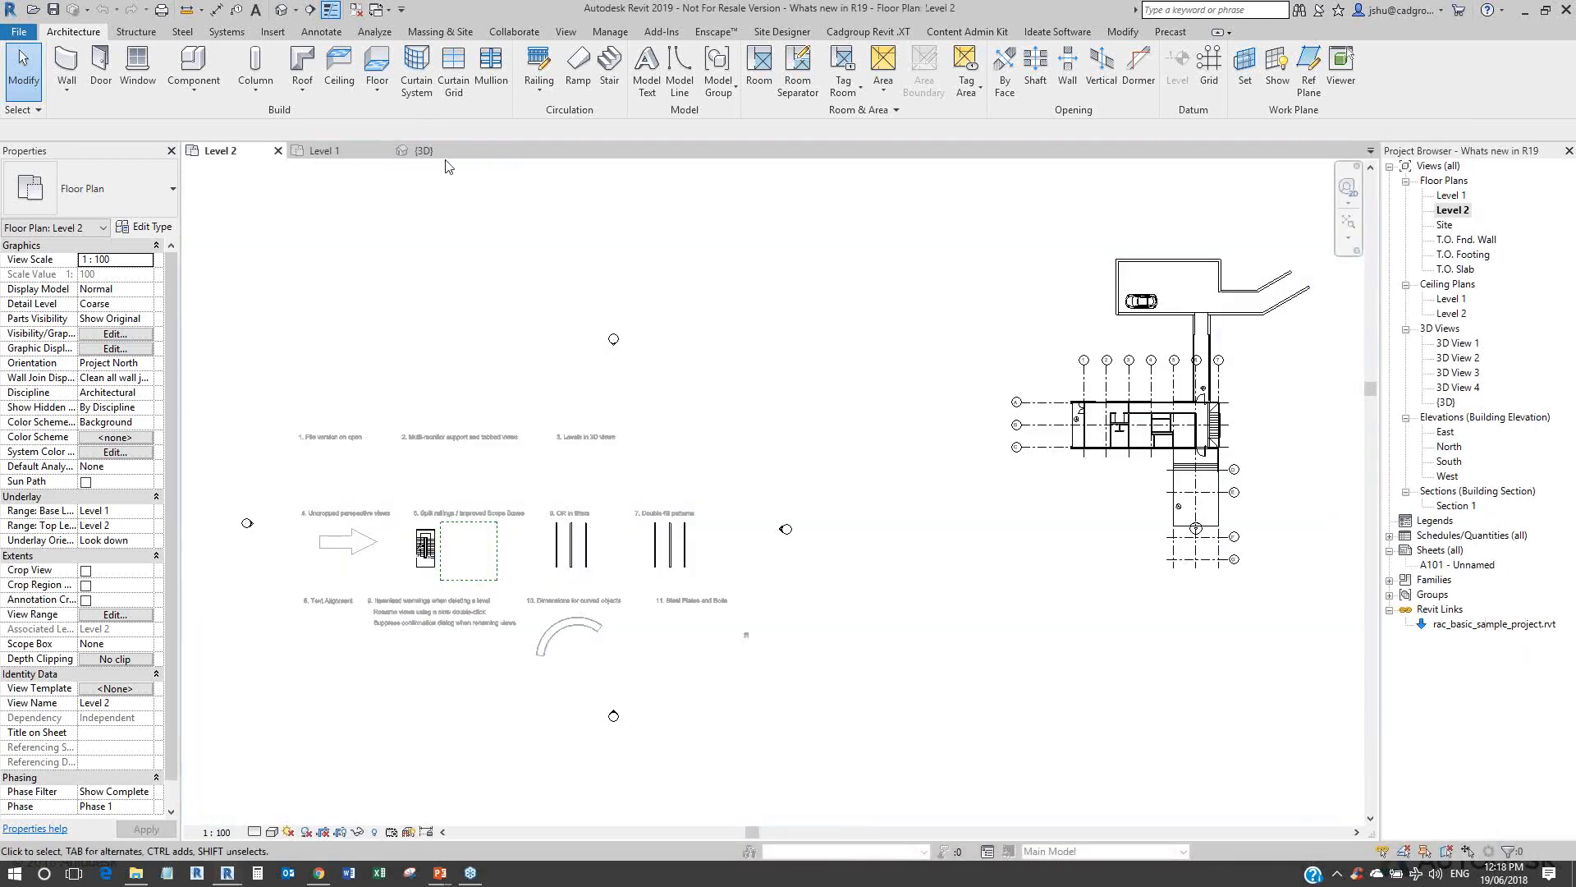
pyautogui.click(422, 151)
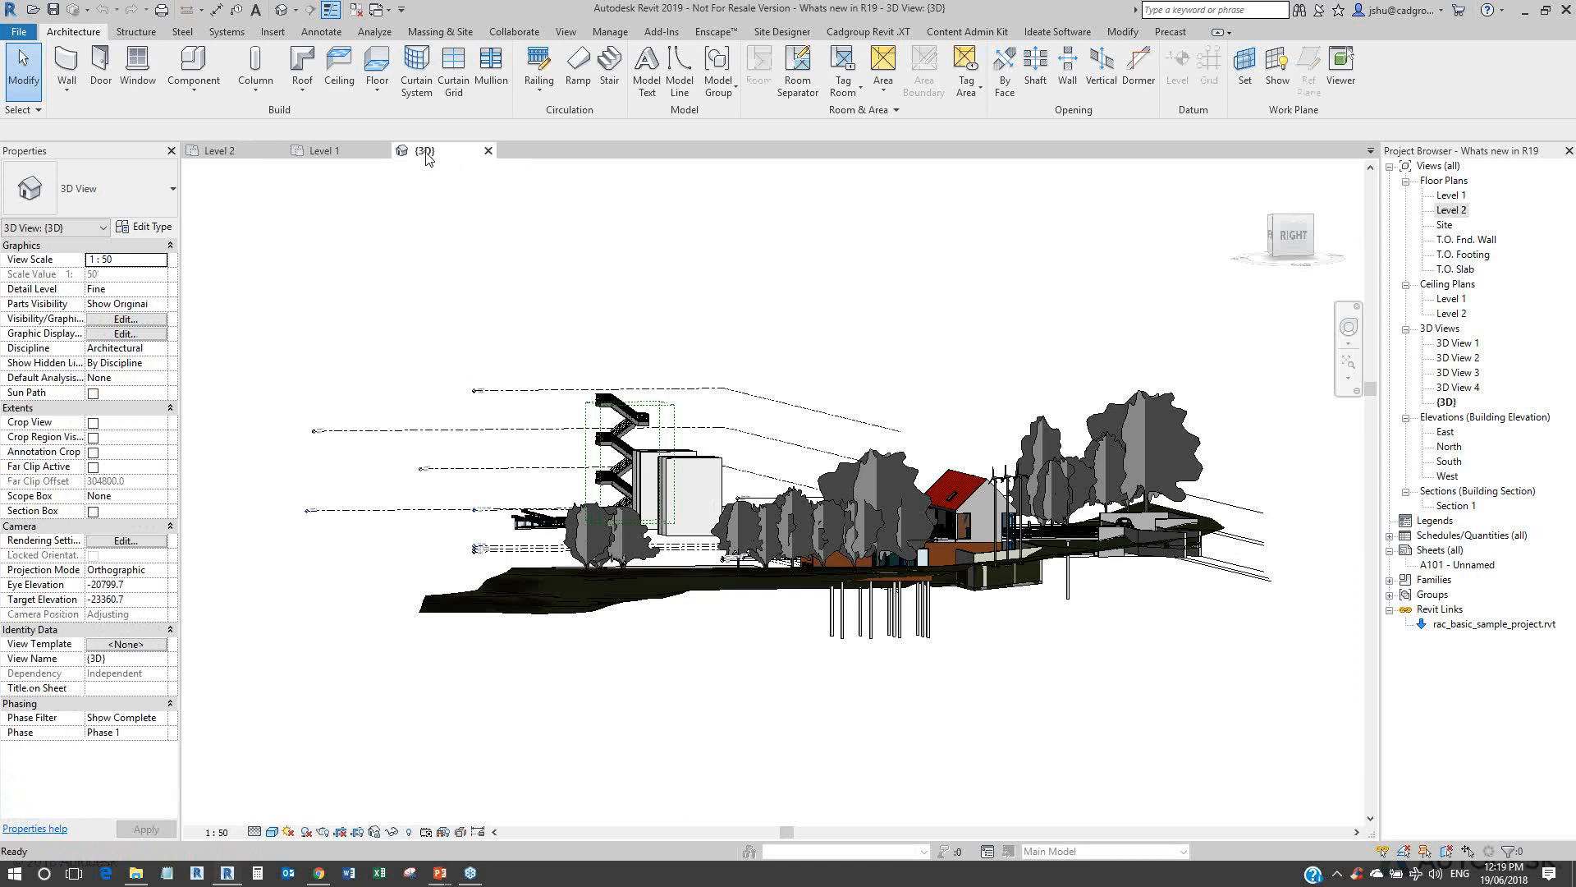
pyautogui.moveTo(425, 158); pyautogui.dragTo(467, 154)
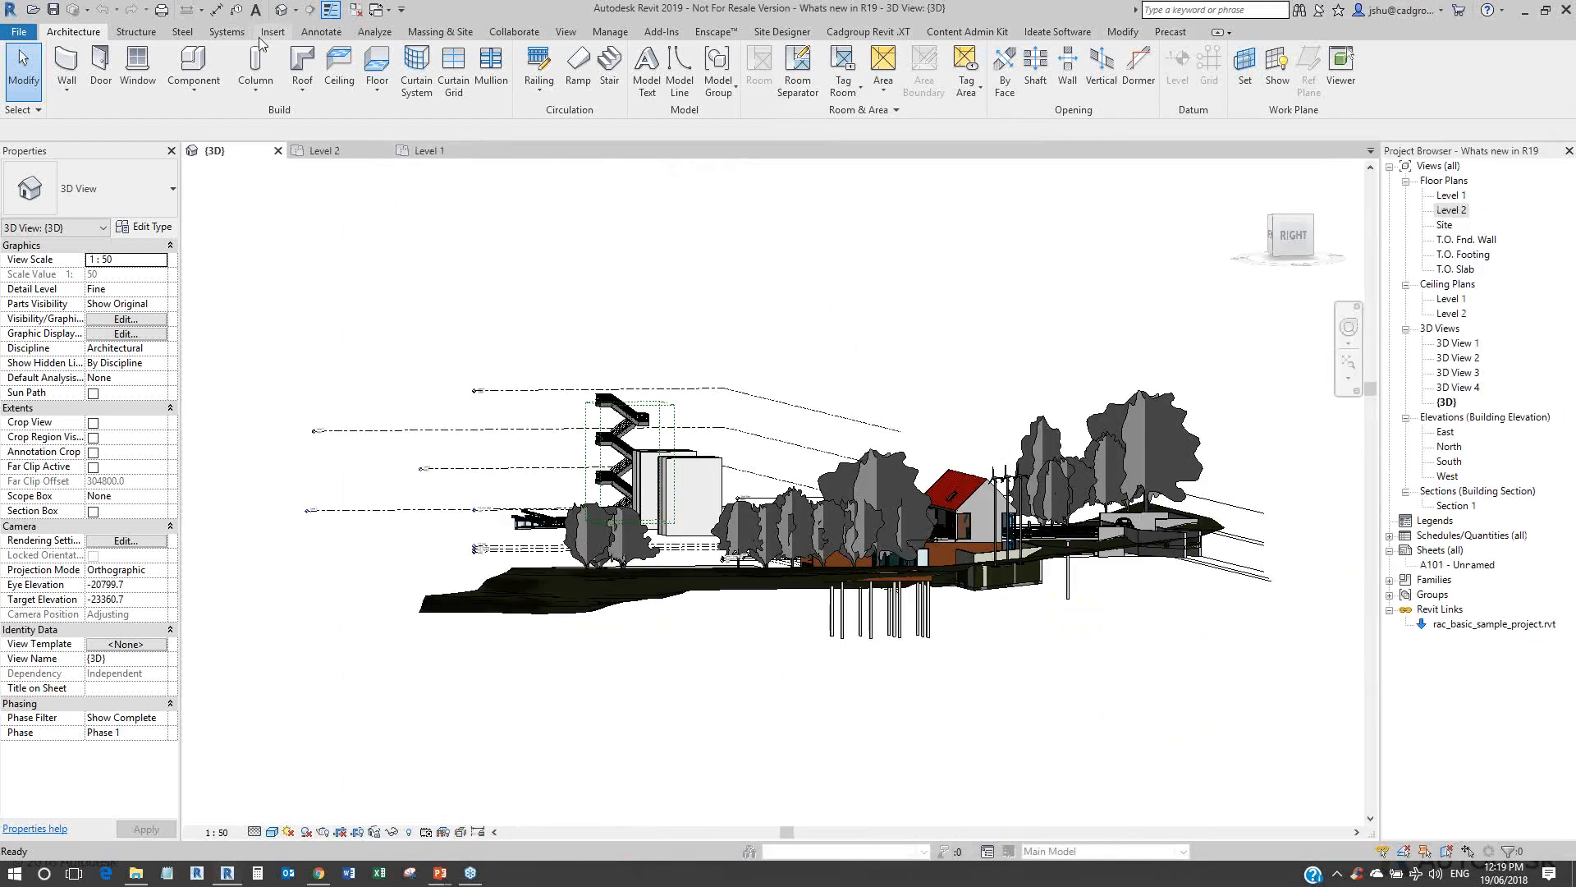
# Step: Tile the three open views side by side and recombine them into one tabbed window
pyautogui.click(564, 32)
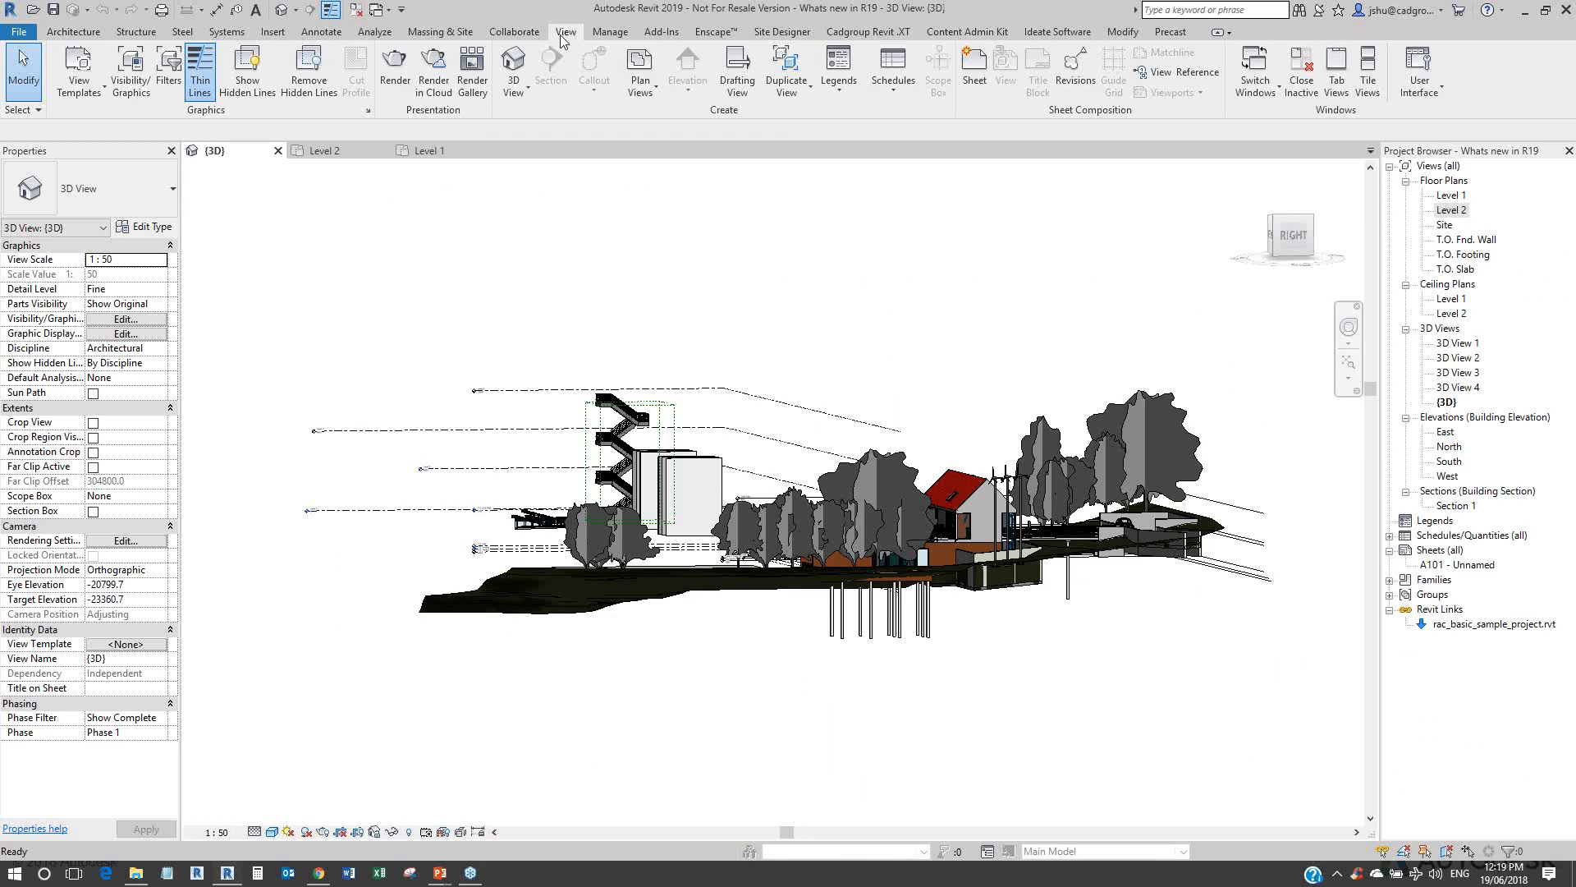
pyautogui.click(1373, 92)
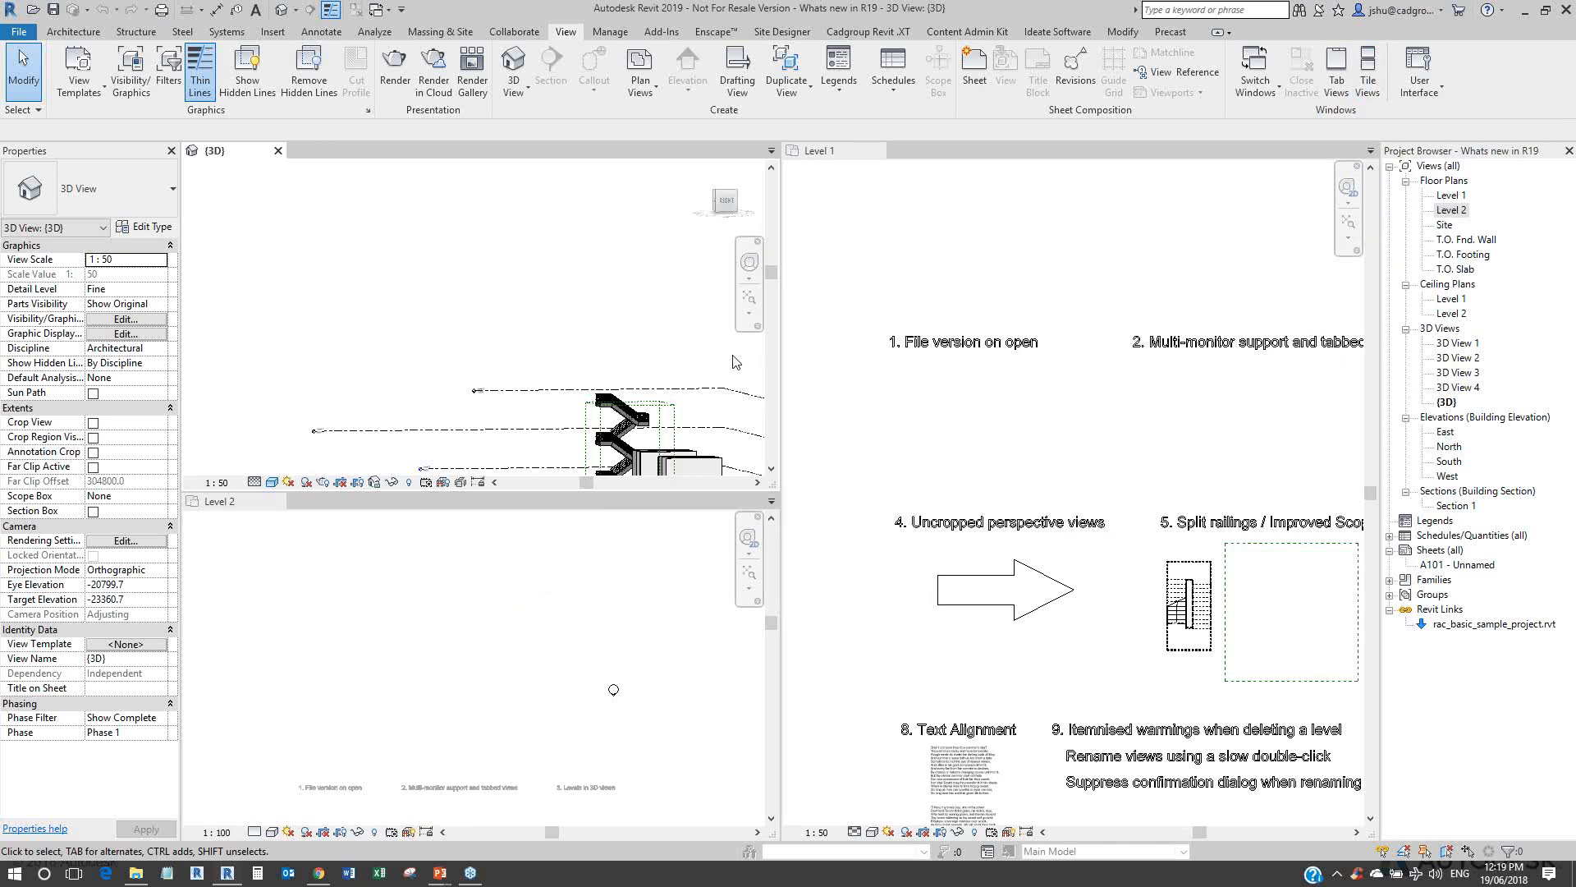
pyautogui.press('t')
pyautogui.press('w')
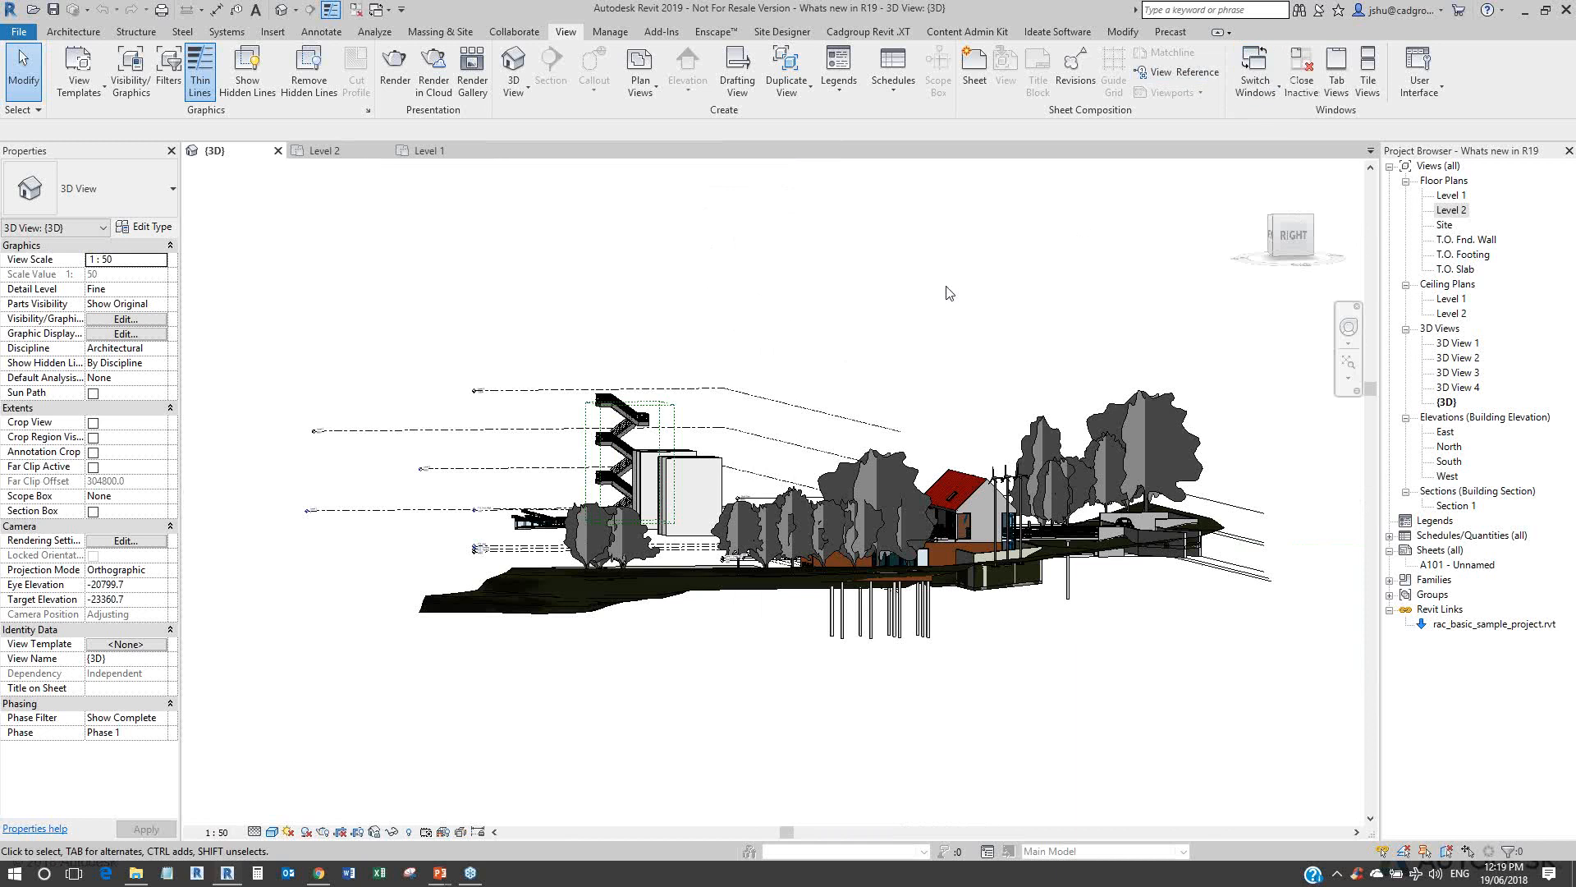
# Step: Place a camera in the linked building on Level 1, with its eye near grid 2 looking diagonally across the kitchen towards the lower-right exterior
pyautogui.click(433, 155)
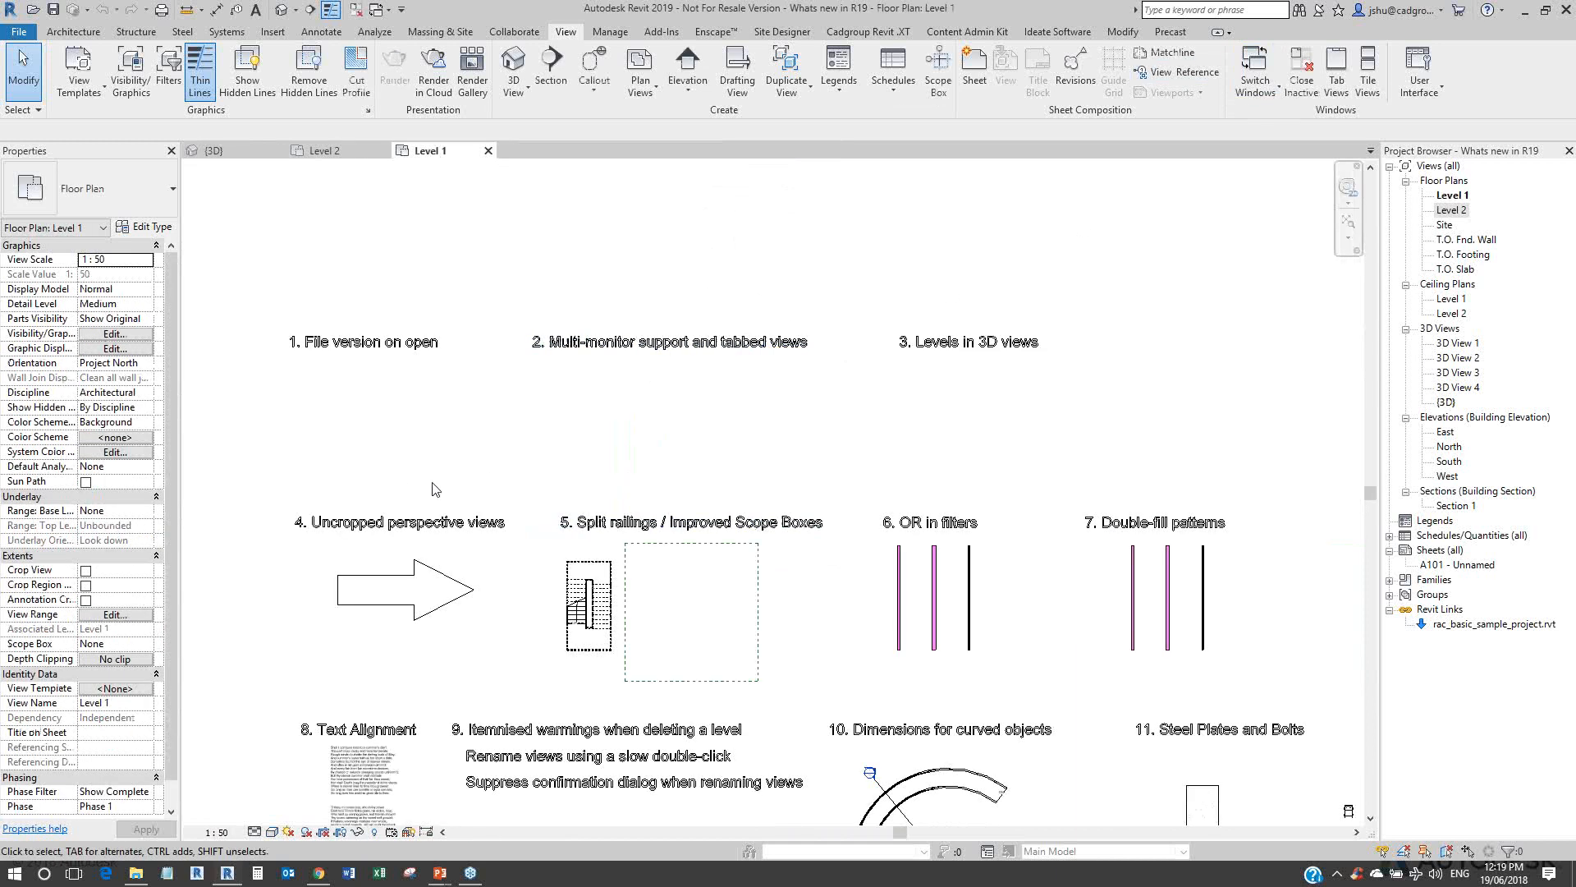
pyautogui.moveTo(443, 493); pyautogui.dragTo(336, 343, button='middle')
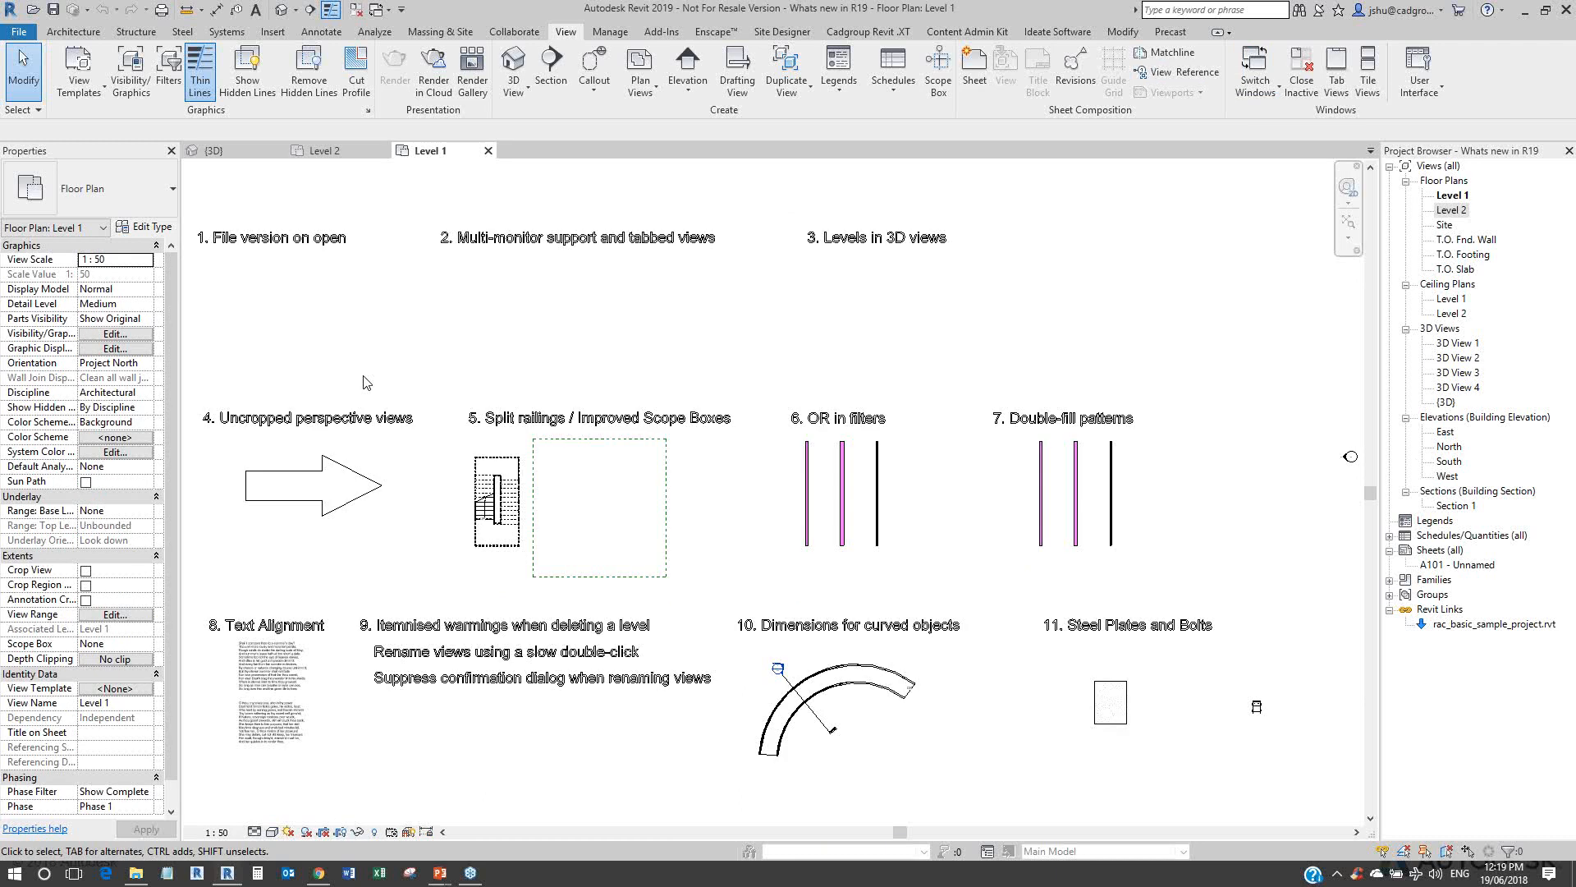
pyautogui.scroll(1, 351, 467)
pyautogui.moveTo(351, 467); pyautogui.dragTo(496, 443, button='middle')
pyautogui.scroll(-1, 454, 389)
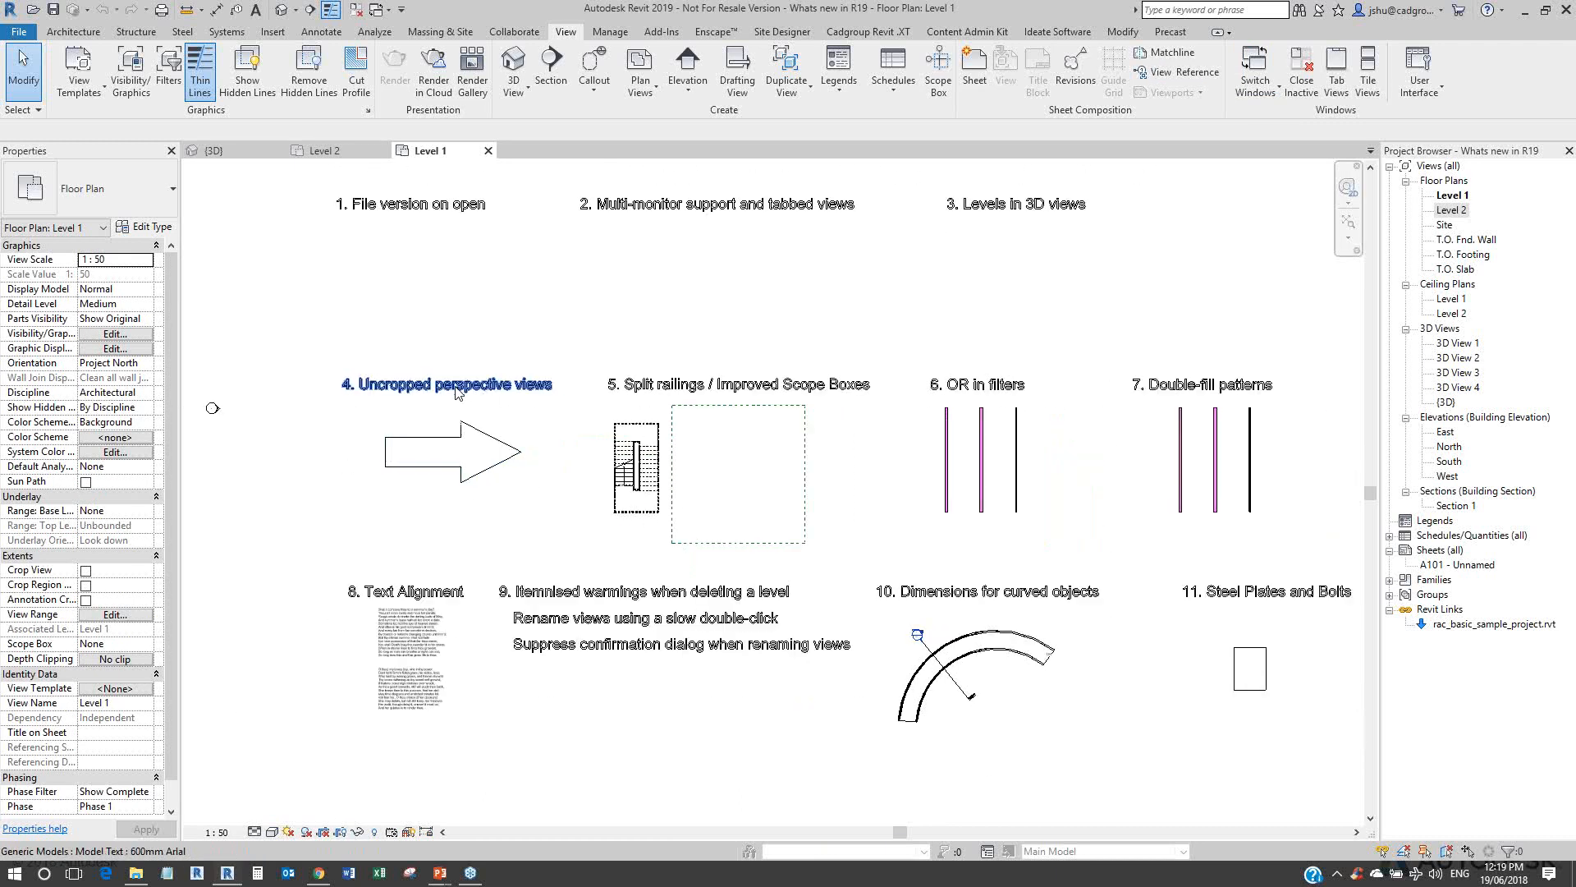
pyautogui.scroll(-2, 1116, 466)
pyautogui.moveTo(1116, 460); pyautogui.dragTo(532, 516, button='middle')
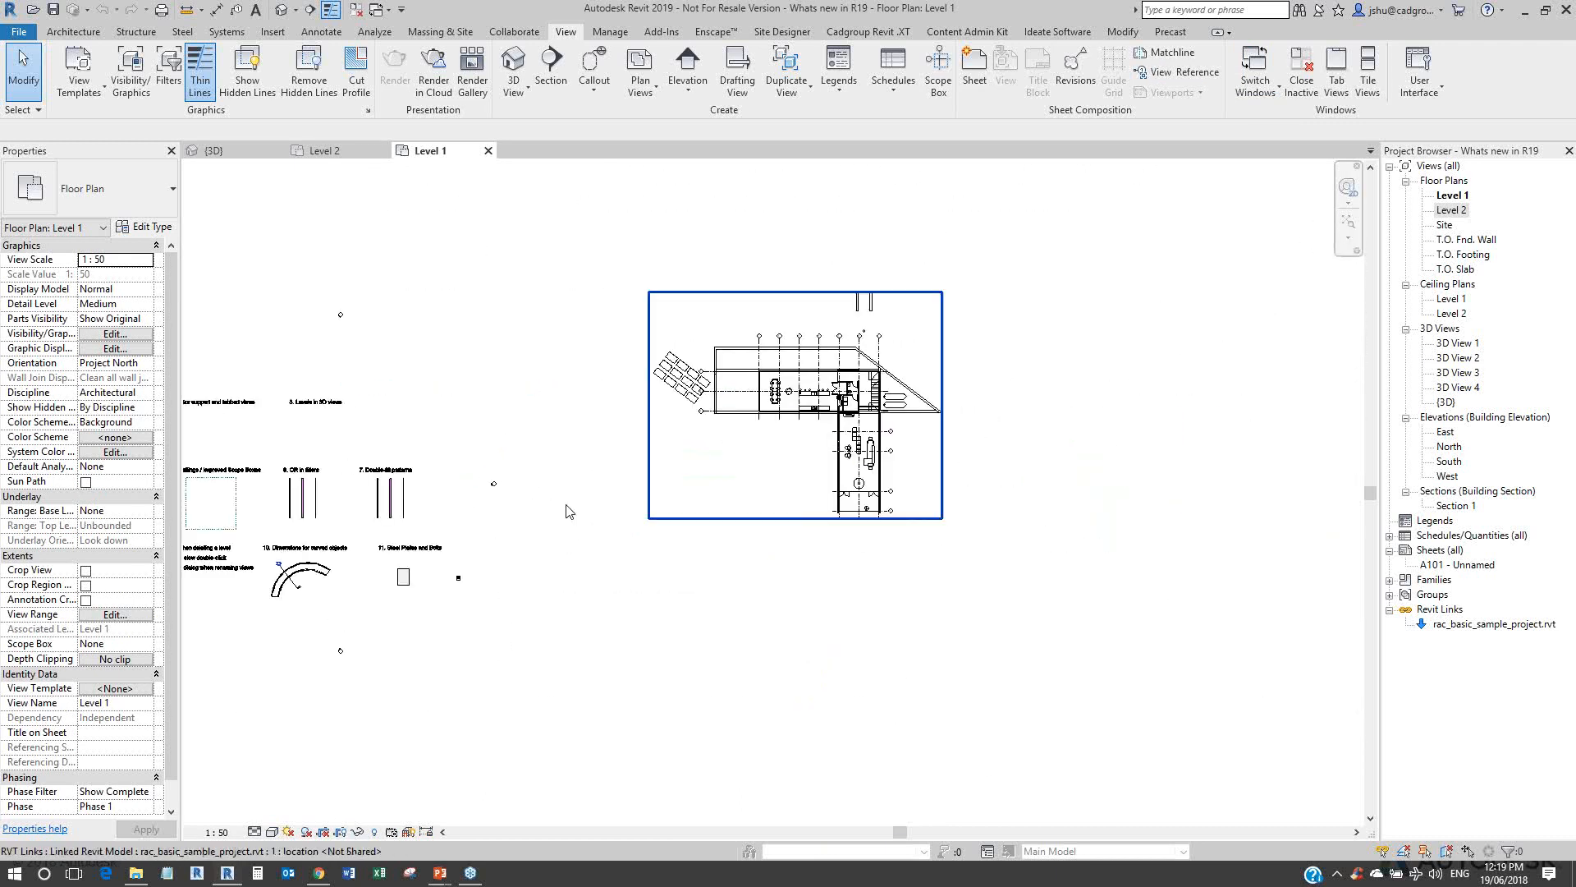
pyautogui.scroll(6, 828, 399)
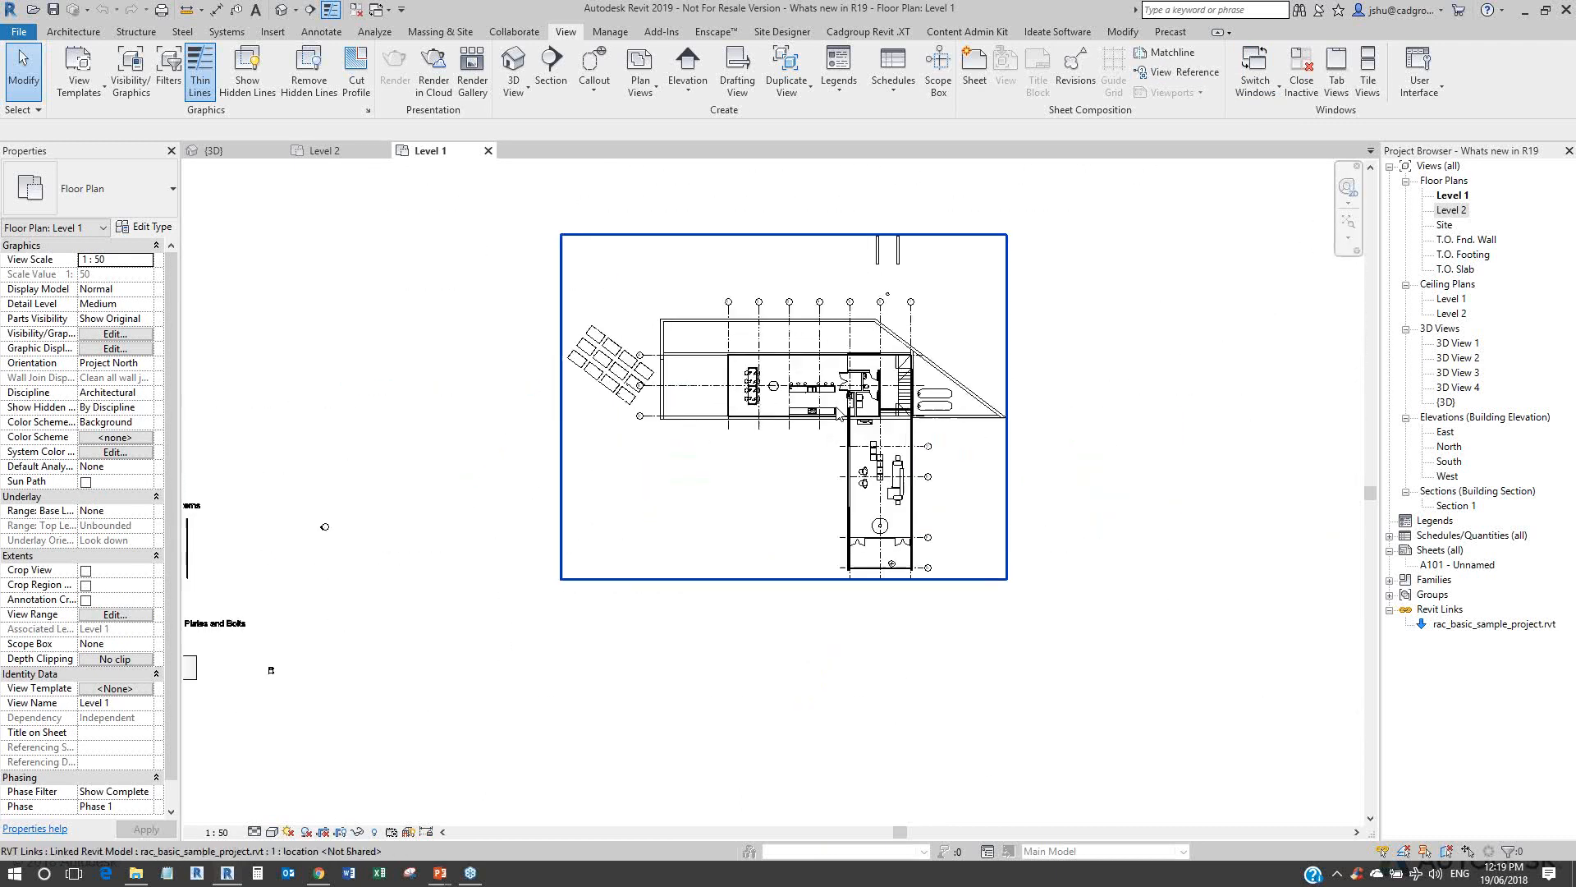
pyautogui.click(294, 10)
pyautogui.click(342, 52)
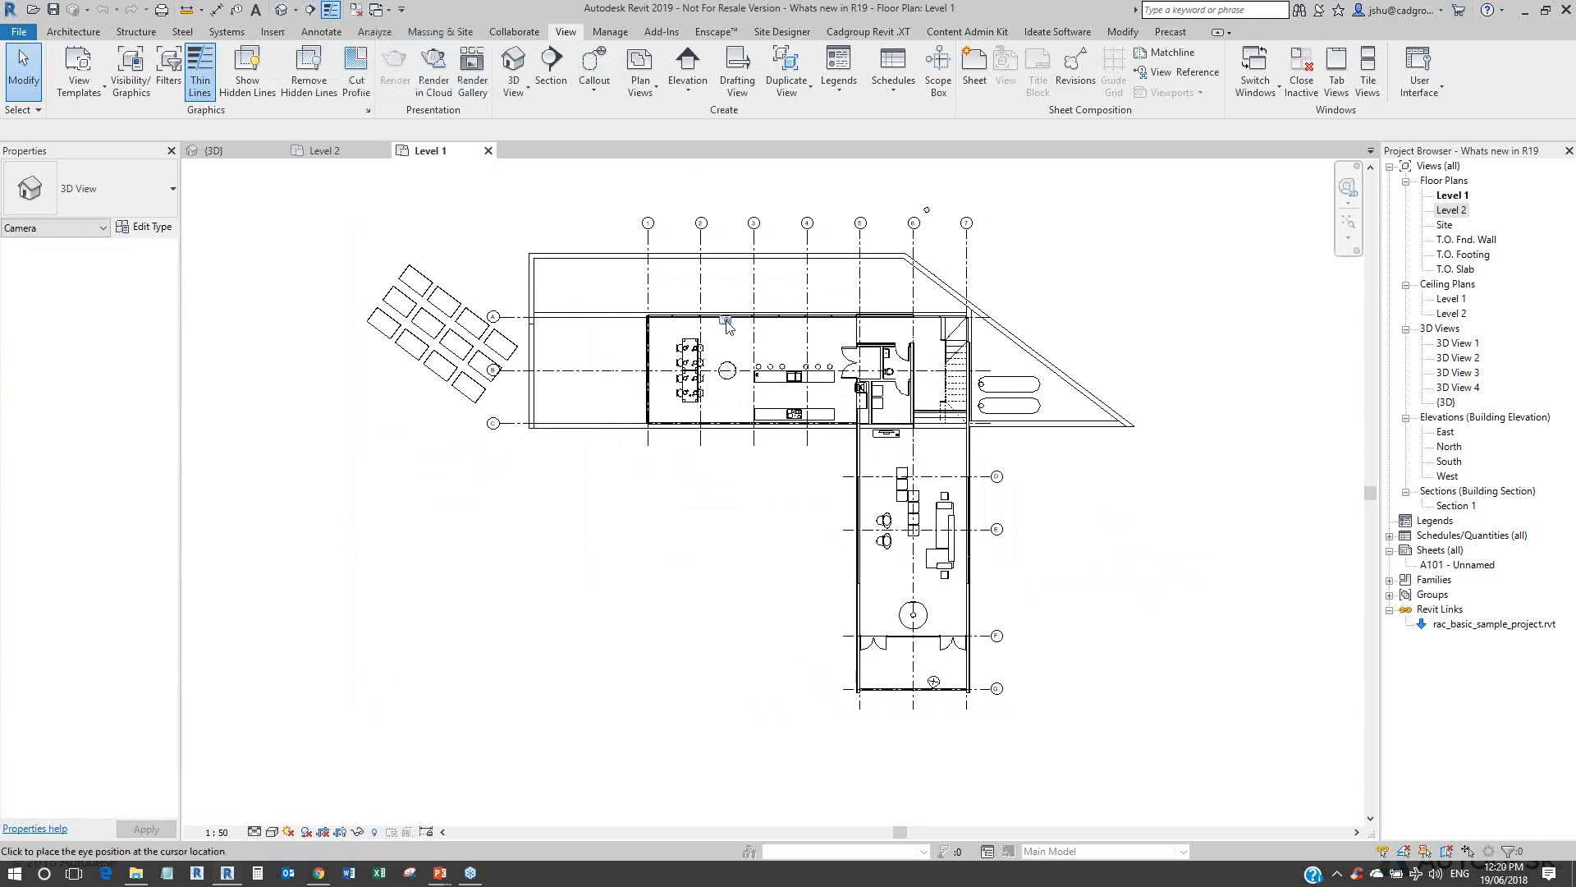
pyautogui.click(703, 328)
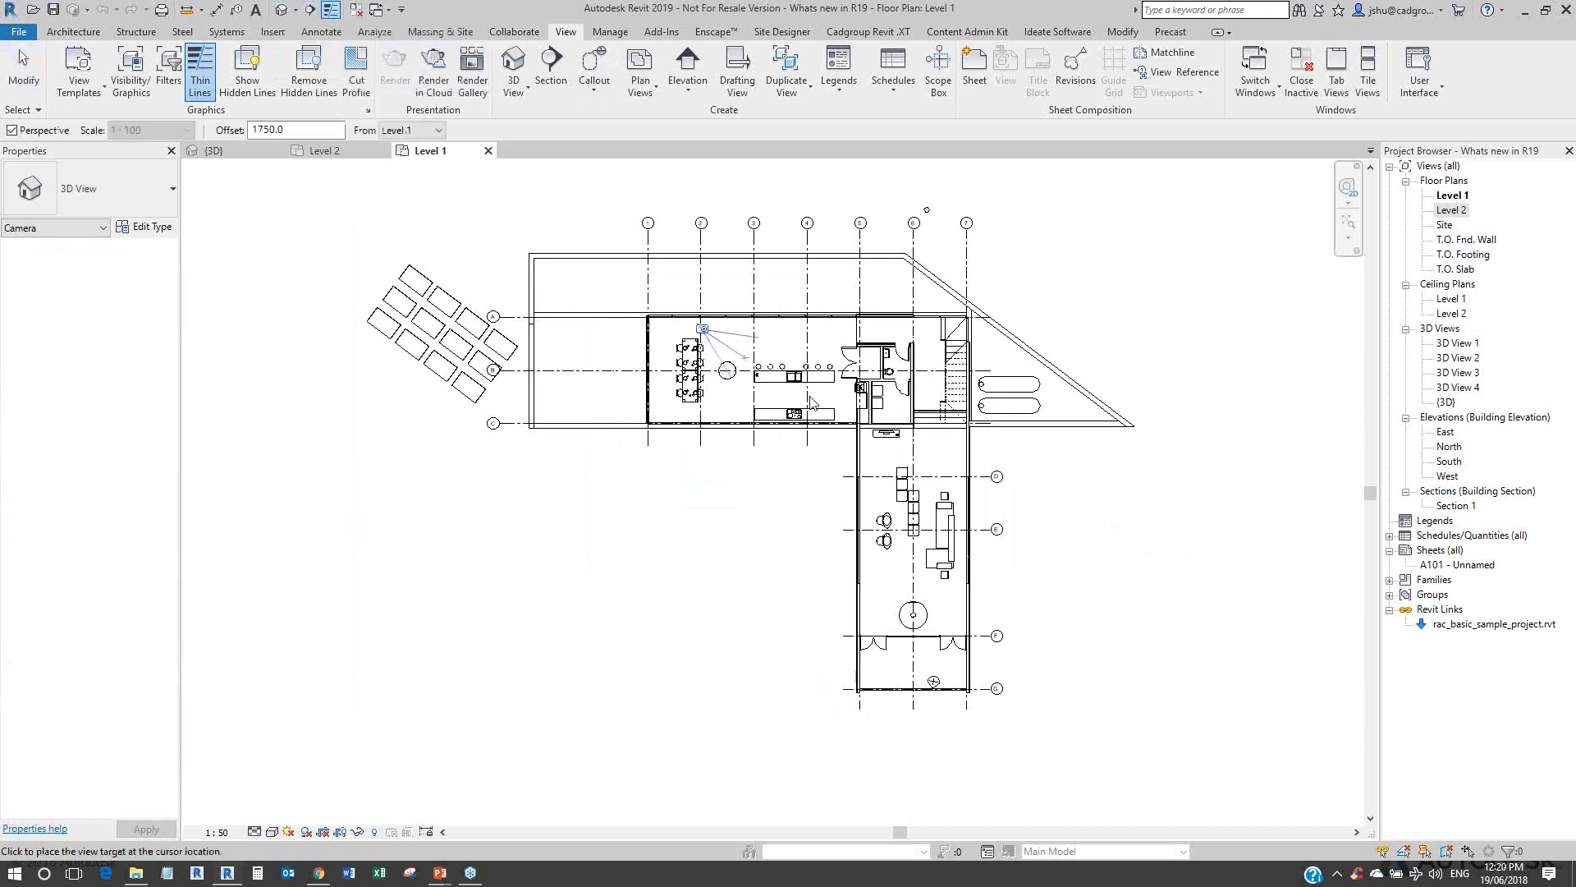
pyautogui.click(1137, 541)
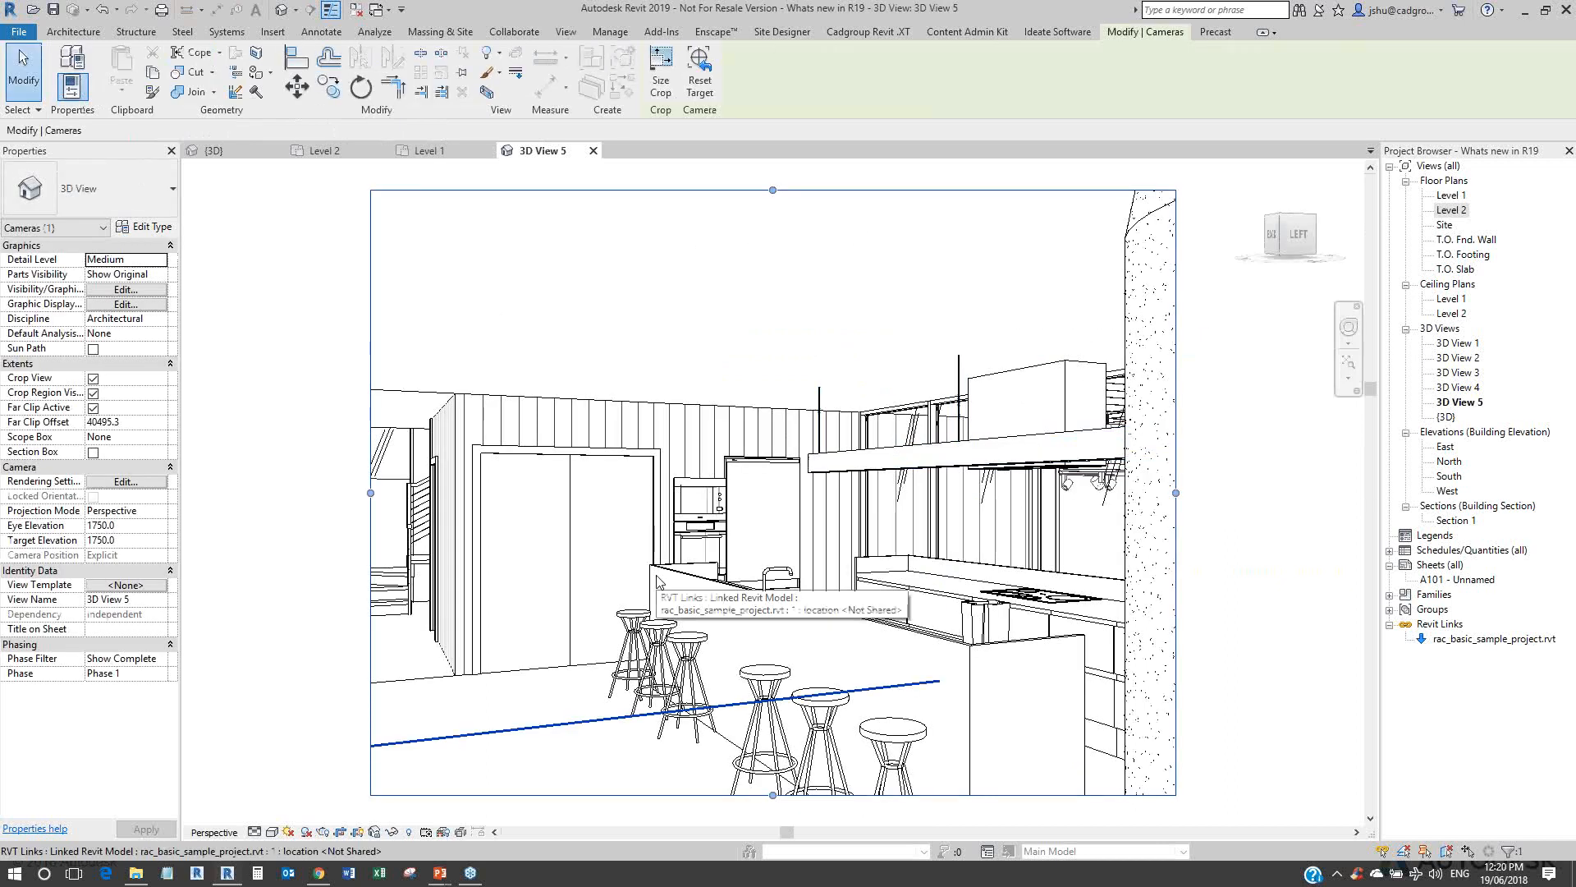
# Step: Set the new camera view's visual style to Shaded and turn off its view cropping
pyautogui.click(279, 832)
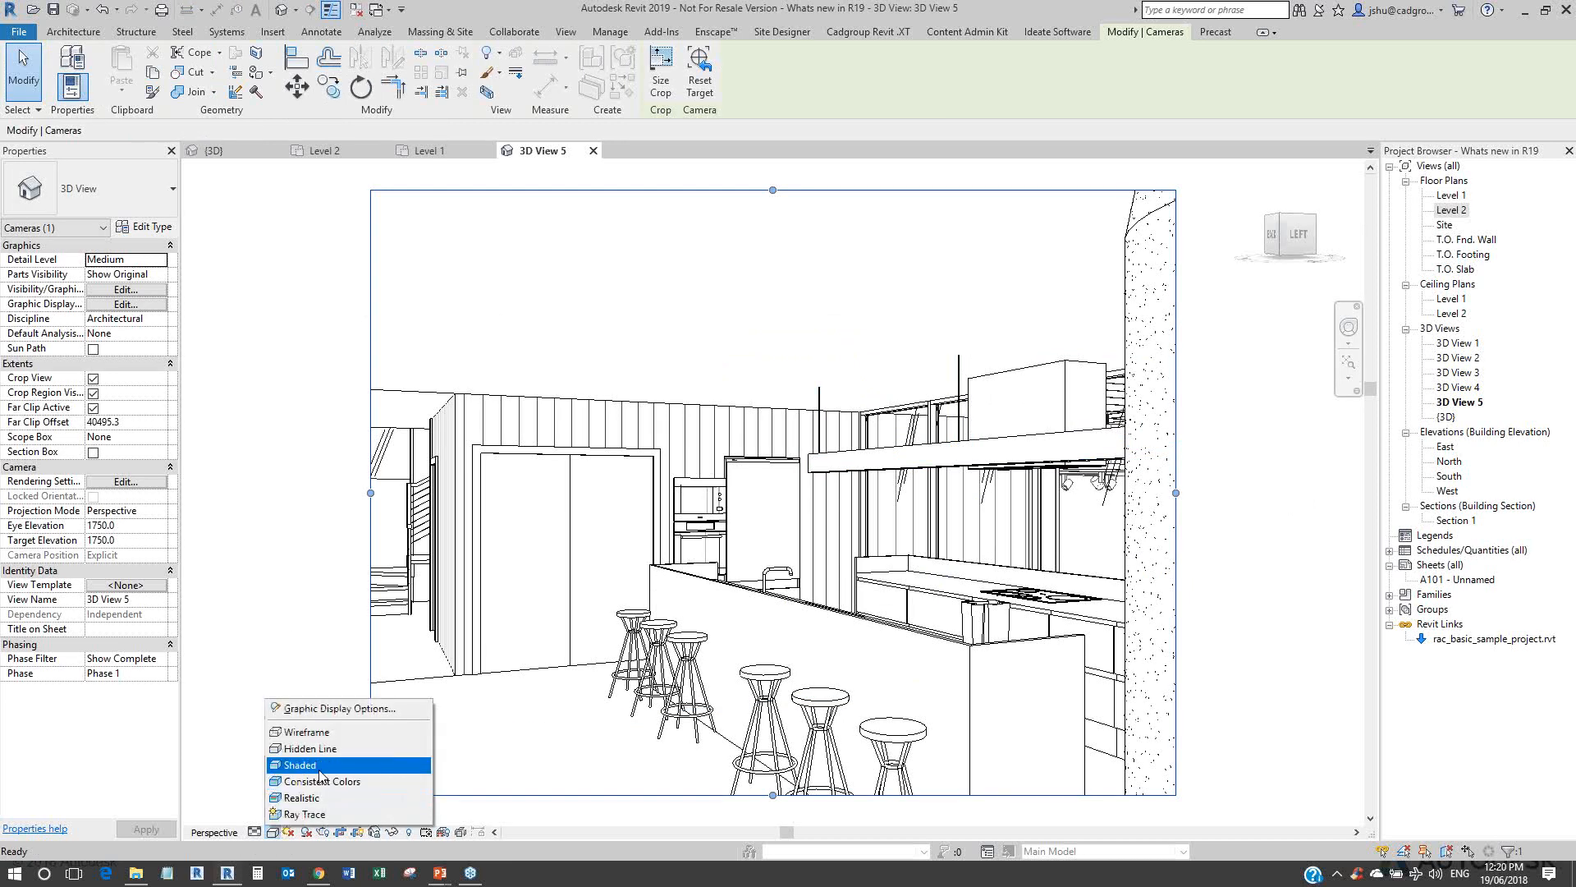
pyautogui.click(320, 769)
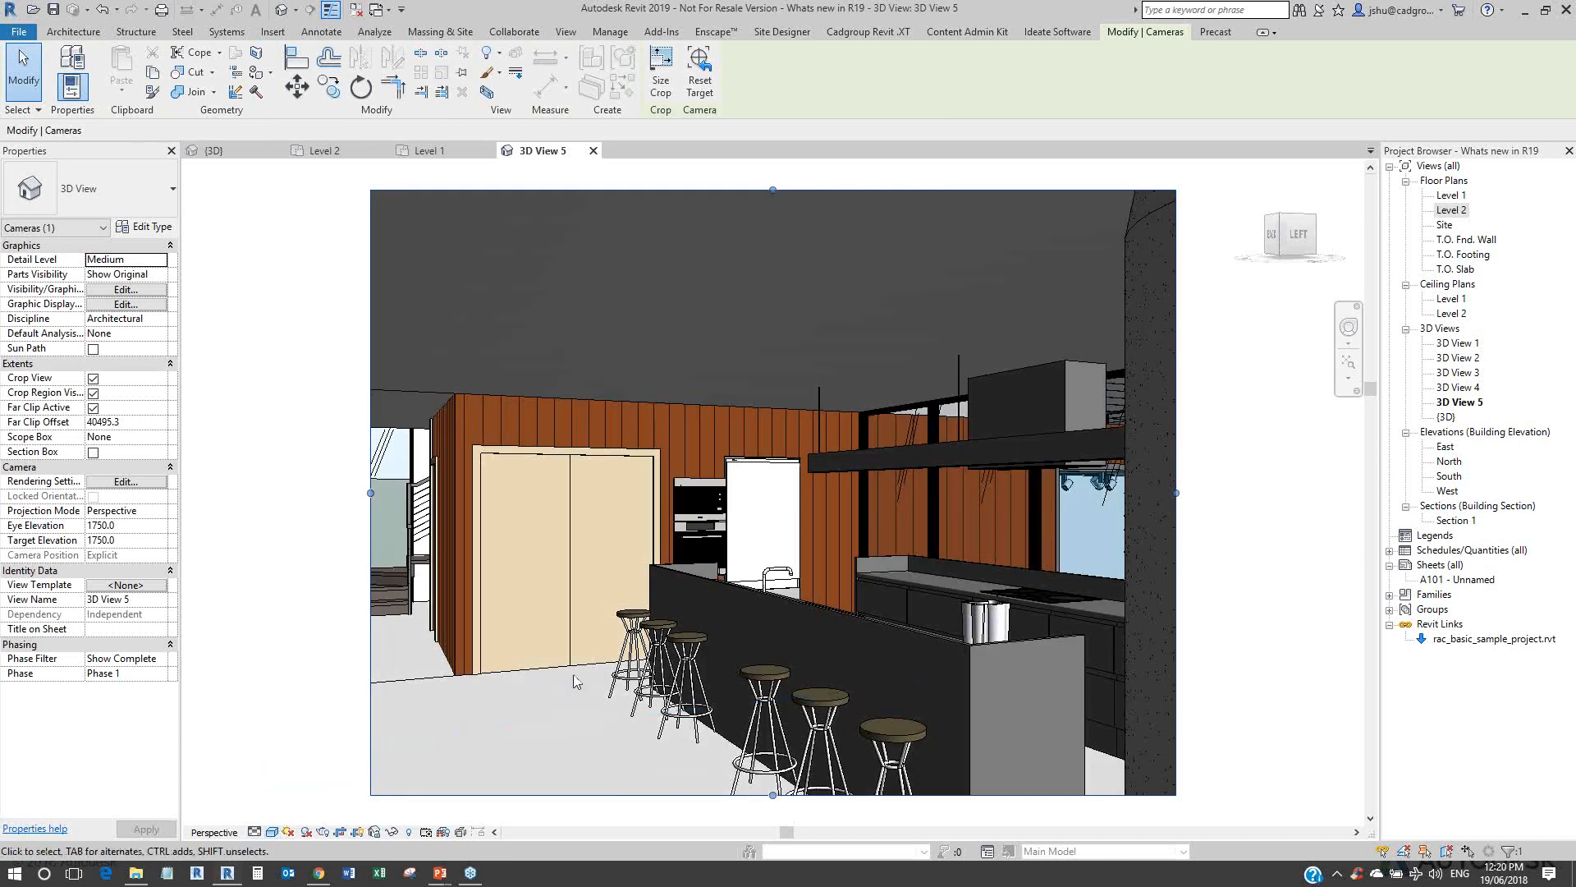
pyautogui.click(343, 835)
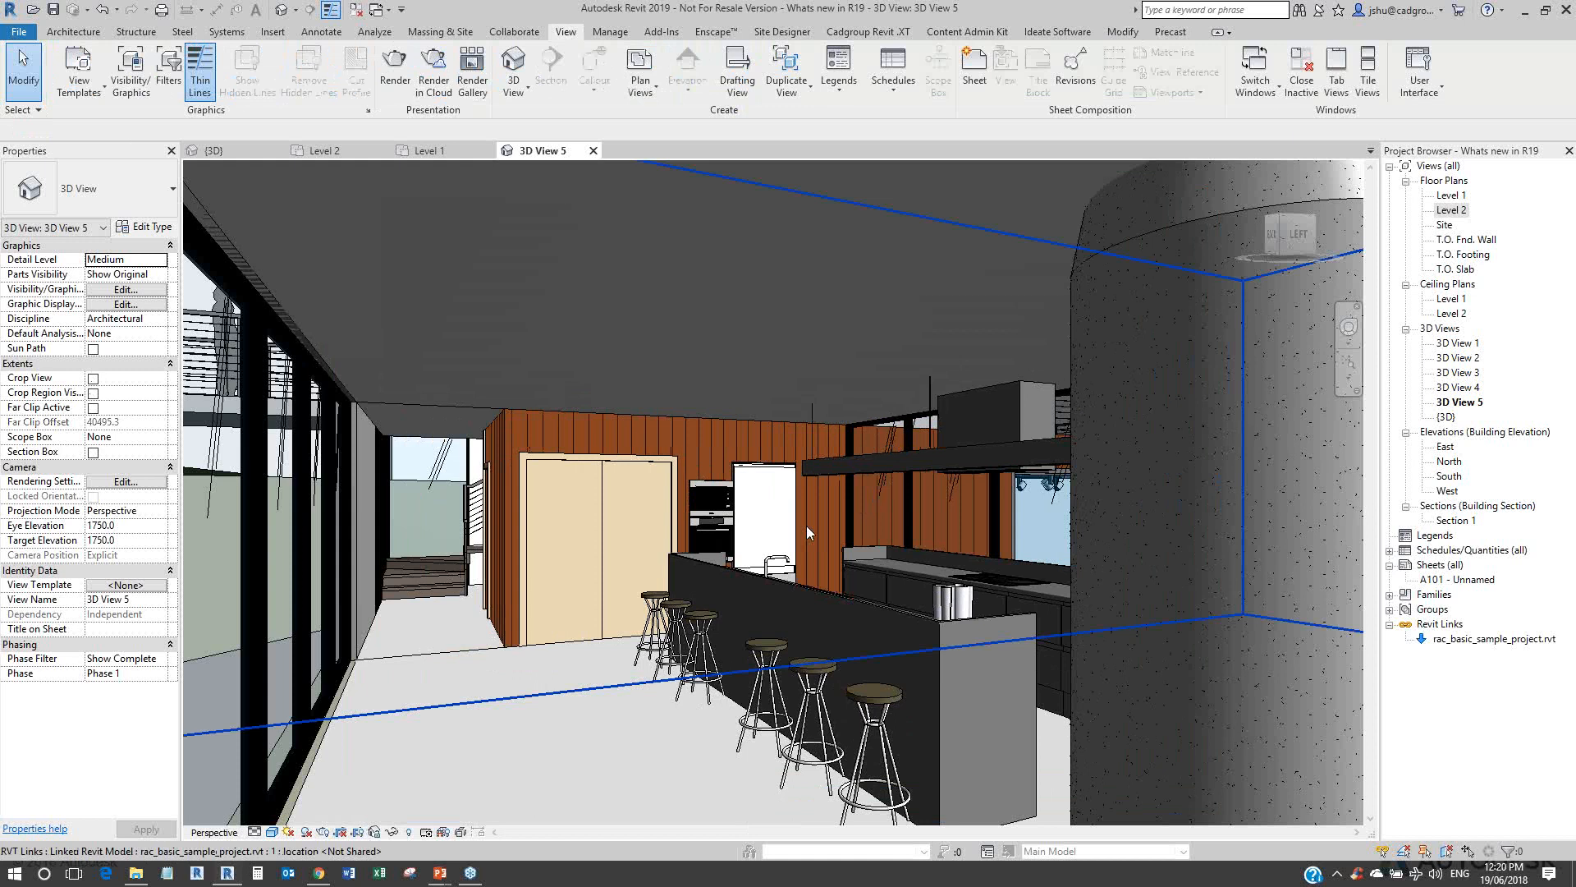
# Step: Change the uncropped camera view's projection mode from perspective to Orthographic
pyautogui.scroll(2, 1052, 394)
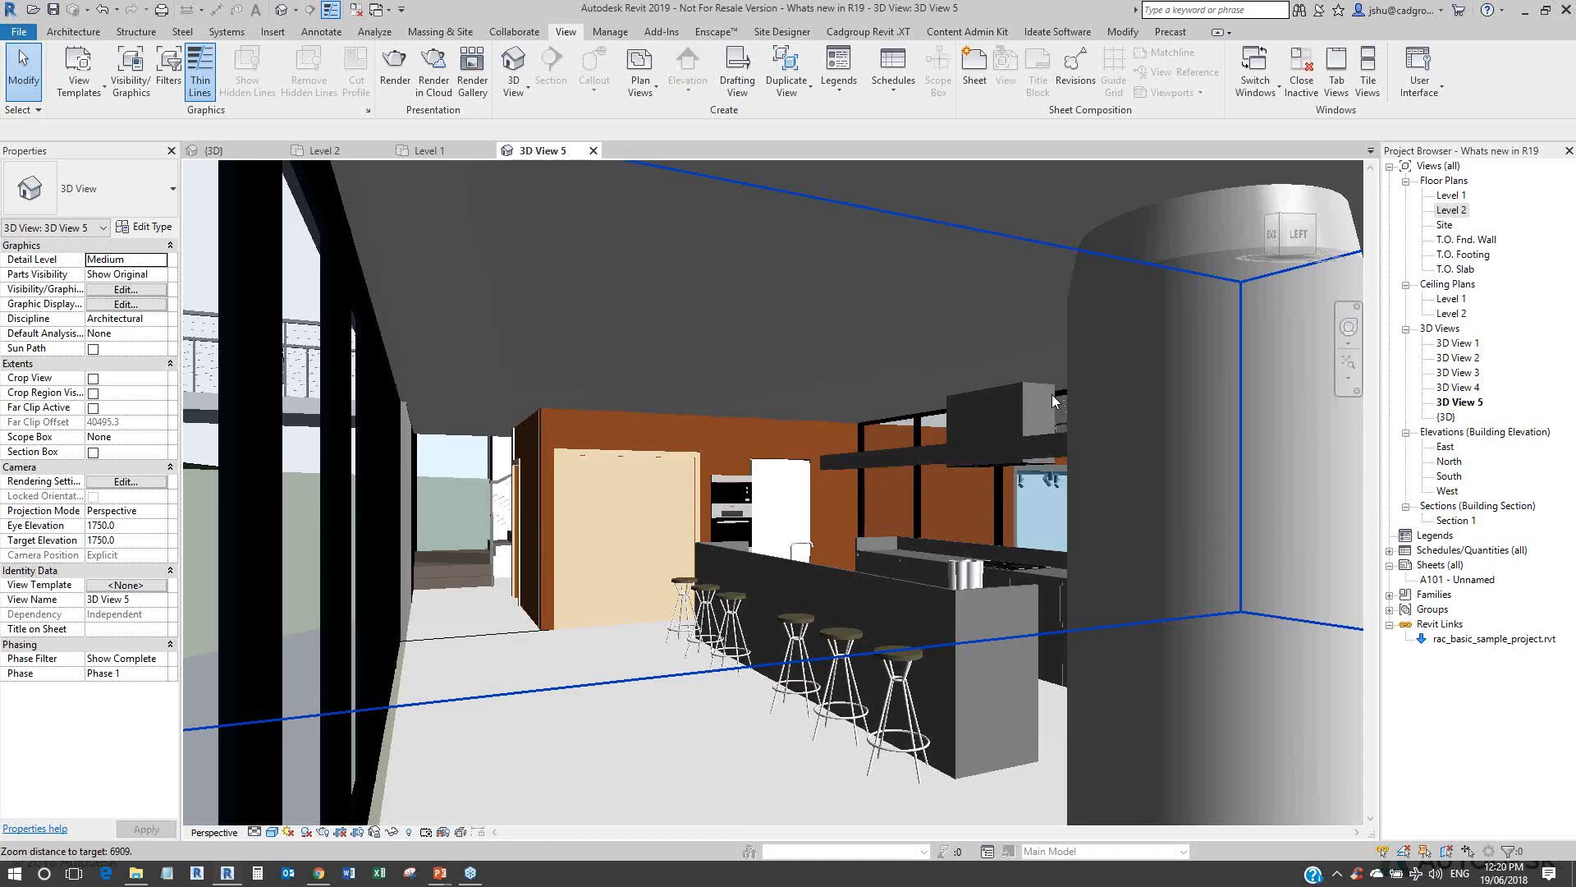
pyautogui.scroll(-2, 1052, 394)
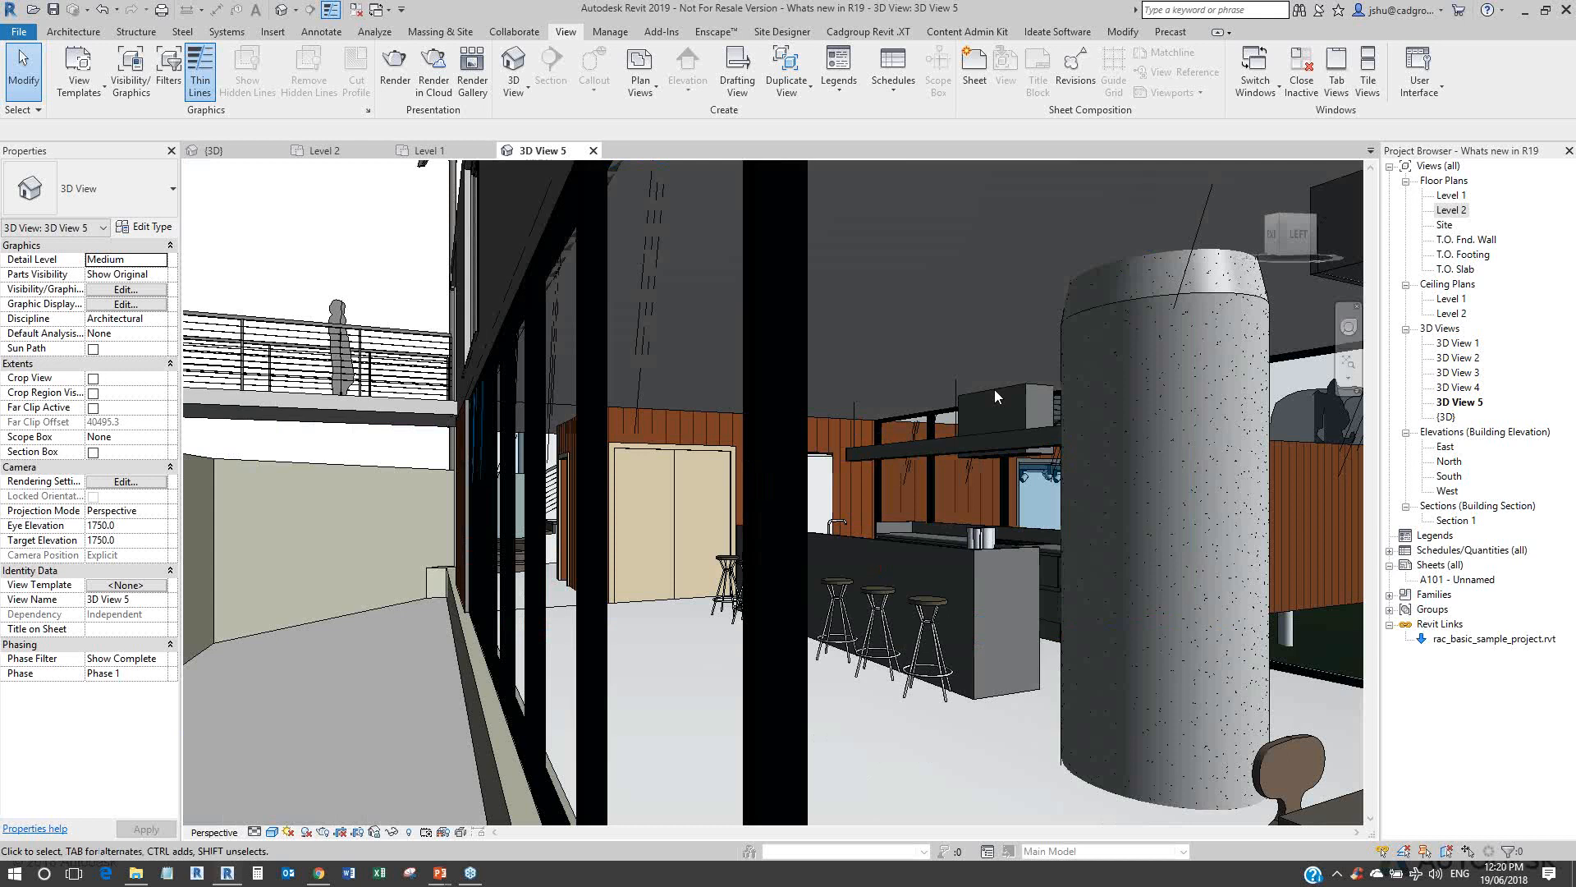
pyautogui.scroll(-1, 995, 392)
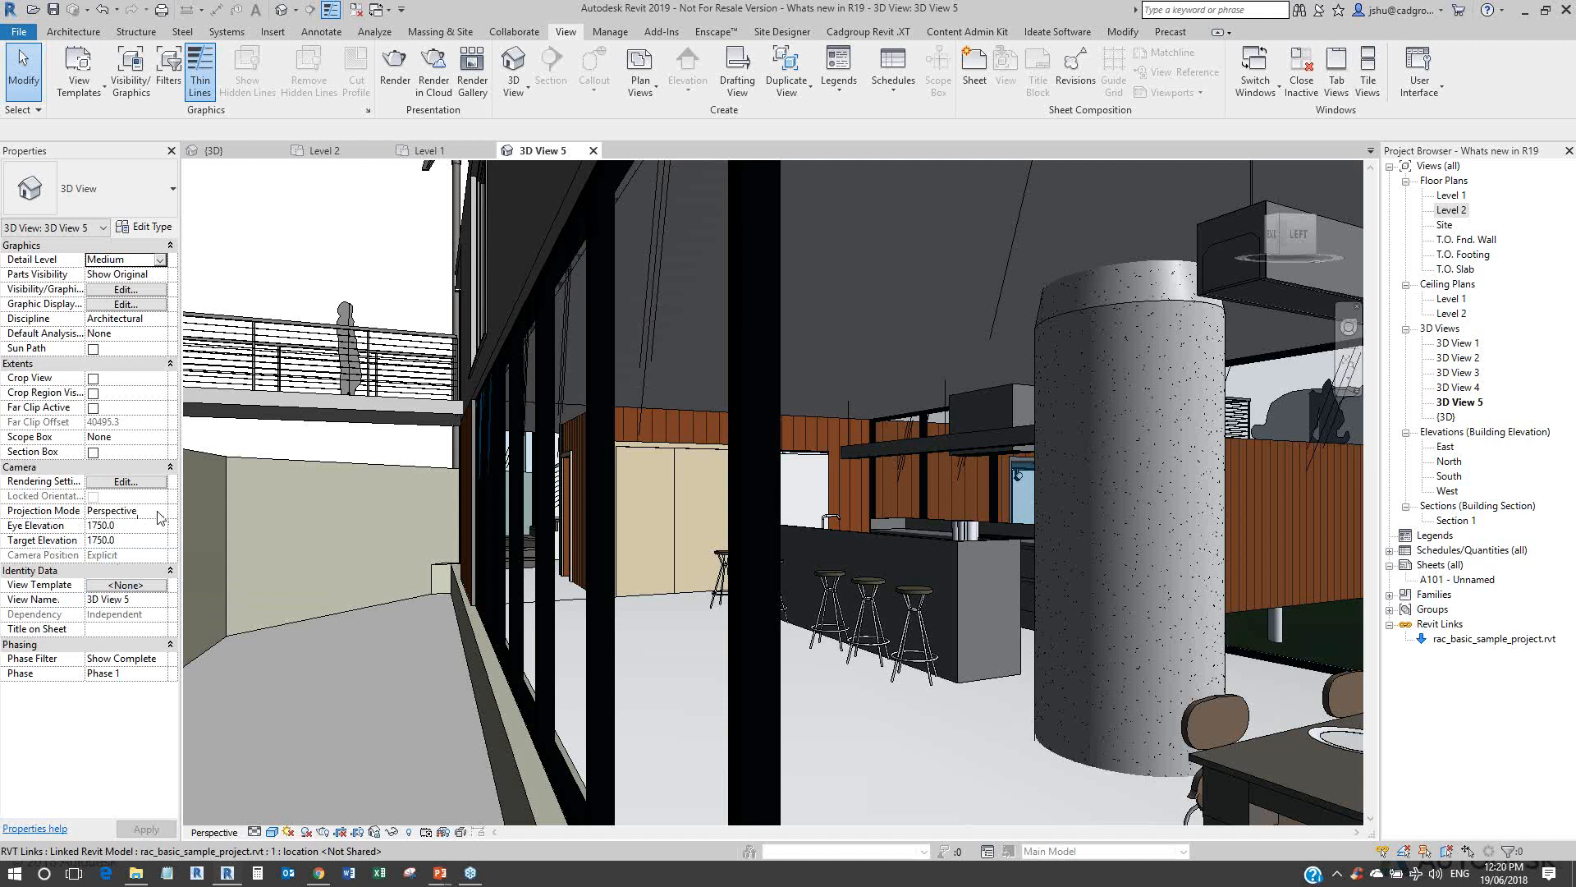
pyautogui.click(161, 517)
pyautogui.click(159, 512)
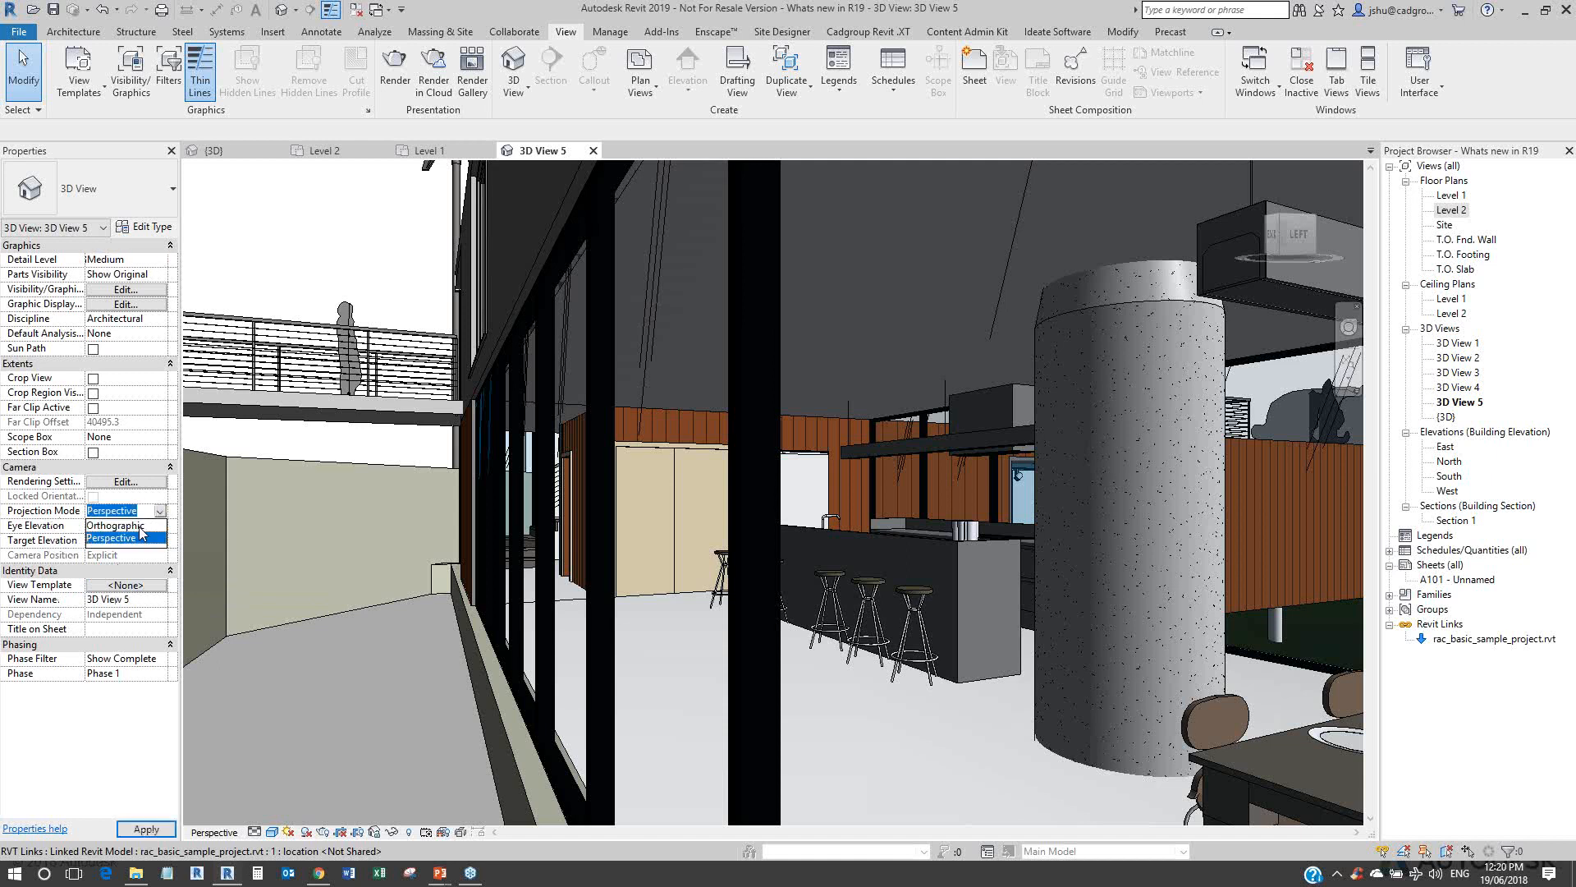
pyautogui.click(139, 526)
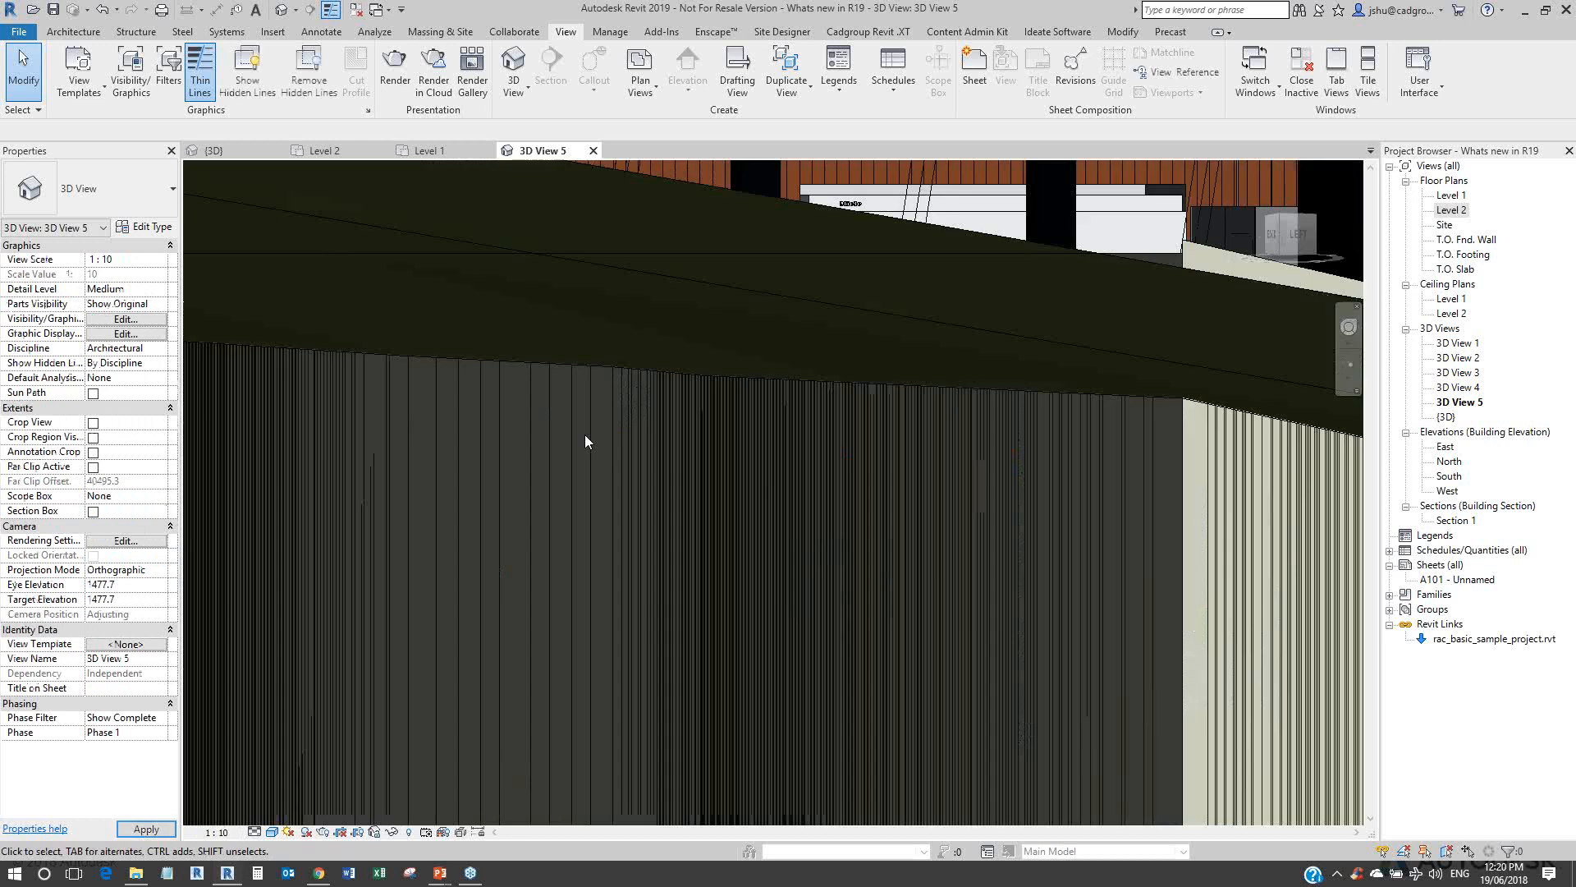
pyautogui.scroll(-5, 875, 388)
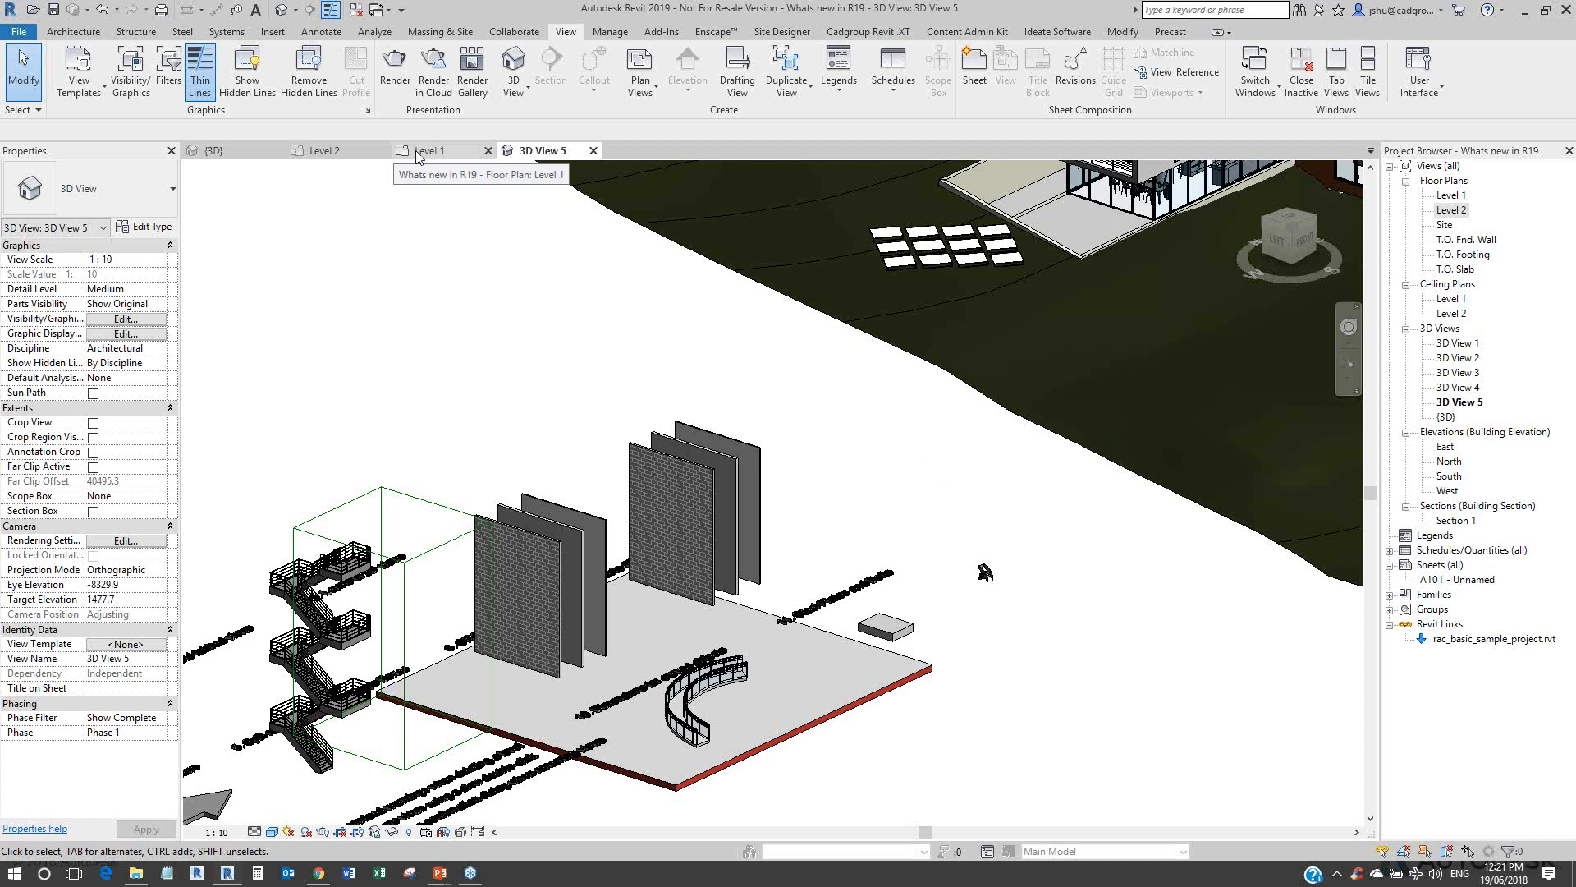
# Step: Create a U-shaped Monolithic Stair inside the scope box in the Level 1 plan, with a 12-riser first run and a parallel 11-riser return run
pyautogui.click(419, 152)
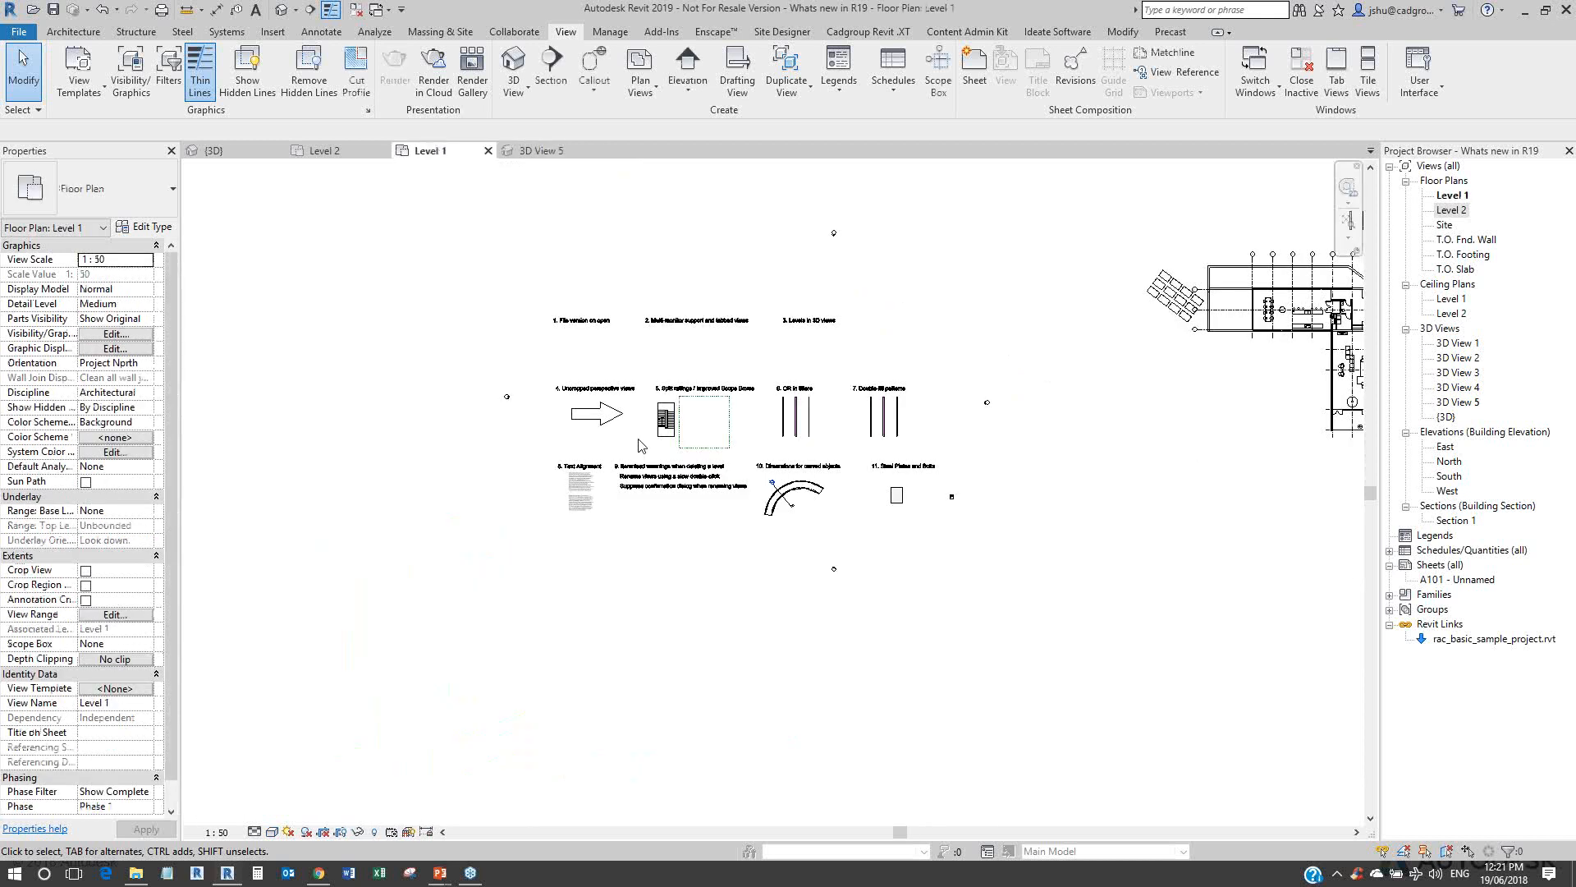
pyautogui.scroll(5, 714, 397)
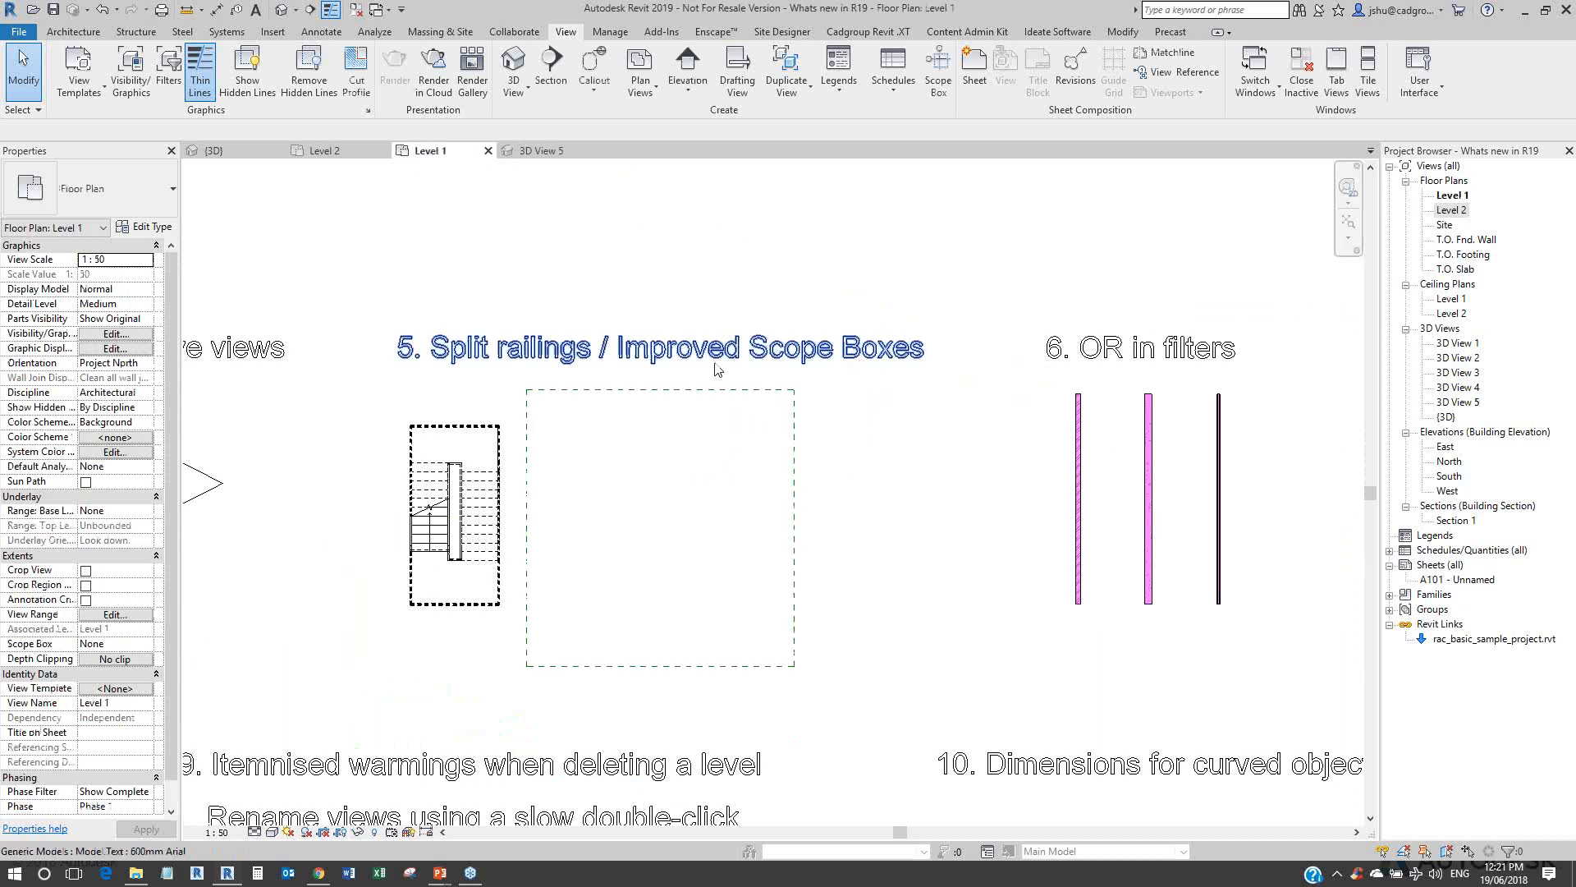
pyautogui.click(92, 34)
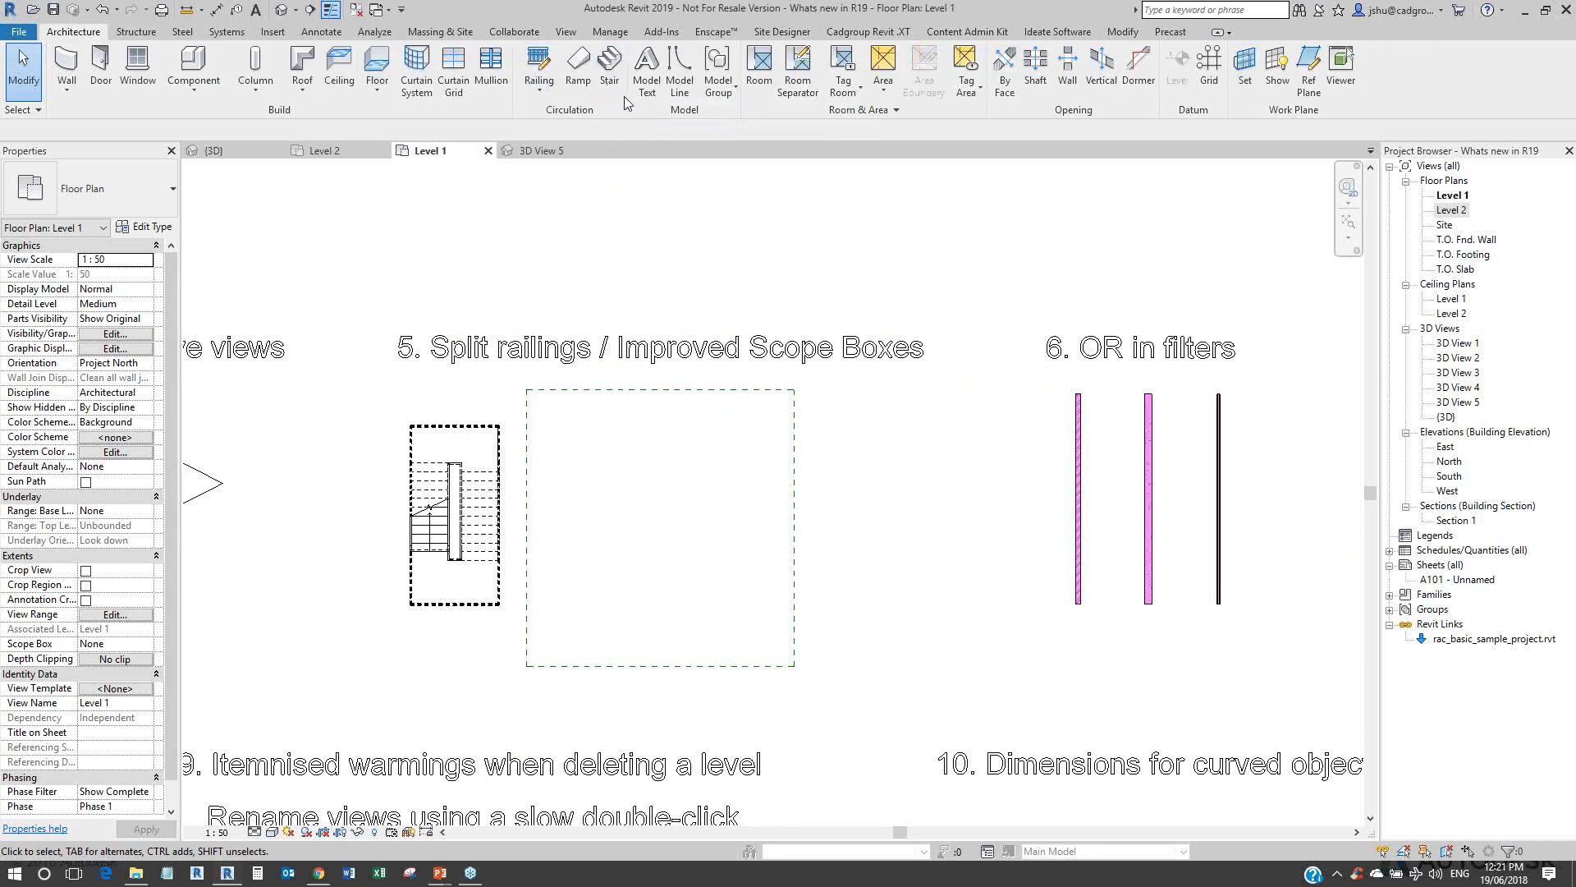
pyautogui.click(610, 82)
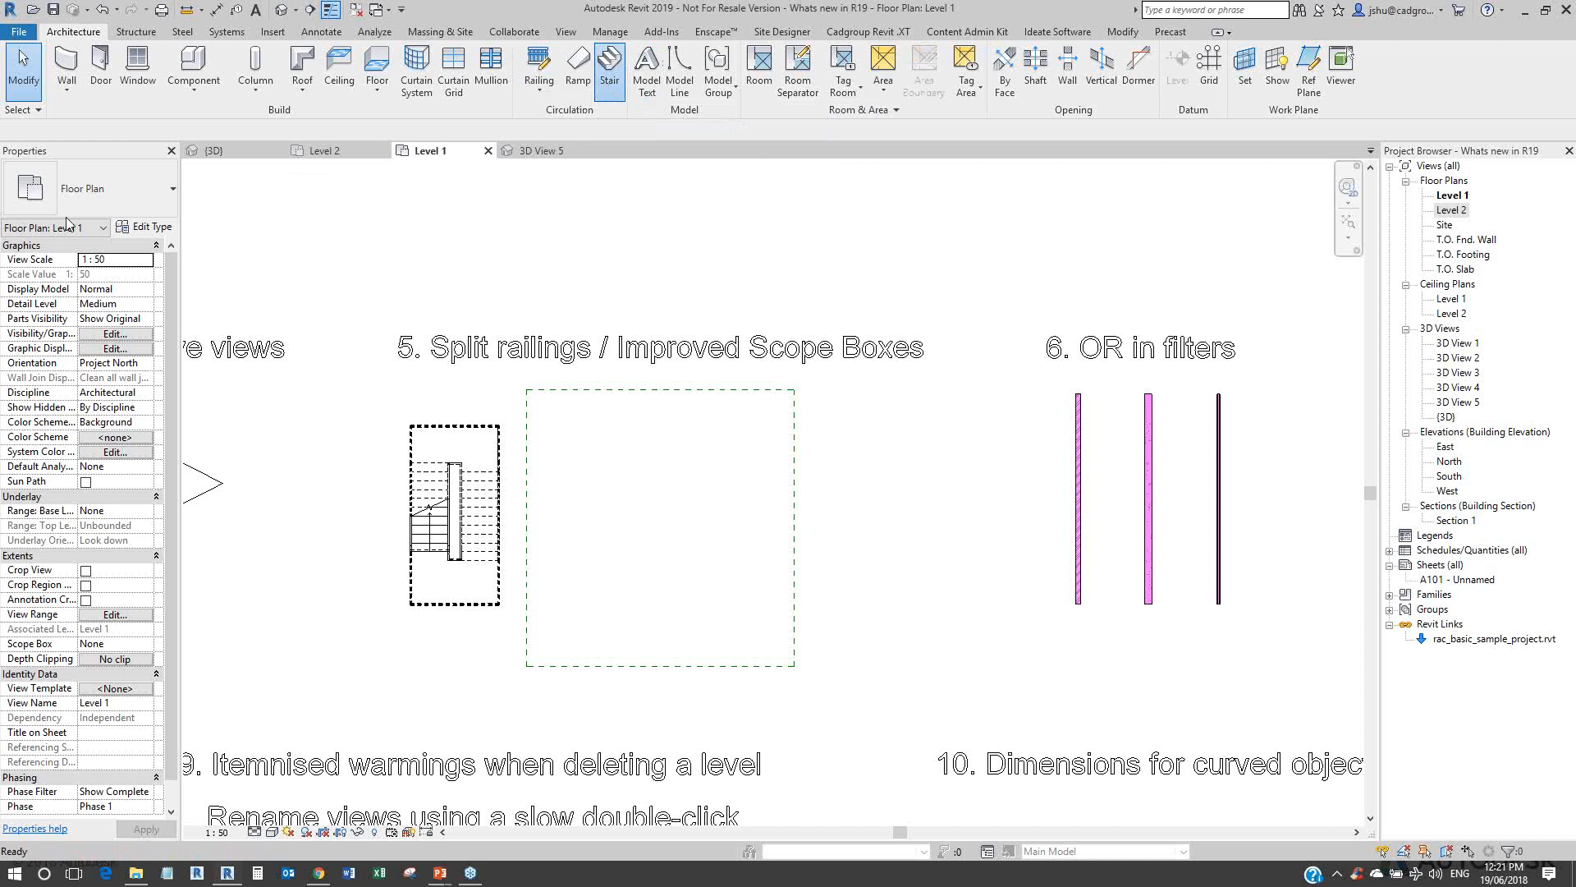
pyautogui.click(152, 195)
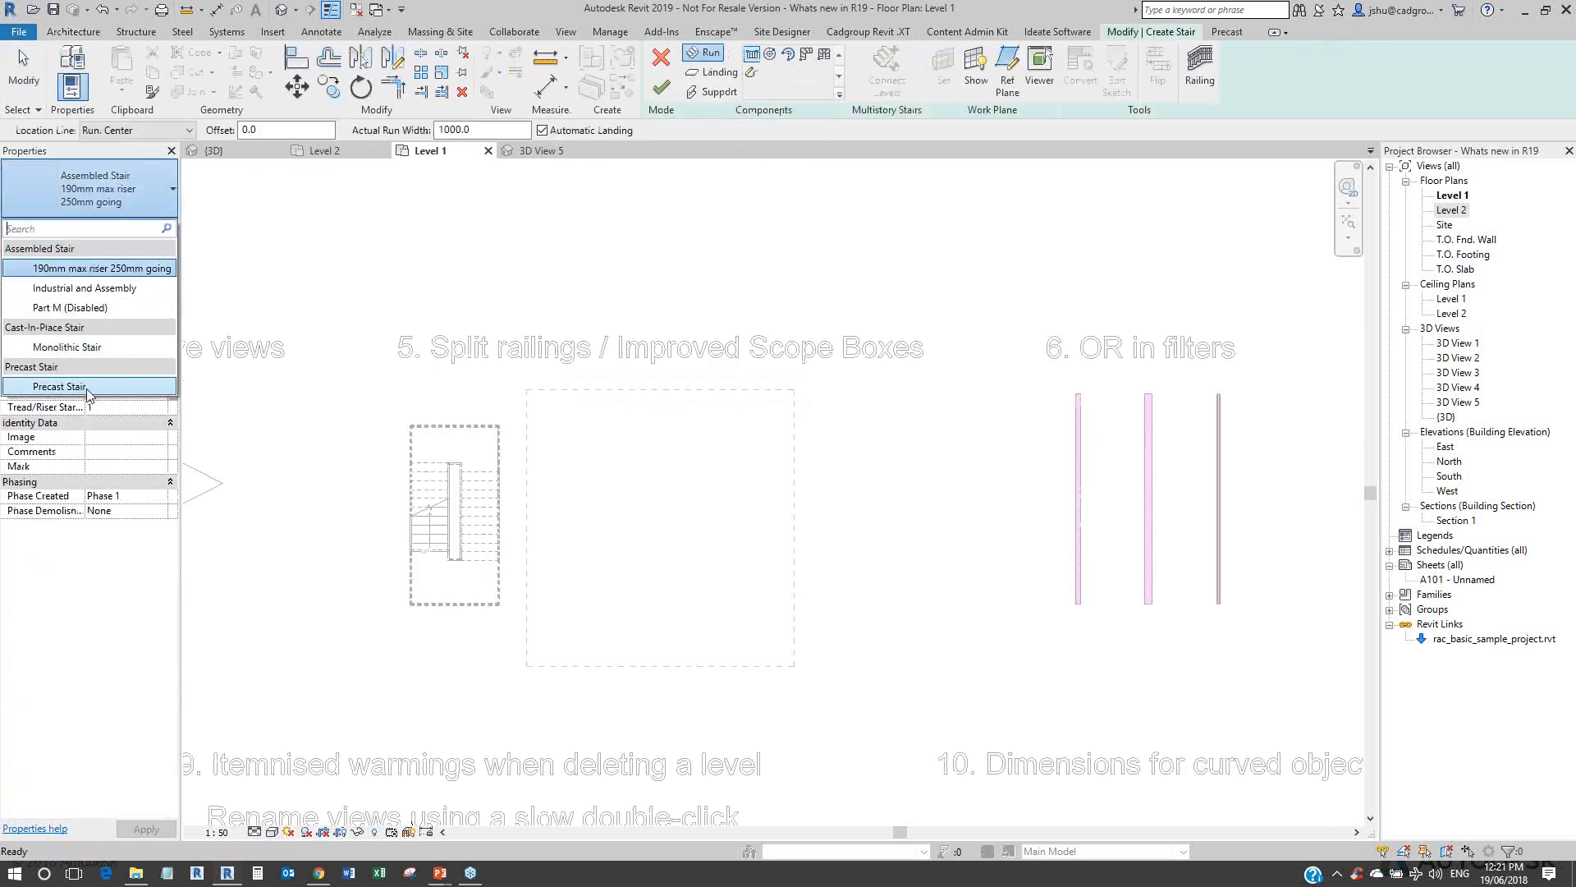
pyautogui.click(67, 347)
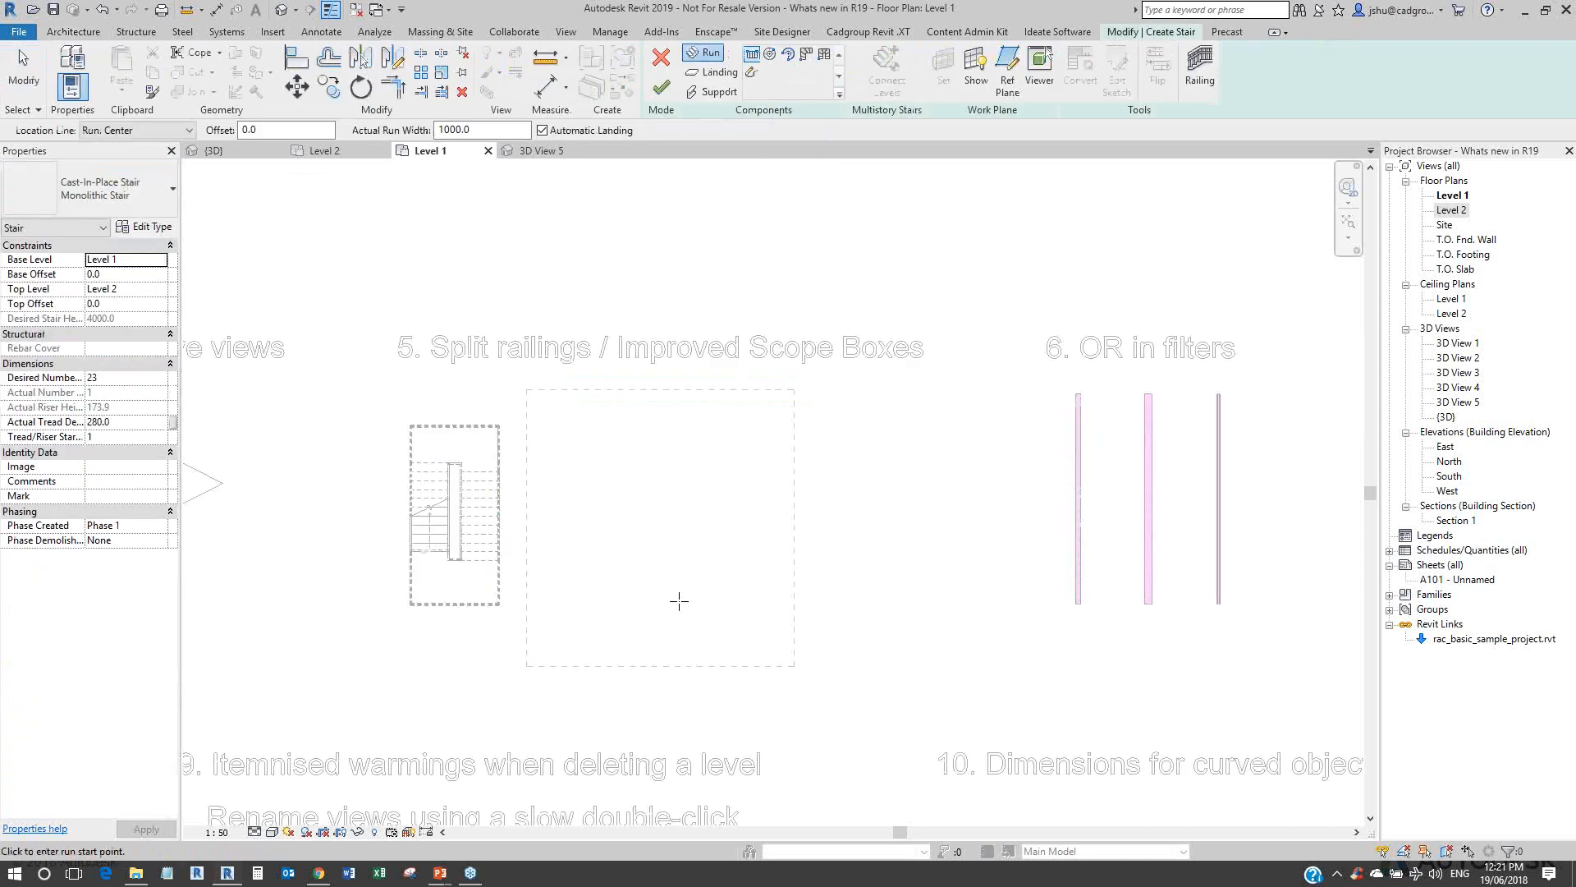
pyautogui.scroll(2, 672, 596)
pyautogui.click(651, 591)
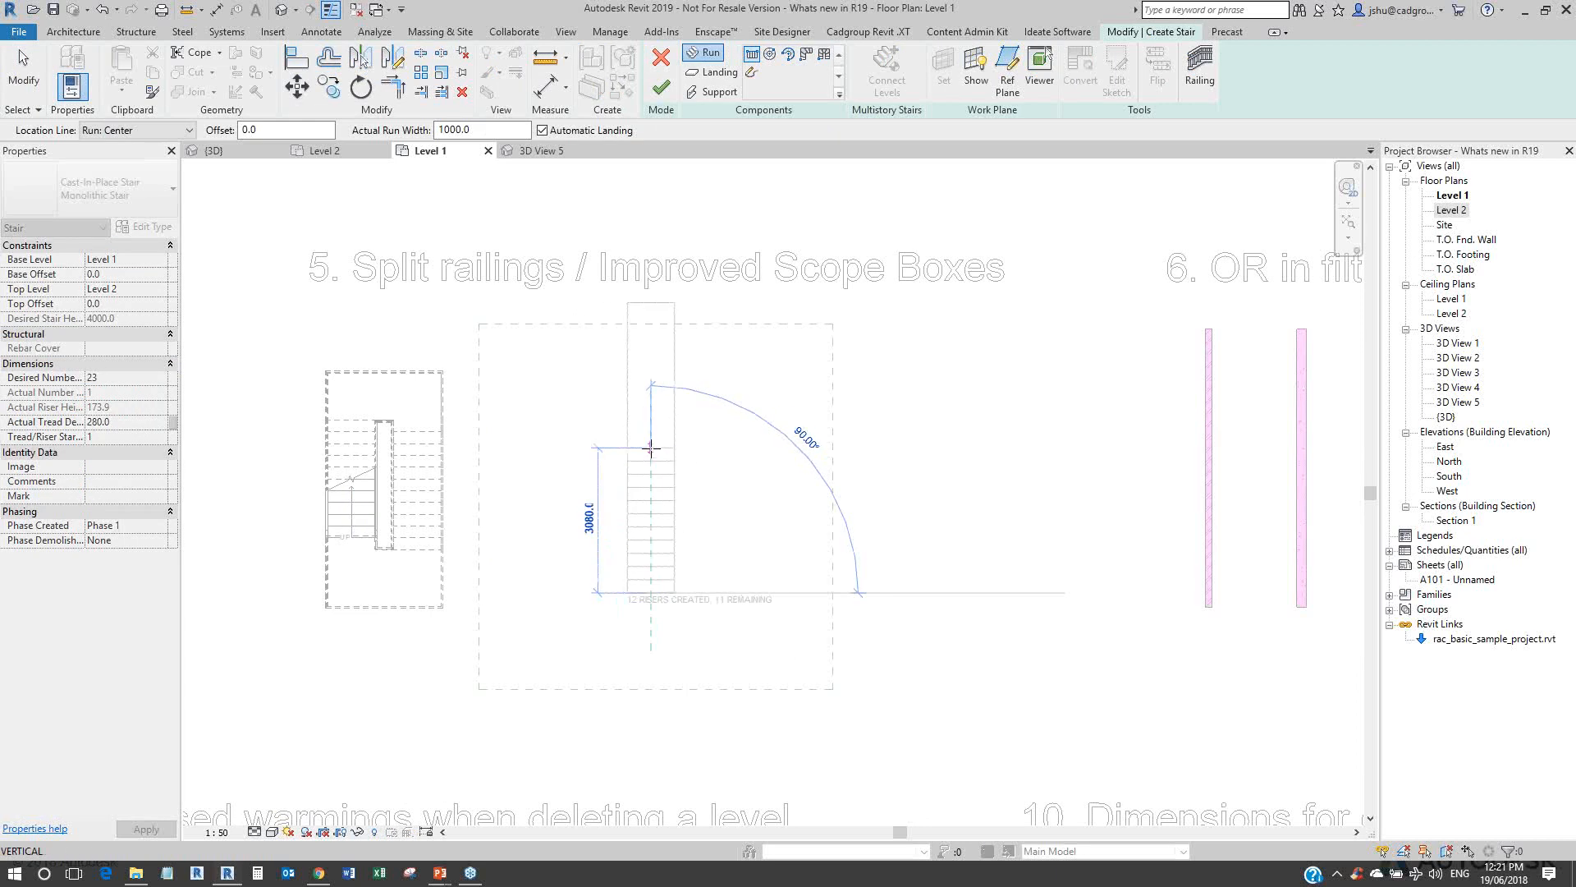
pyautogui.click(651, 448)
pyautogui.click(728, 464)
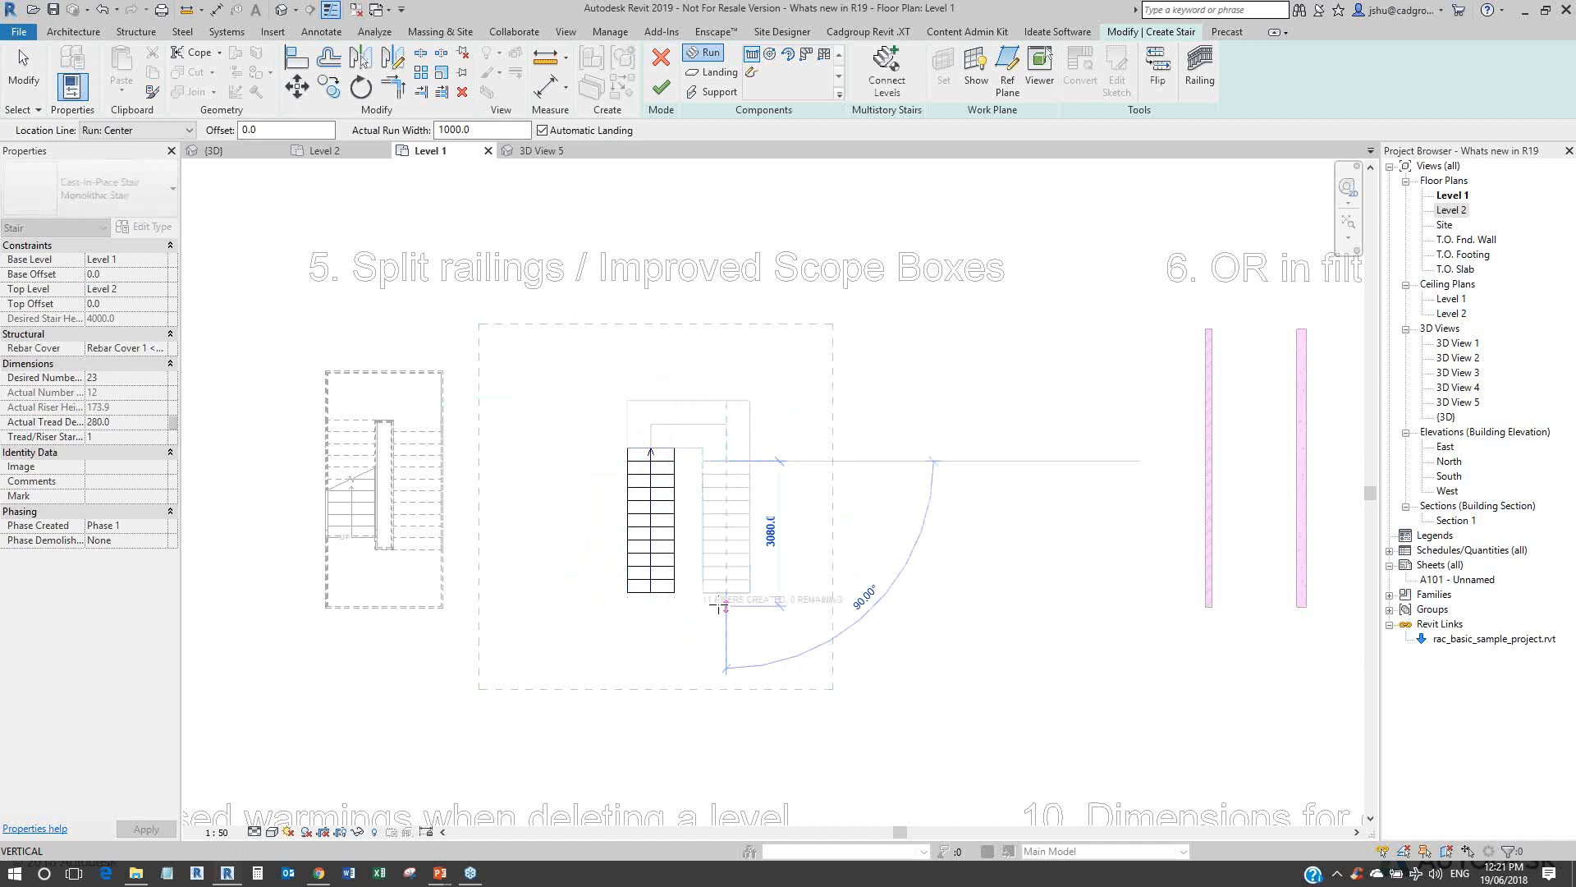
pyautogui.click(724, 607)
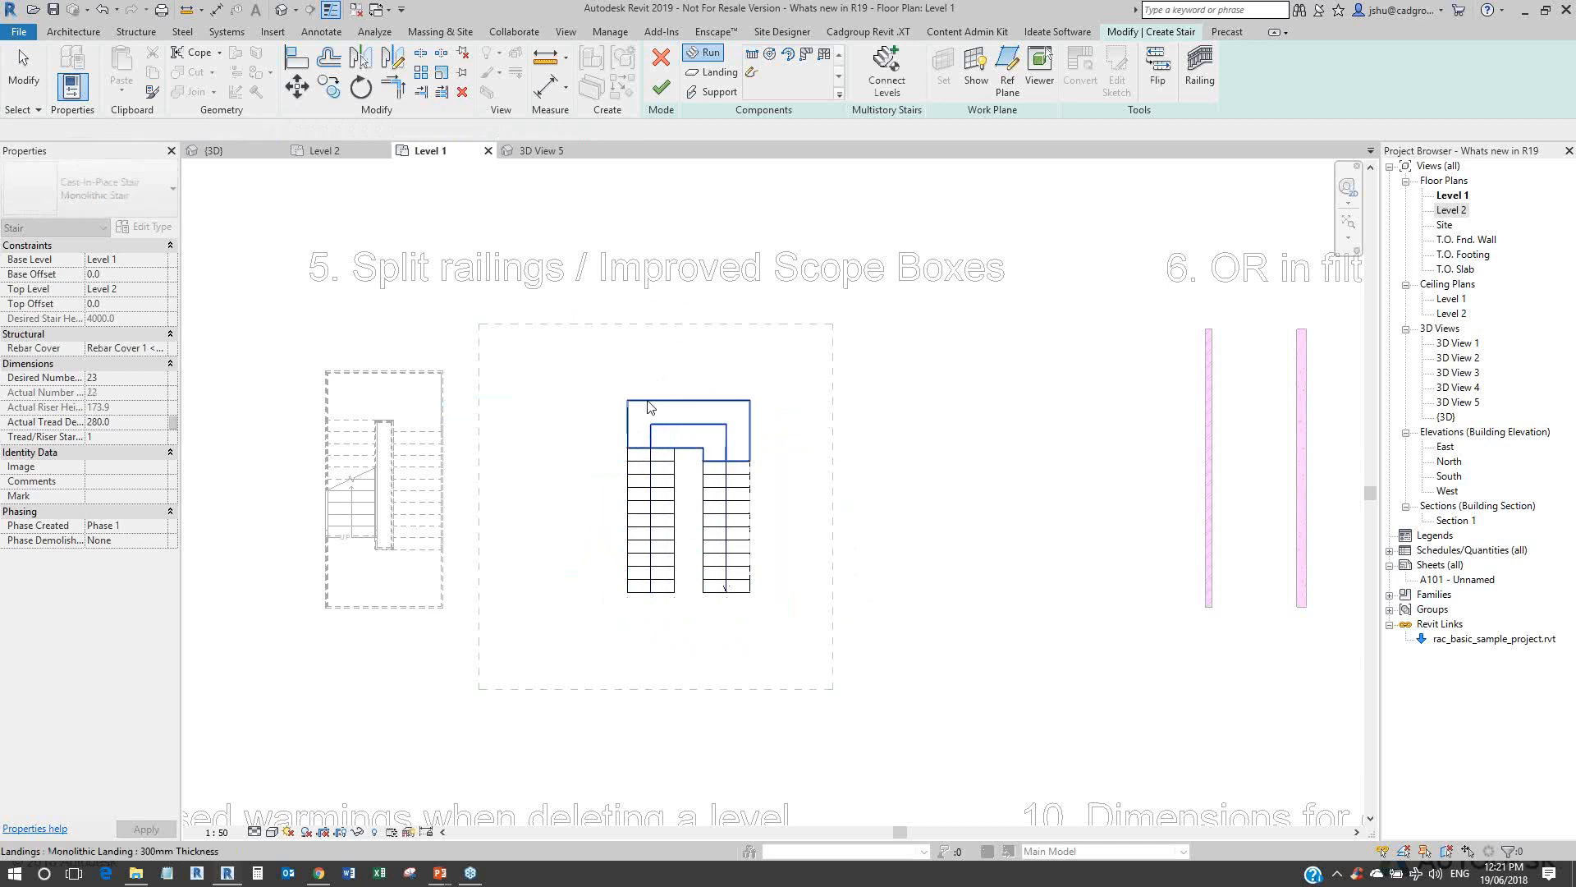
pyautogui.press('Escape')
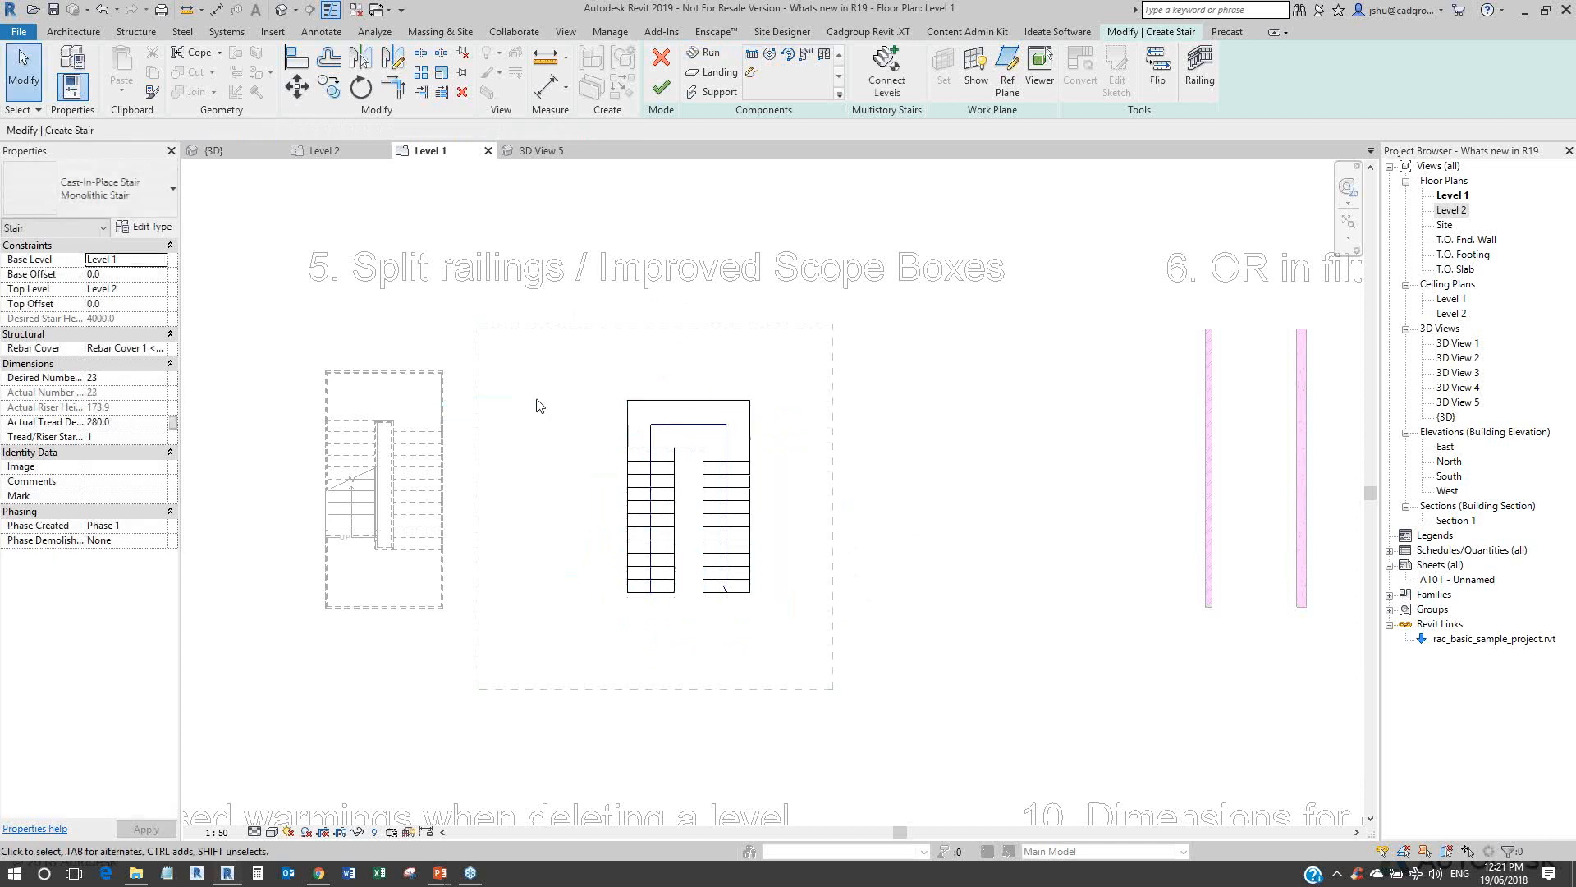
pyautogui.click(665, 97)
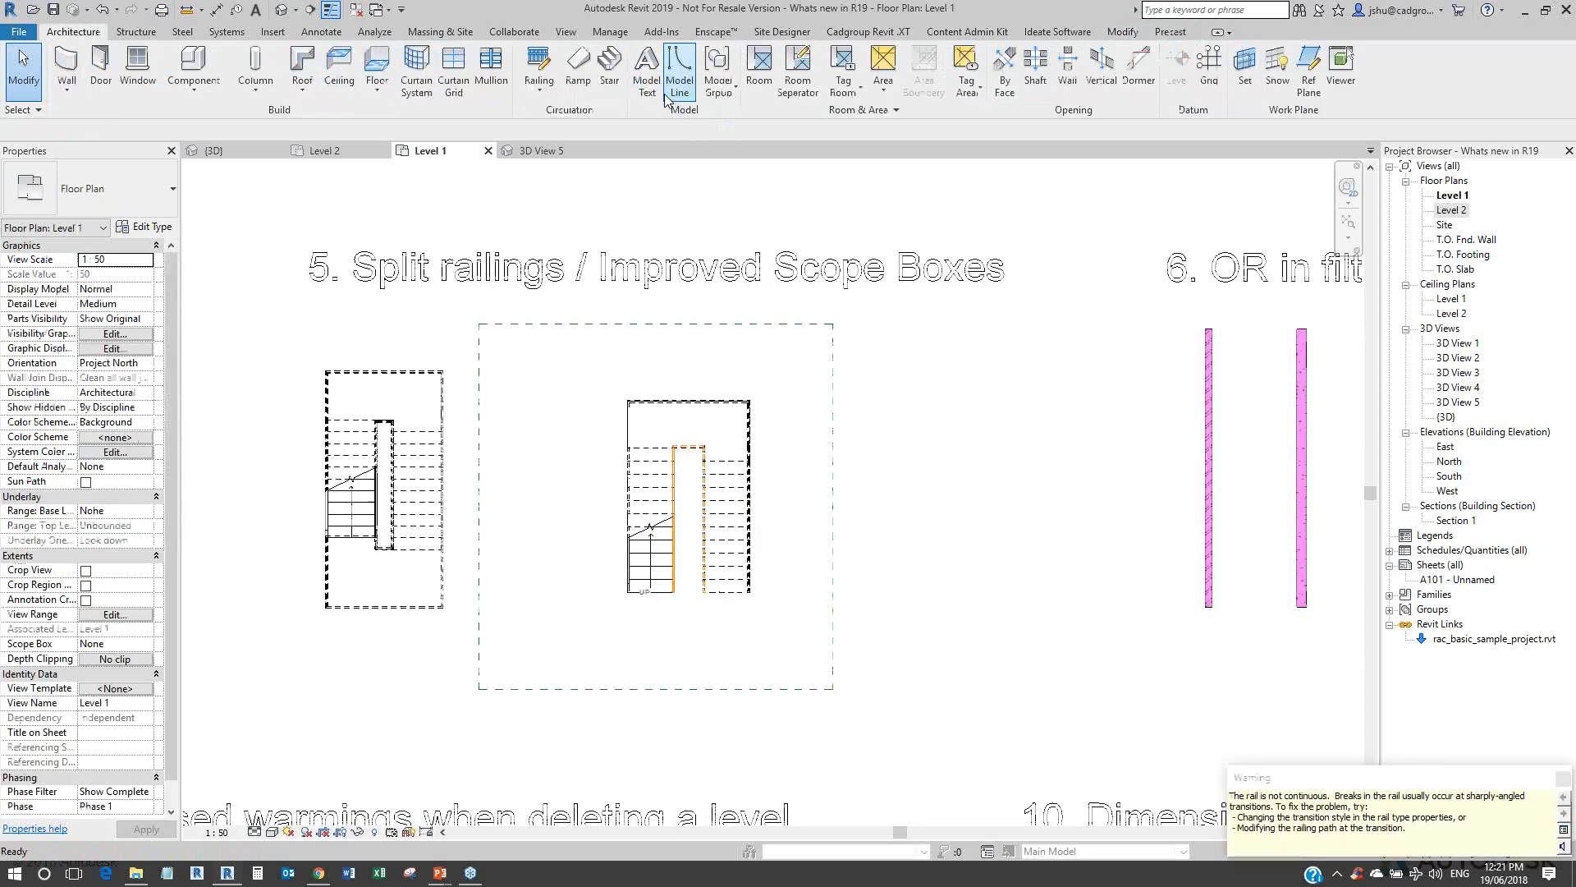
# Step: Examine the new stair's landing and railings in the default 3D view
pyautogui.hotkey('ctrl', 'Tab')
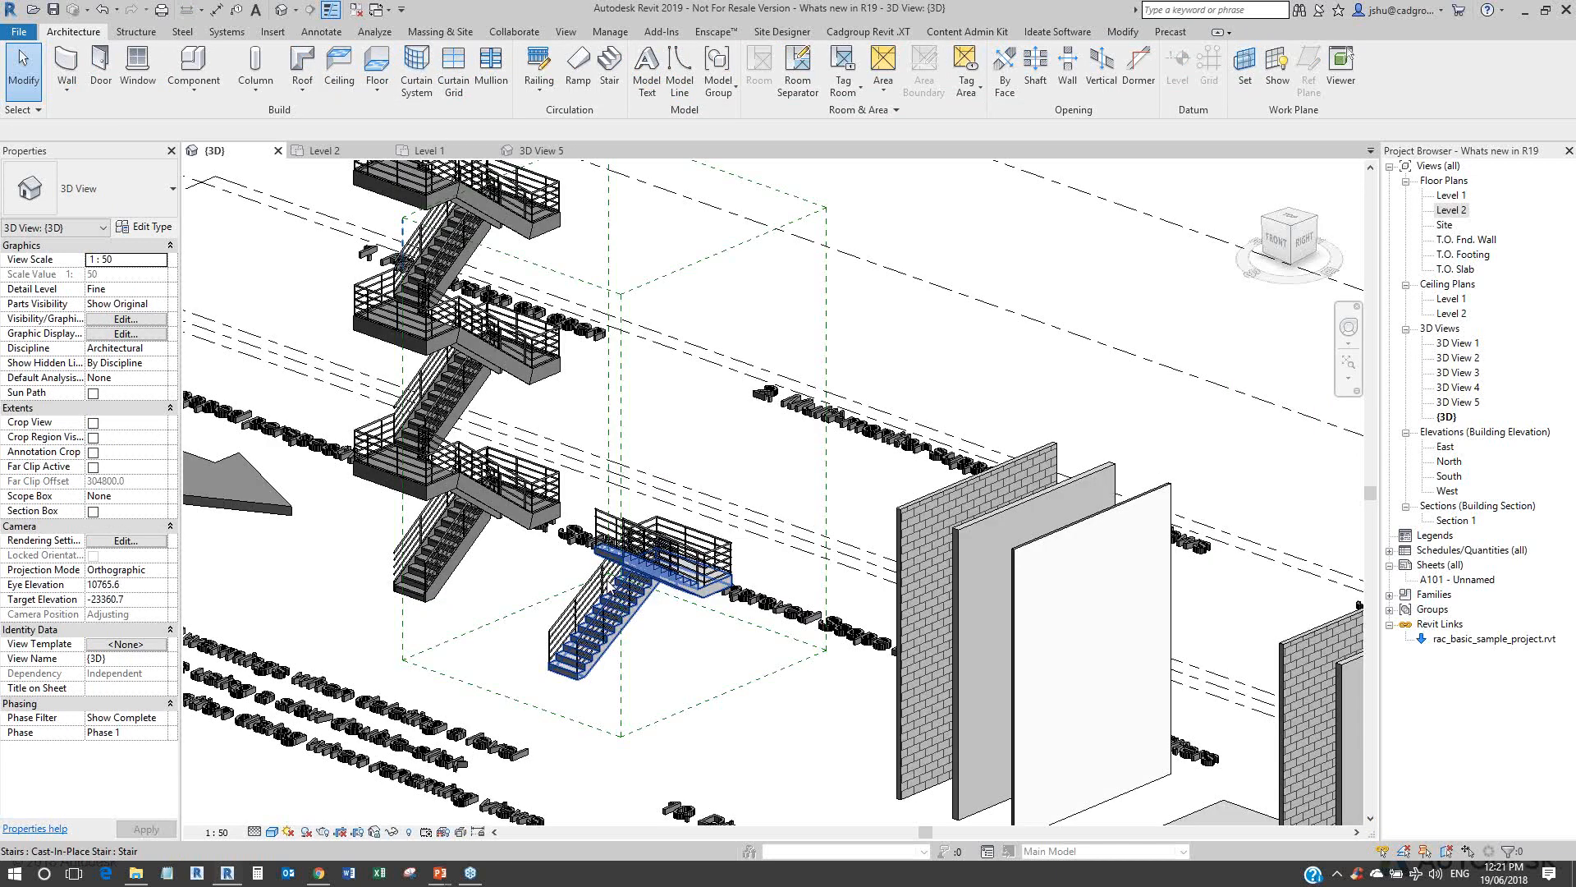
pyautogui.scroll(2, 608, 586)
pyautogui.scroll(2, 707, 593)
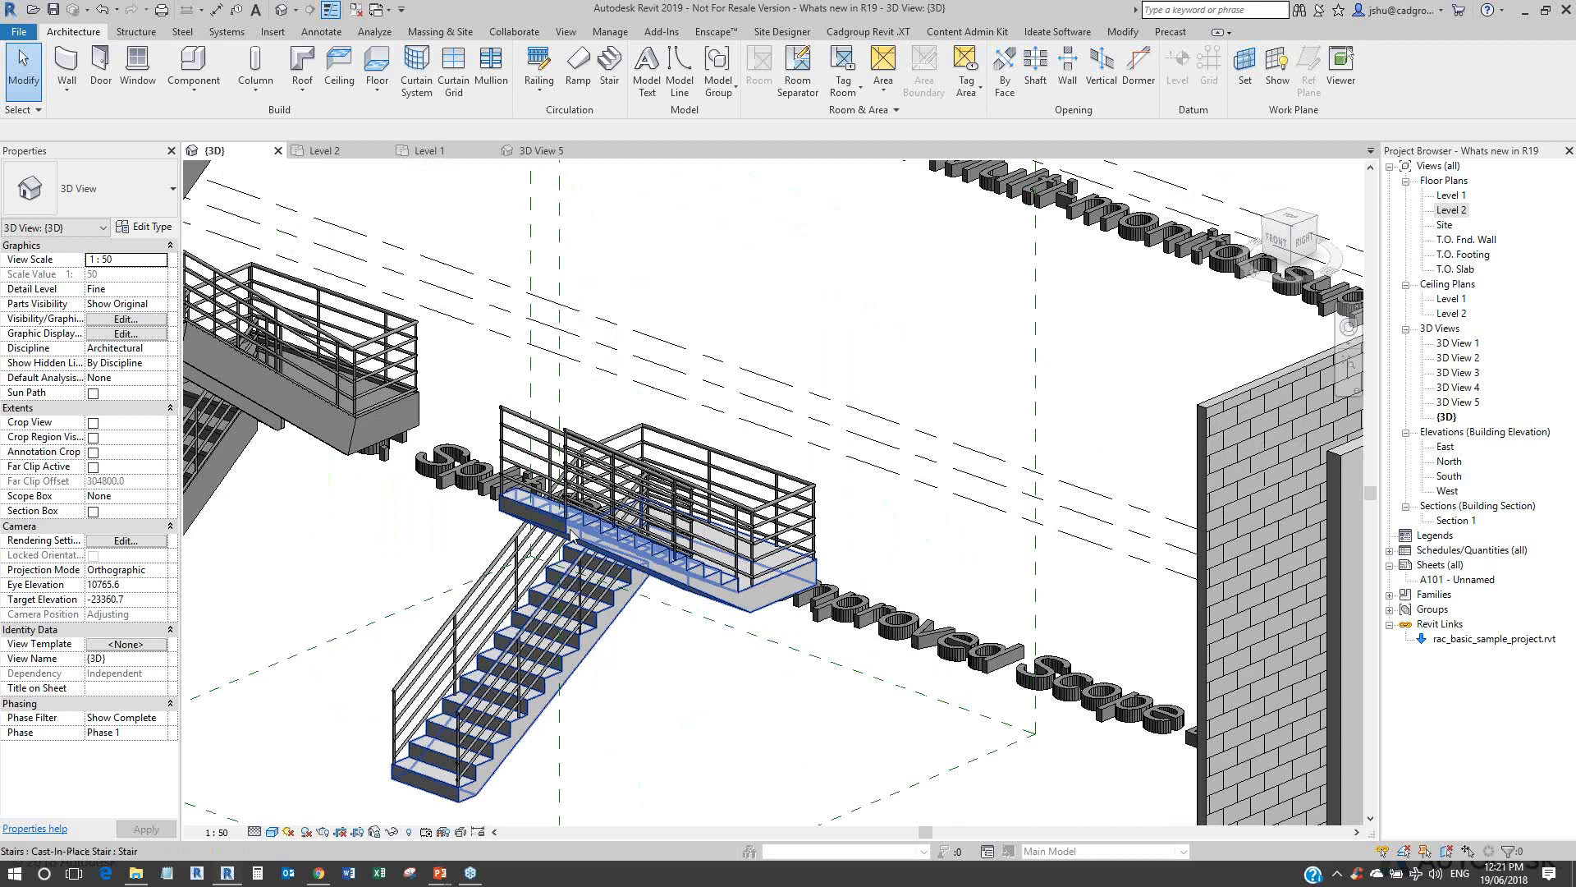
pyautogui.scroll(-1, 623, 486)
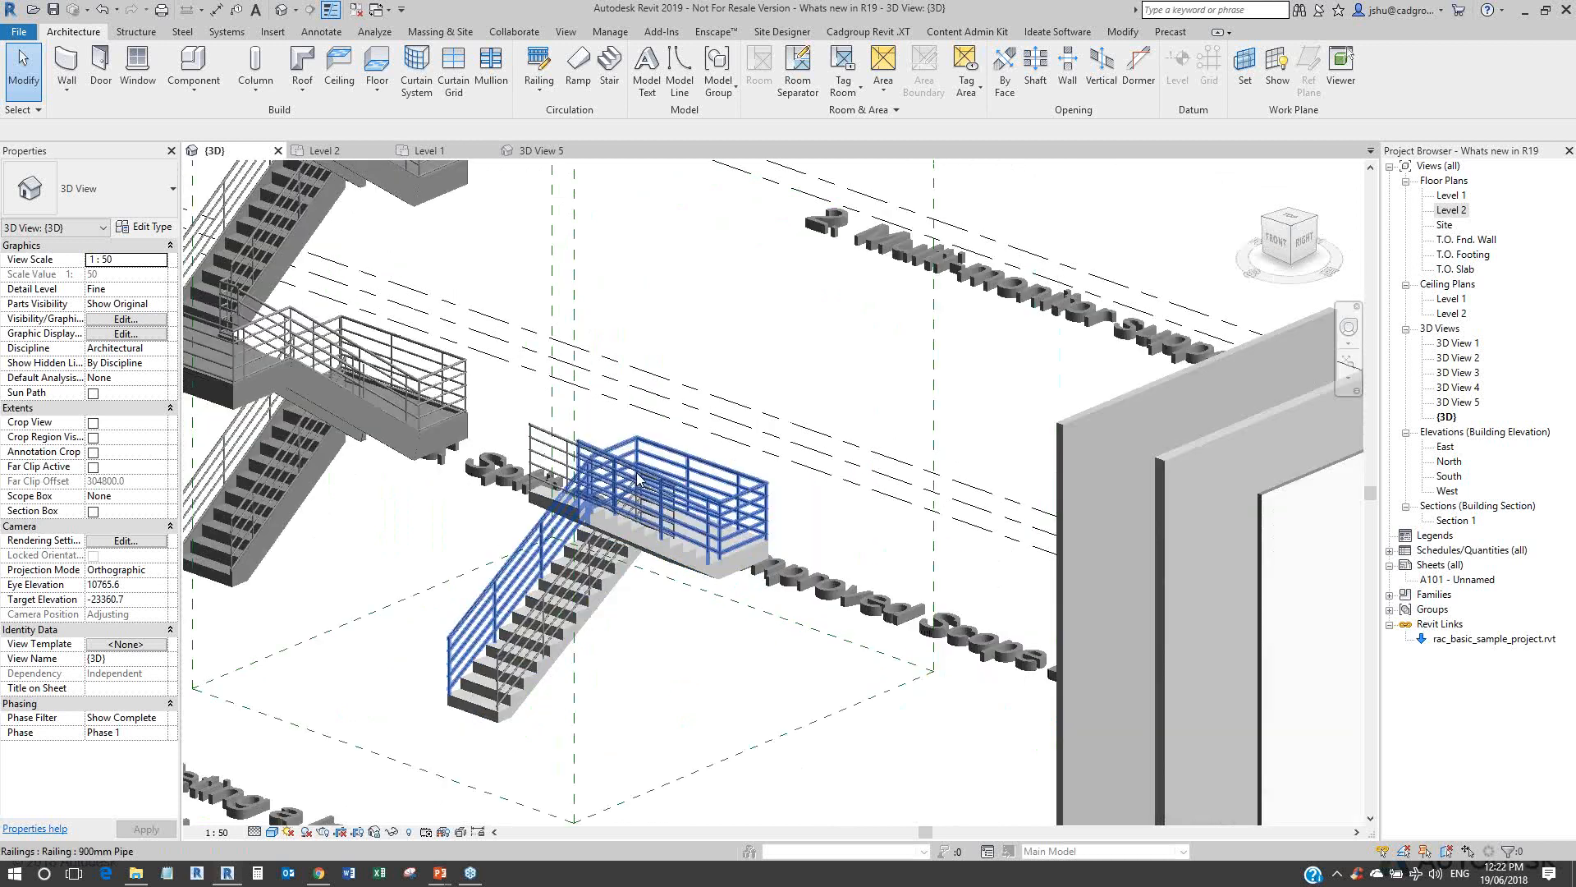
pyautogui.scroll(-1, 639, 480)
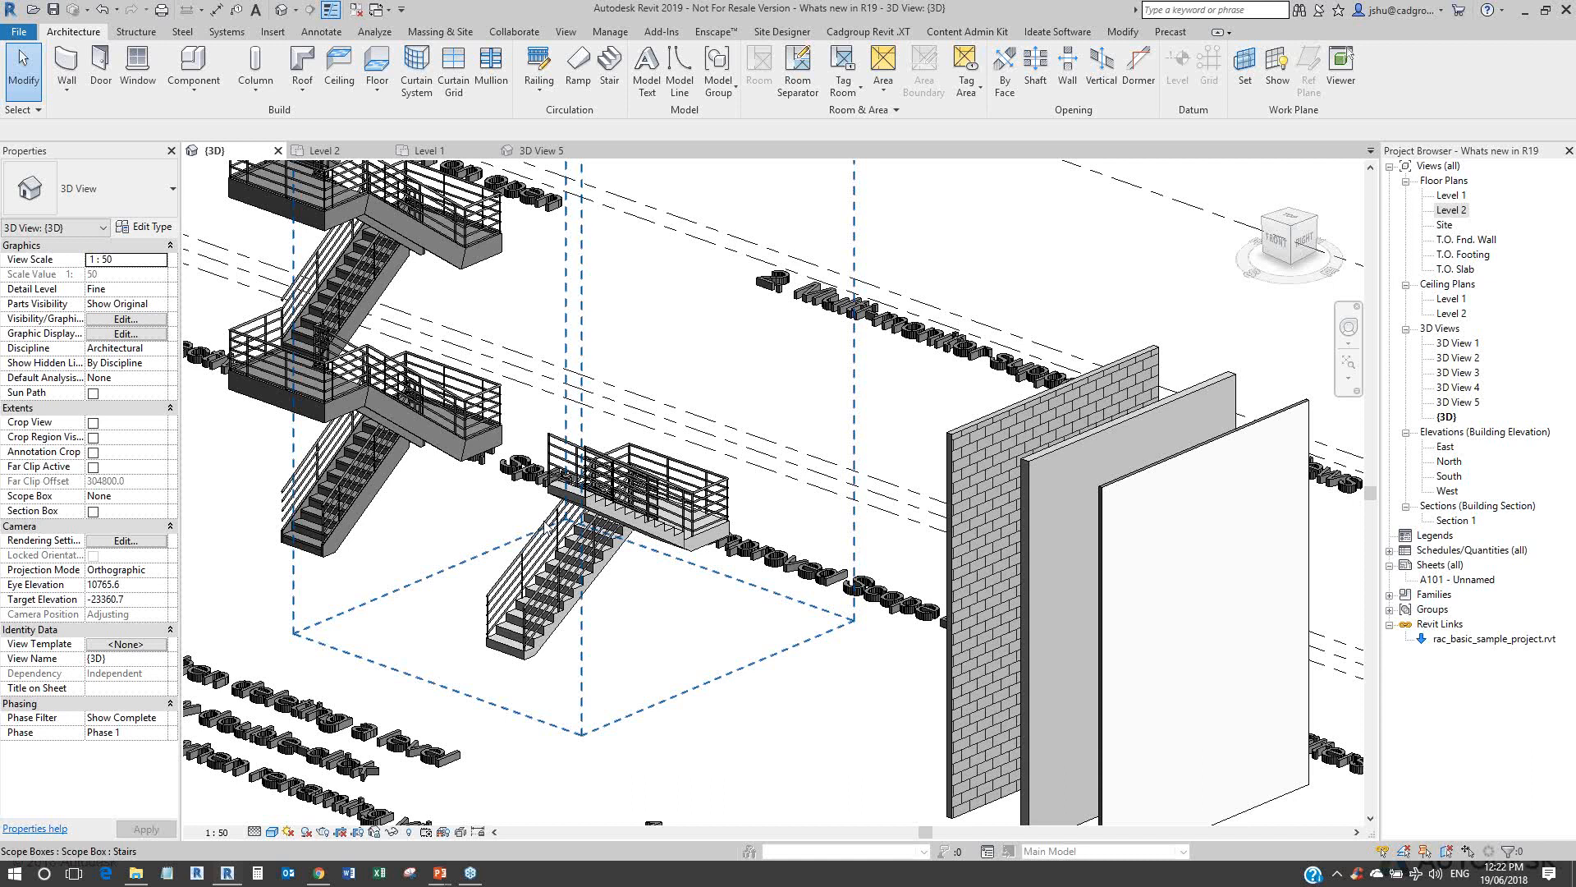
pyautogui.scroll(1, 583, 517)
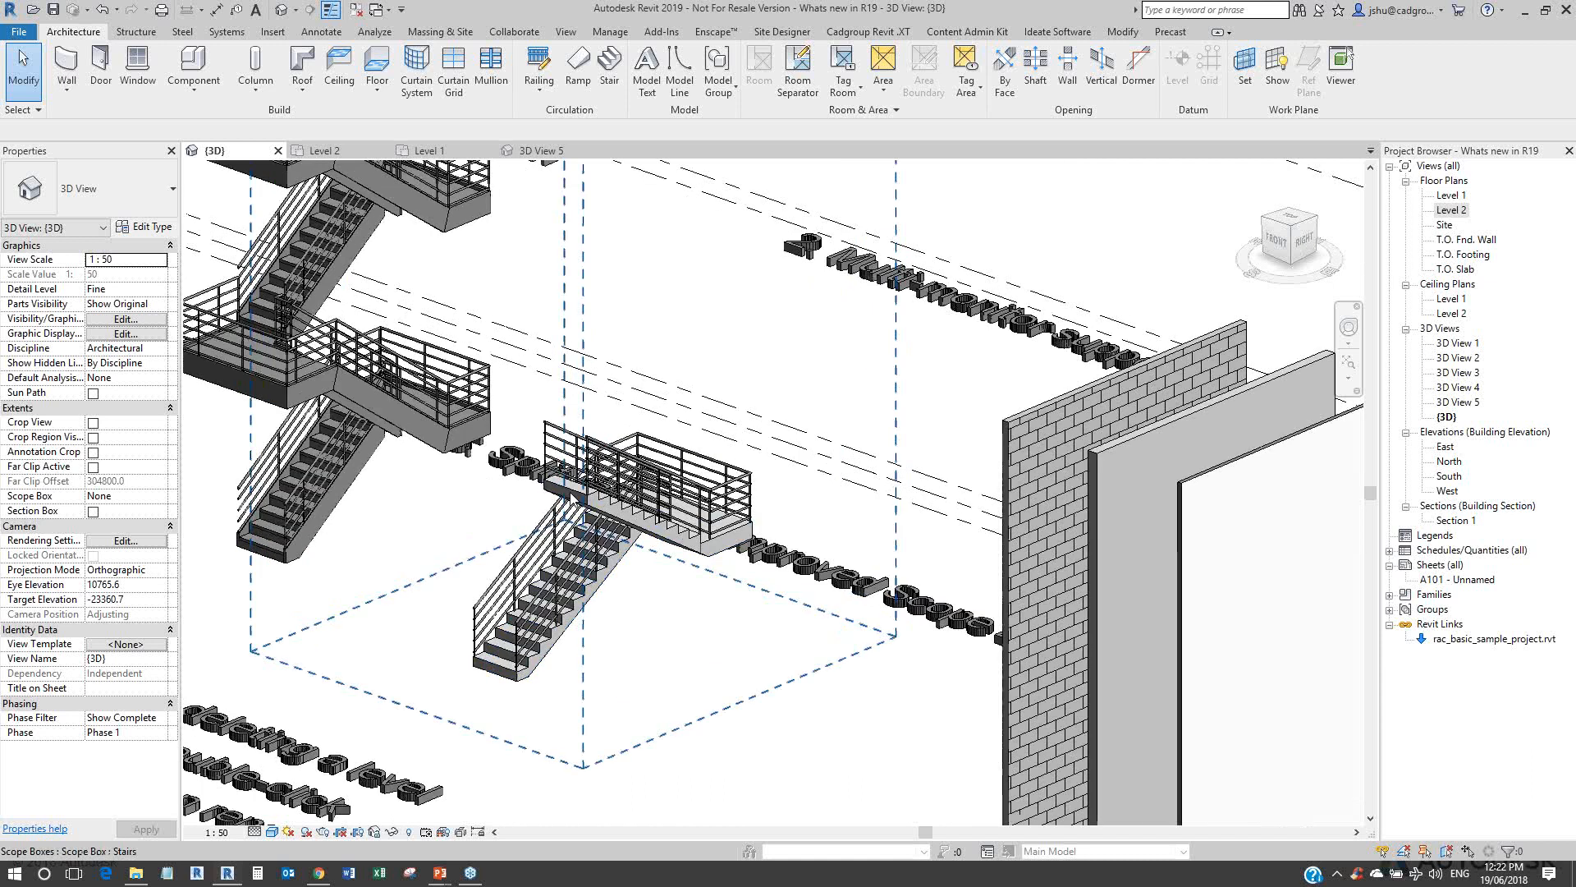
pyautogui.scroll(-1, 578, 497)
pyautogui.scroll(2, 575, 497)
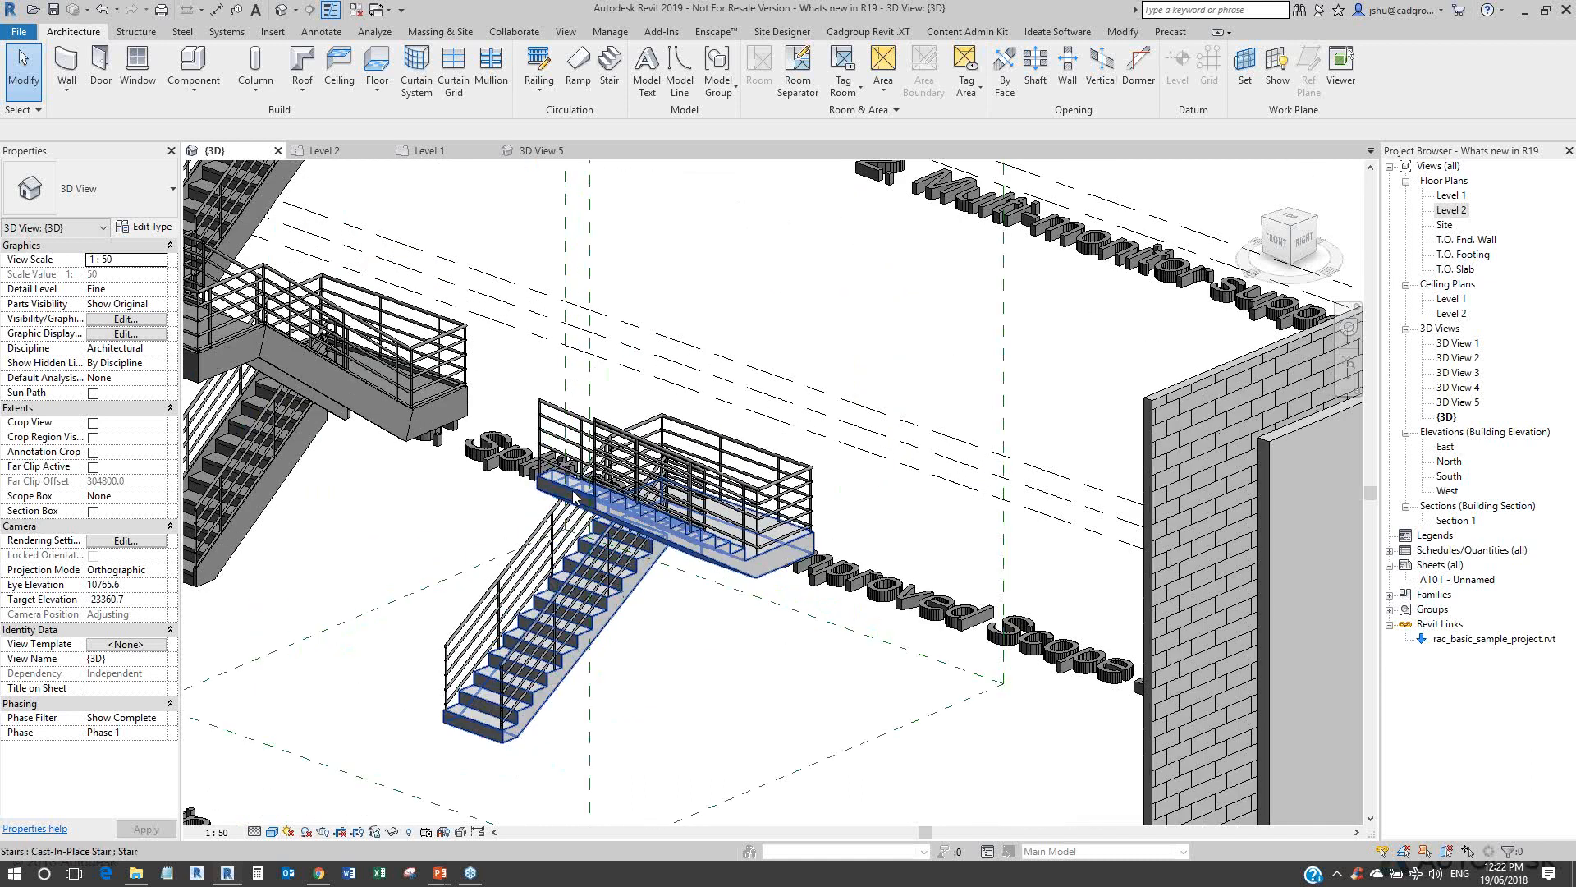
pyautogui.scroll(-3, 559, 484)
# Step: Edit the new stair in the Level 1 plan, adding a sketched 2600 by 1200 mm rectangular landing at the end of its second run
pyautogui.hotkey('ctrl', 'Tab')
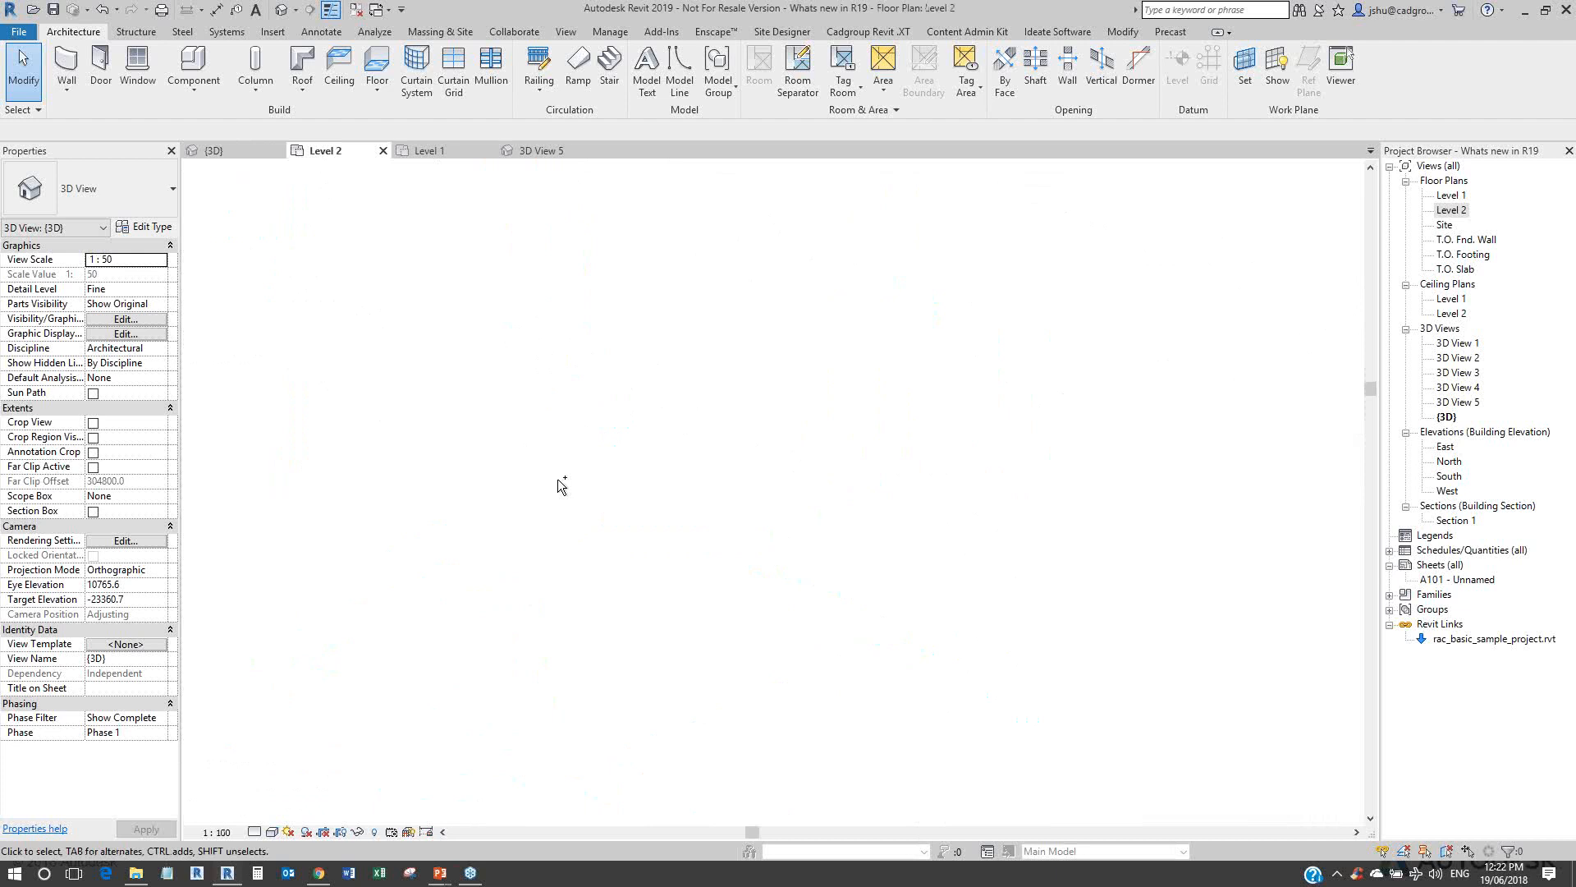
pyautogui.click(425, 152)
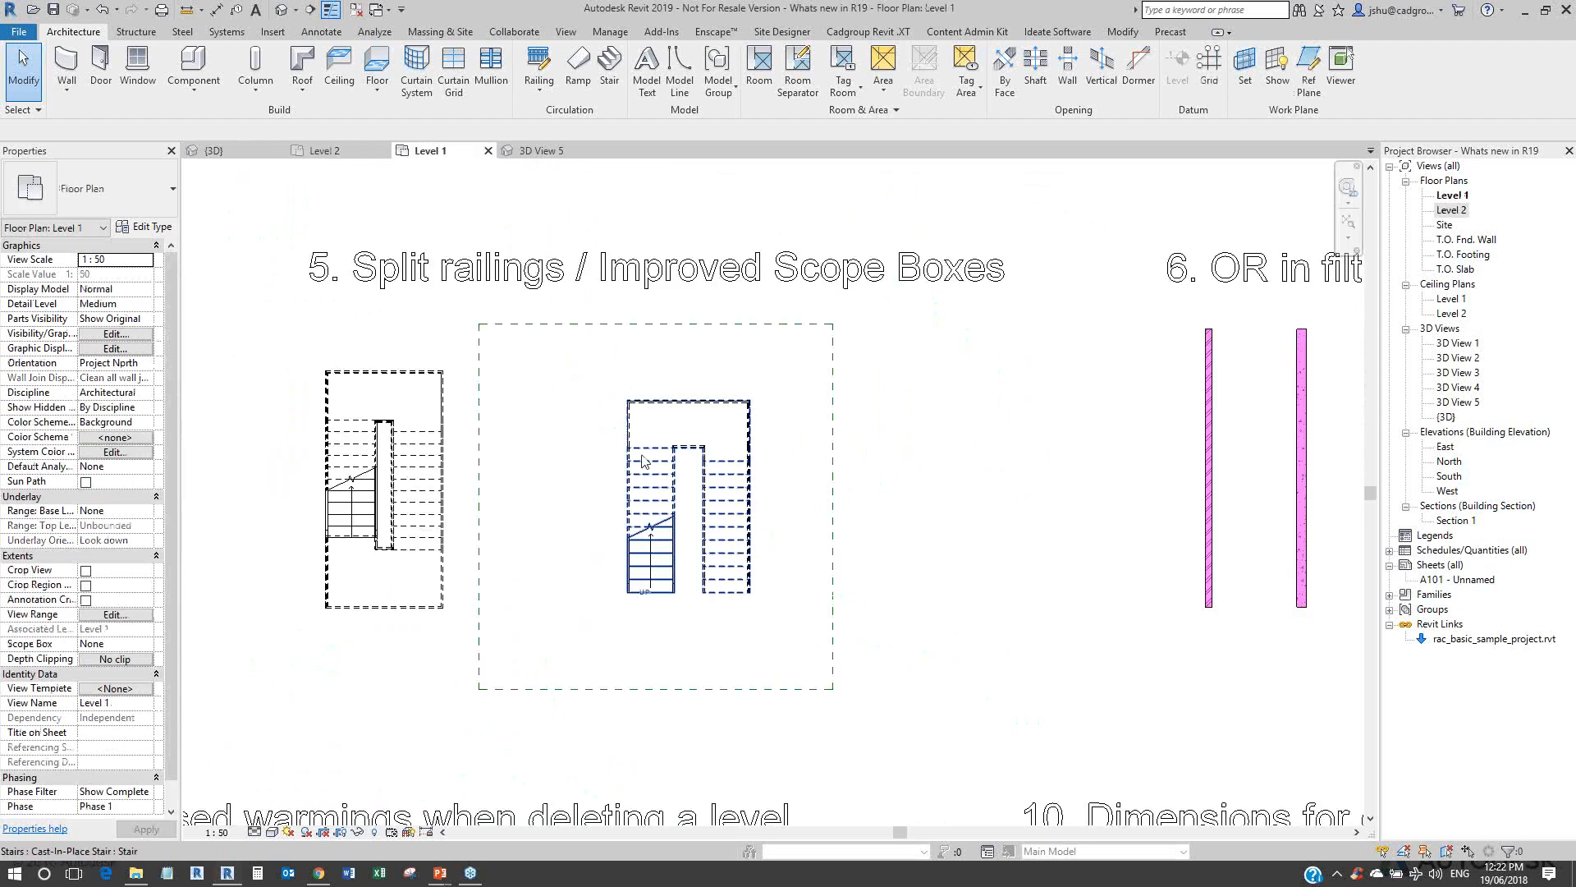
pyautogui.click(724, 548)
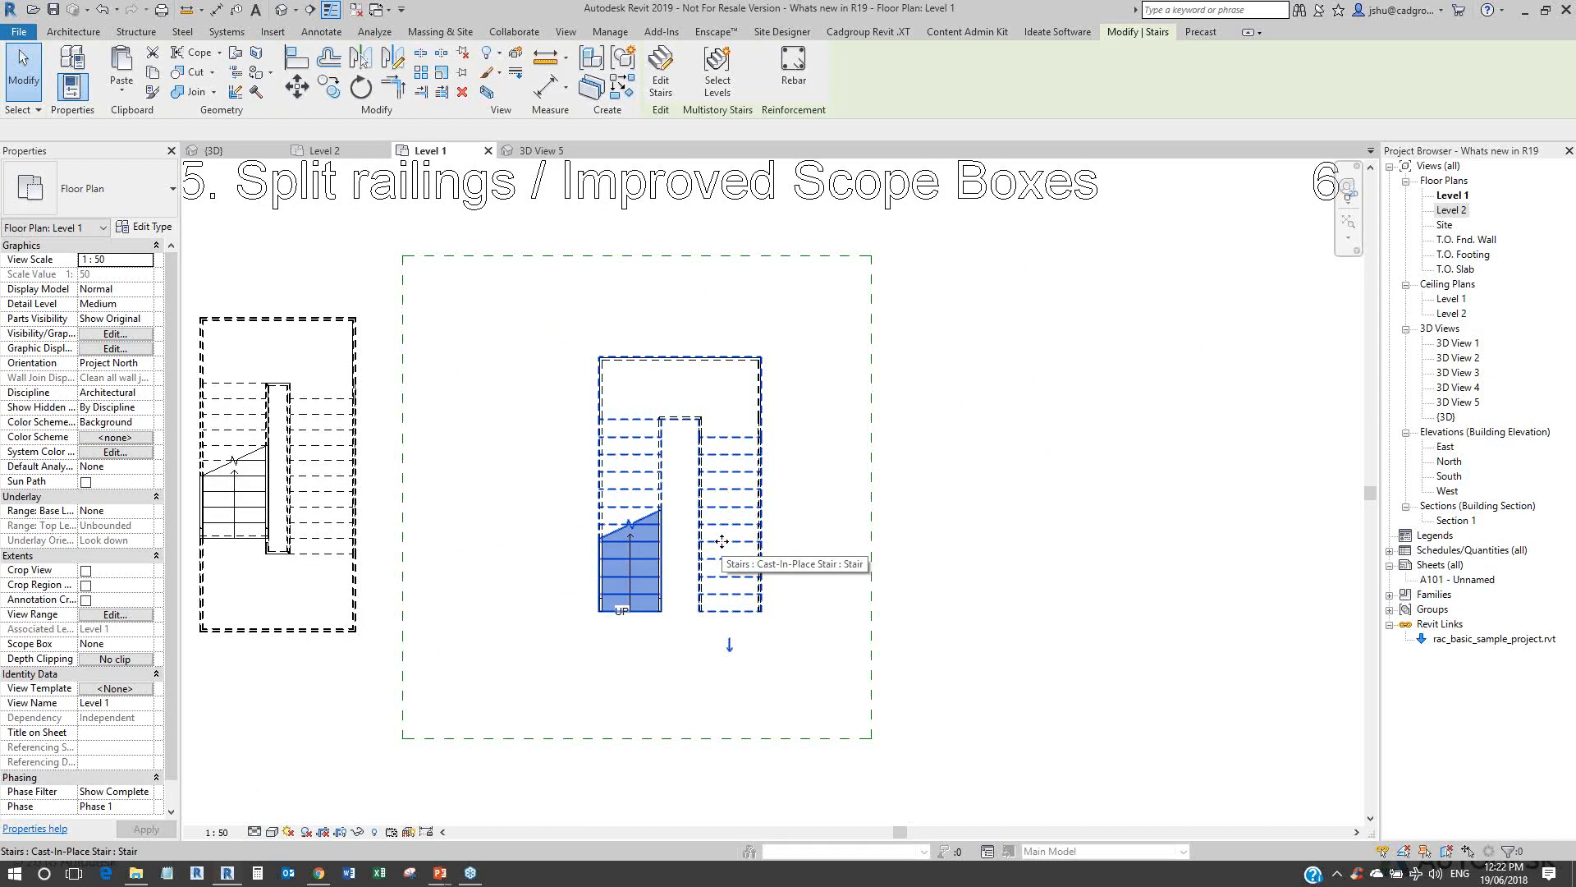
pyautogui.click(669, 82)
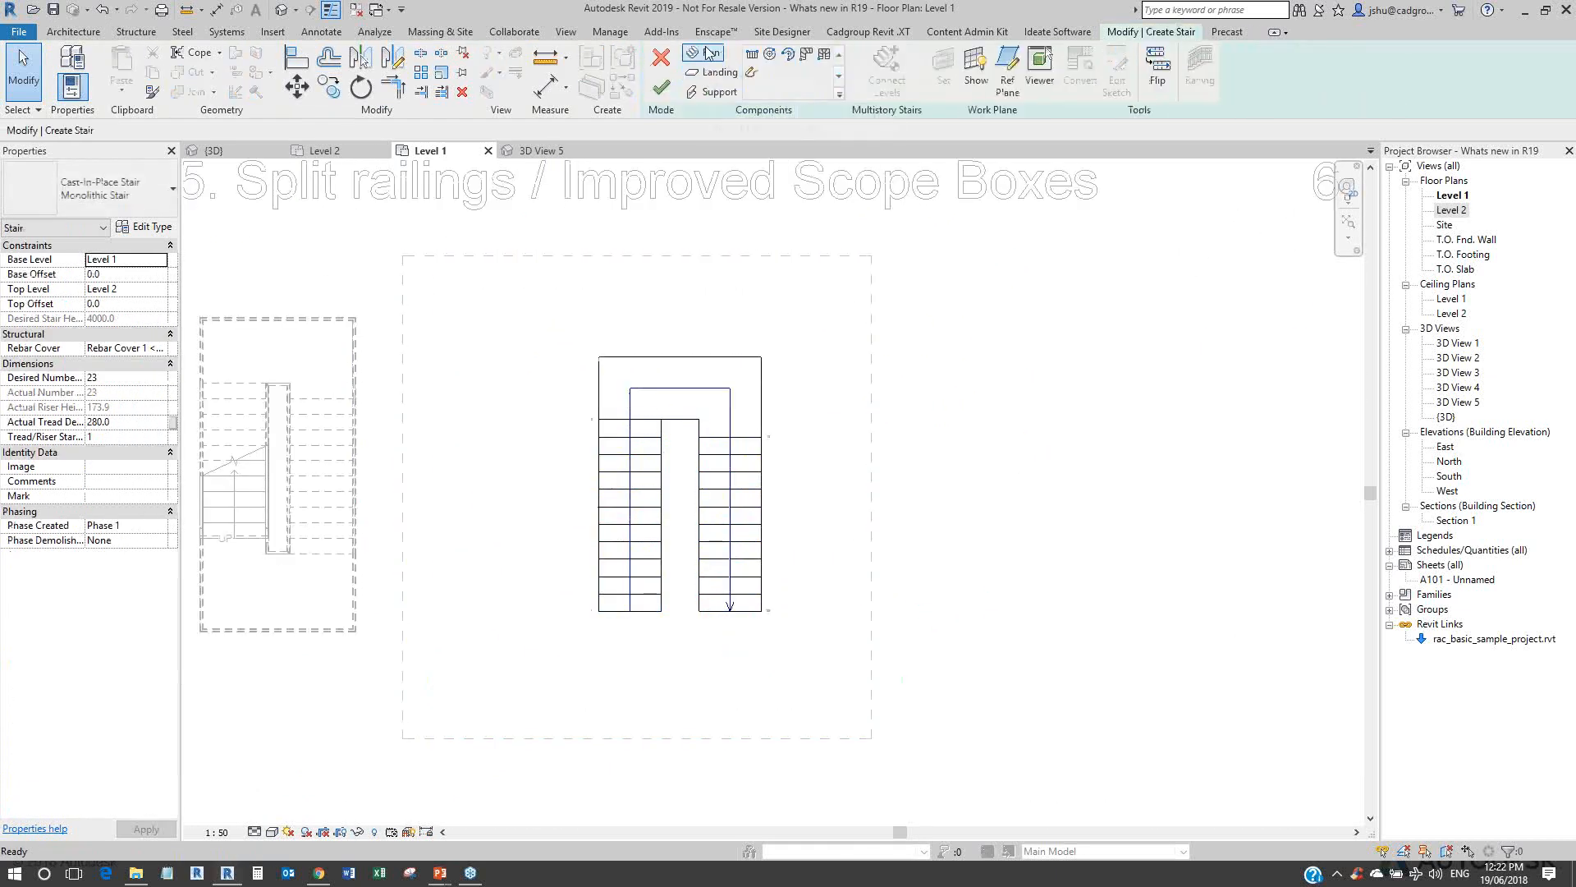
pyautogui.click(708, 75)
pyautogui.click(769, 56)
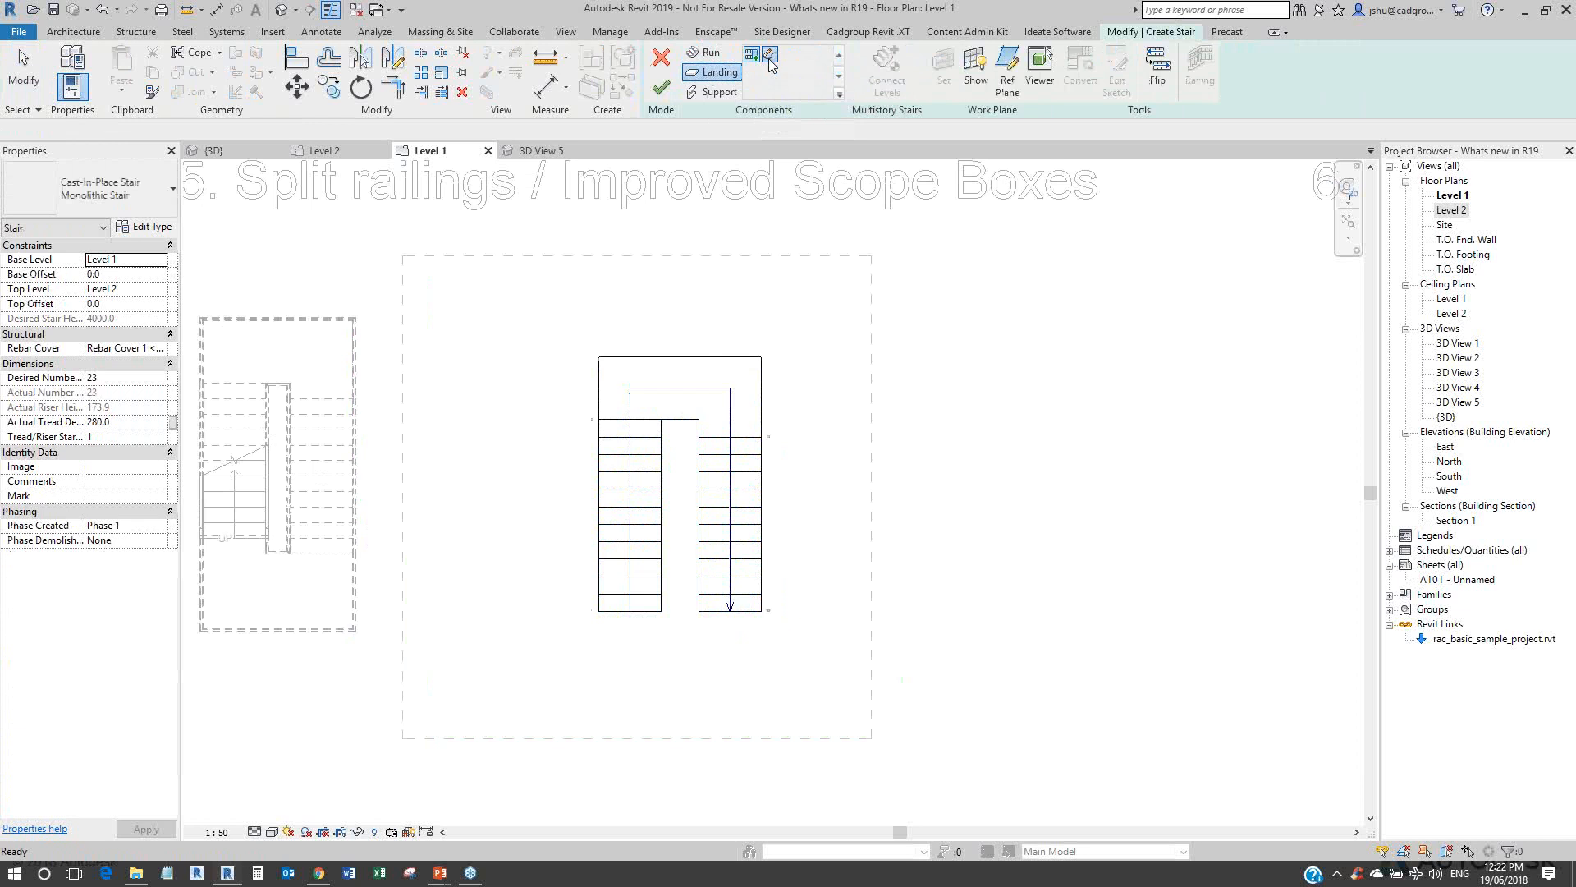
pyautogui.click(761, 612)
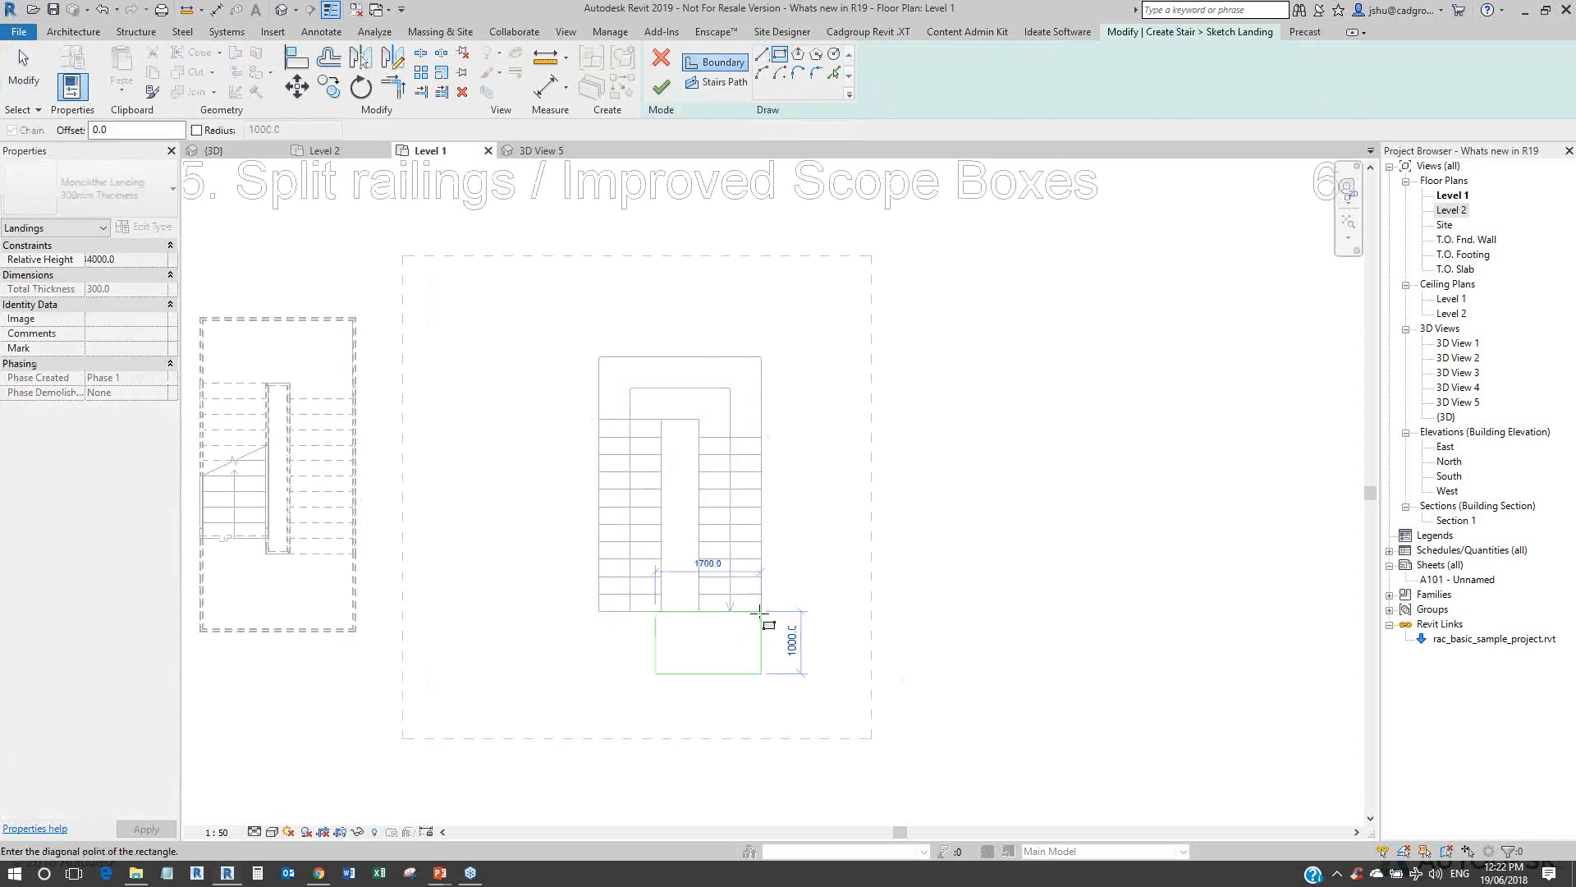
pyautogui.click(599, 686)
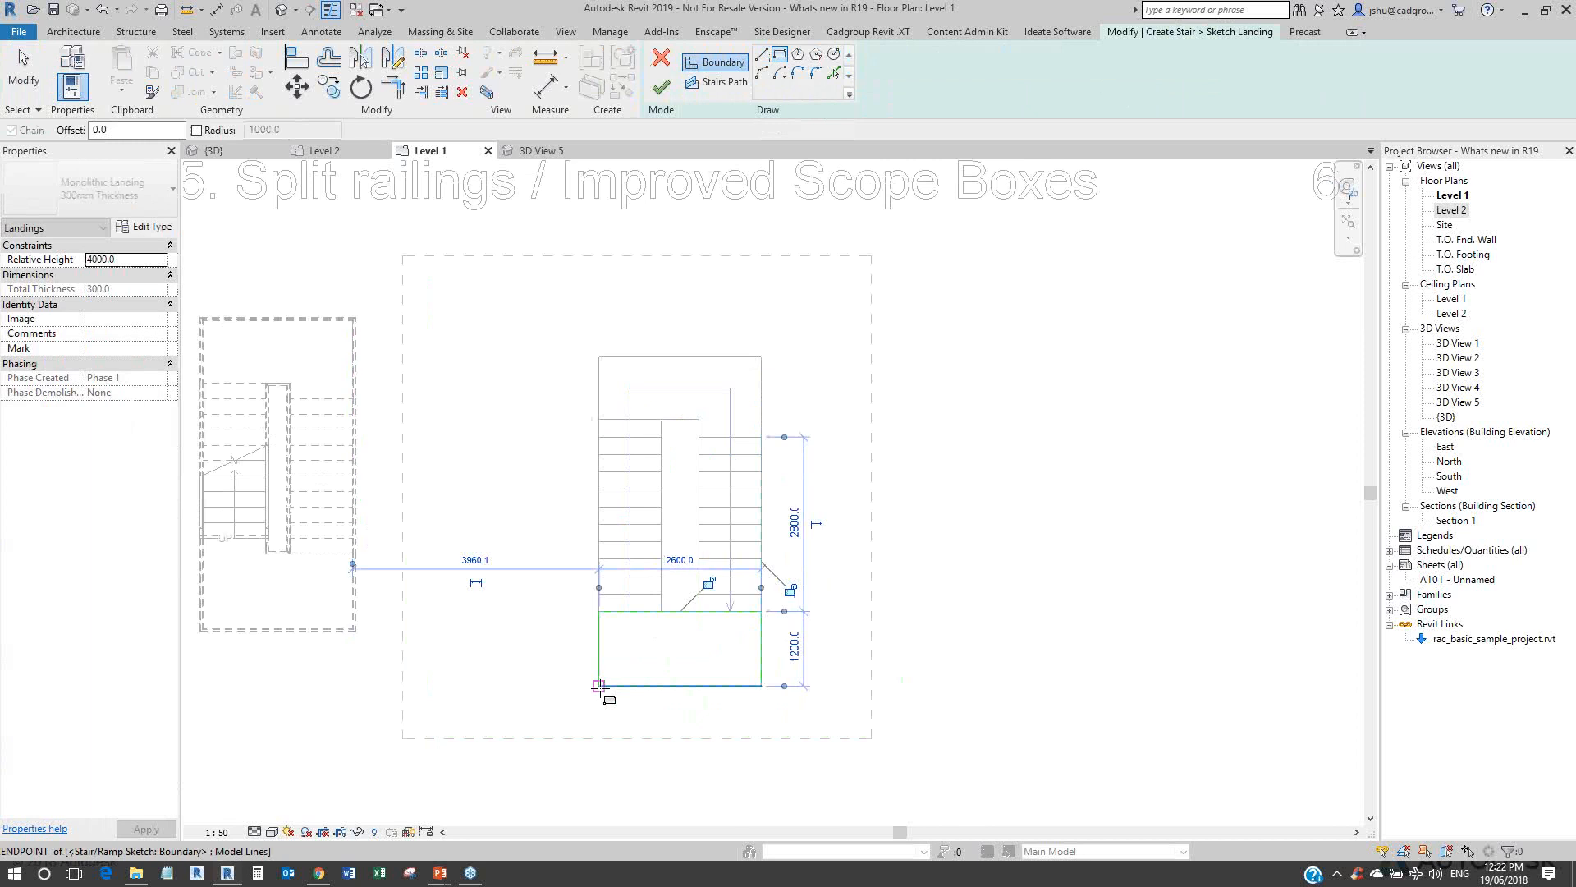
pyautogui.click(659, 93)
pyautogui.click(661, 90)
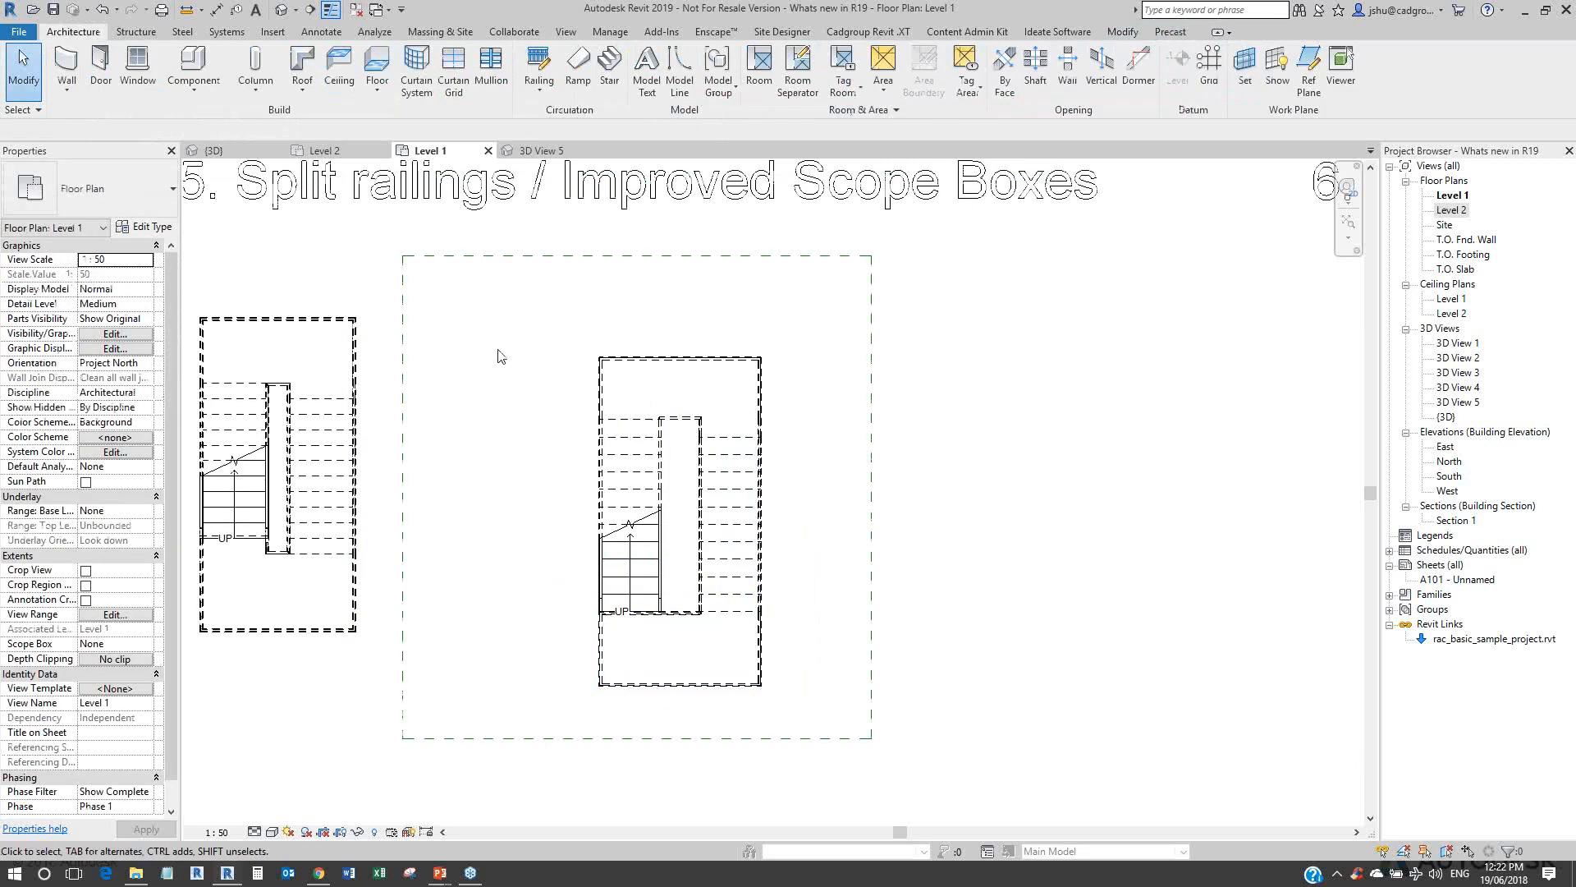
# Step: Apply the Stairs scope box to the default 3D view so it isolates the new stair
pyautogui.click(280, 12)
pyautogui.scroll(-5, 839, 415)
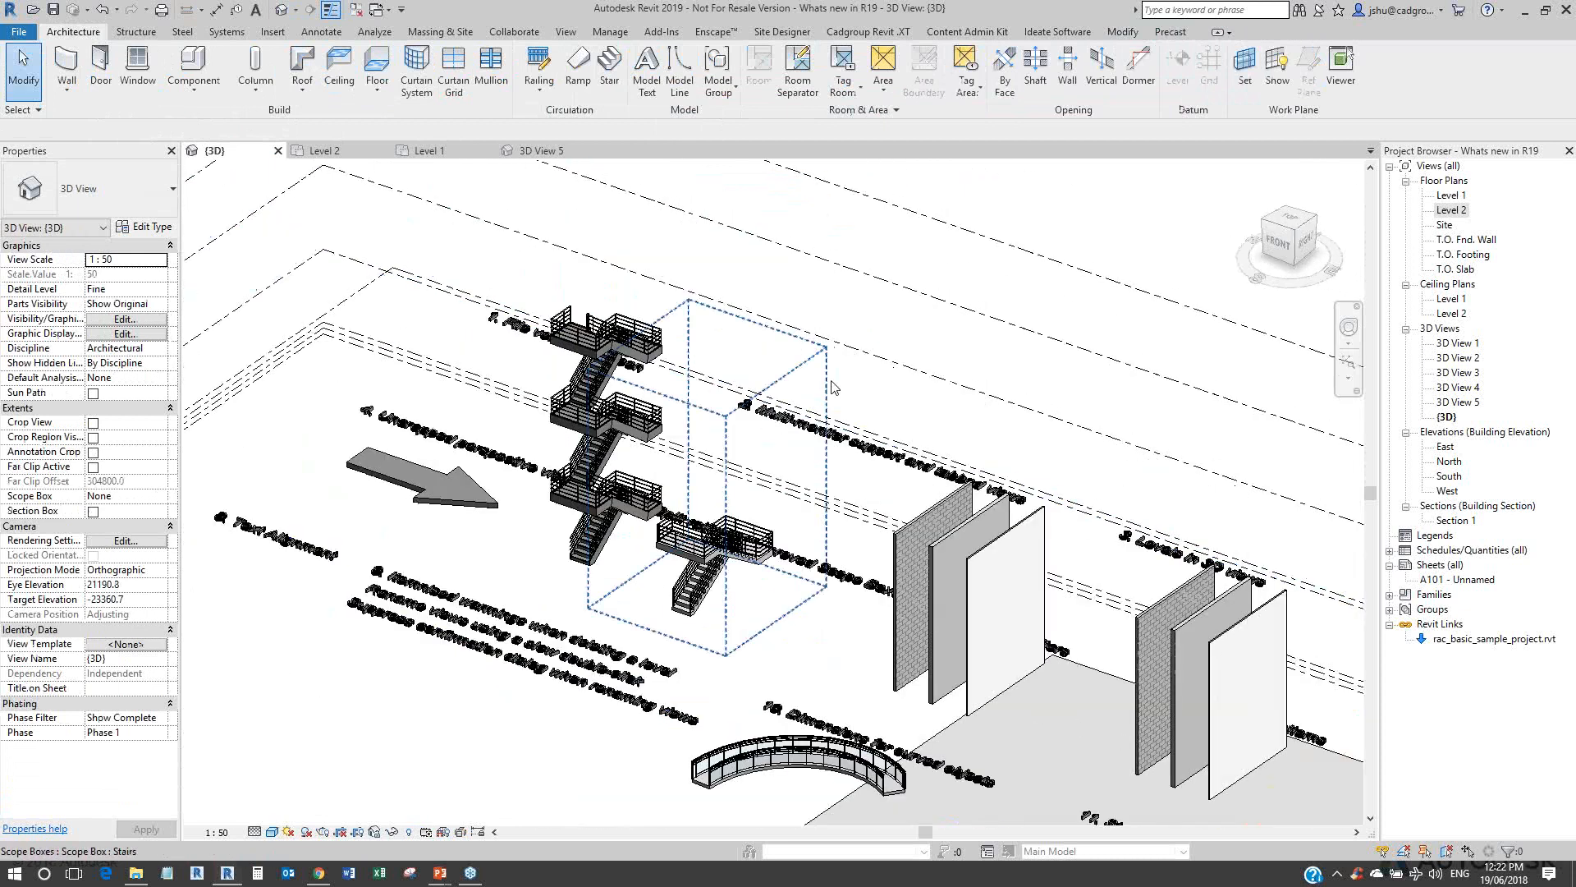
pyautogui.click(833, 388)
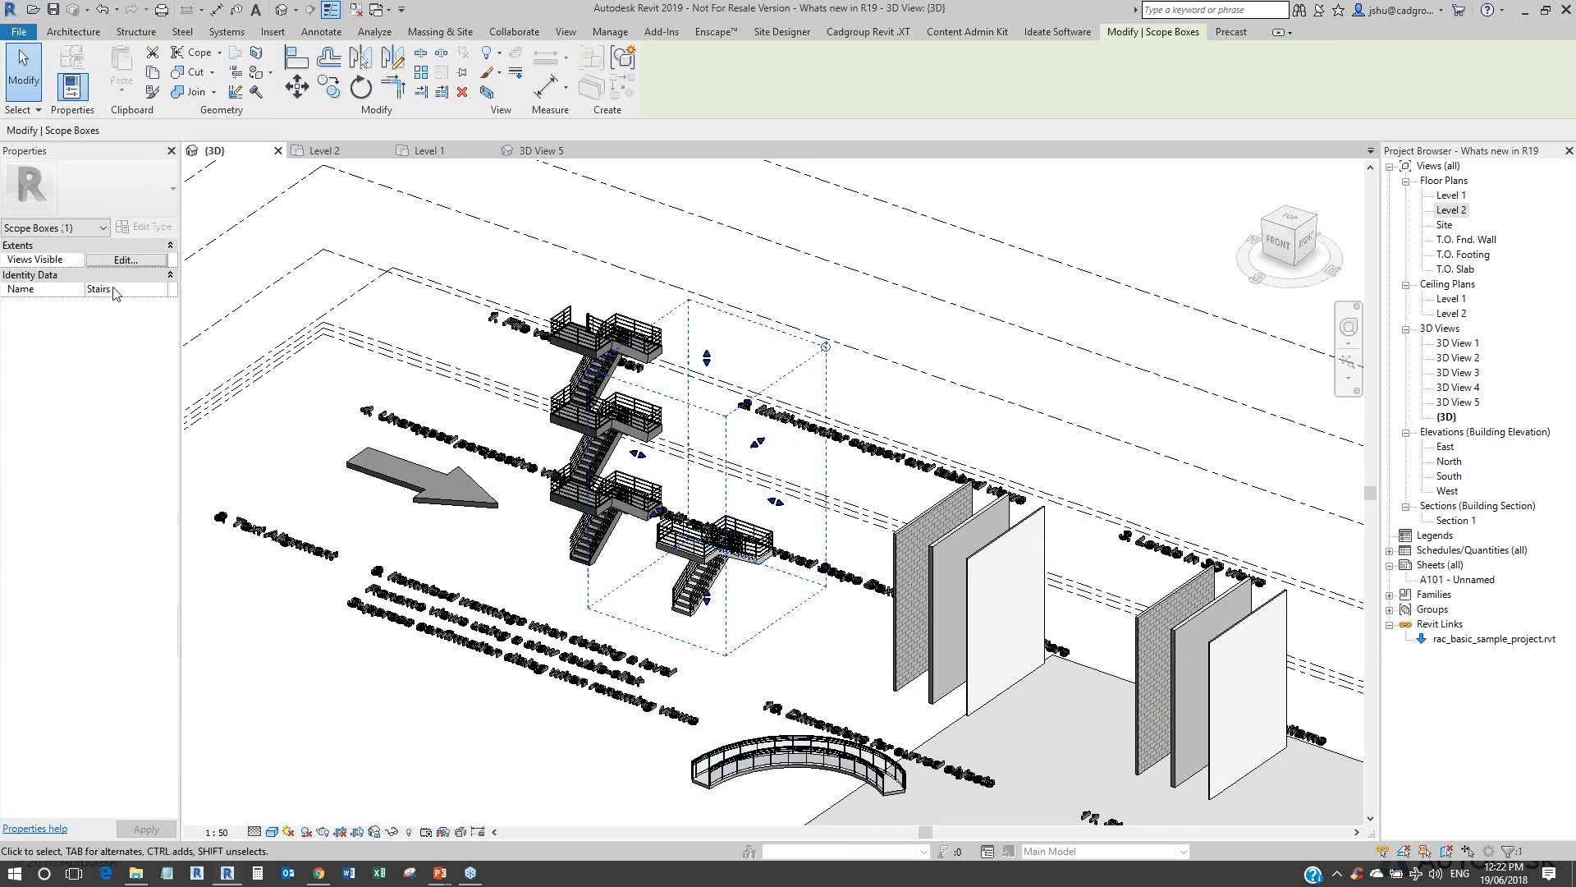
pyautogui.click(932, 352)
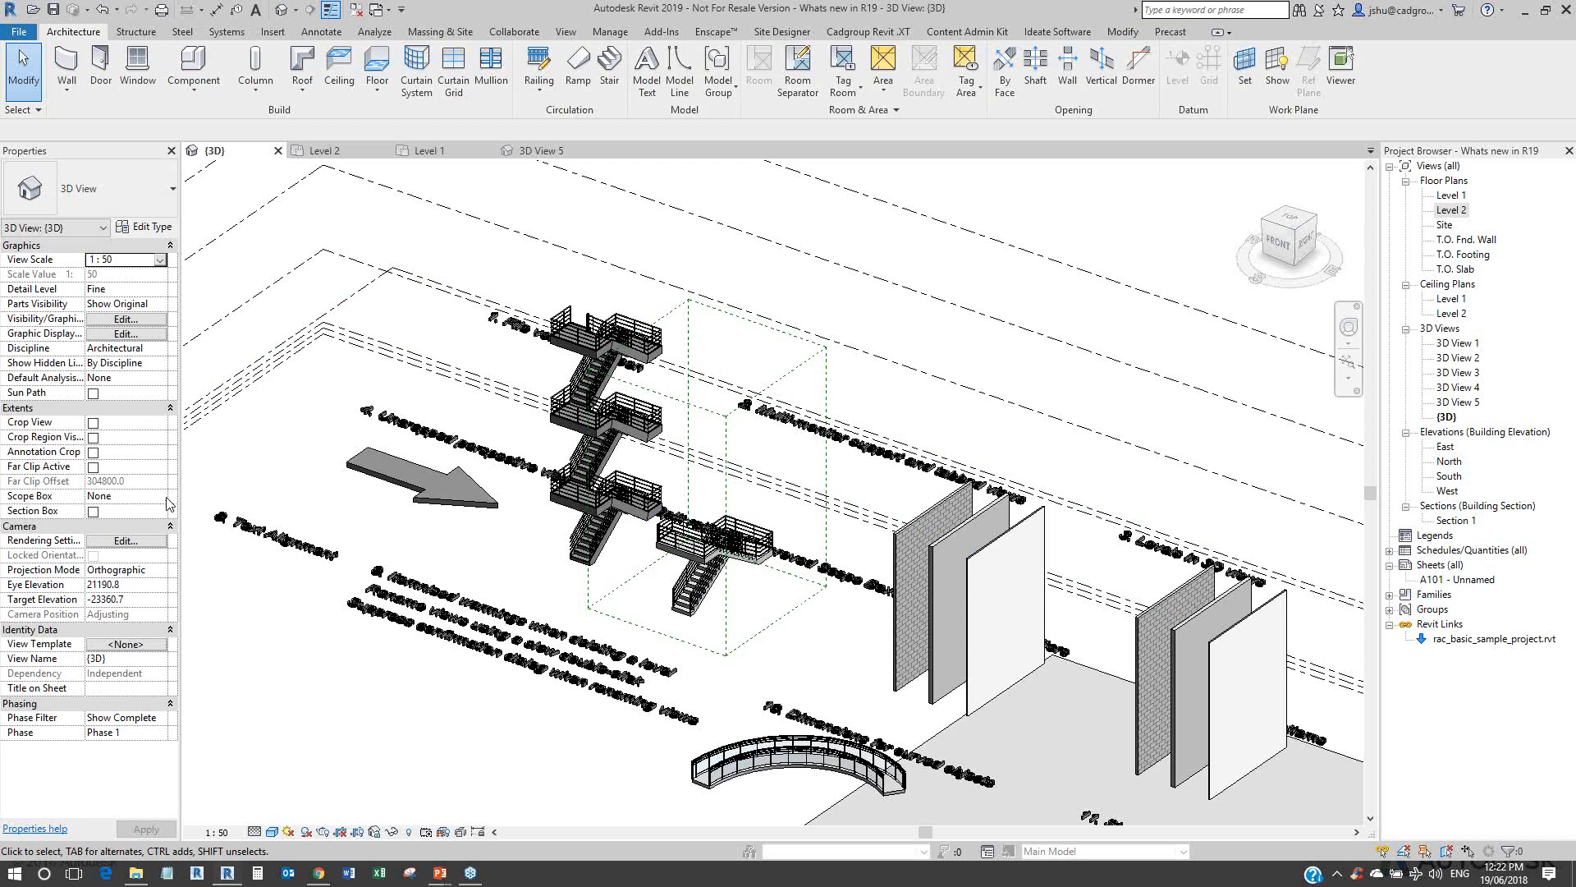
pyautogui.click(159, 495)
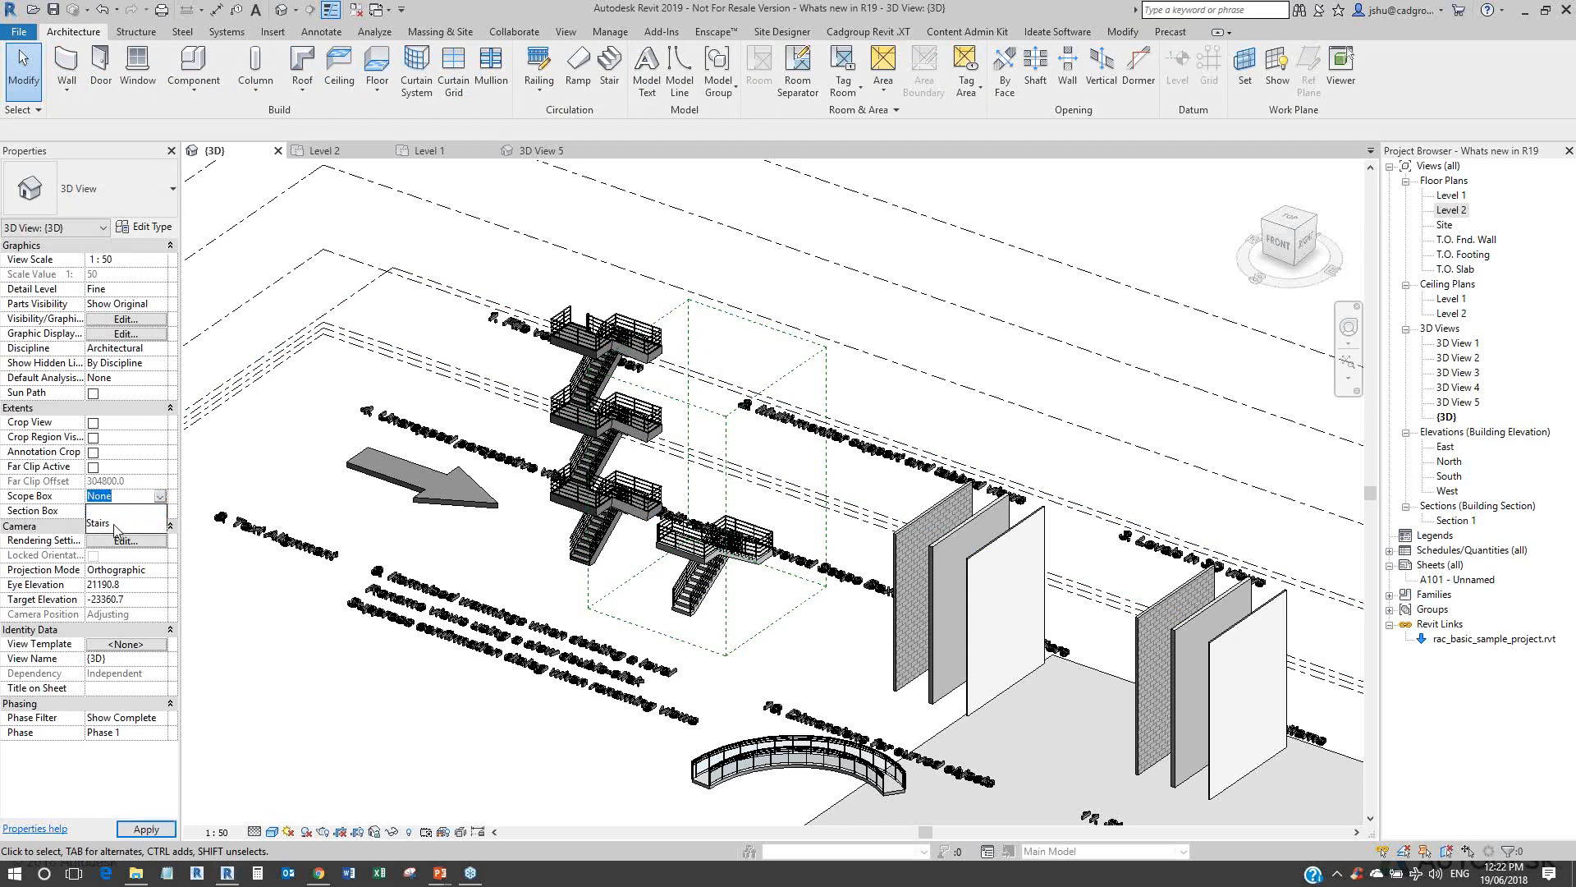
pyautogui.click(100, 523)
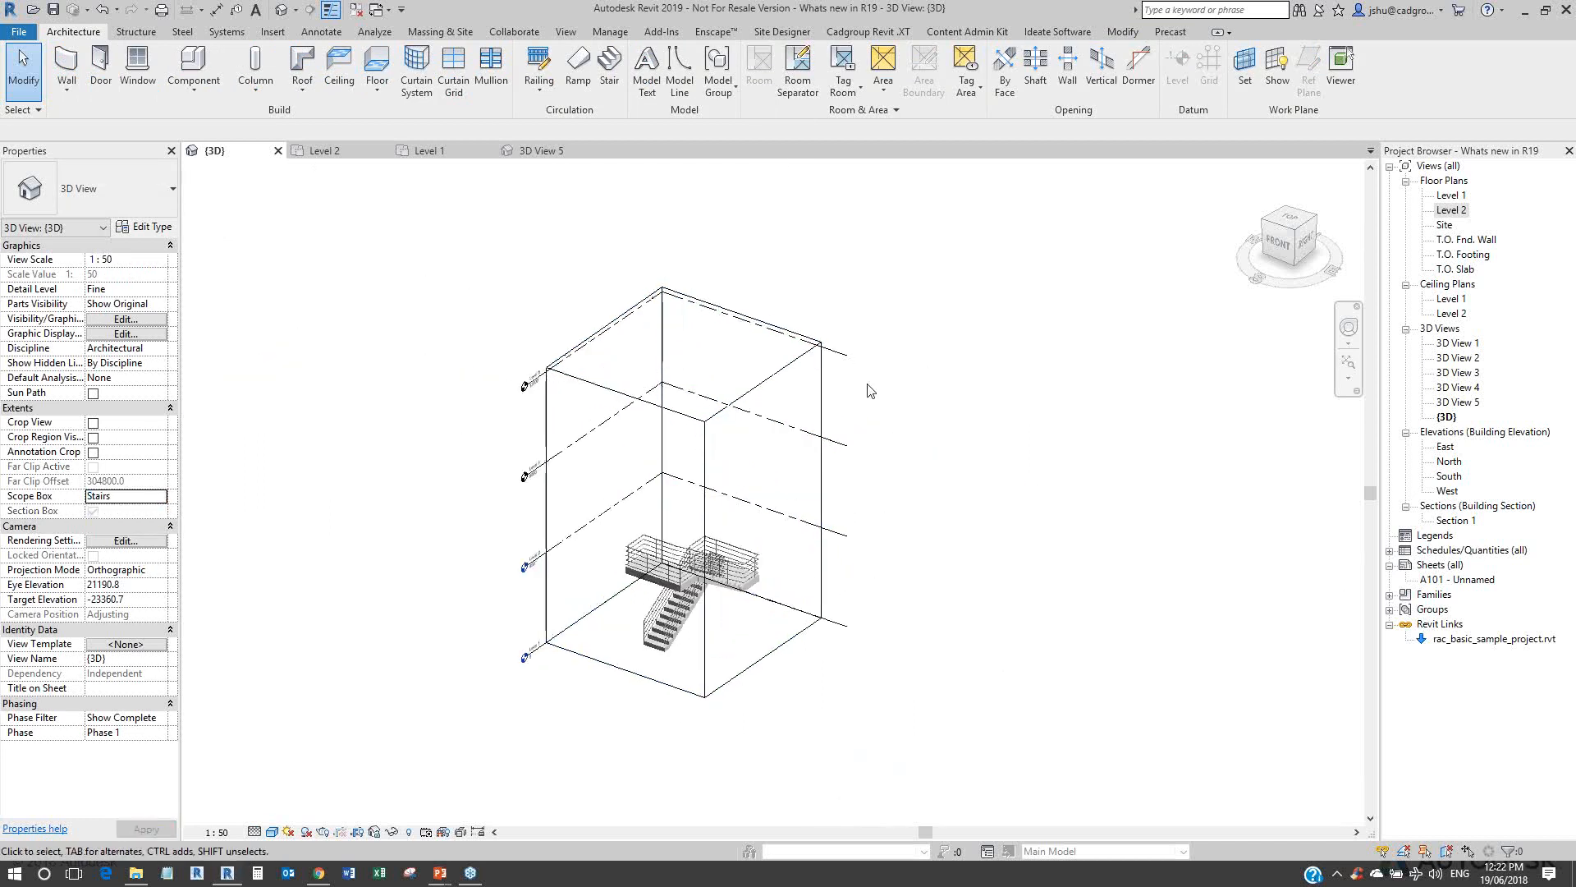
# Step: Inspect the isolated stair's railings around the upper landing and both runs in the 3D view
pyautogui.scroll(1, 869, 386)
pyautogui.scroll(-1, 862, 376)
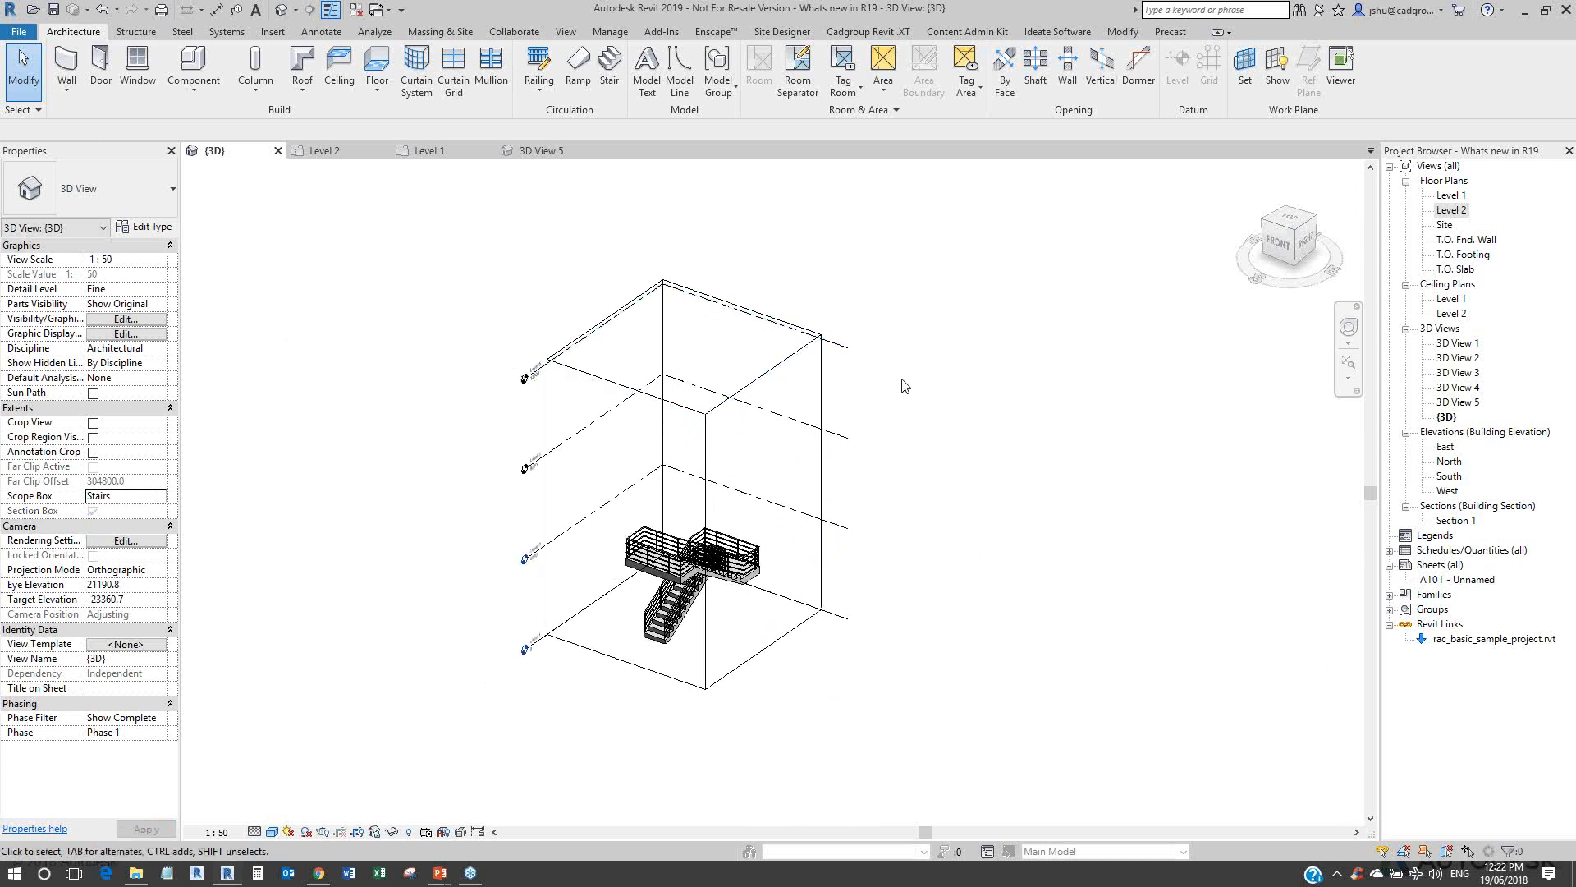
pyautogui.scroll(-1, 905, 386)
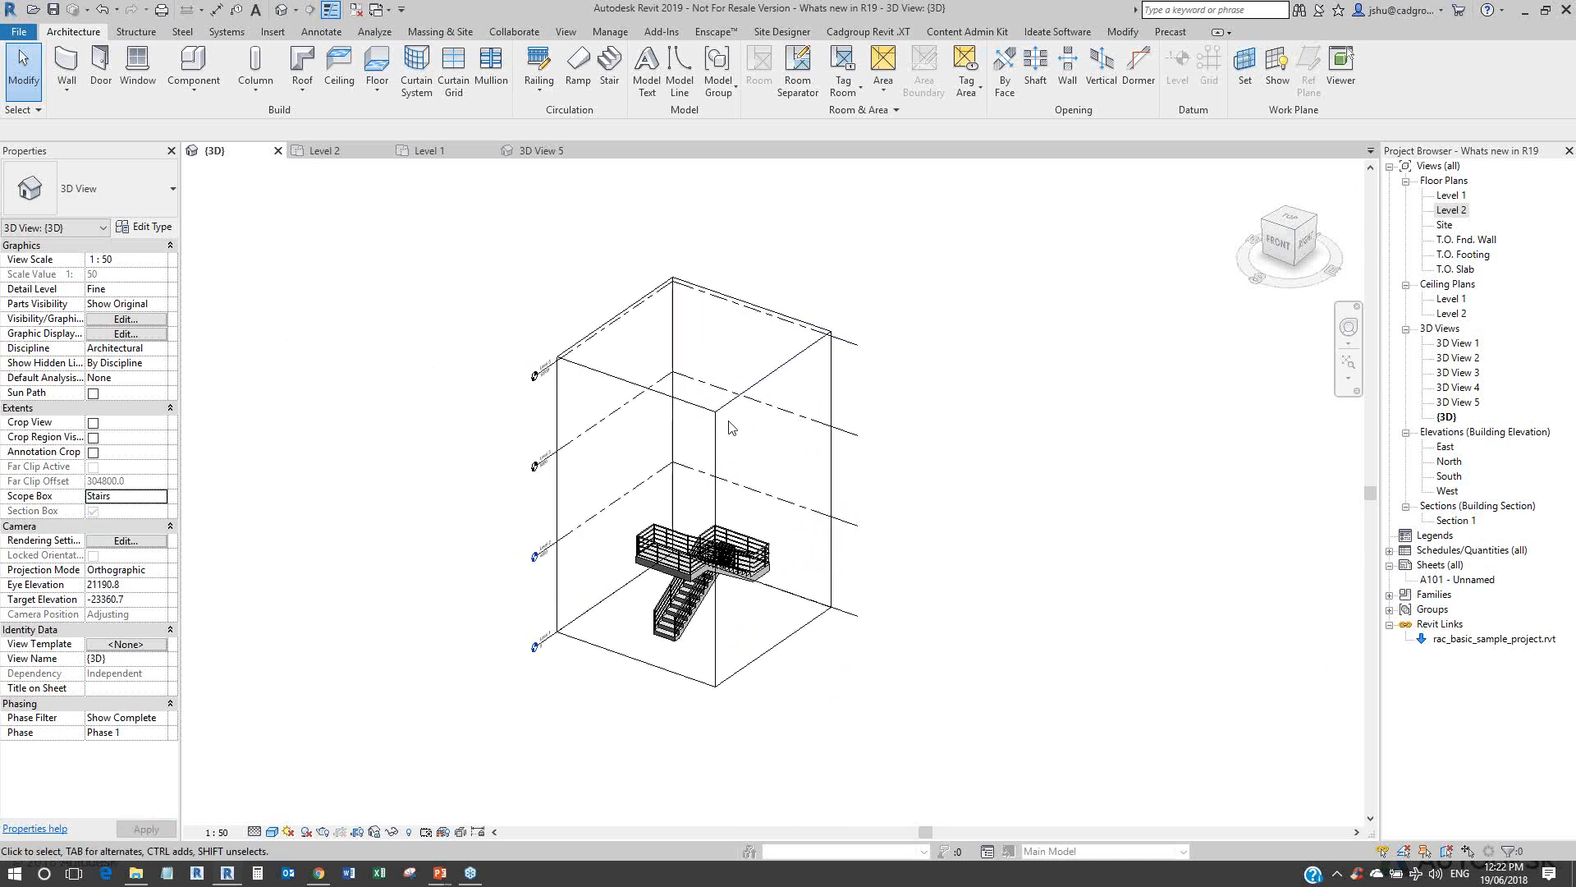
pyautogui.moveTo(729, 423); pyautogui.dragTo(710, 425, button='middle')
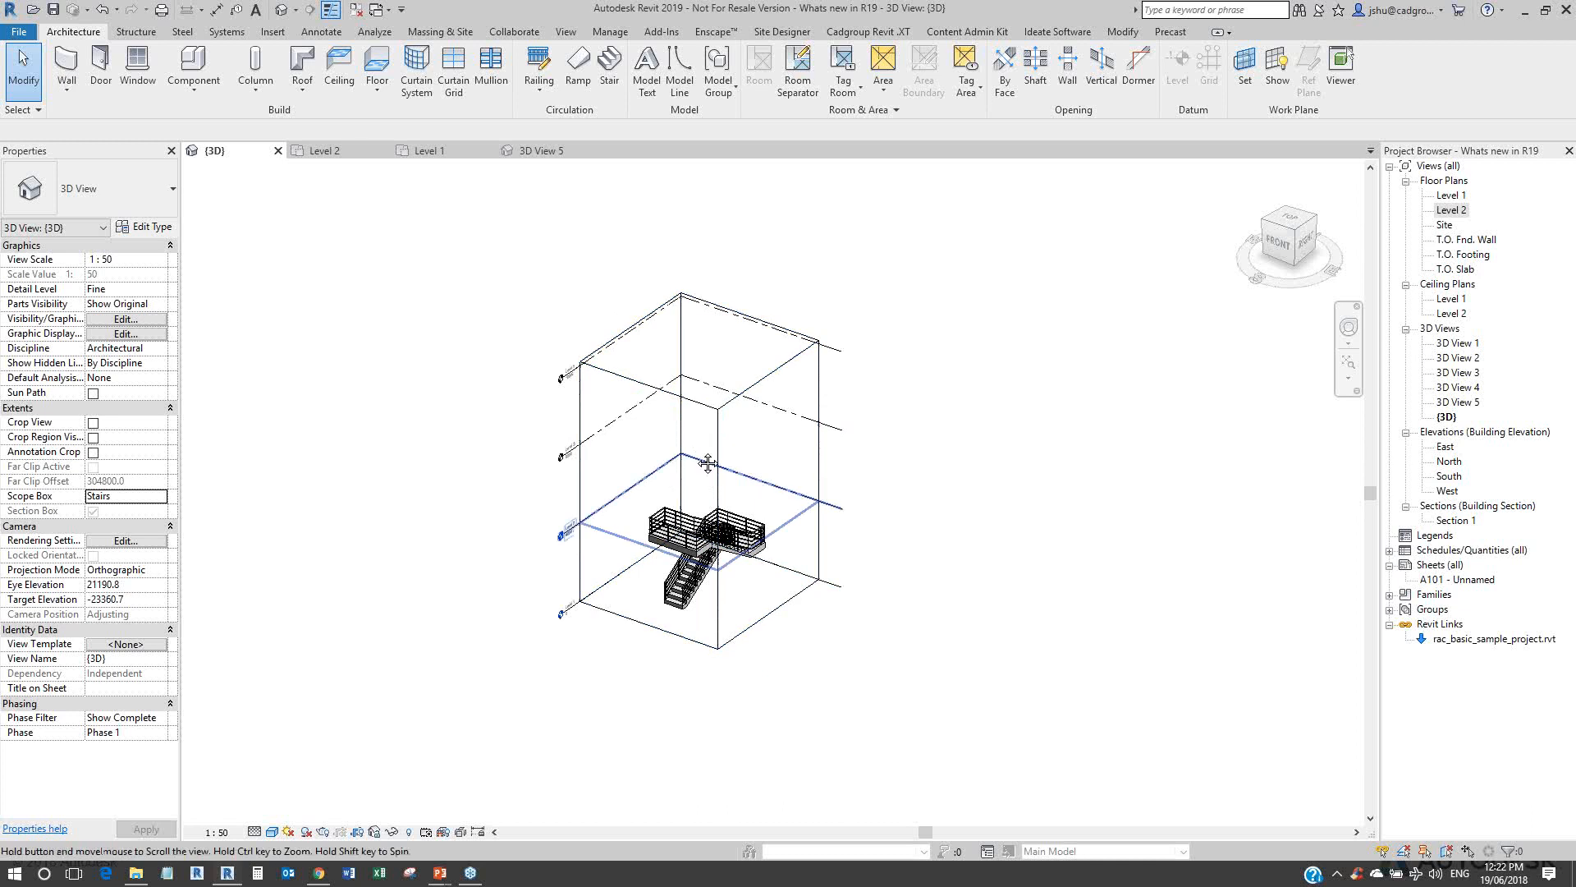
pyautogui.scroll(3, 706, 493)
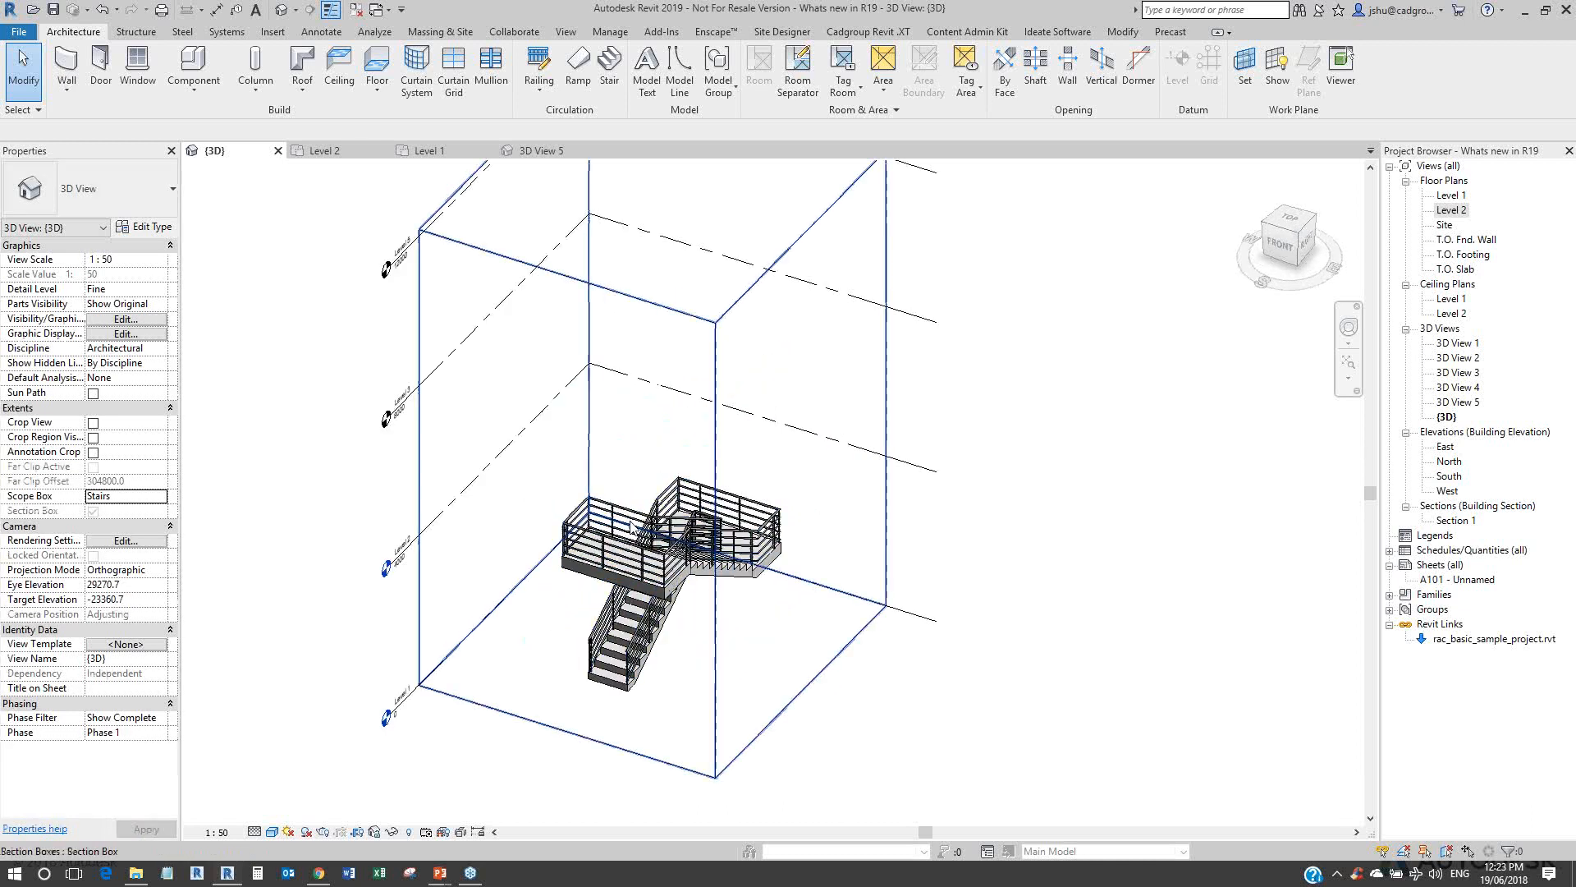
pyautogui.scroll(2, 624, 525)
pyautogui.moveTo(664, 648); pyautogui.dragTo(688, 616, button='middle')
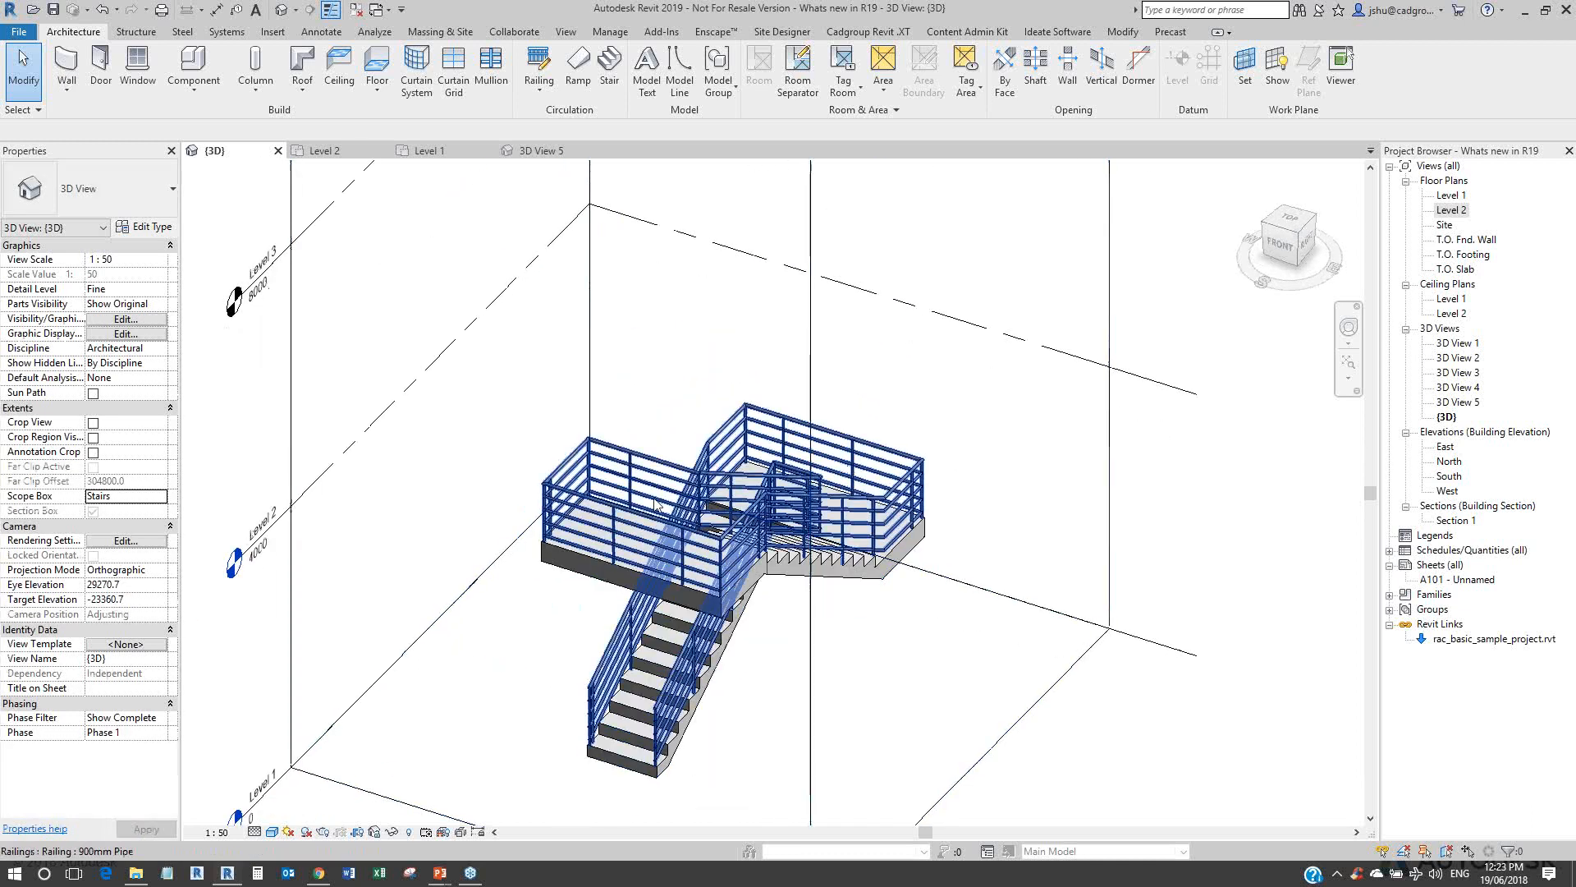
# Step: Split the railing on the inner long side of the stair's upper landing with Split Element and delete the separated segment
pyautogui.scroll(1, 654, 504)
pyautogui.scroll(3, 654, 504)
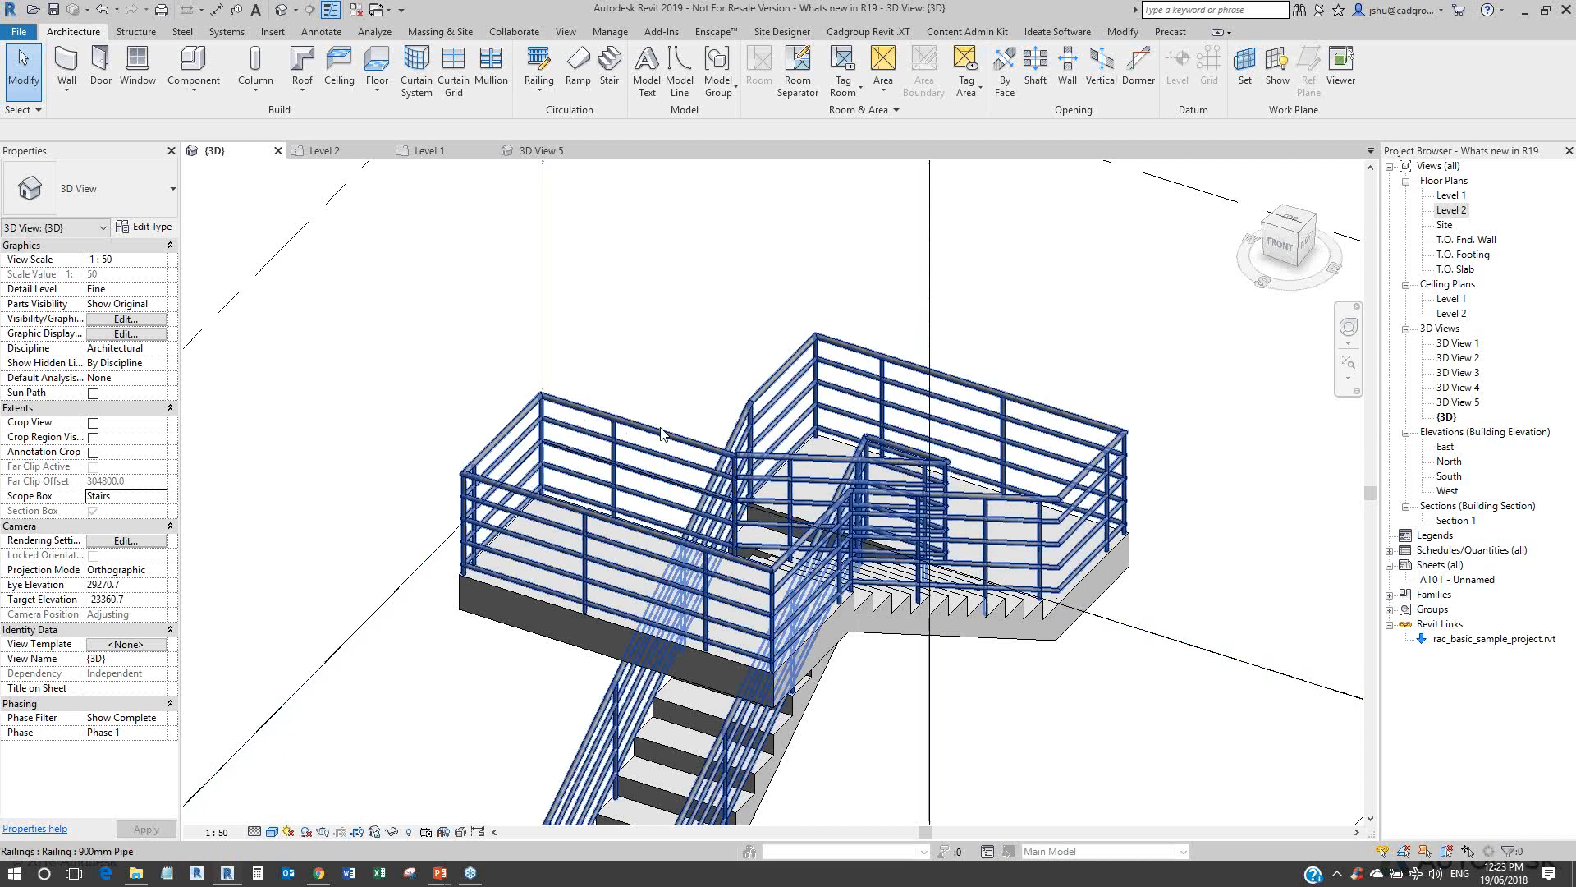
pyautogui.scroll(-5, 652, 363)
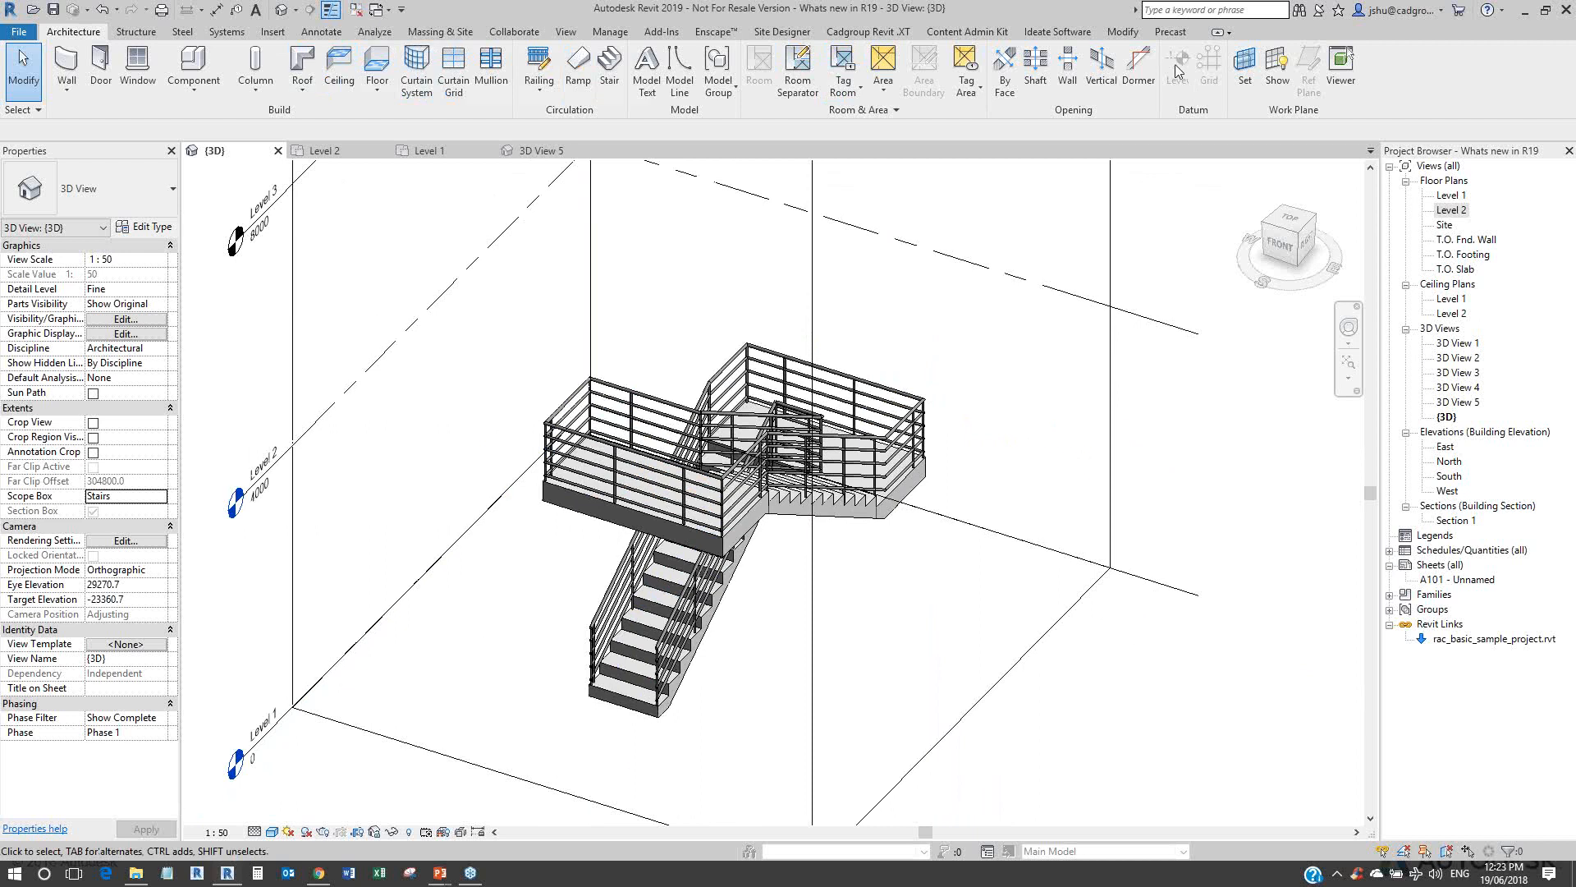
pyautogui.press('s')
pyautogui.press('l')
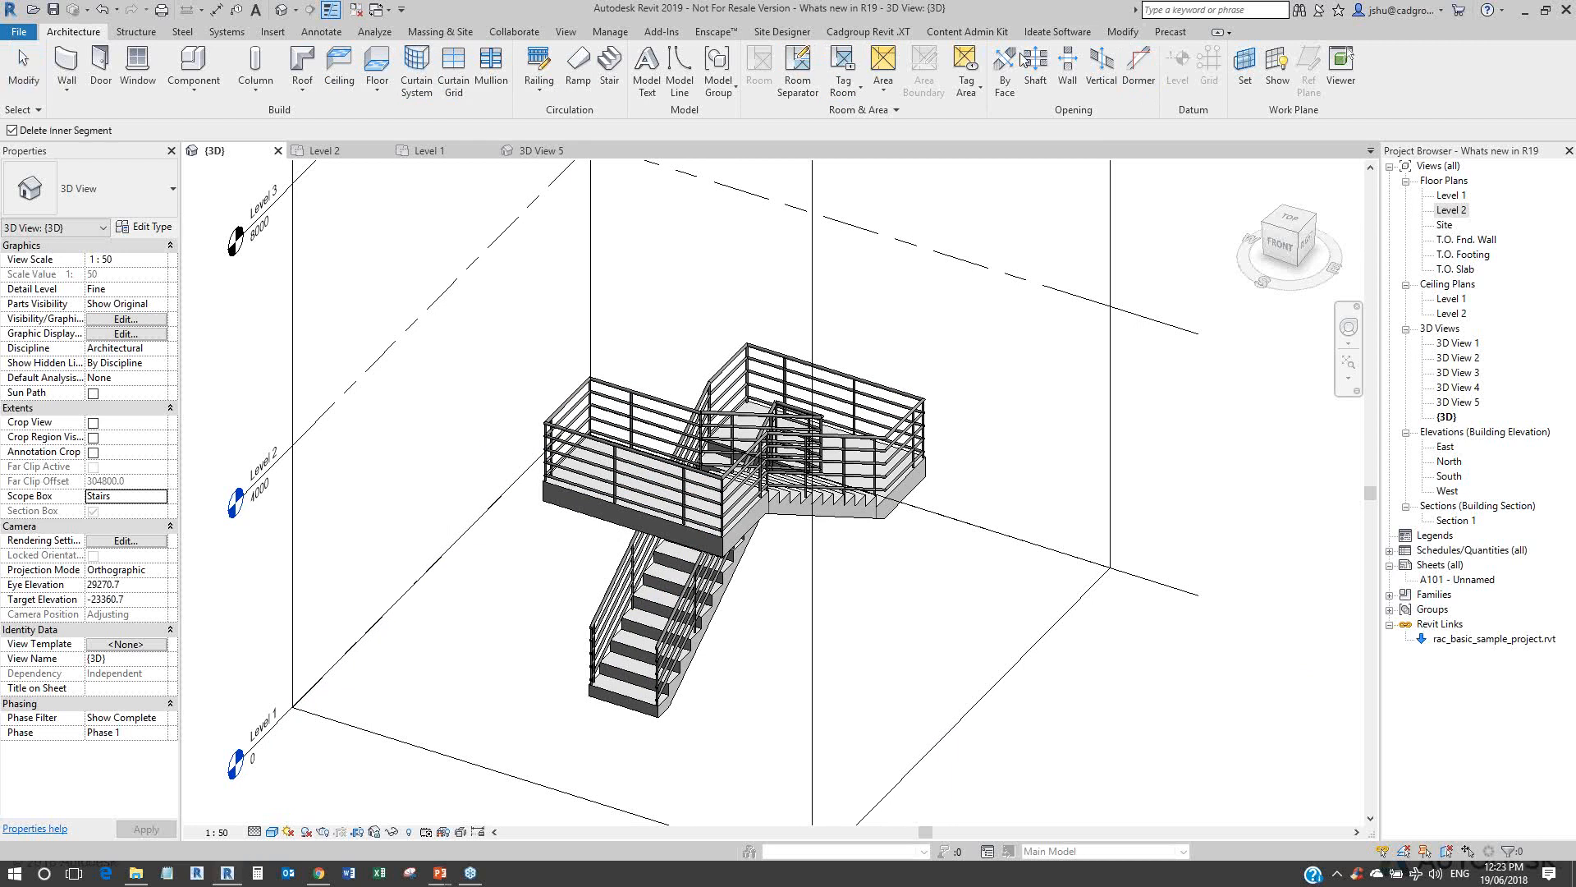
pyautogui.click(1122, 31)
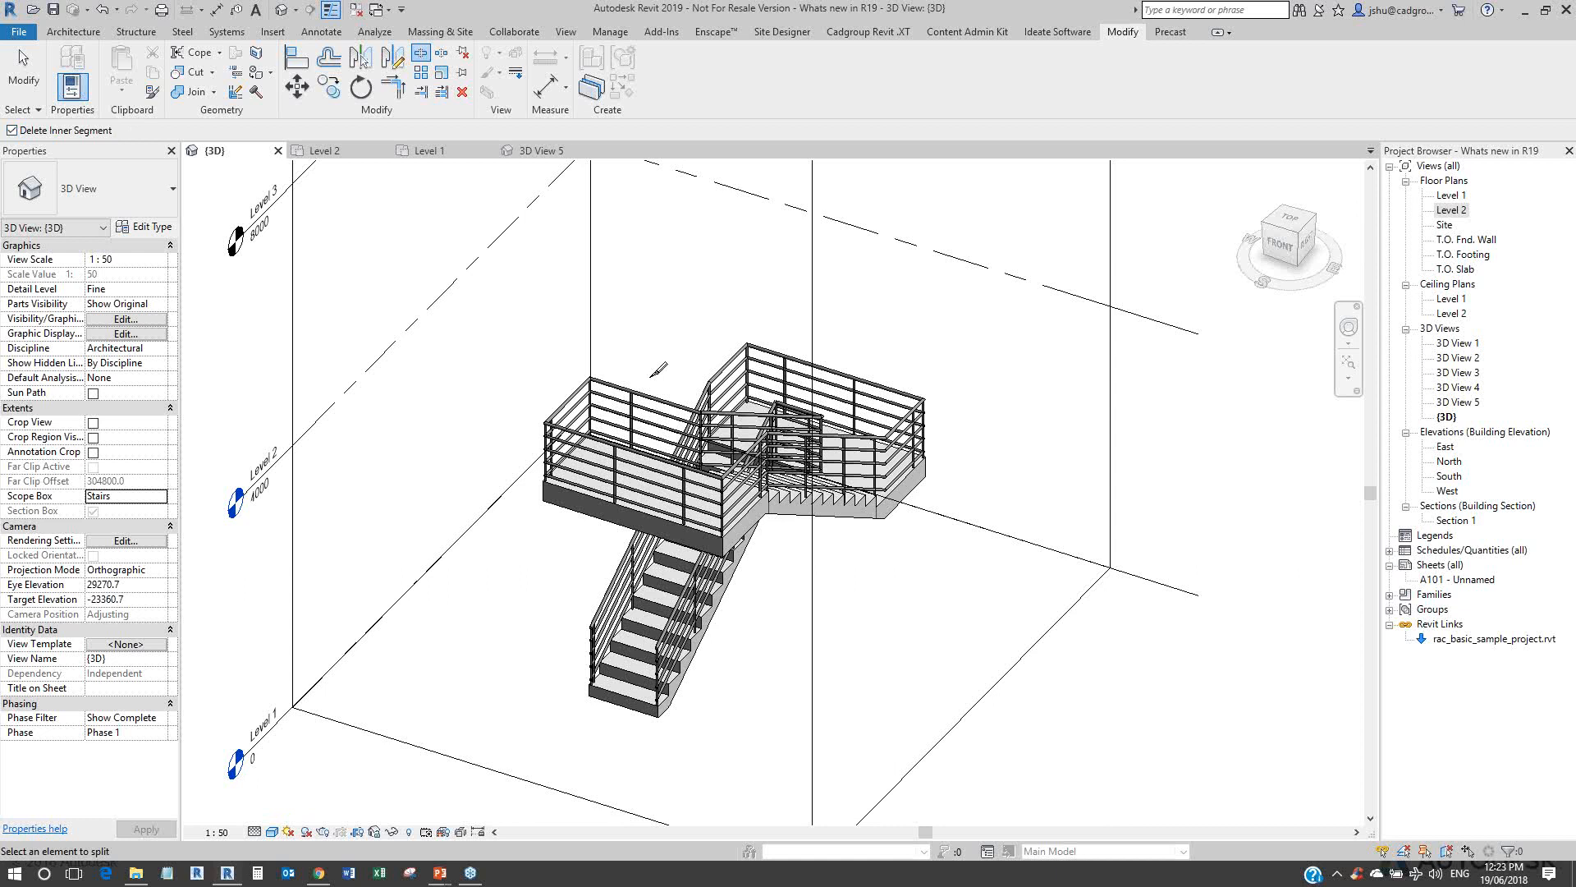
pyautogui.scroll(3, 656, 370)
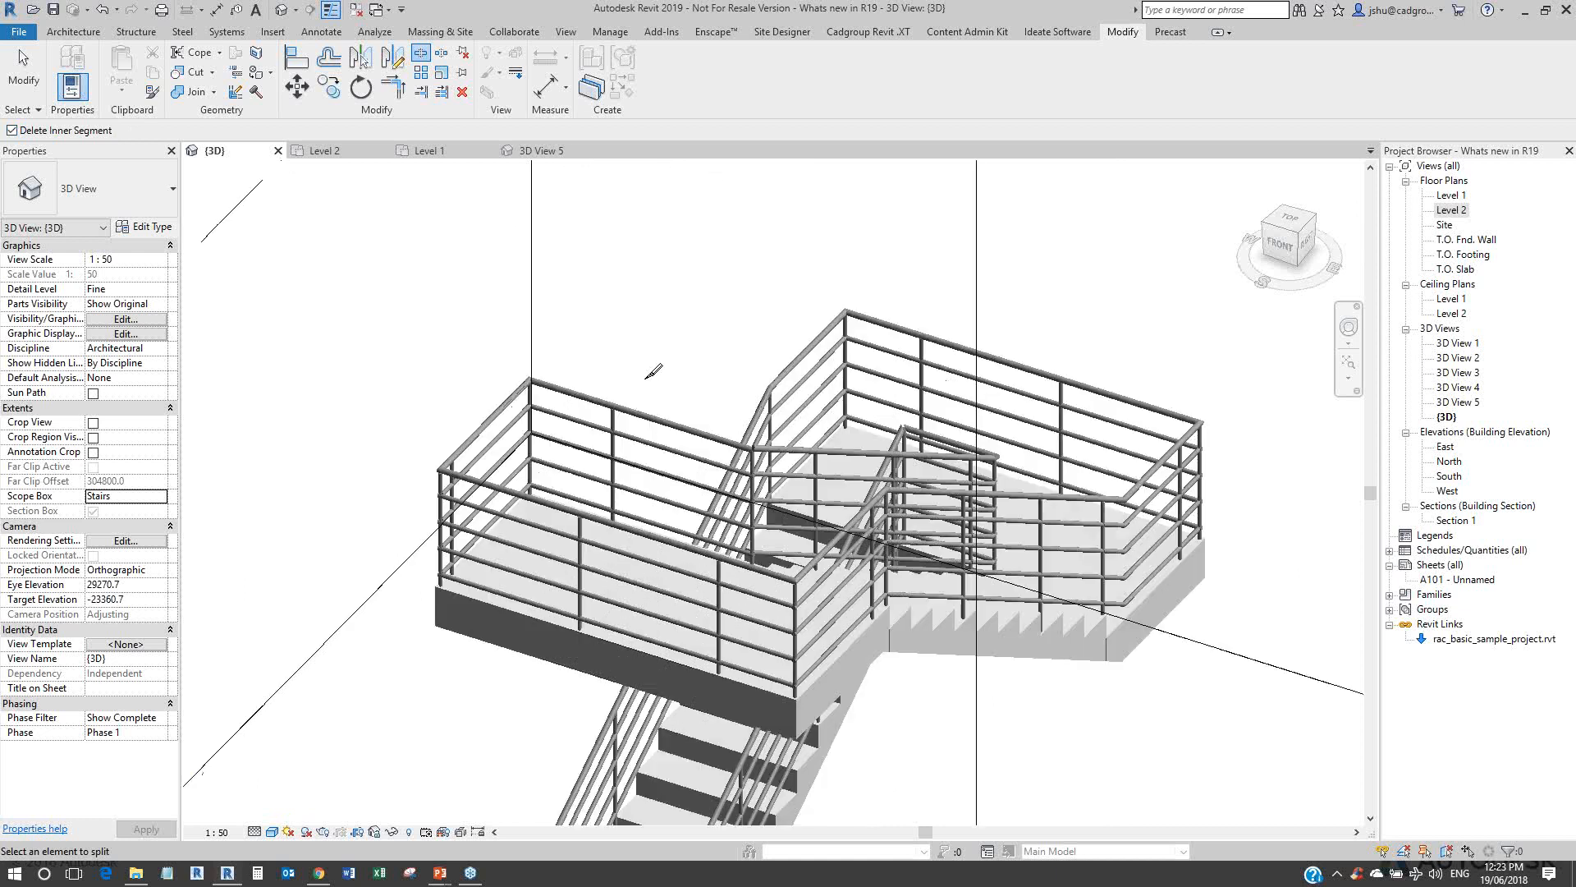
pyautogui.press('Escape')
pyautogui.click(579, 397)
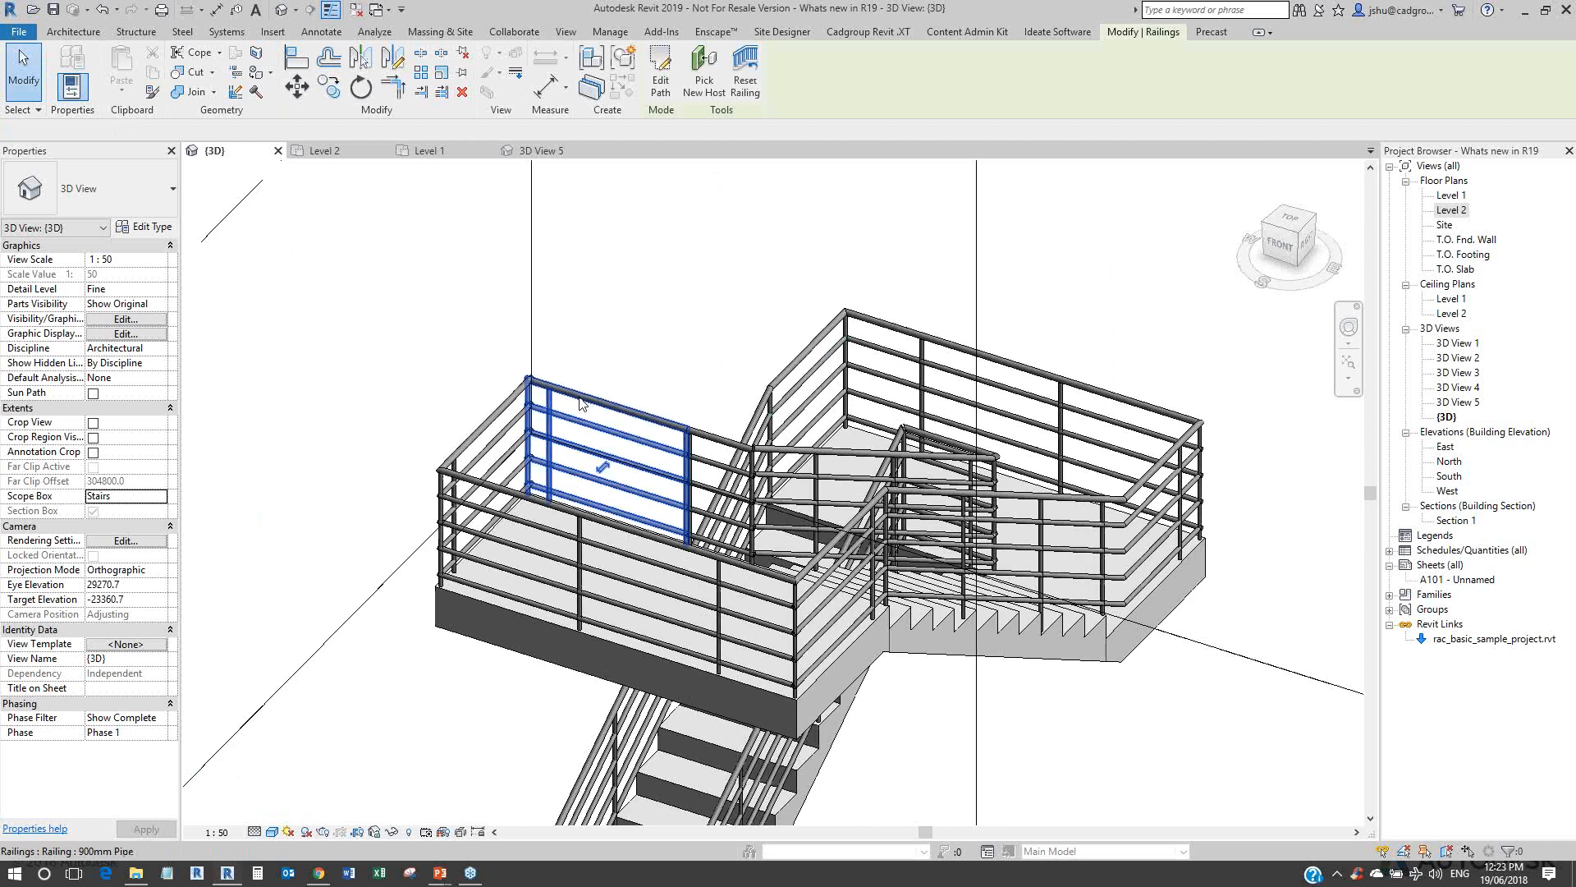
pyautogui.press('Escape')
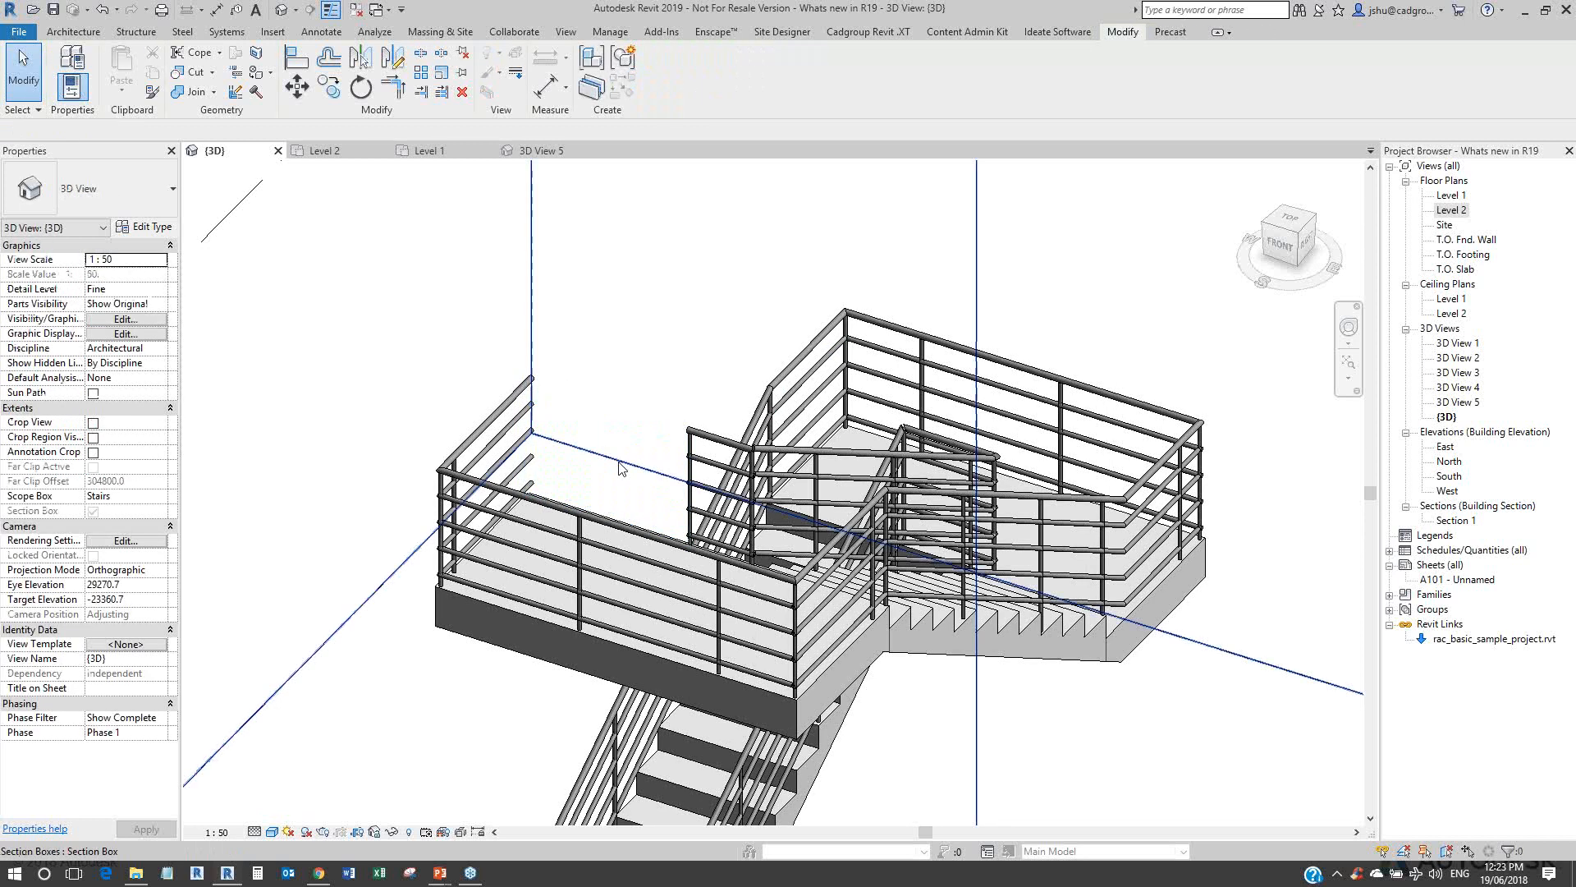
pyautogui.scroll(-4, 769, 439)
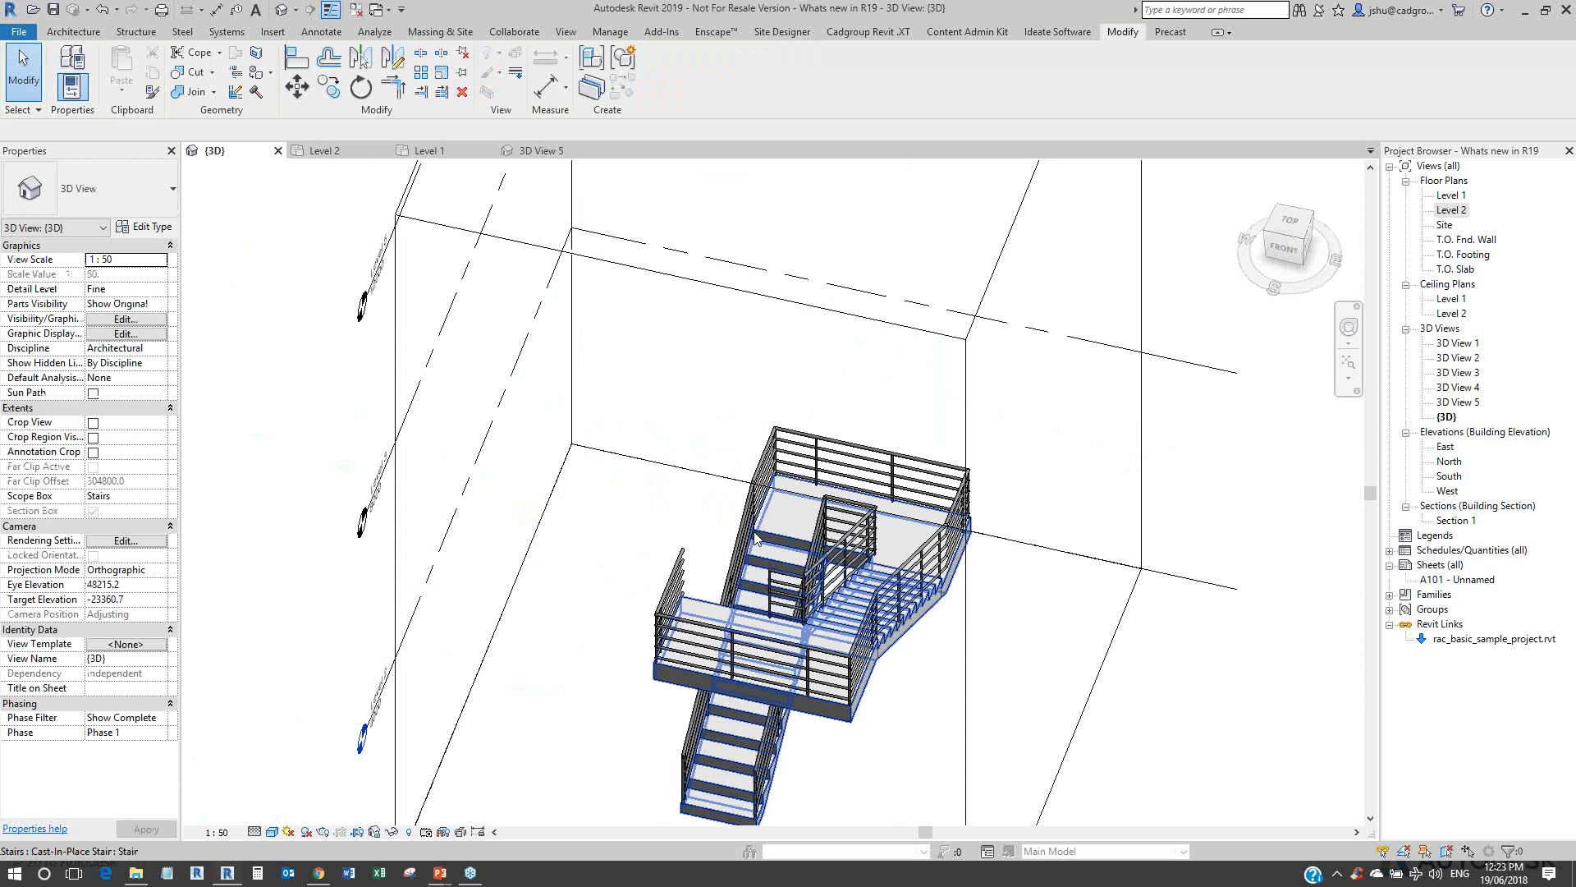
pyautogui.moveTo(755, 538); pyautogui.dragTo(763, 512, button='middle')
pyautogui.scroll(2, 762, 511)
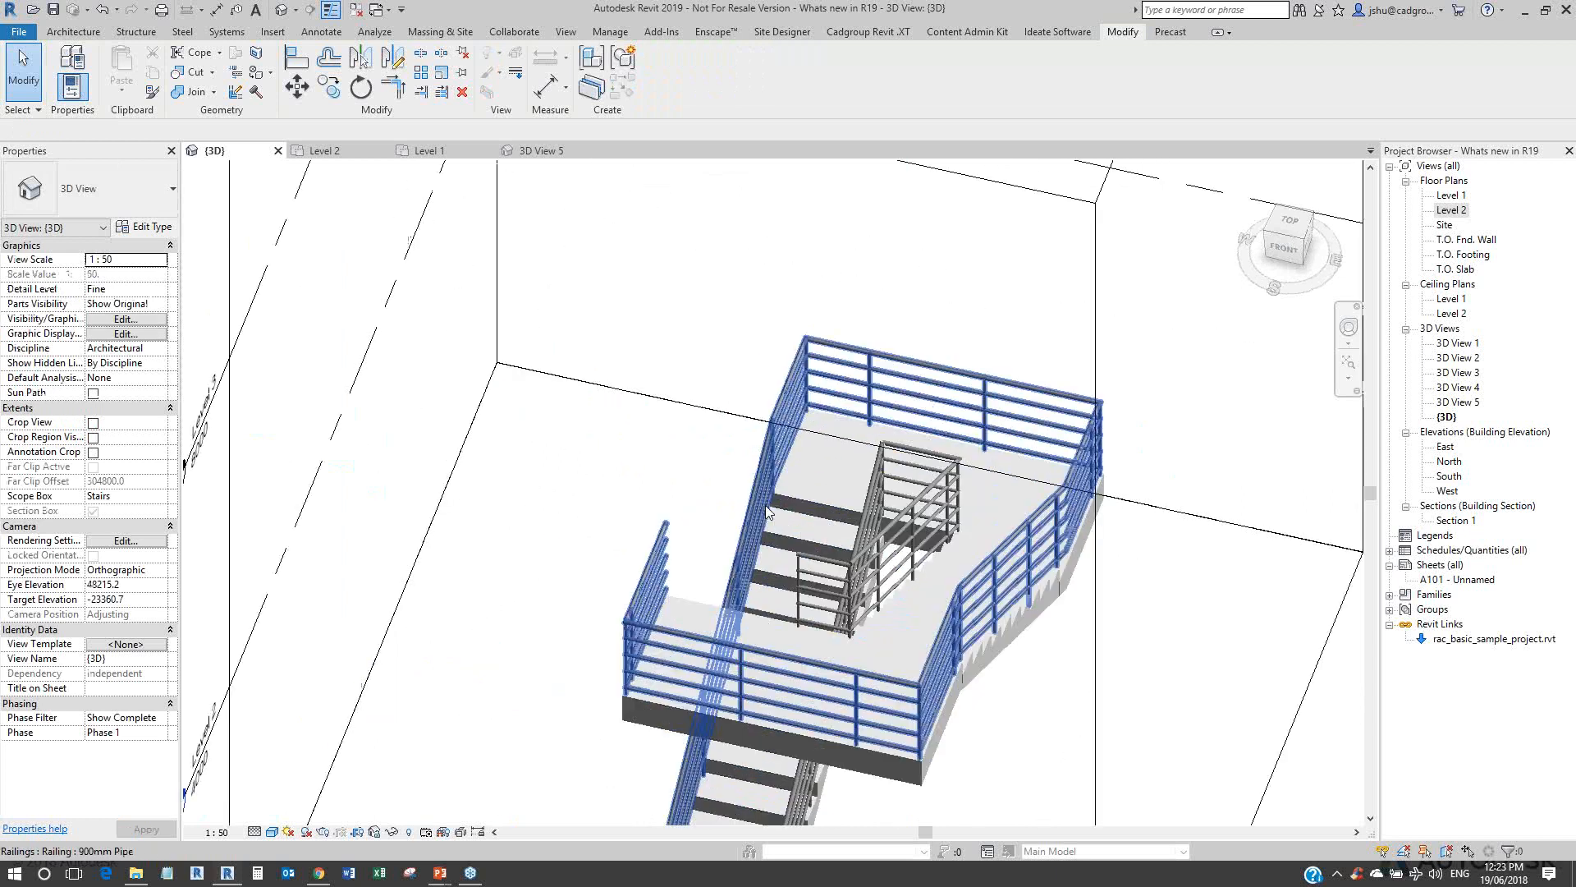
pyautogui.scroll(1, 768, 511)
pyautogui.scroll(-3, 780, 514)
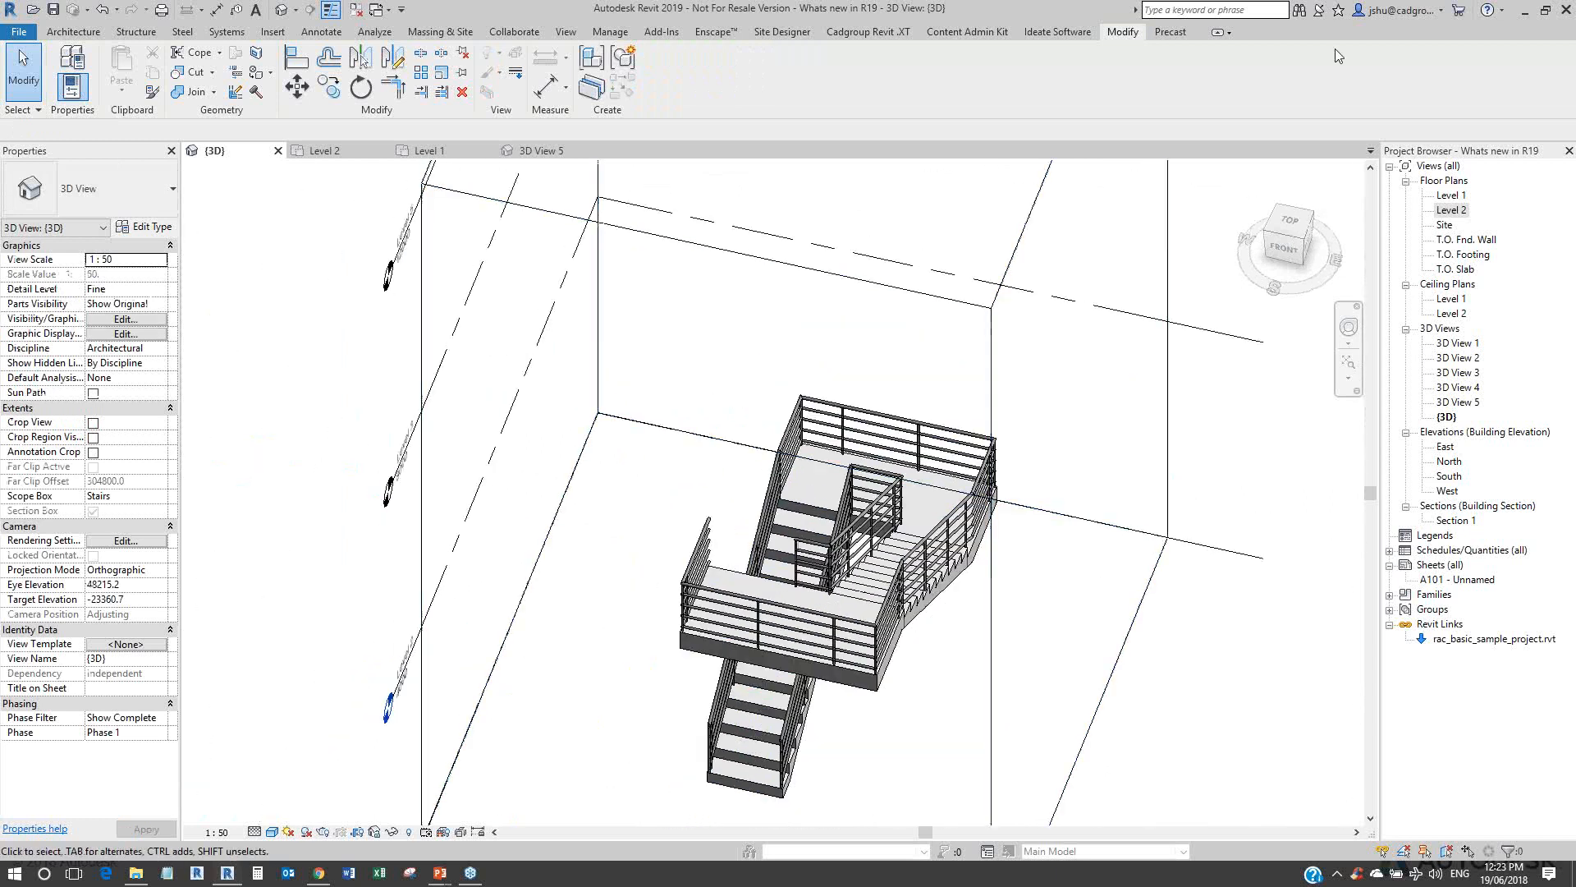
# Step: In the North elevation, connect the isolated stair to Level 3 and Level 5 as a multistory stair
pyautogui.click(1446, 448)
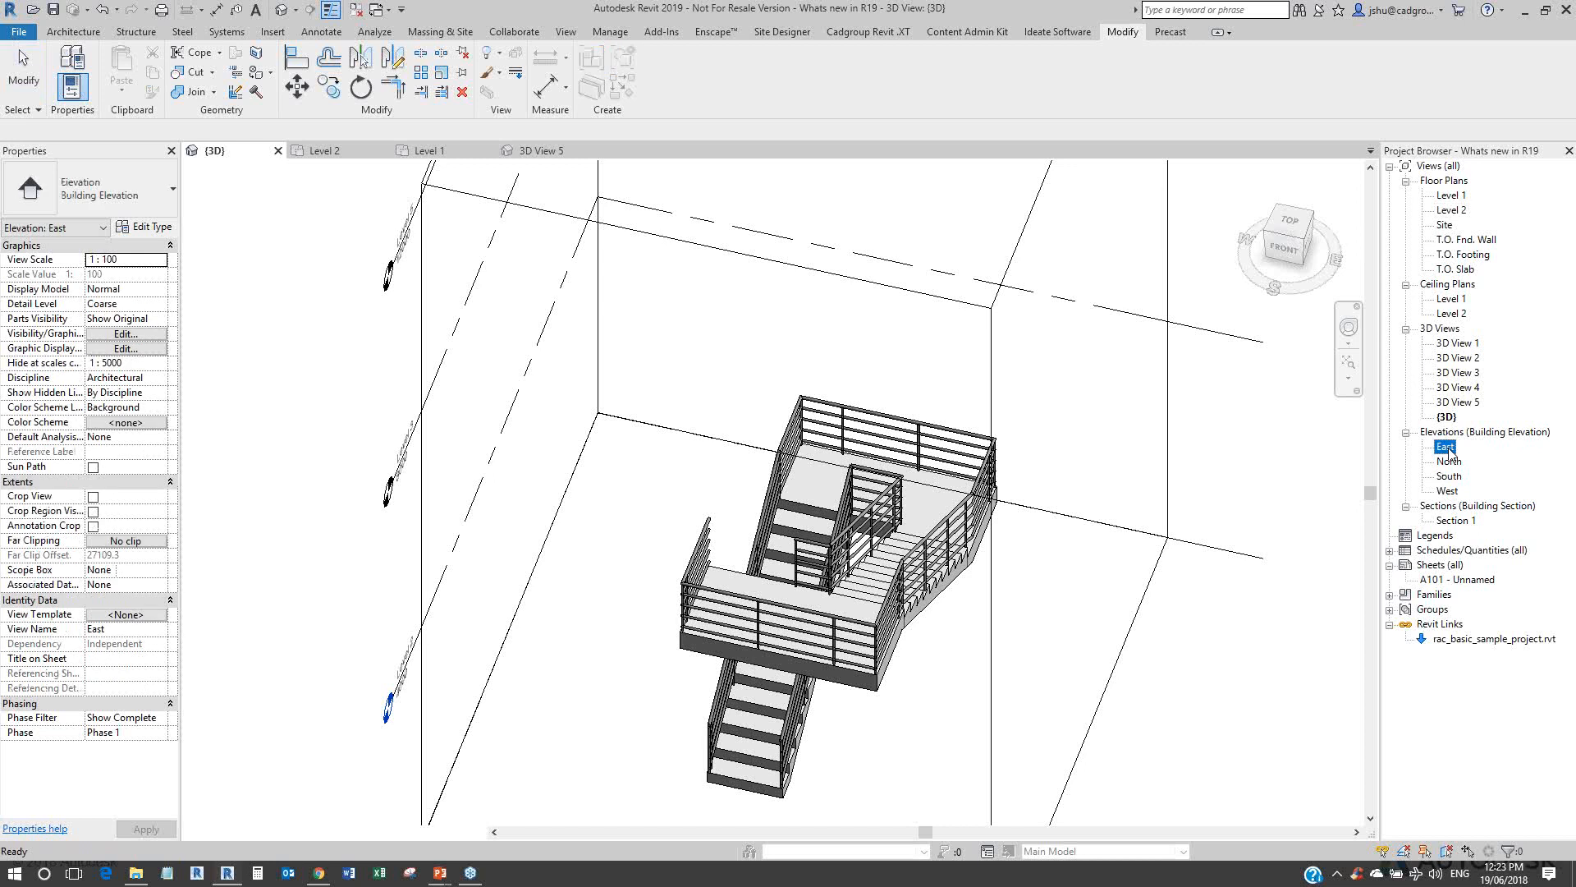
pyautogui.doubleClick(1446, 447)
pyautogui.doubleClick(1449, 461)
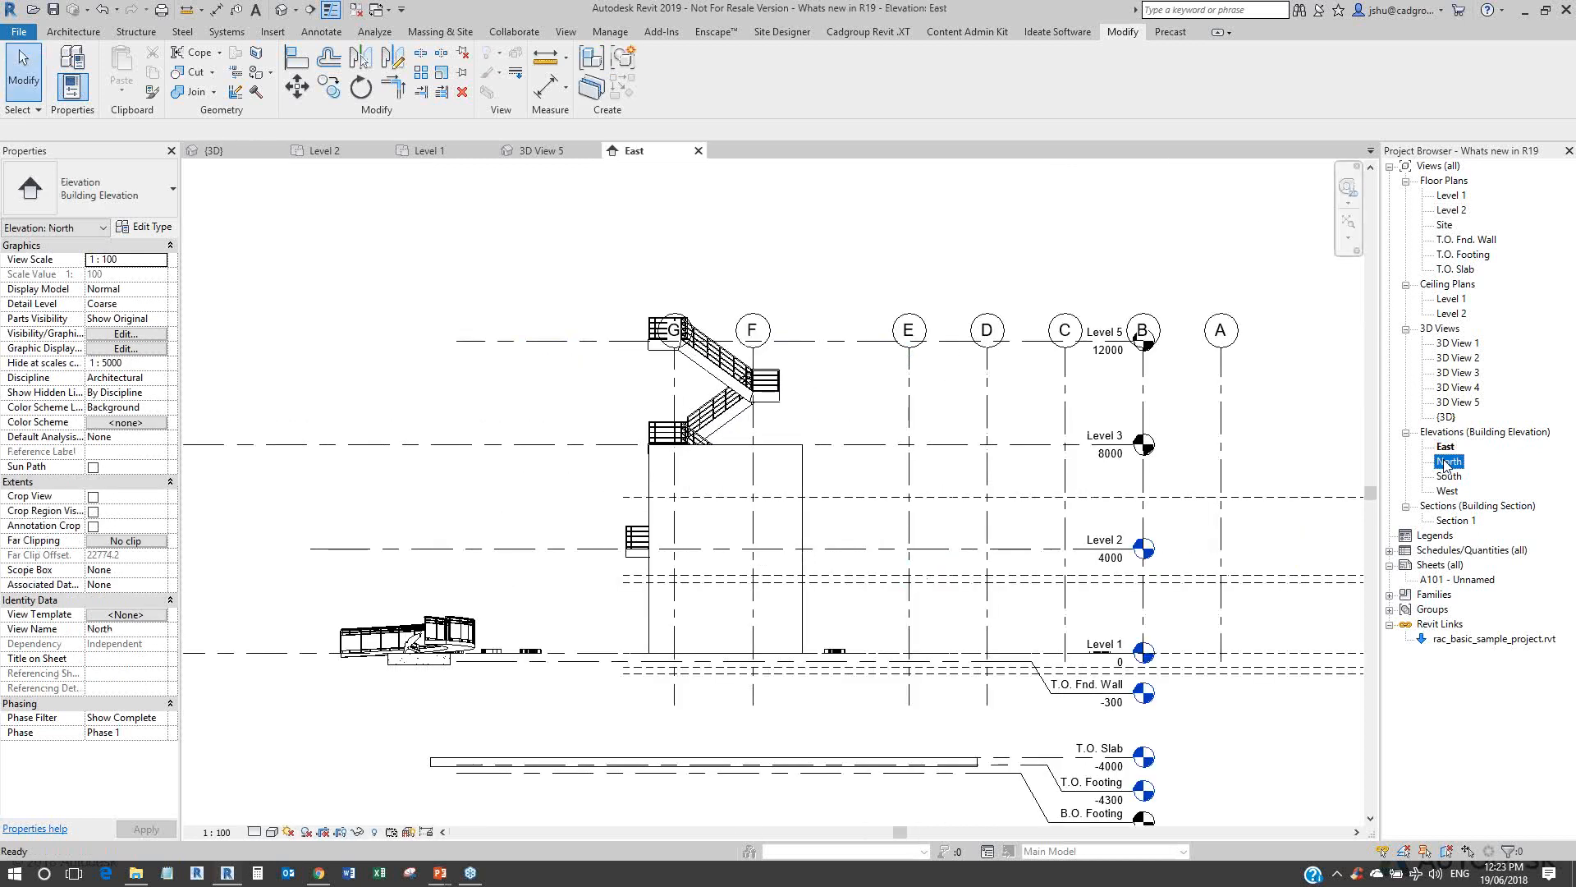
pyautogui.scroll(4, 1191, 486)
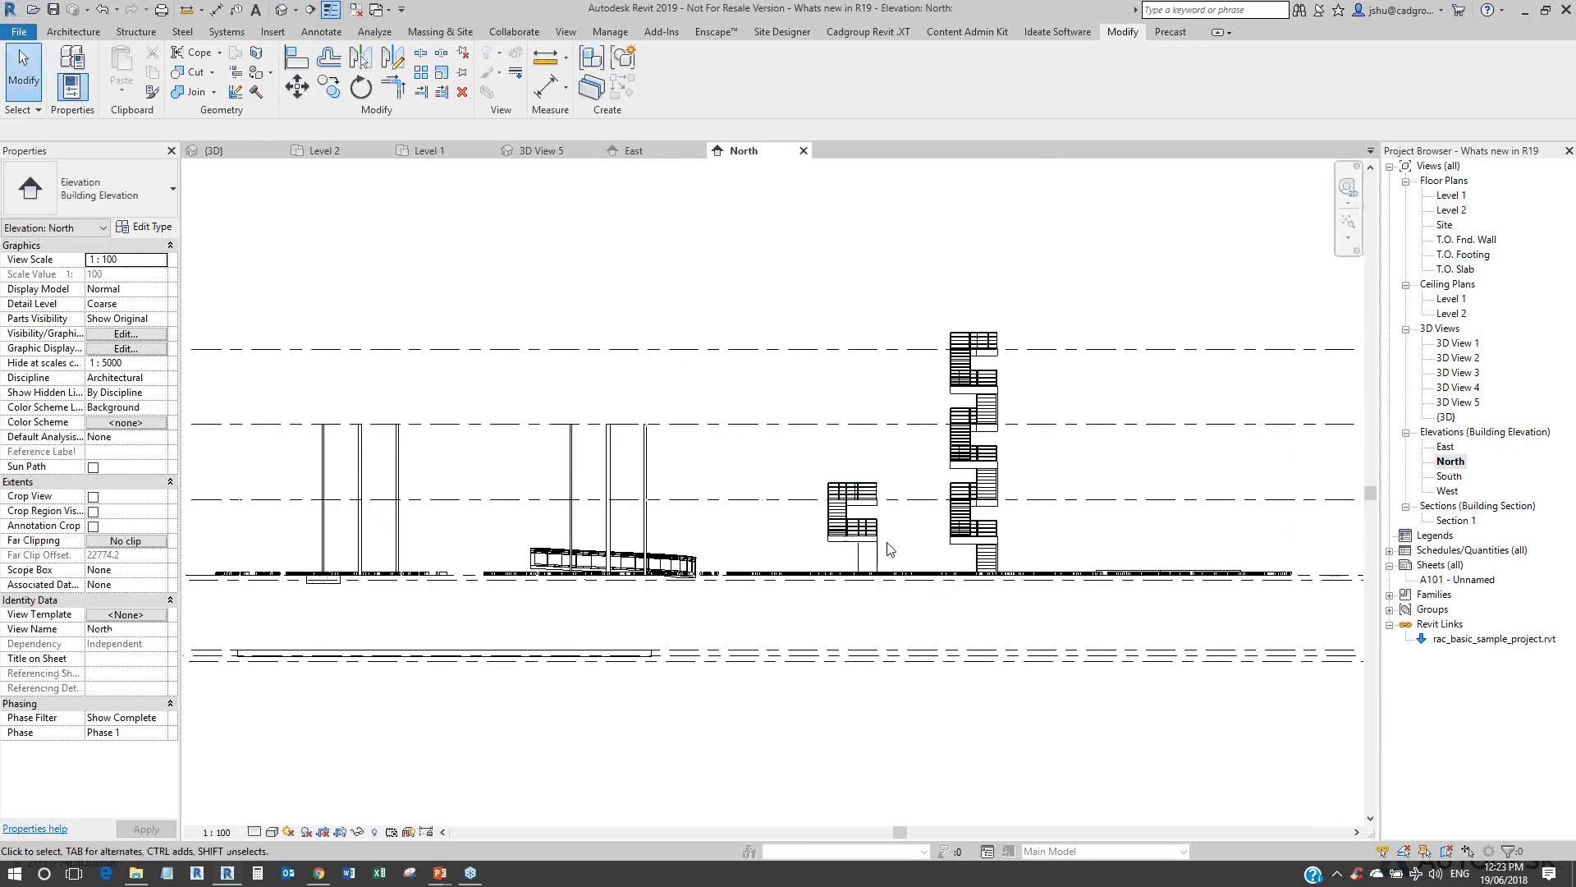
pyautogui.click(882, 552)
pyautogui.scroll(-2, 776, 414)
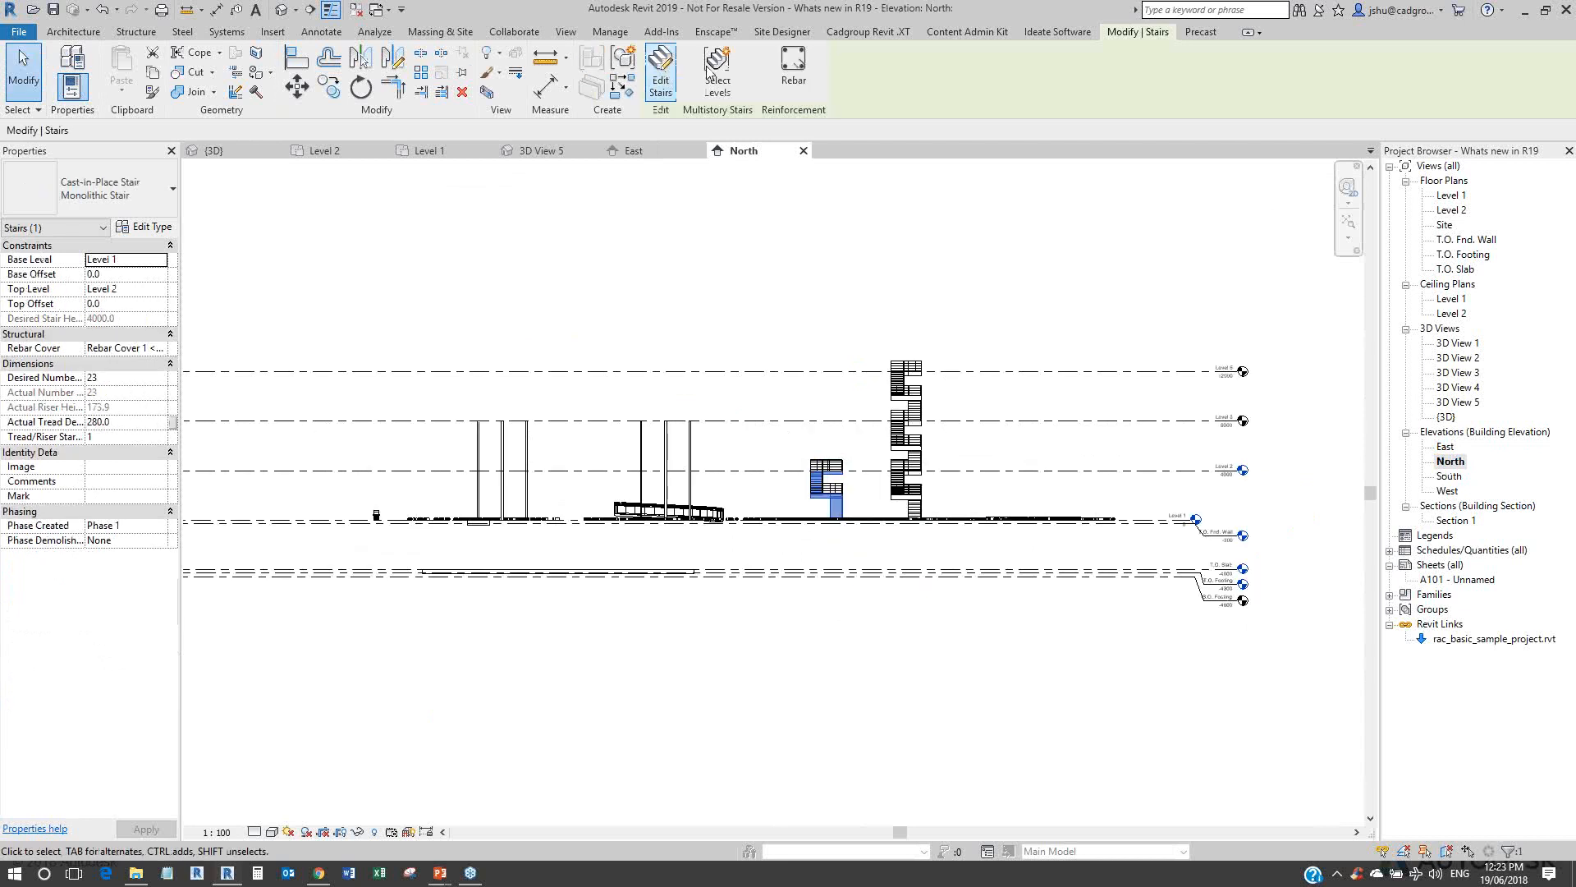
pyautogui.click(726, 87)
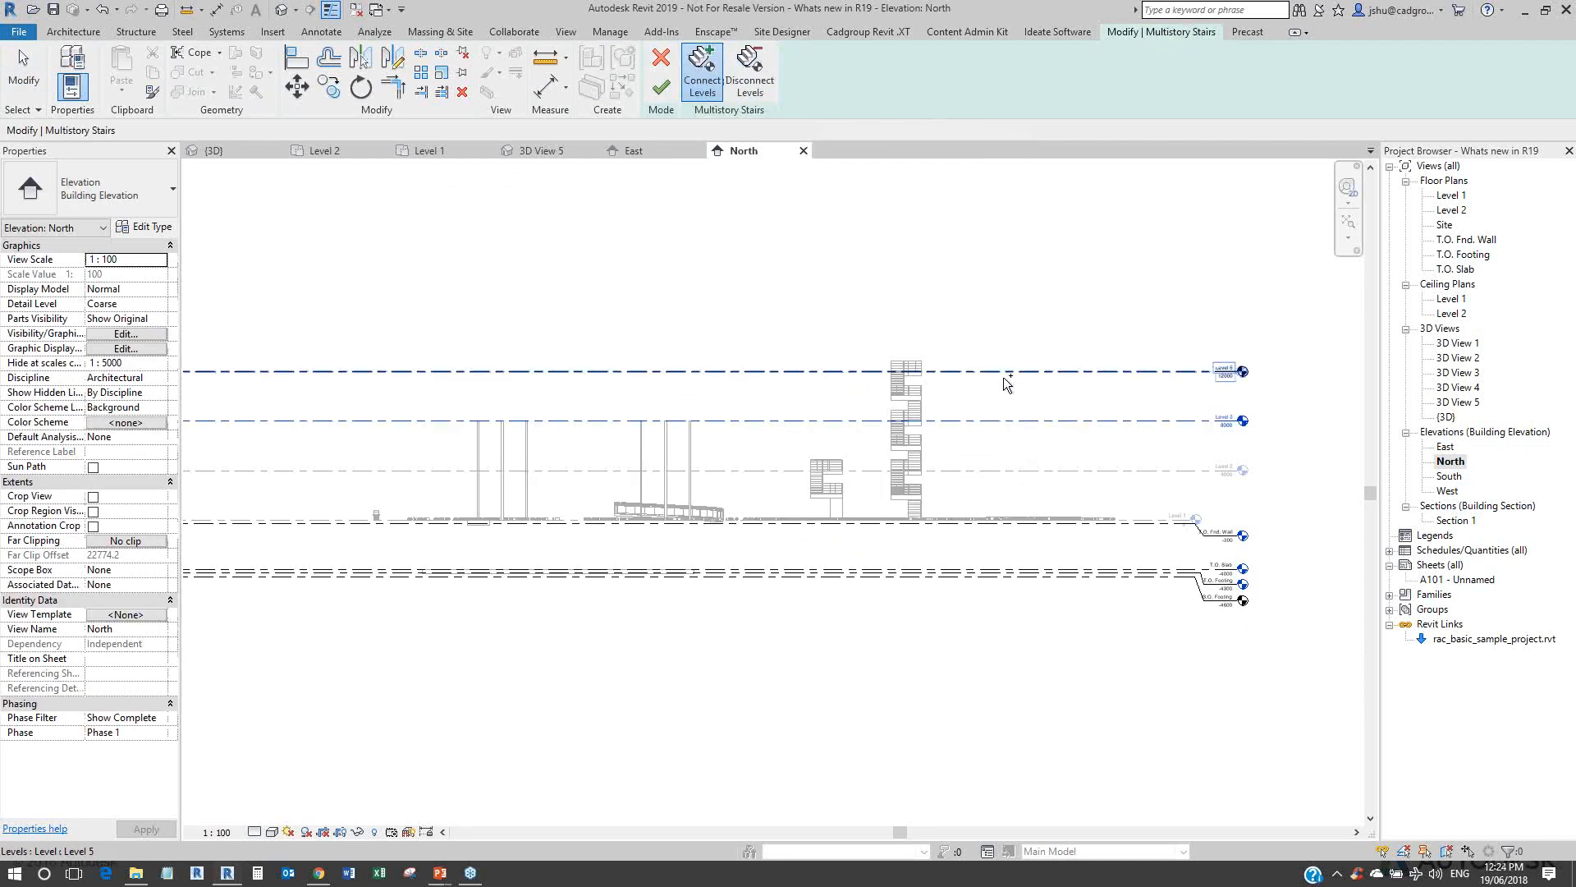
pyautogui.click(661, 87)
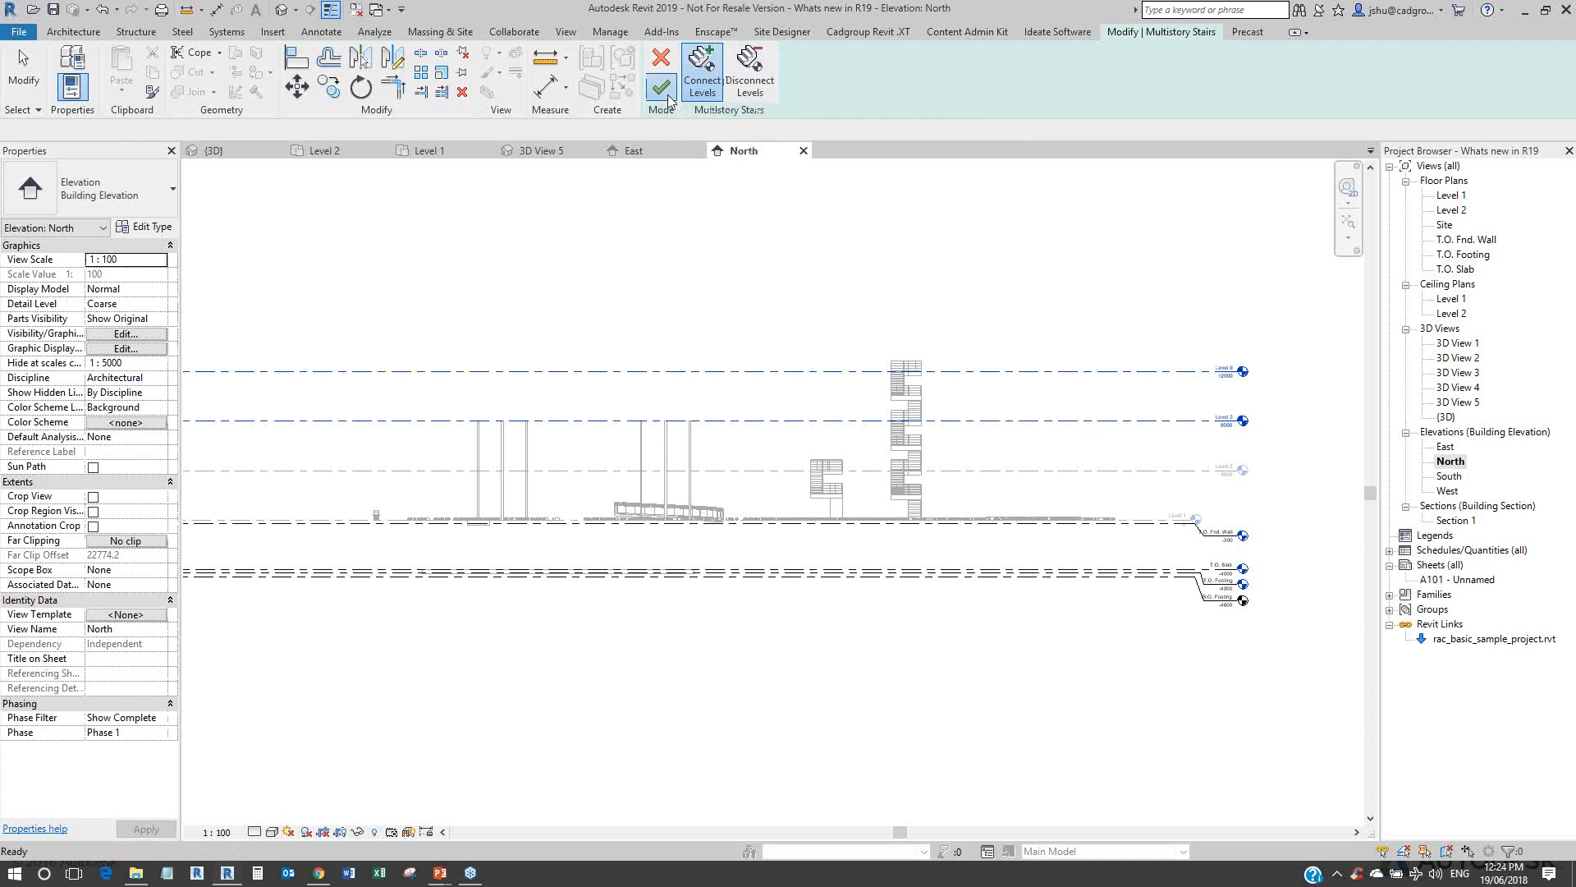
# Step: Examine the multistory stair, its repeated railing opening and the surrounding section box in the default 3D view
pyautogui.doubleClick(1447, 417)
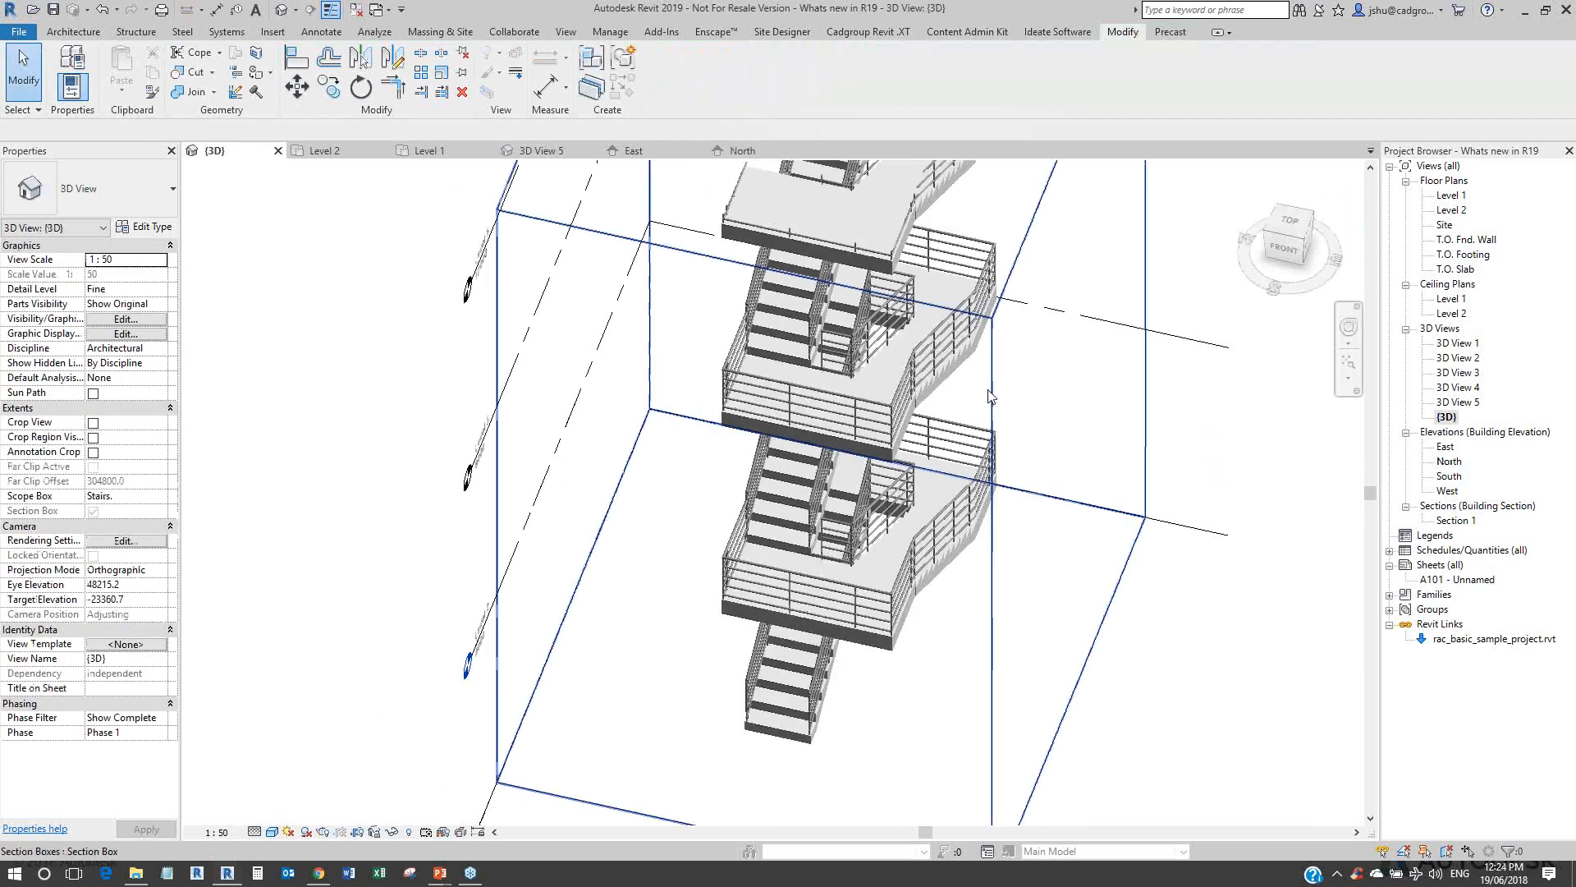
pyautogui.scroll(2, 813, 305)
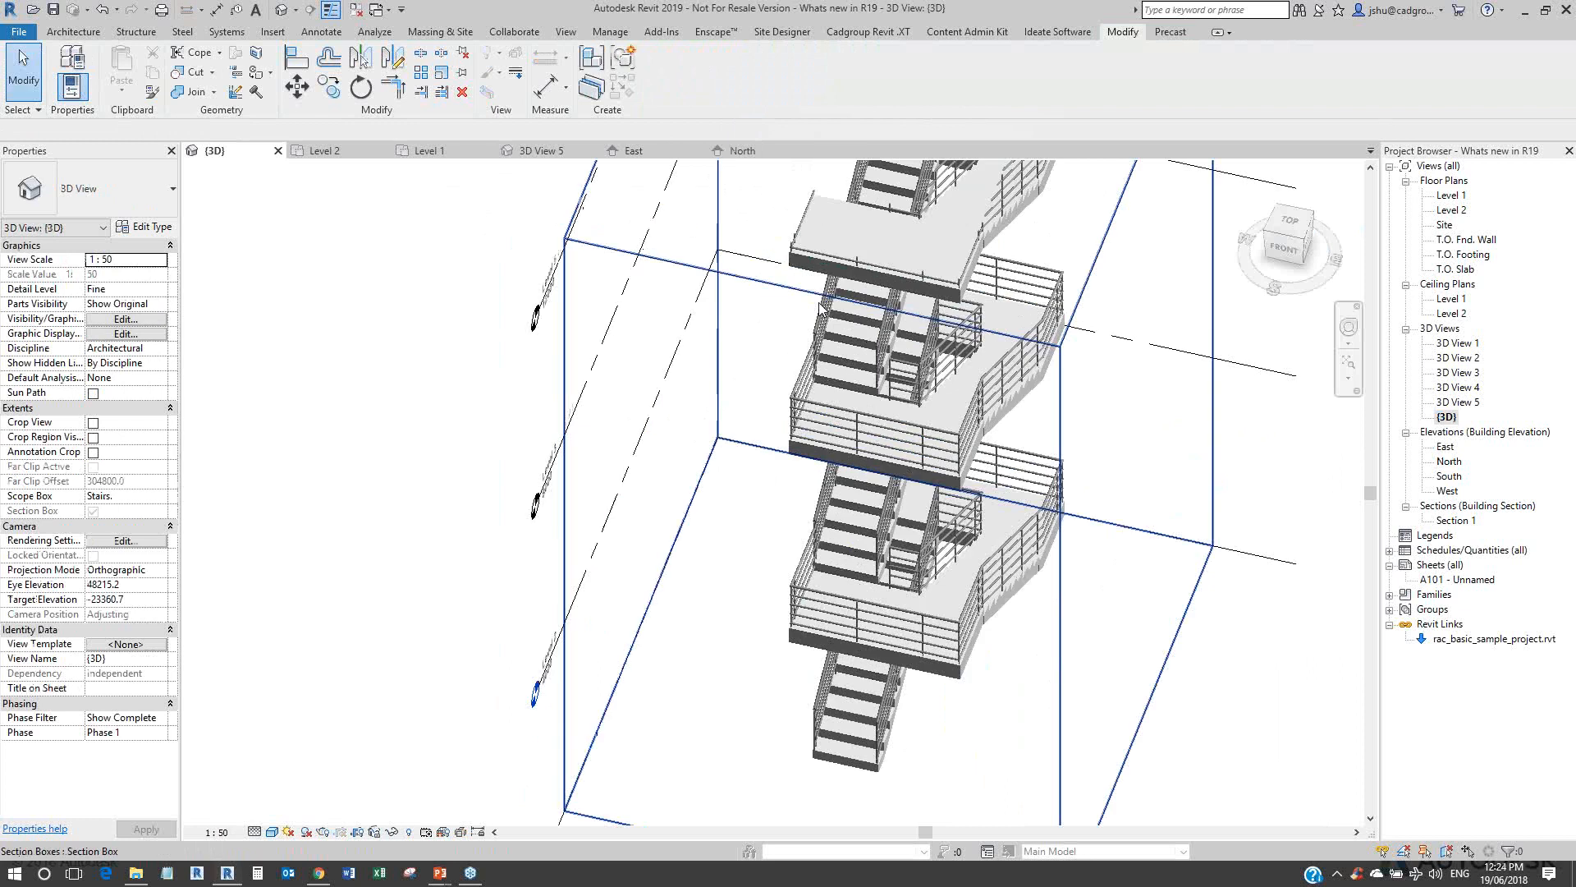
pyautogui.scroll(2, 819, 308)
pyautogui.scroll(-2, 845, 307)
pyautogui.moveTo(845, 307); pyautogui.dragTo(692, 470, button='middle')
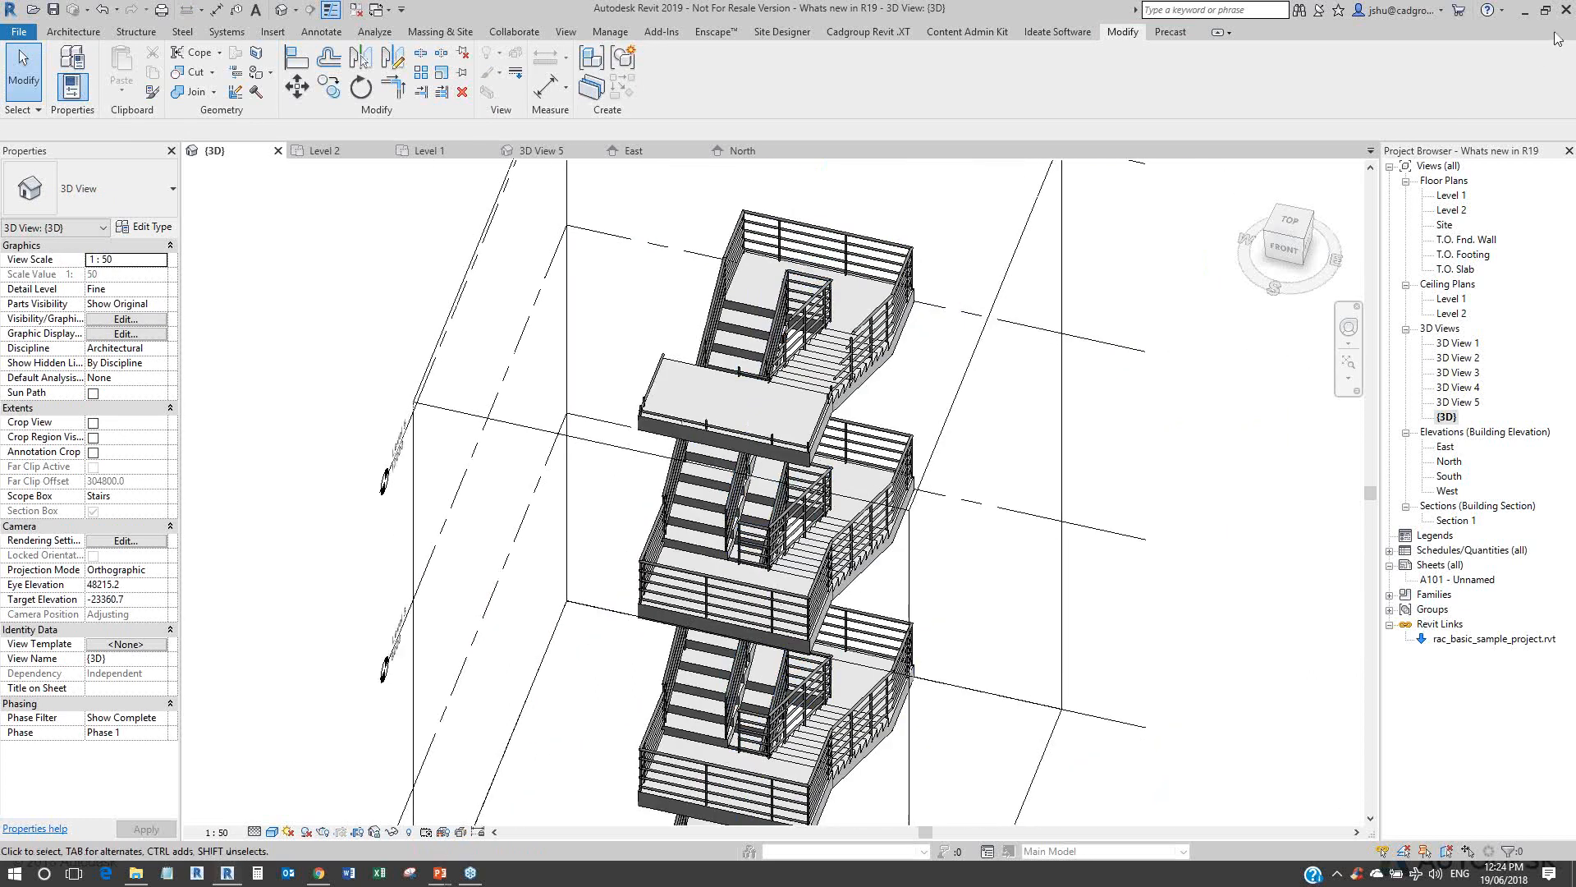
pyautogui.scroll(-2, 1175, 283)
pyautogui.moveTo(1112, 432); pyautogui.dragTo(861, 624, button='middle')
pyautogui.scroll(-1, 860, 624)
pyautogui.click(860, 624)
pyautogui.scroll(2, 785, 402)
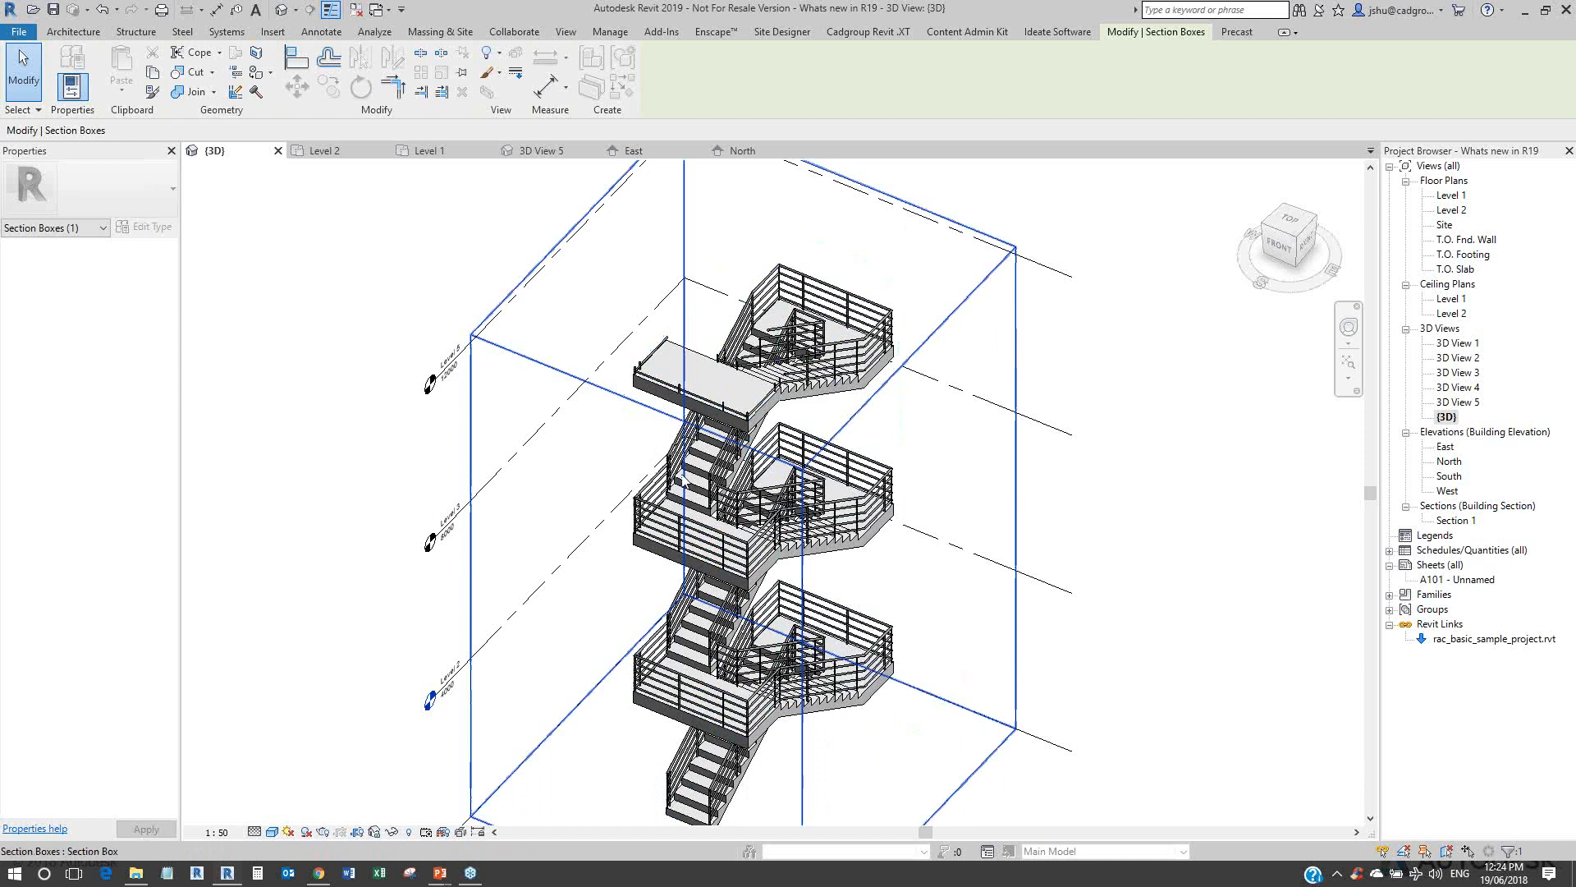
pyautogui.scroll(-2, 809, 349)
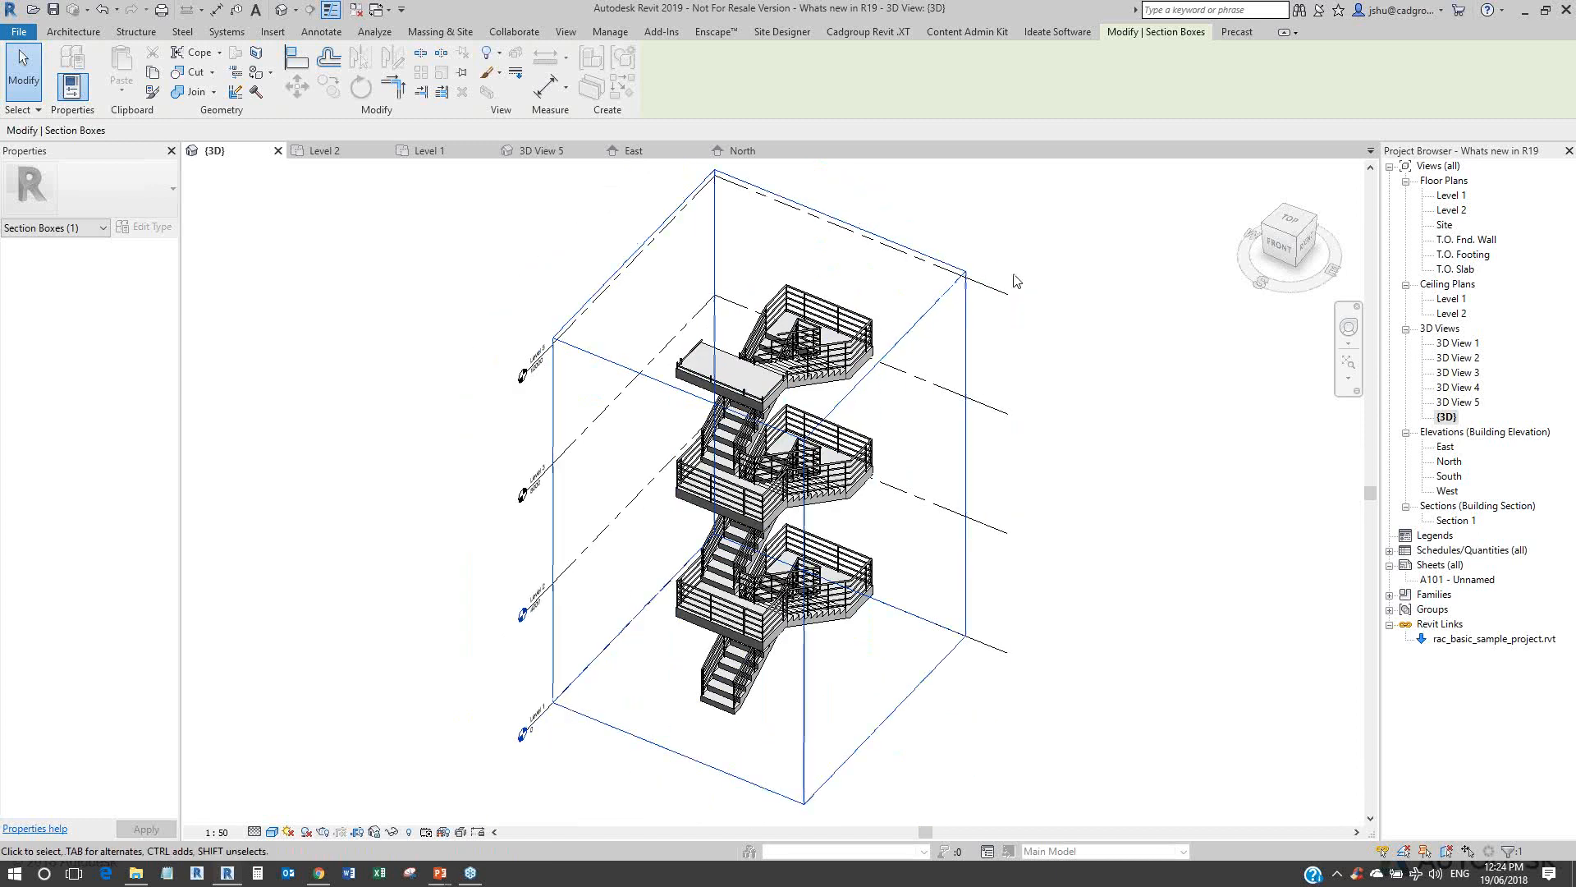
pyautogui.scroll(1, 1015, 282)
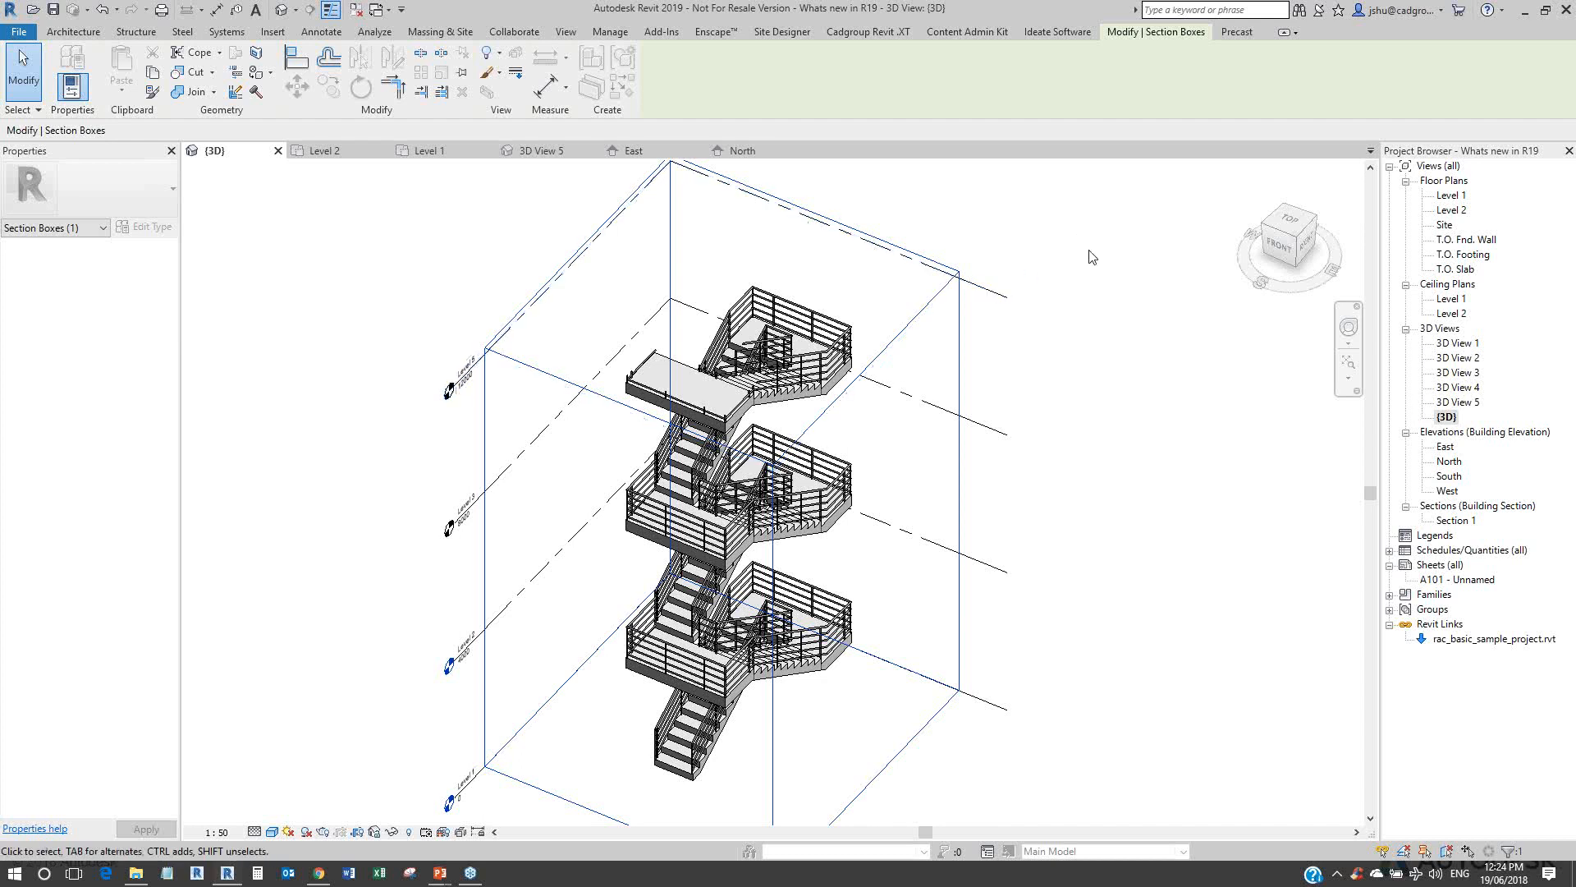
pyautogui.scroll(-1, 1092, 257)
pyautogui.keyDown('shift'); pyautogui.moveTo(1088, 409); pyautogui.dragTo(1002, 305, button='middle'); pyautogui.keyUp('shift')
# Step: Select Level 5 and Level 2 in turn around the stair to show their extents in 3D, and clear the selection
pyautogui.click(1000, 304)
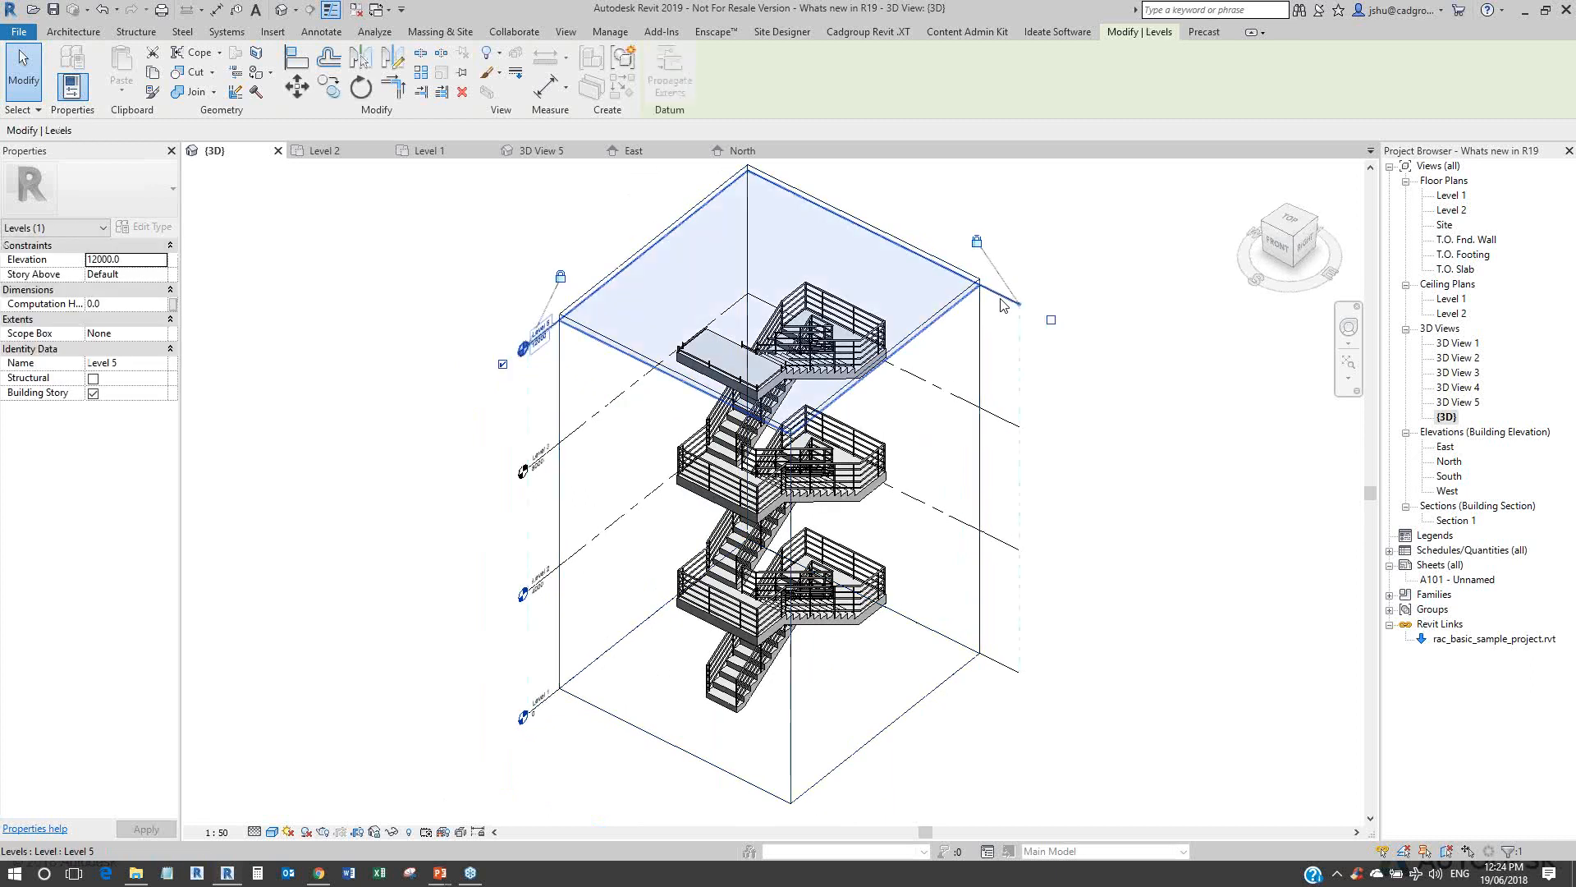
pyautogui.click(1010, 542)
pyautogui.scroll(-1, 1063, 471)
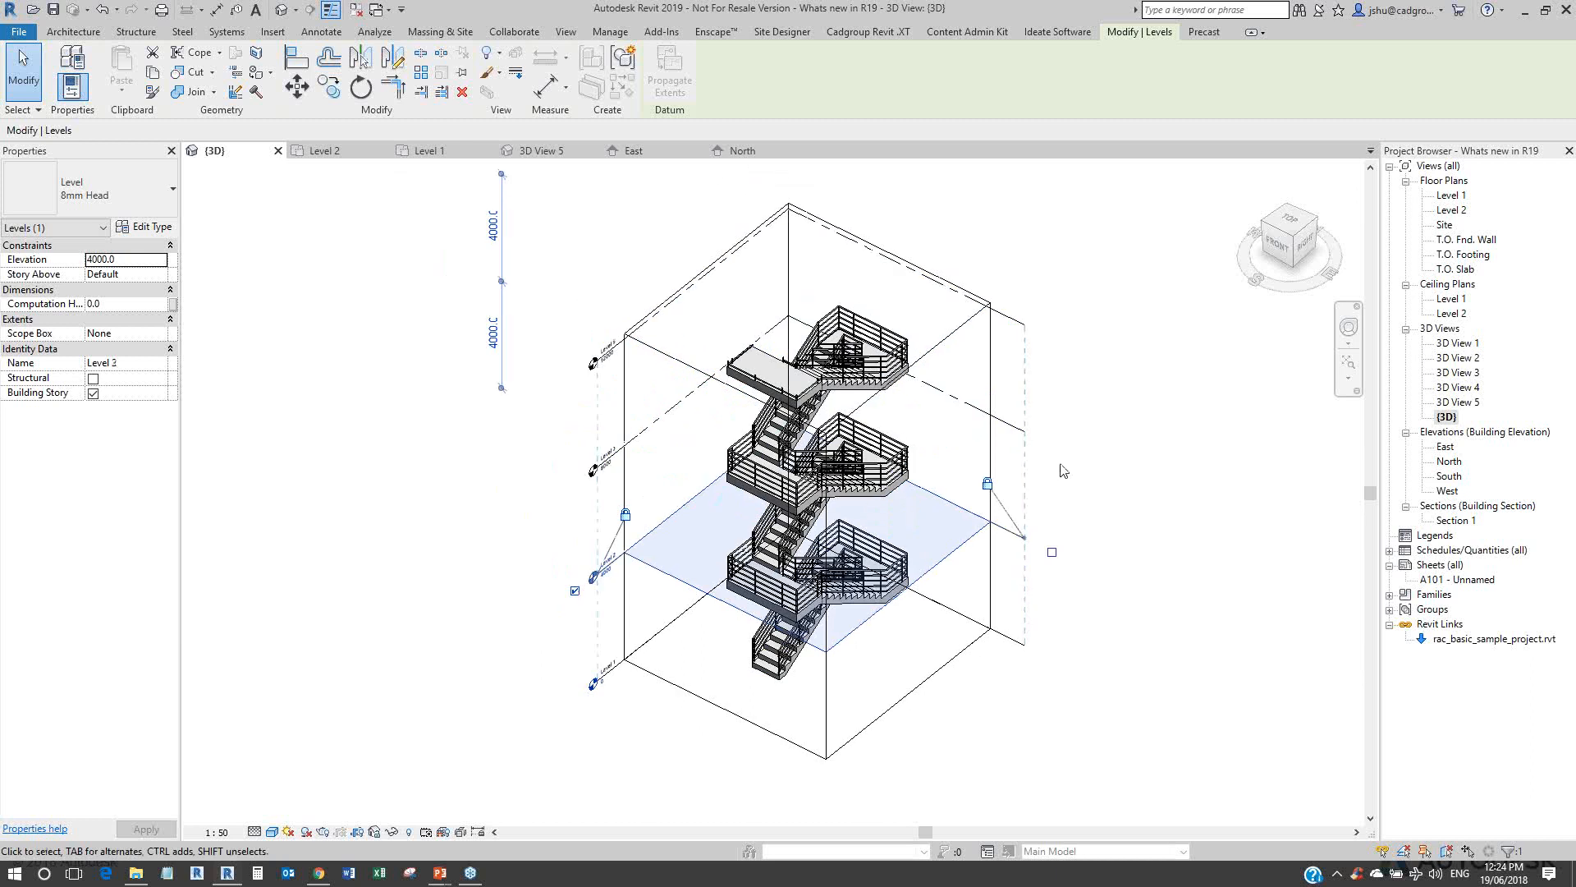
pyautogui.click(1190, 452)
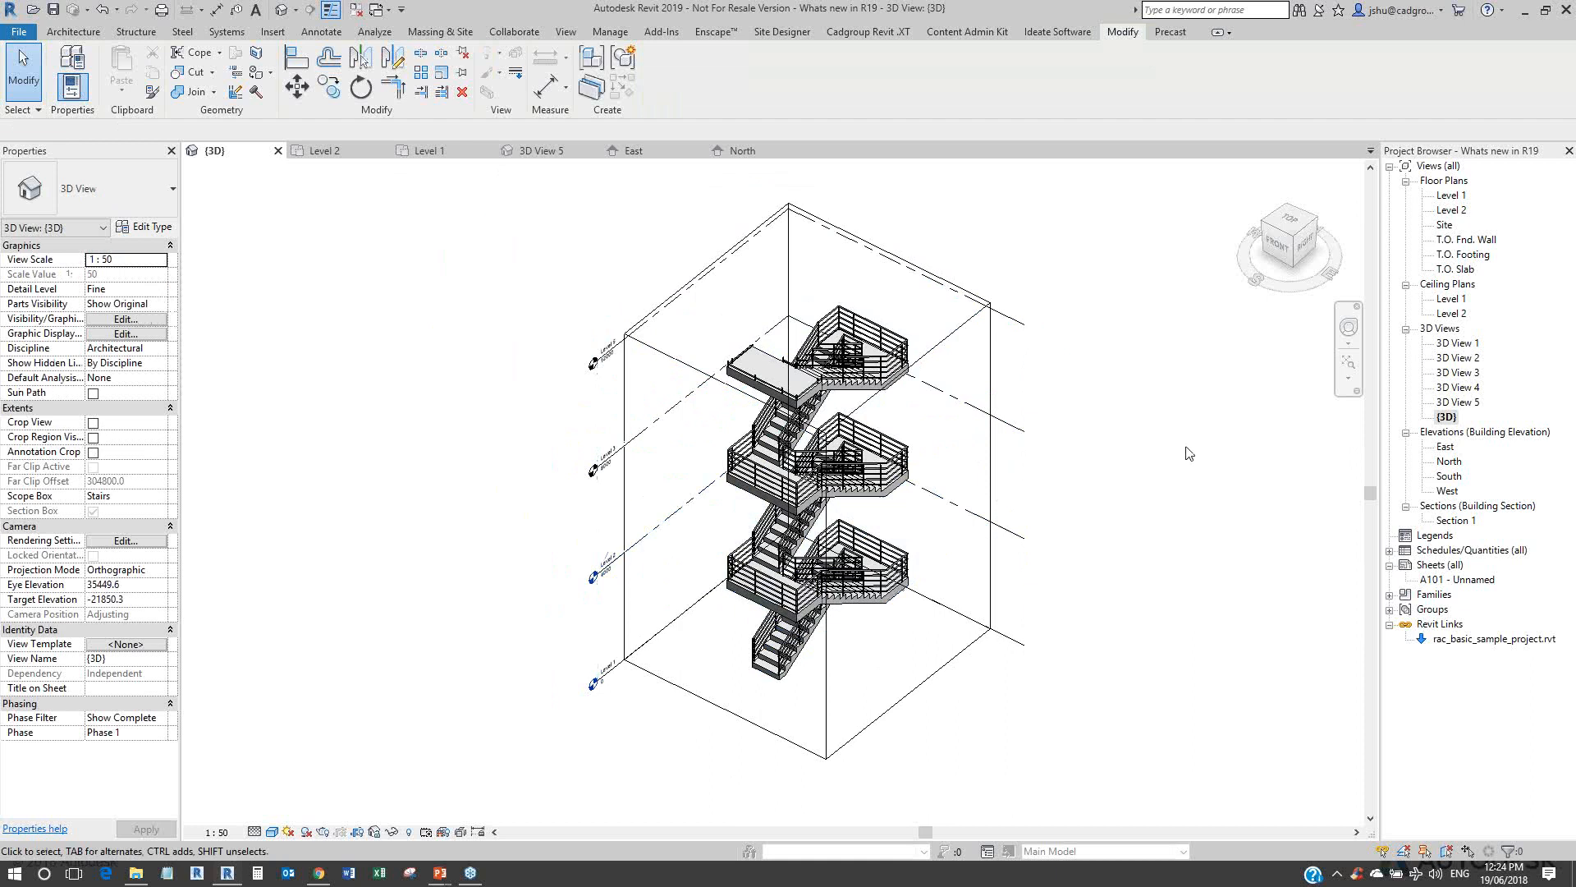
pyautogui.moveTo(1163, 421); pyautogui.dragTo(1079, 443, button='middle')
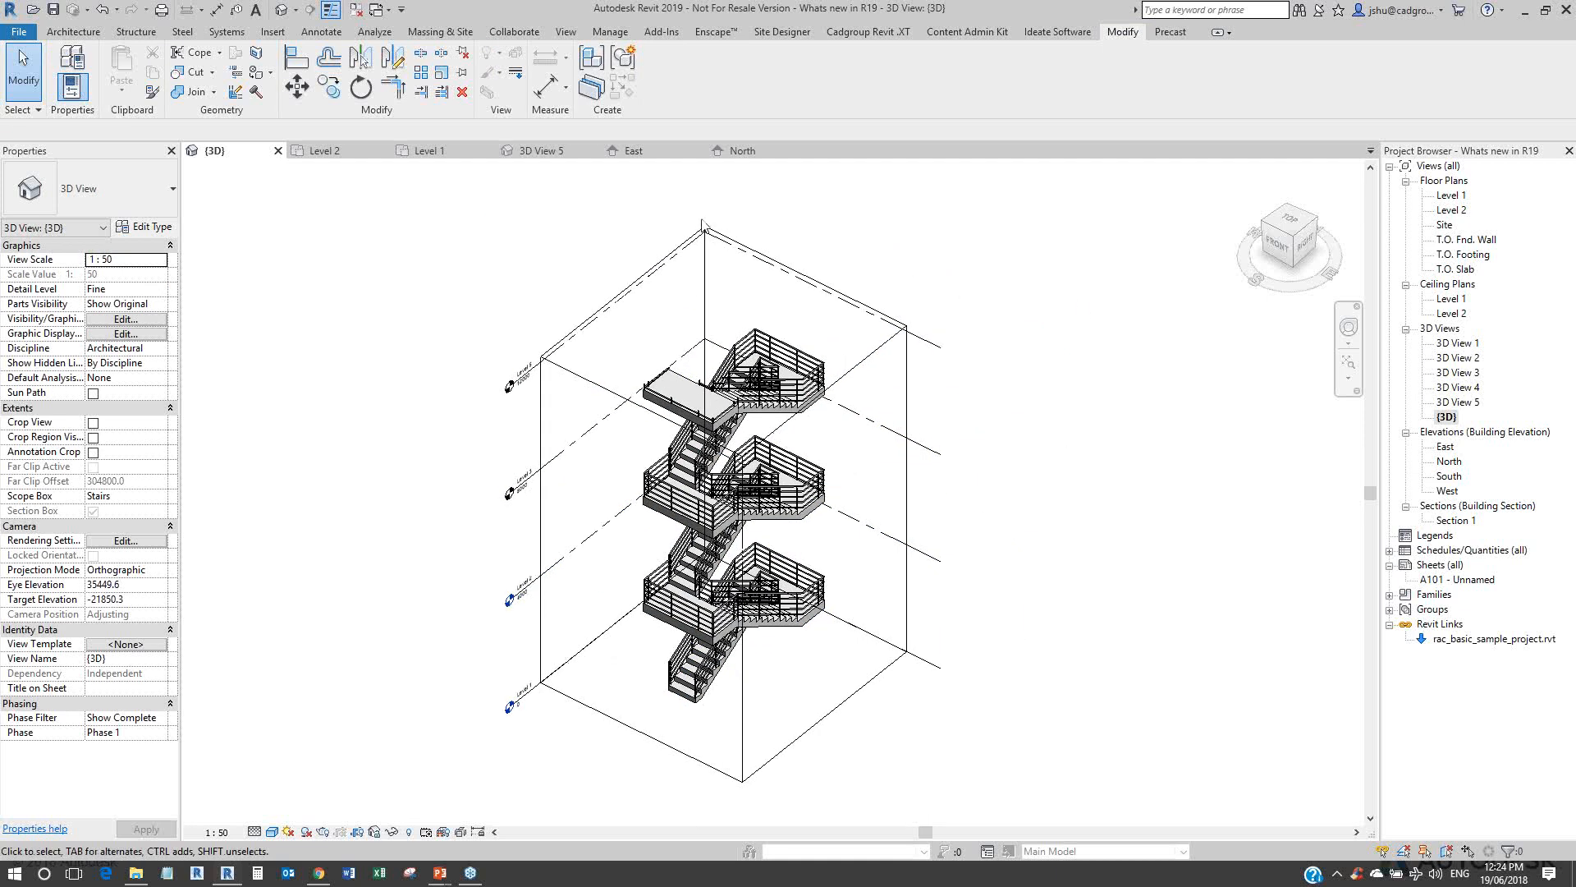
# Step: Return to the Level 1 floor plan and switch to the Revit 2019 slide show in PowerPoint
pyautogui.click(423, 152)
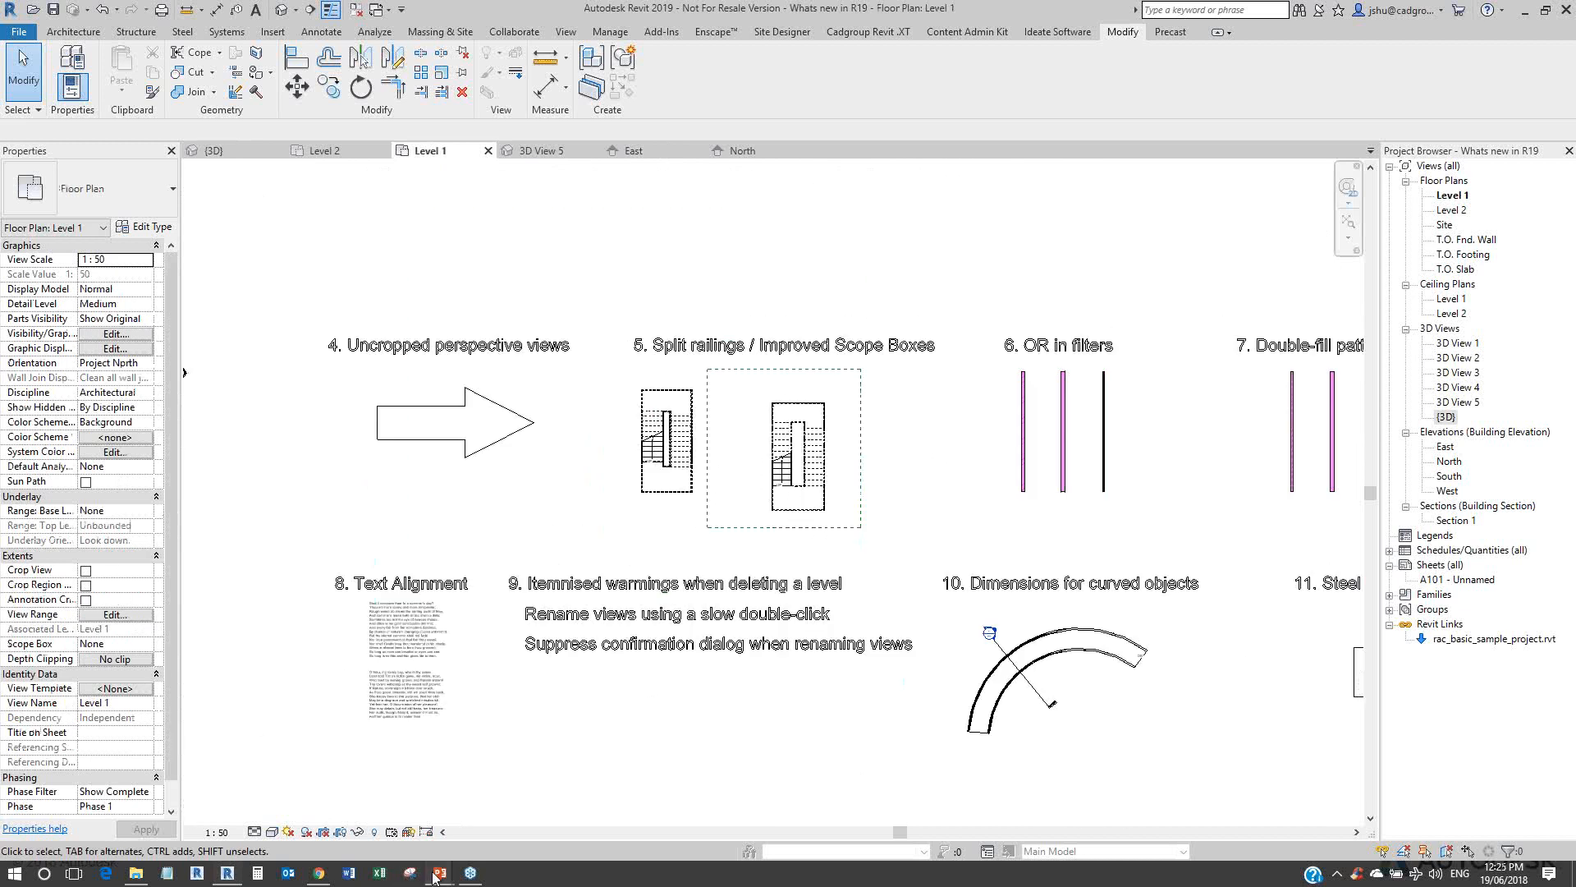
pyautogui.moveTo(437, 875)
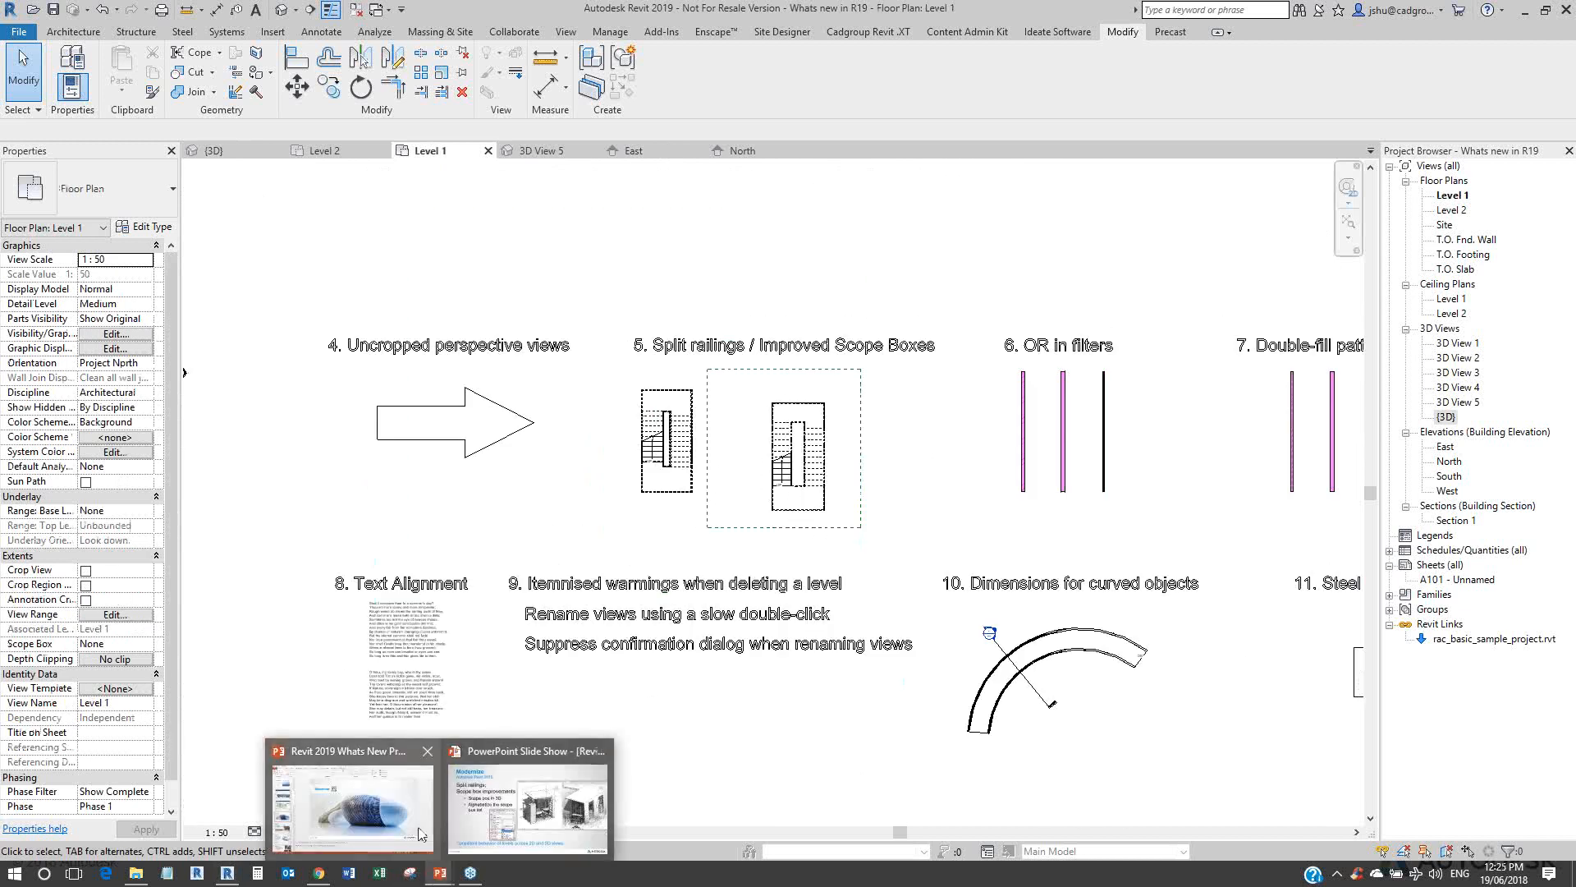
pyautogui.moveTo(420, 833)
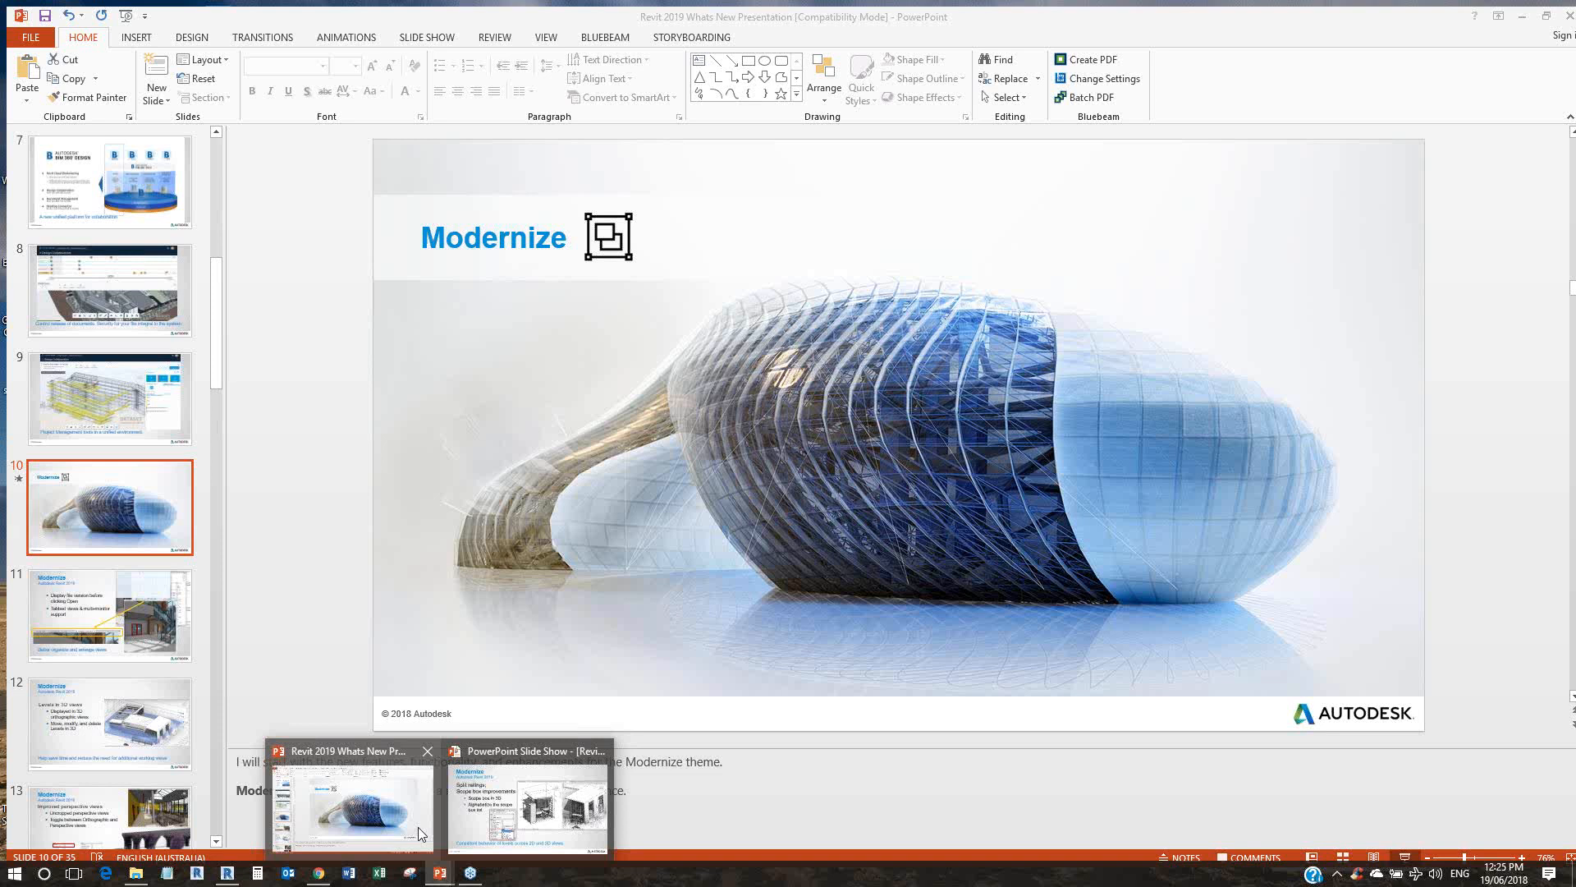
pyautogui.click(420, 833)
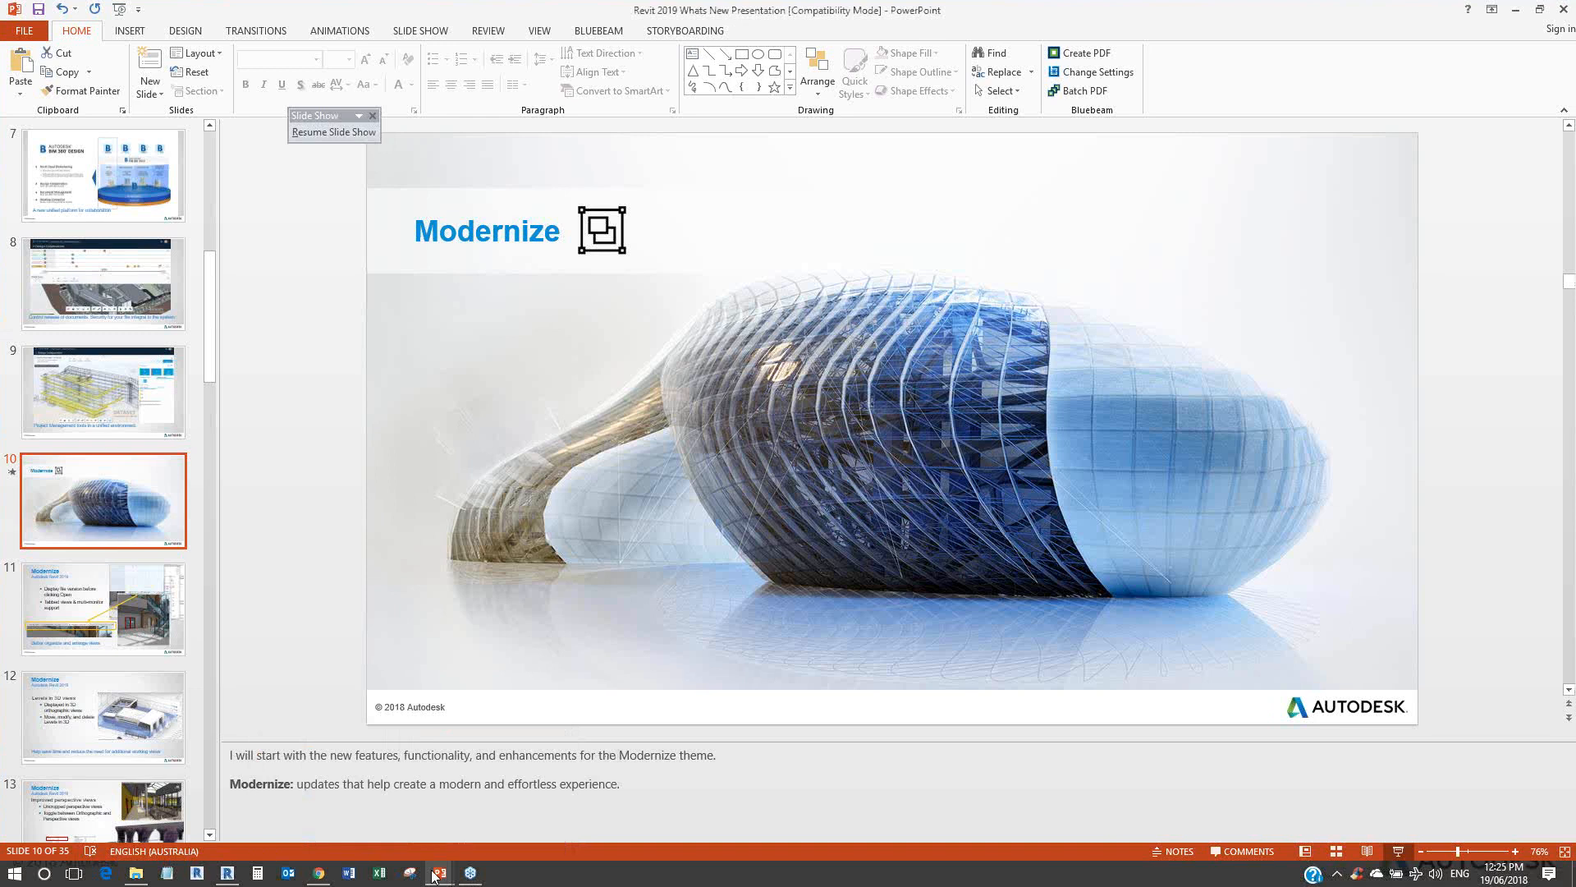
pyautogui.click(434, 876)
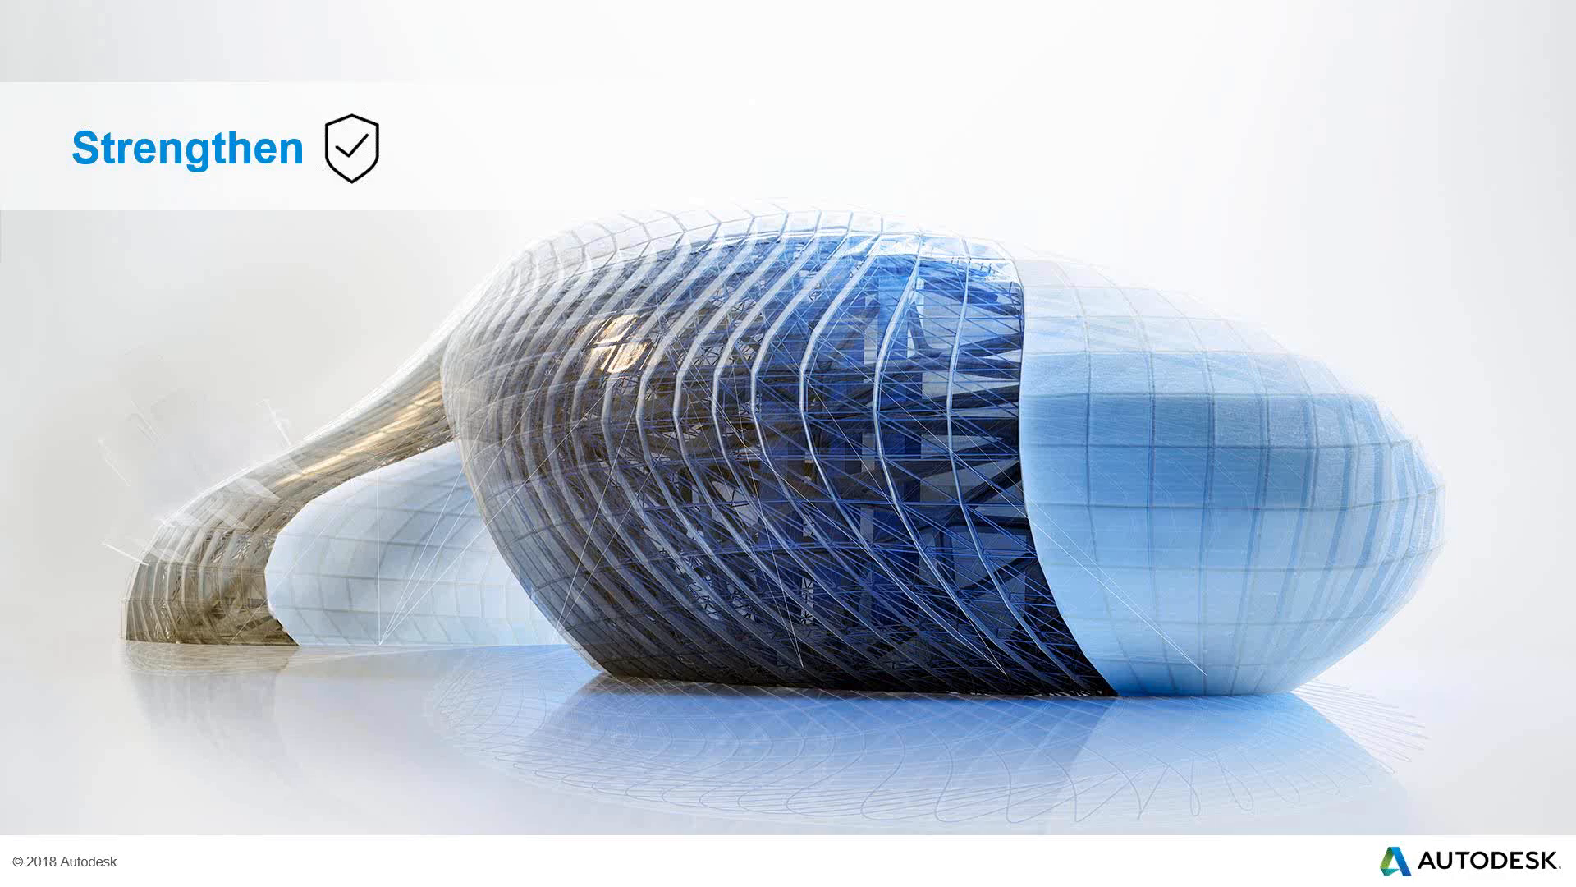
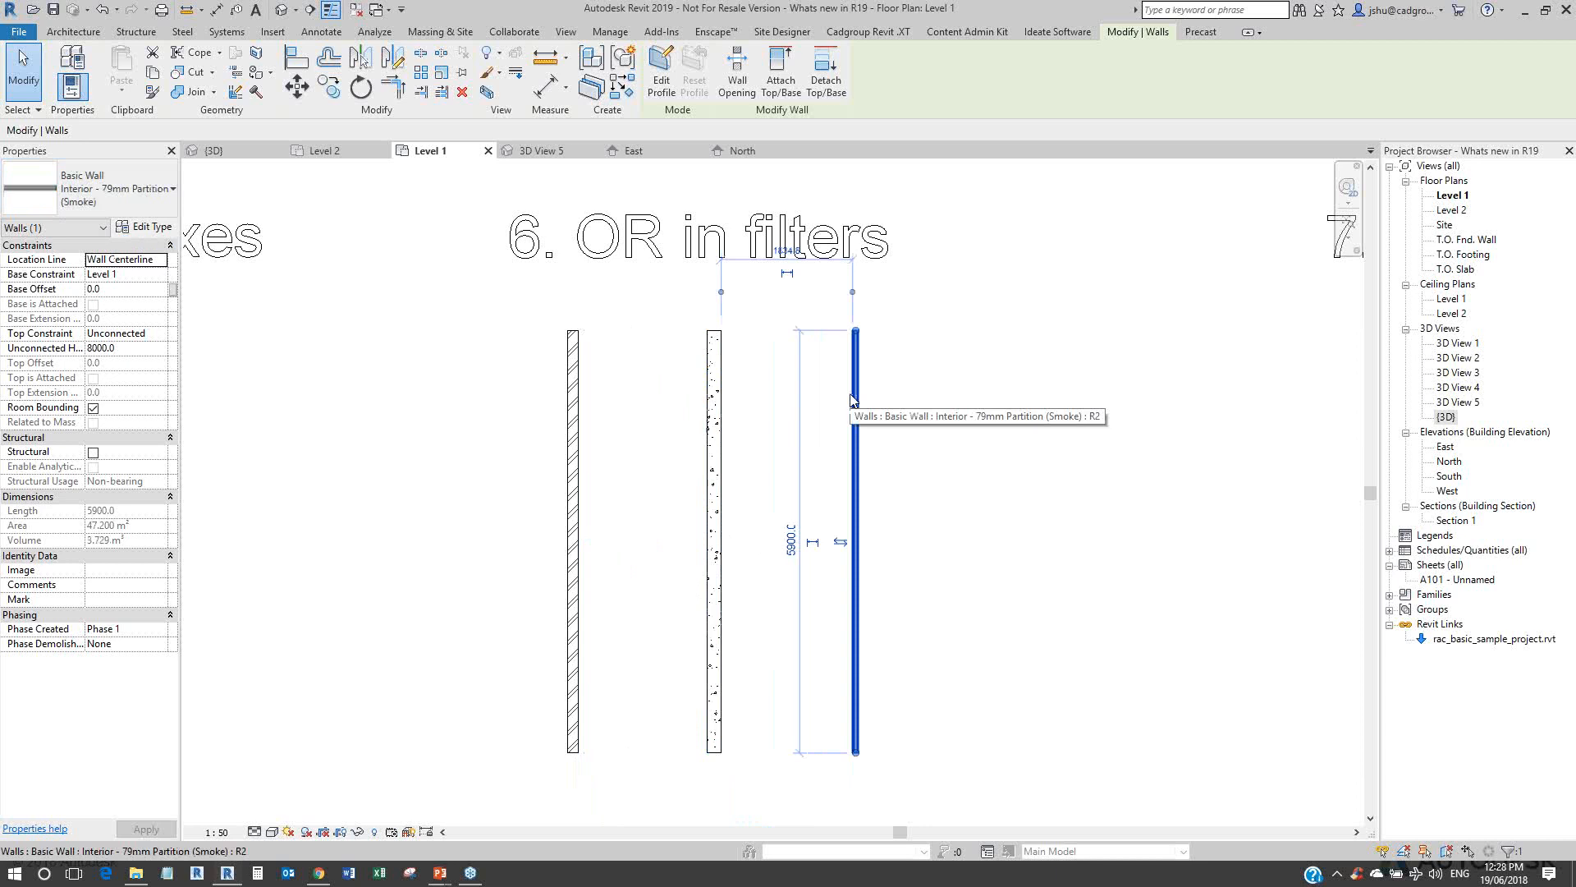
# Step: Open the Fire Rating filter from Level 1's graphic overrides and review its OR rules for 1HR, 2HR and Smoke and its checked categories
pyautogui.click(547, 418)
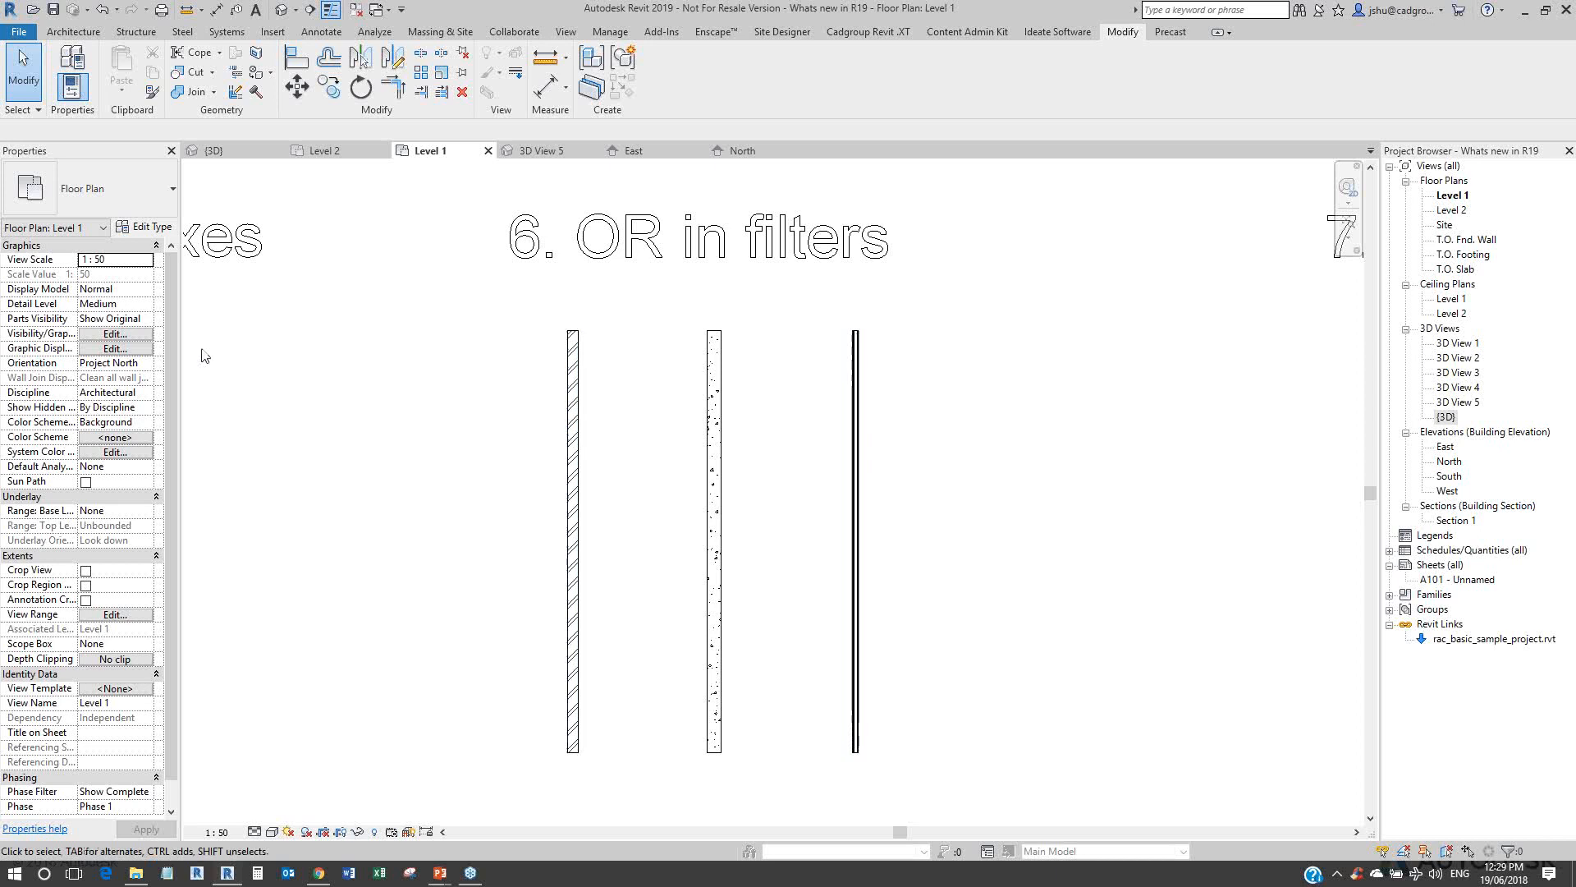
pyautogui.click(115, 334)
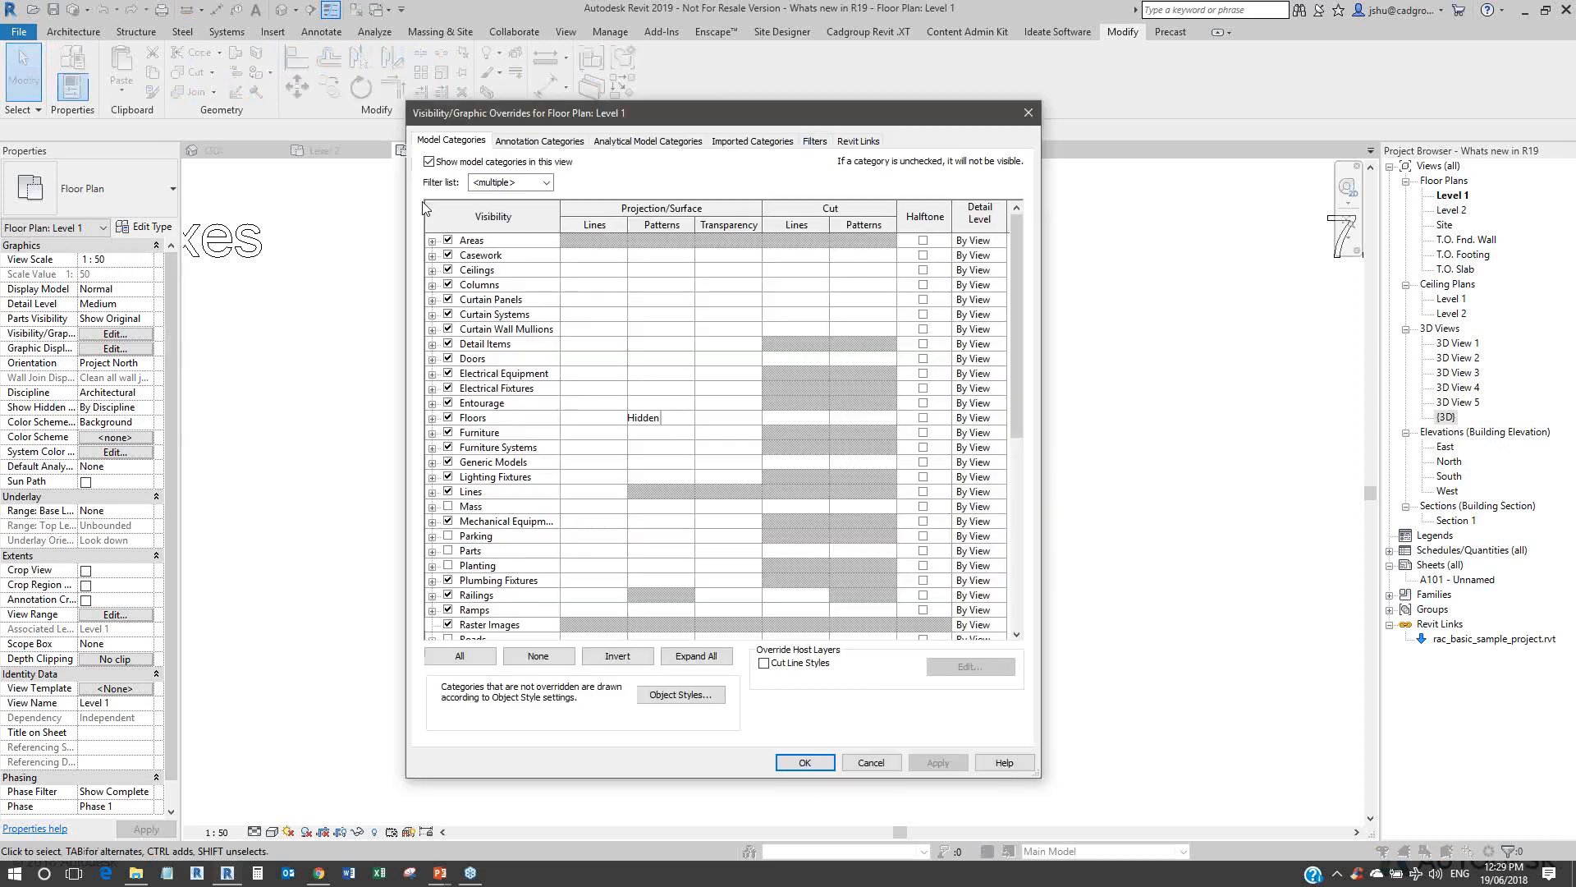
pyautogui.click(814, 140)
pyautogui.click(518, 218)
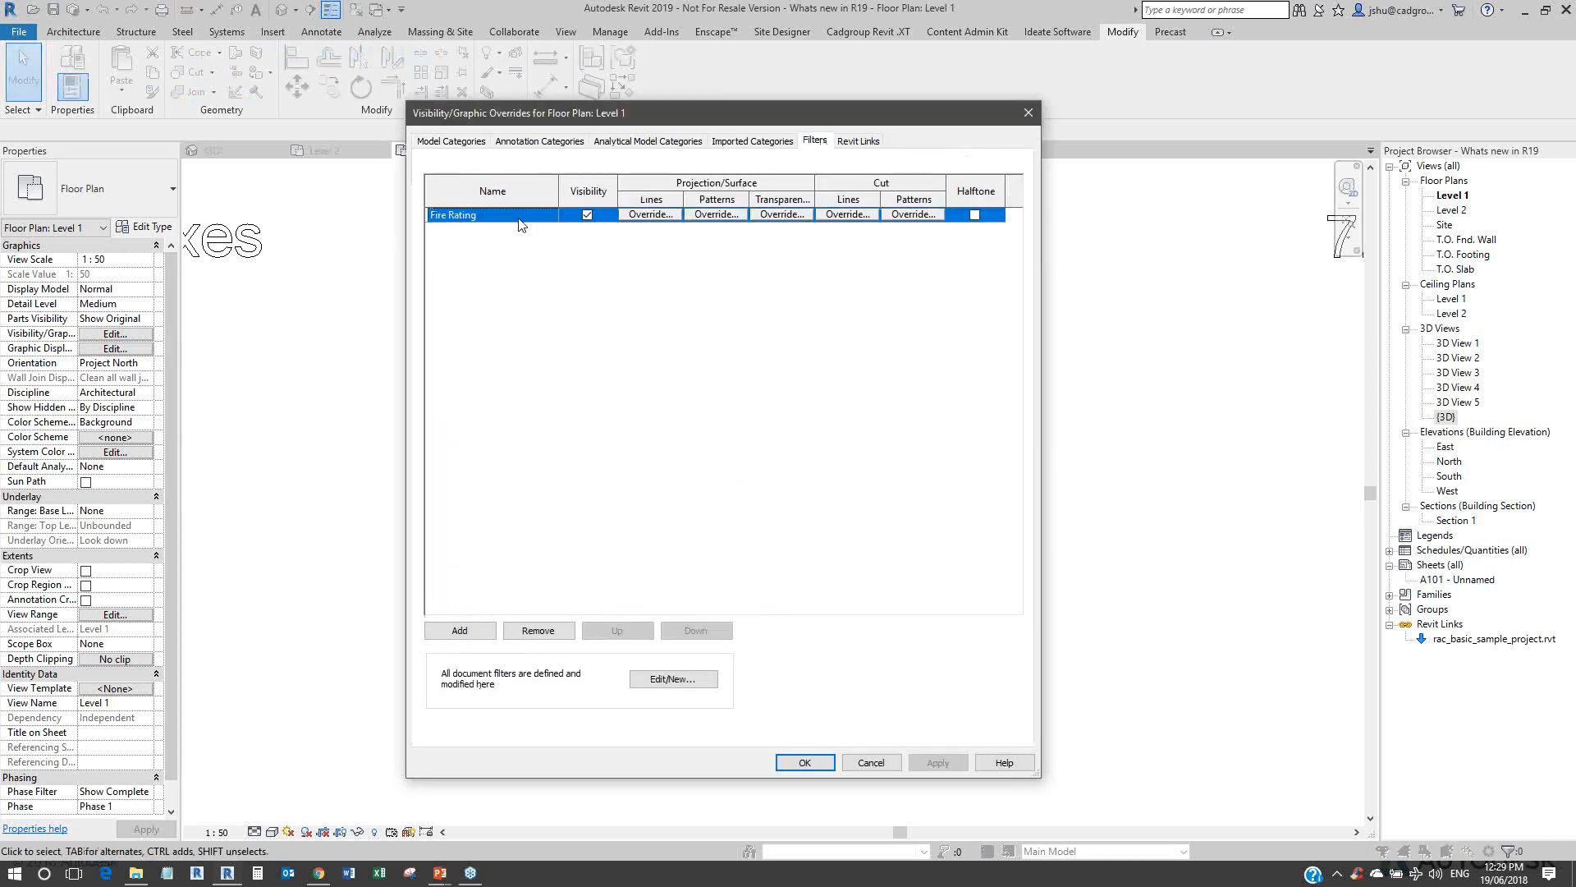
pyautogui.click(672, 680)
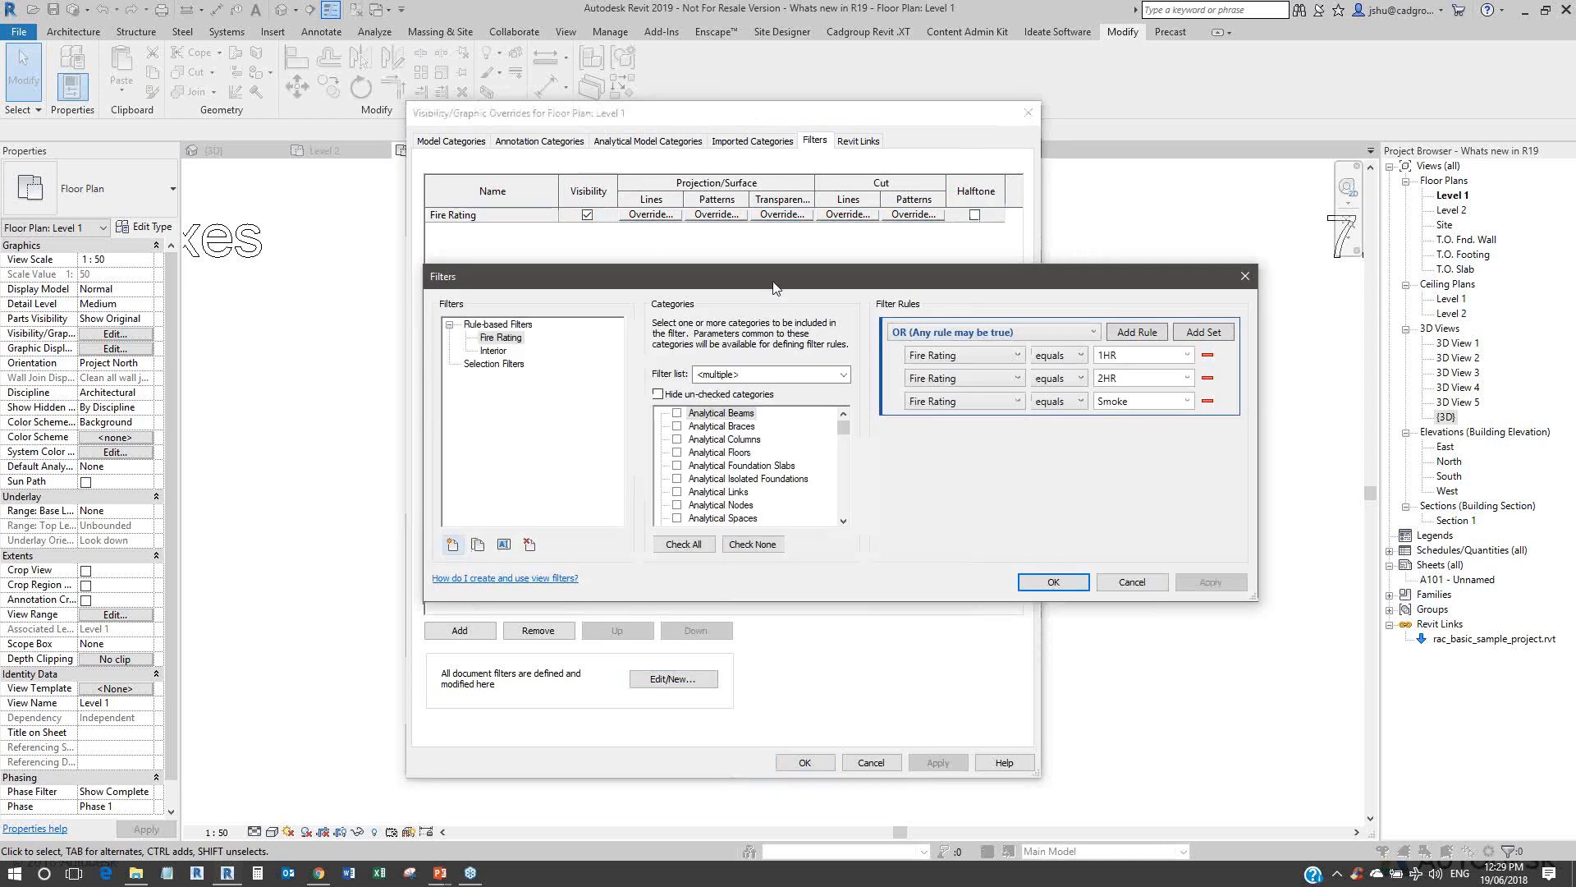
pyautogui.moveTo(775, 287); pyautogui.dragTo(822, 277)
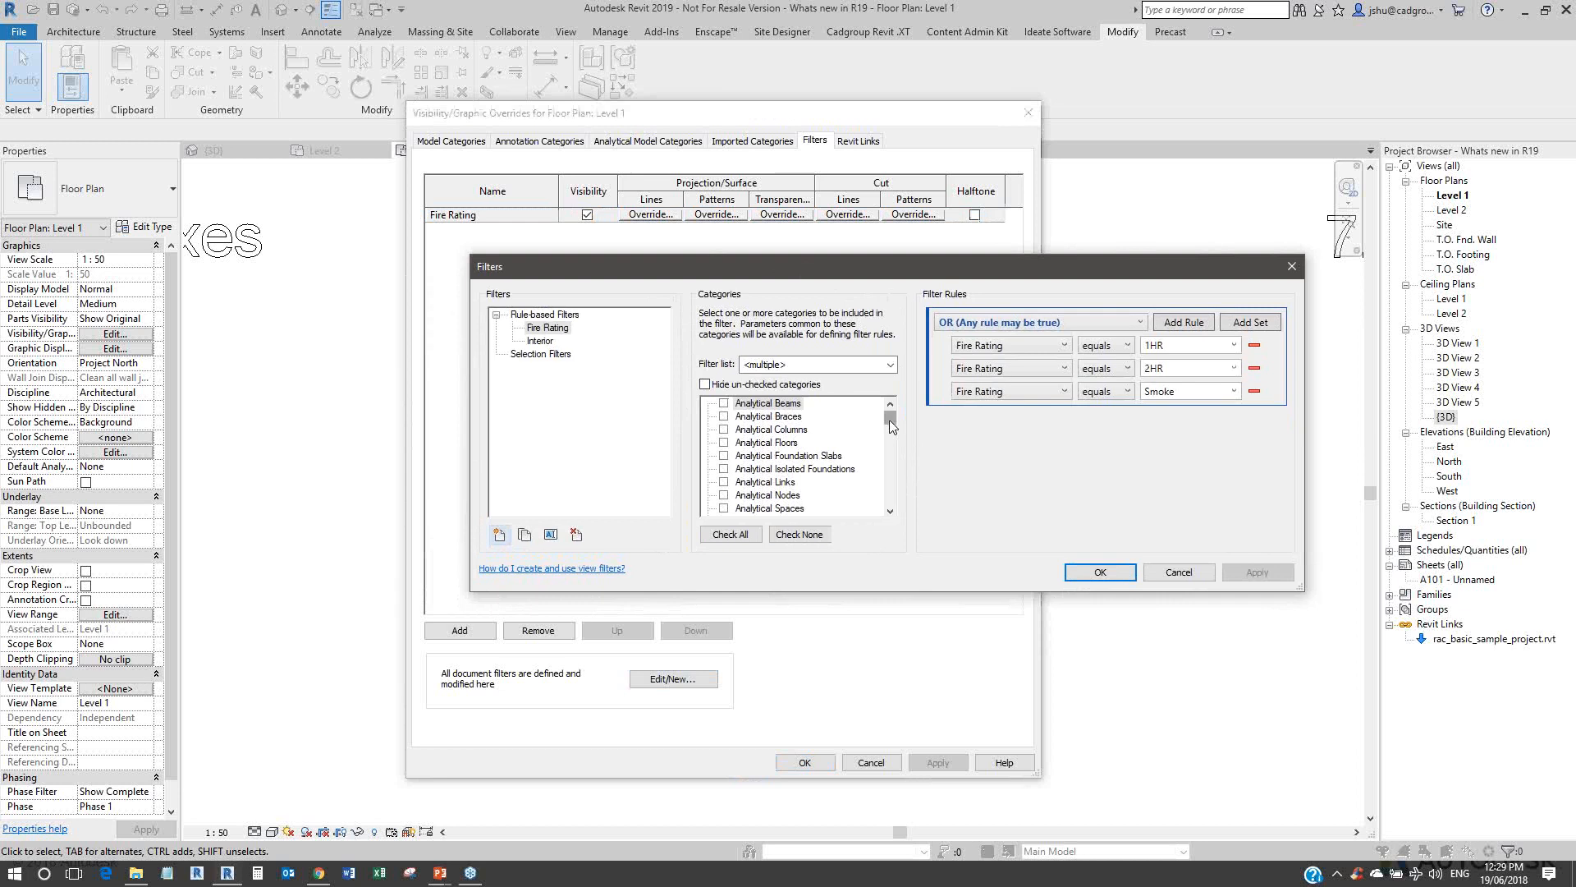
pyautogui.moveTo(889, 420); pyautogui.dragTo(892, 506)
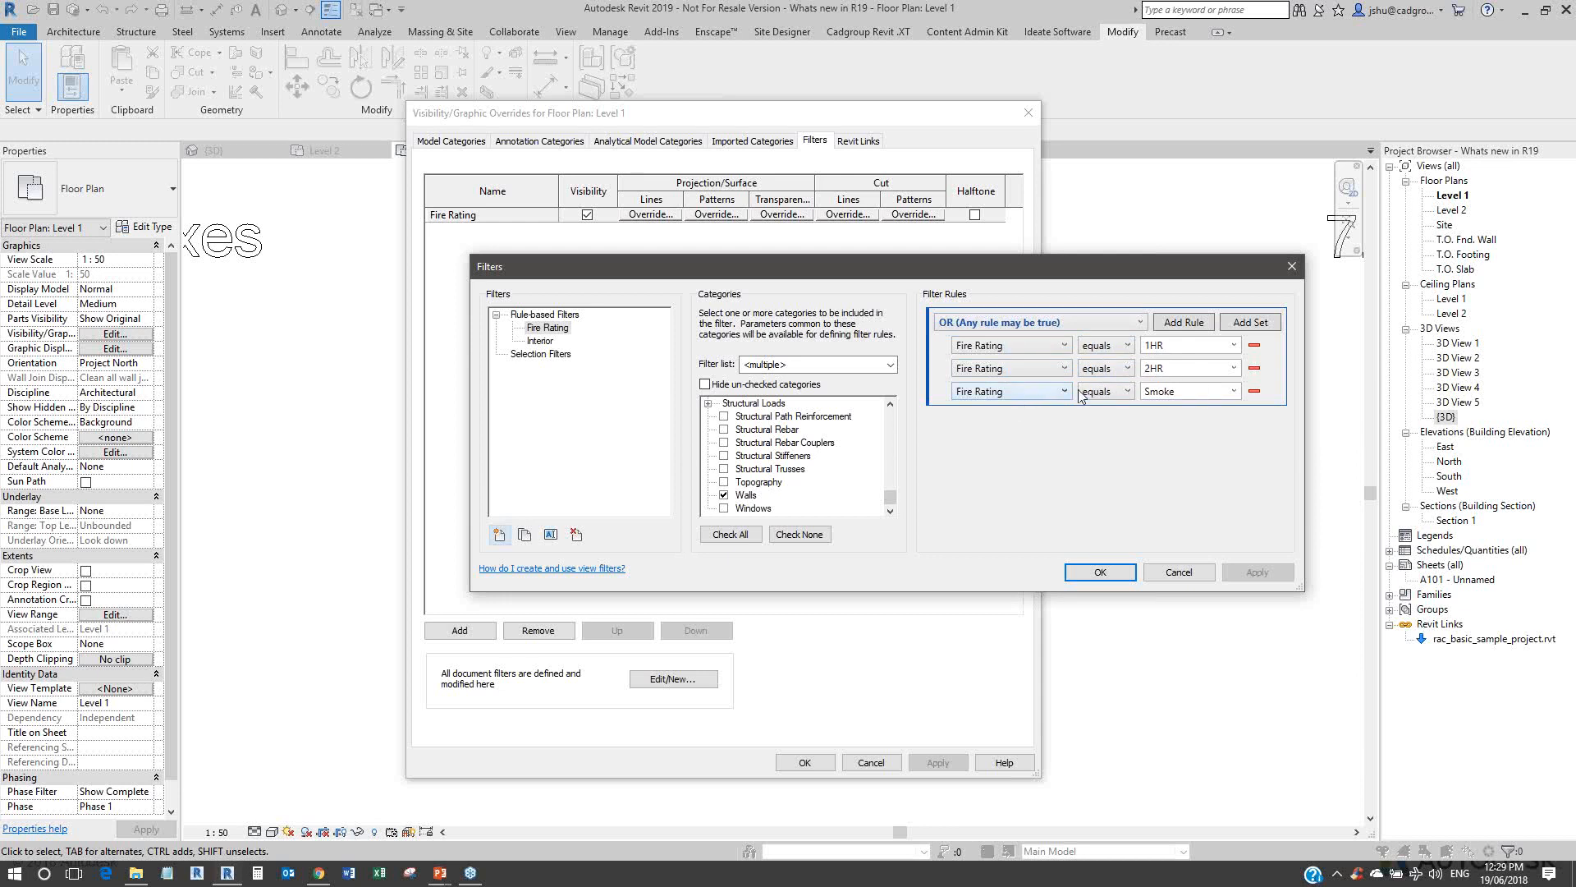
pyautogui.click(1192, 392)
pyautogui.click(1100, 572)
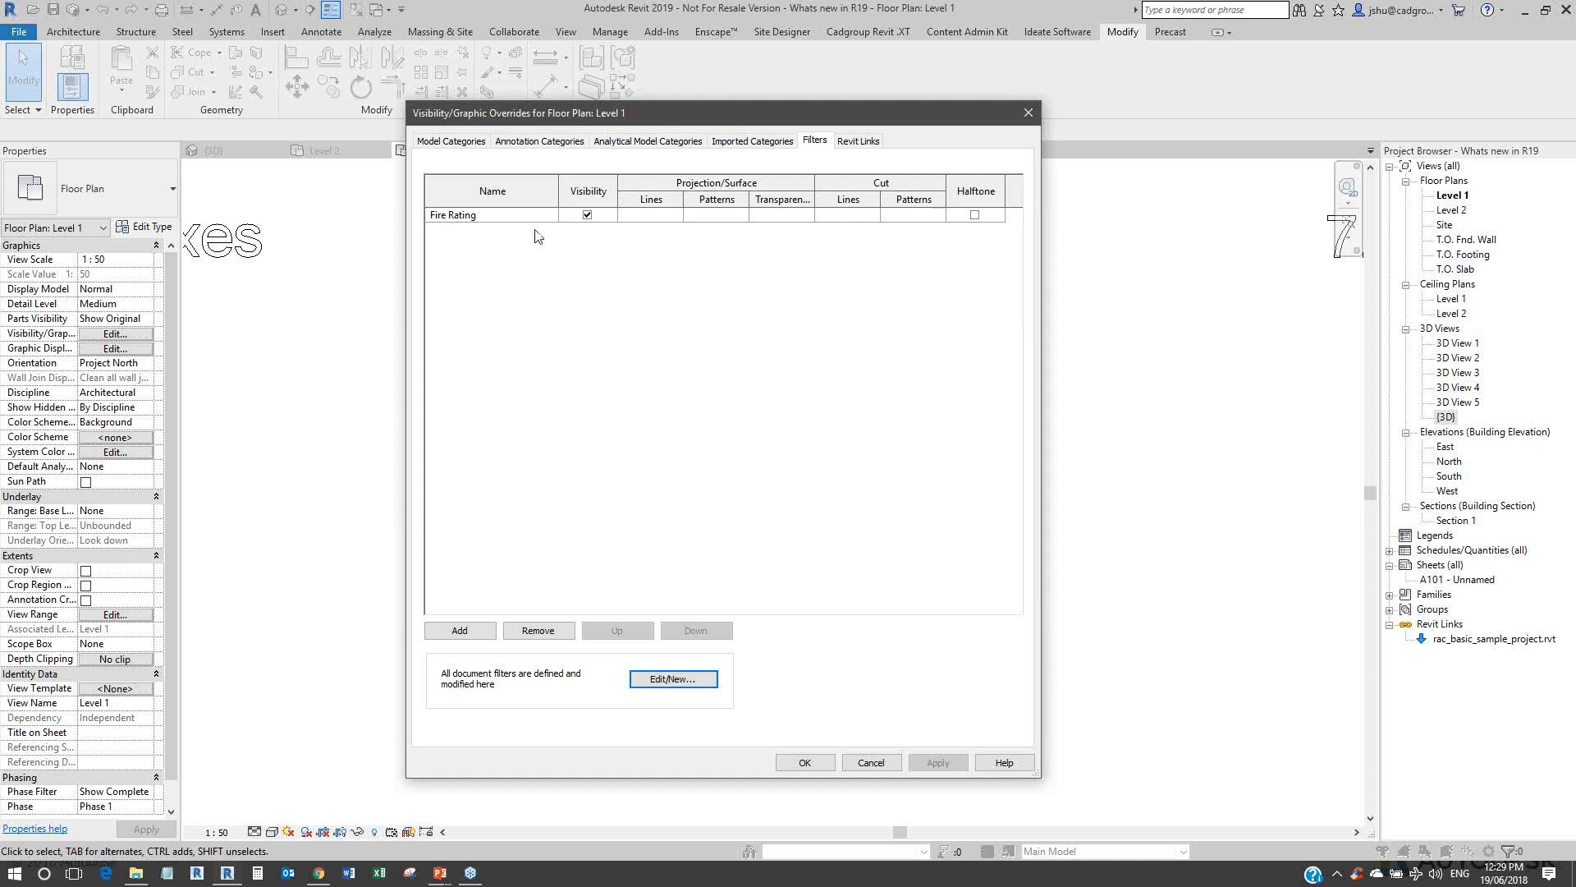
pyautogui.click(800, 764)
# Step: For the walls under Double-fill patterns, override the Fire Rating filter's background cut pattern in Level 1 with a solid fill
pyautogui.scroll(-2, 750, 457)
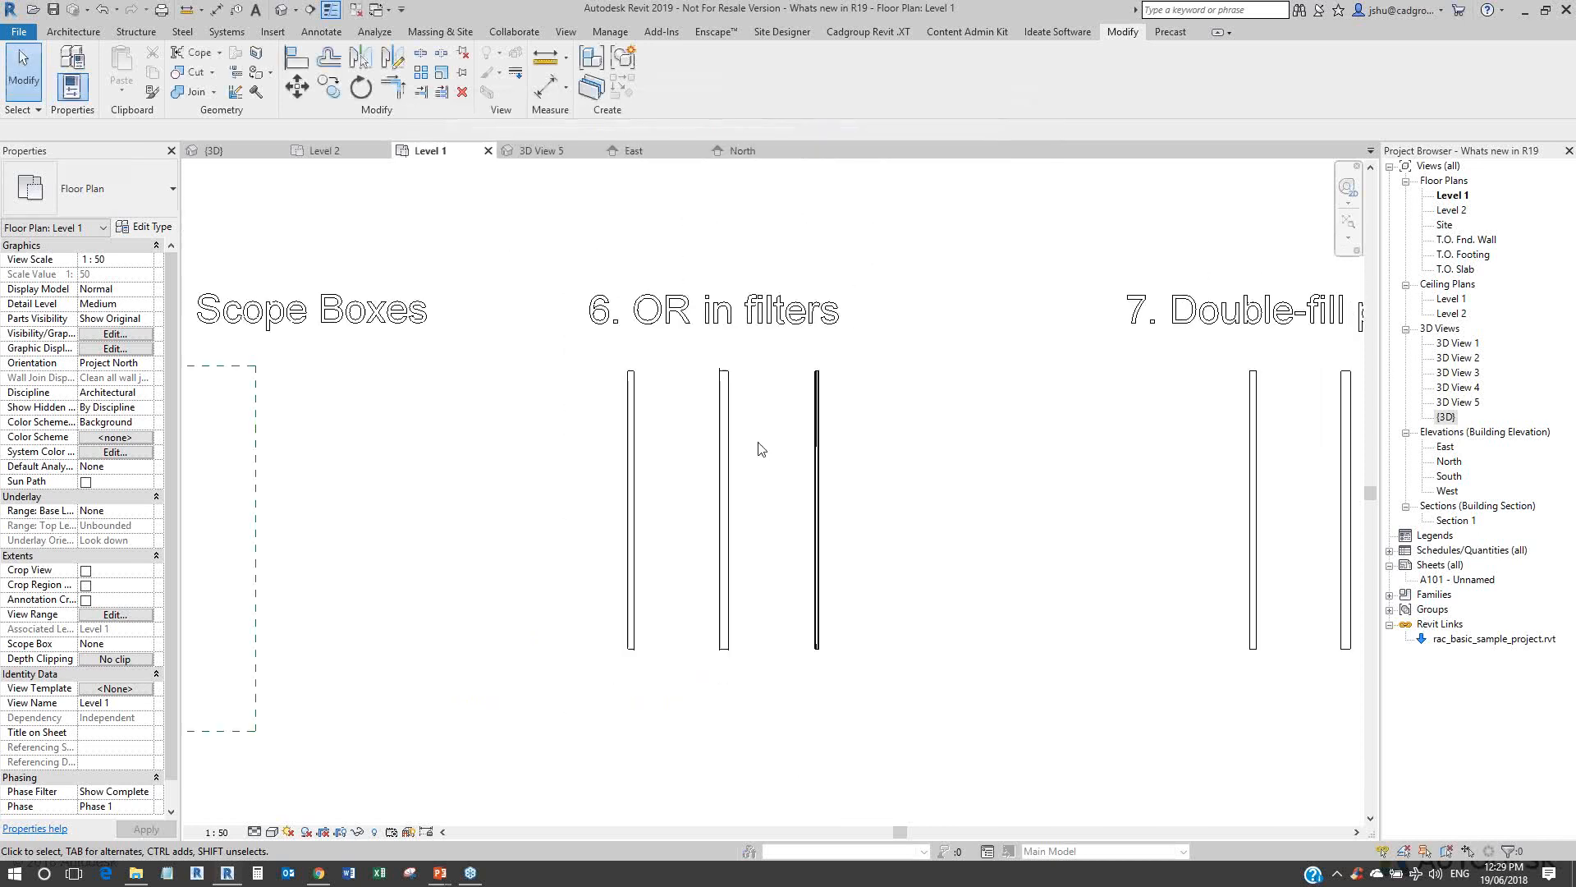
pyautogui.moveTo(760, 446); pyautogui.dragTo(574, 468, button='middle')
pyautogui.scroll(2, 644, 485)
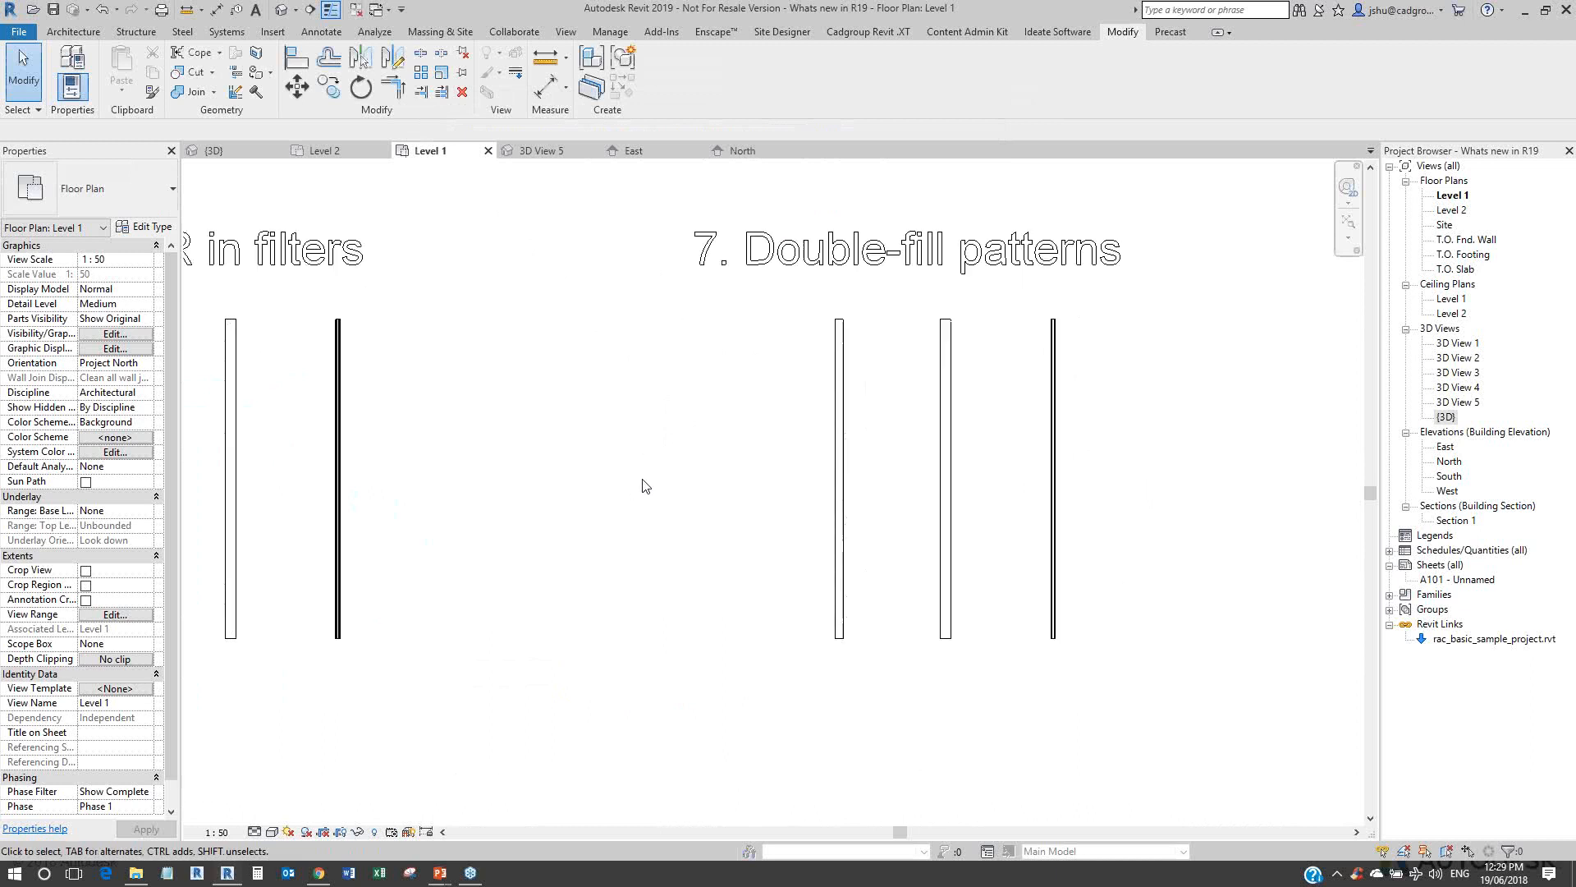
pyautogui.moveTo(700, 484); pyautogui.dragTo(572, 496, button='middle')
pyautogui.scroll(1, 985, 505)
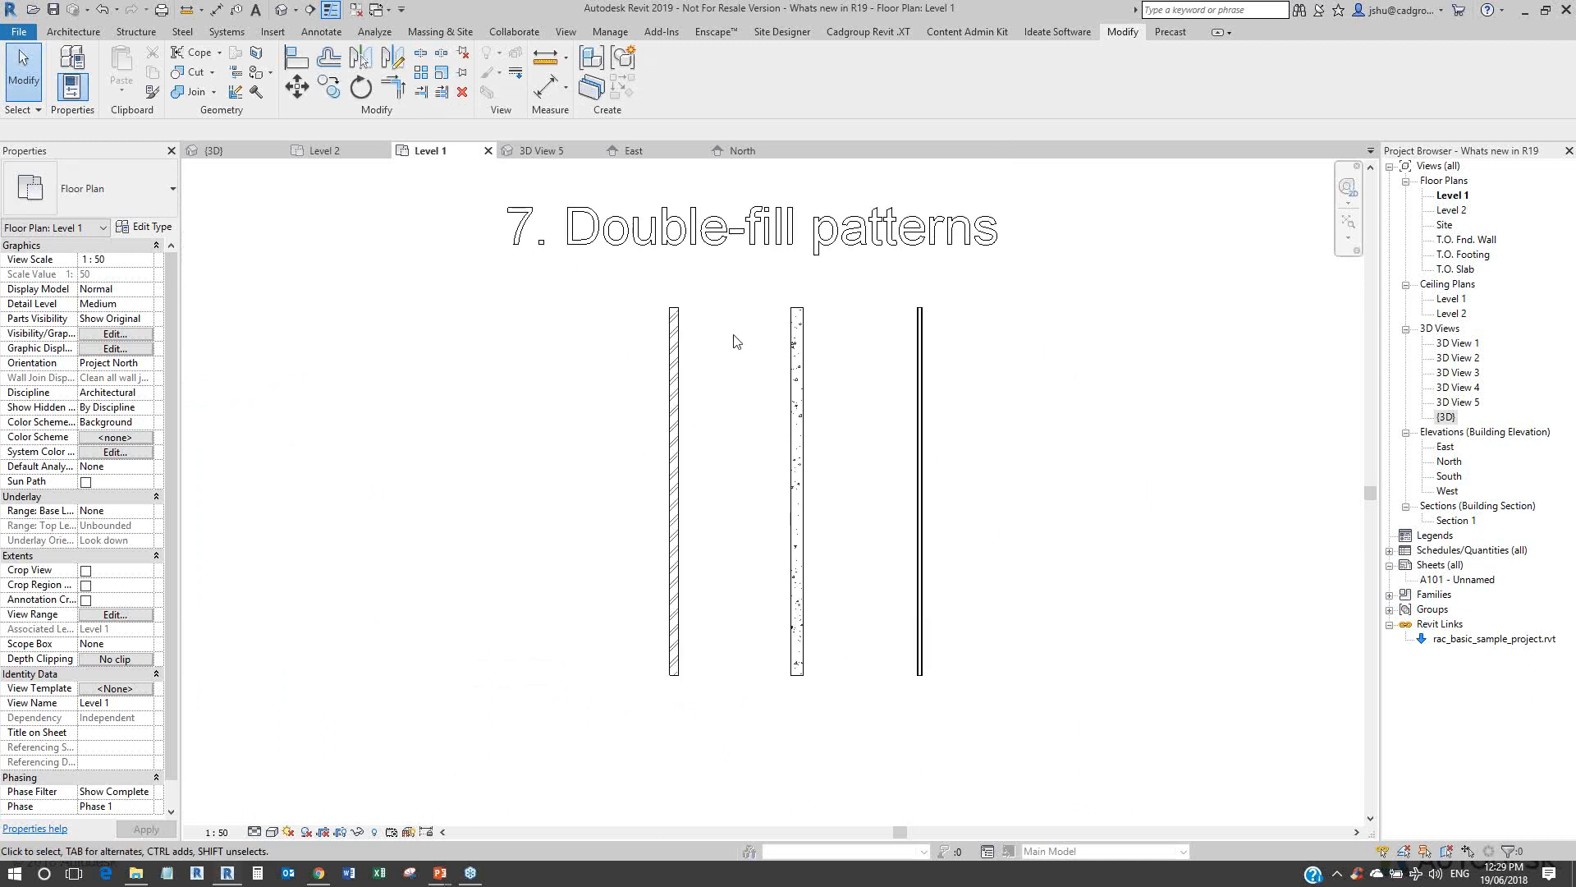
pyautogui.scroll(2, 692, 343)
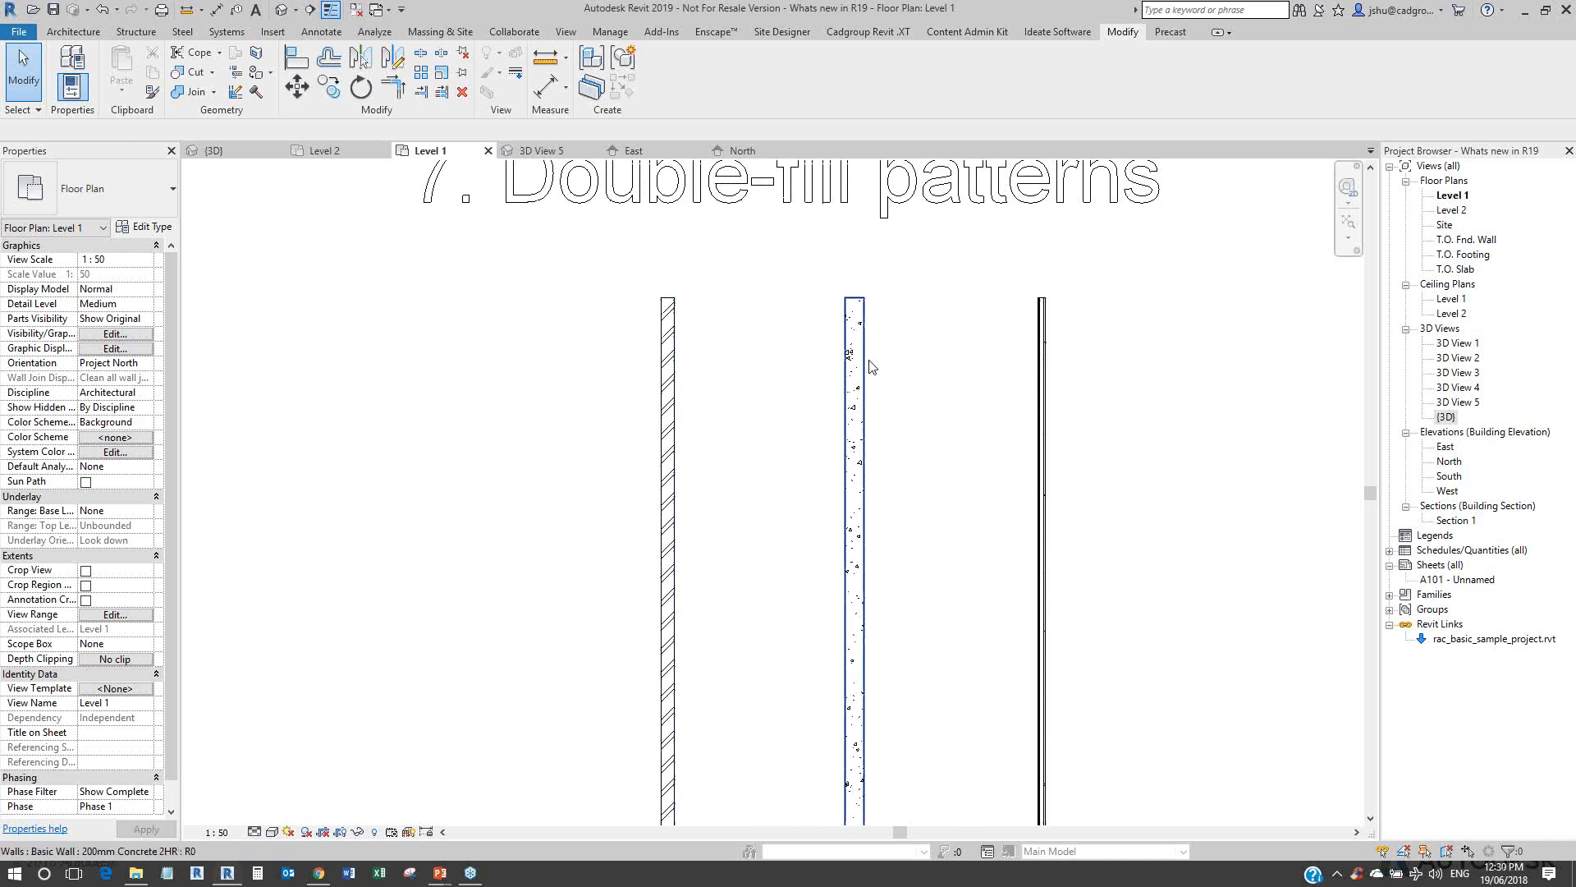
pyautogui.click(116, 334)
pyautogui.click(816, 142)
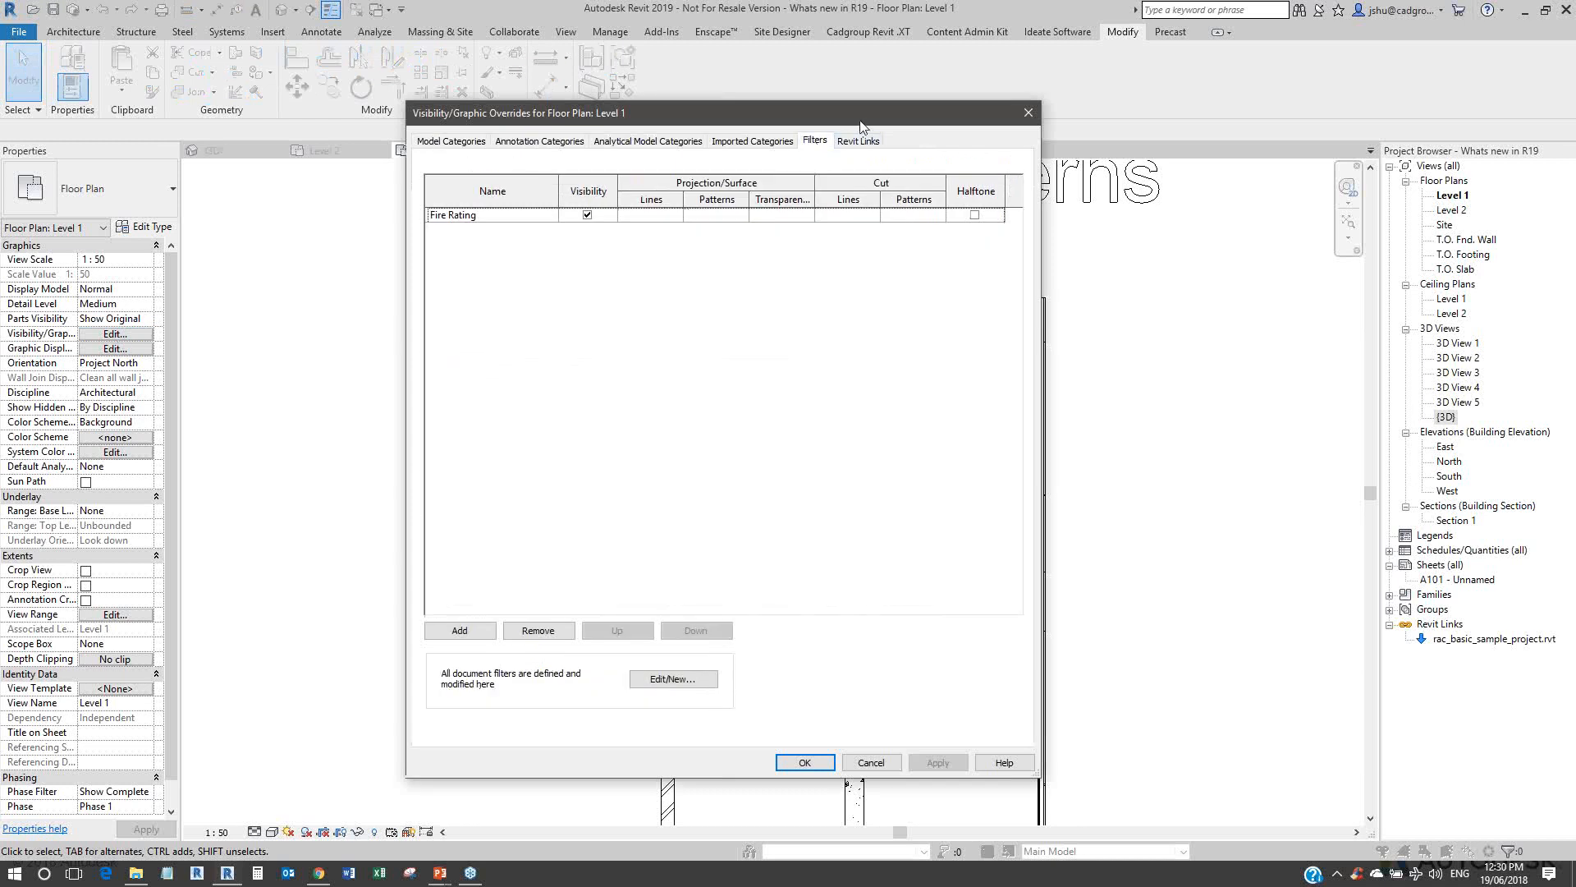
pyautogui.moveTo(854, 123); pyautogui.dragTo(458, 128)
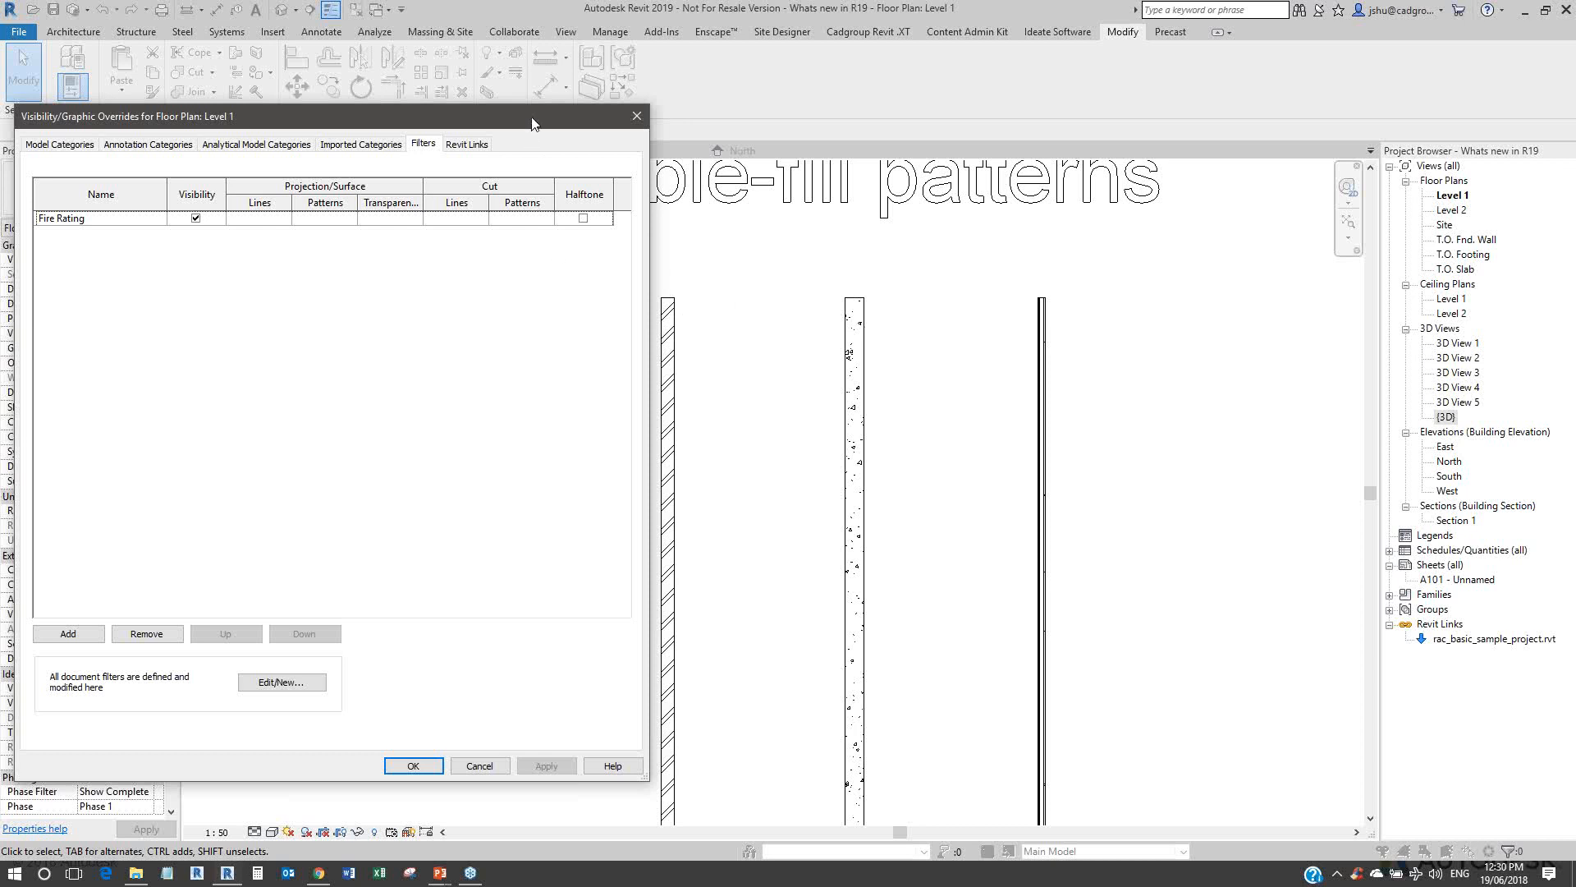
pyautogui.click(519, 219)
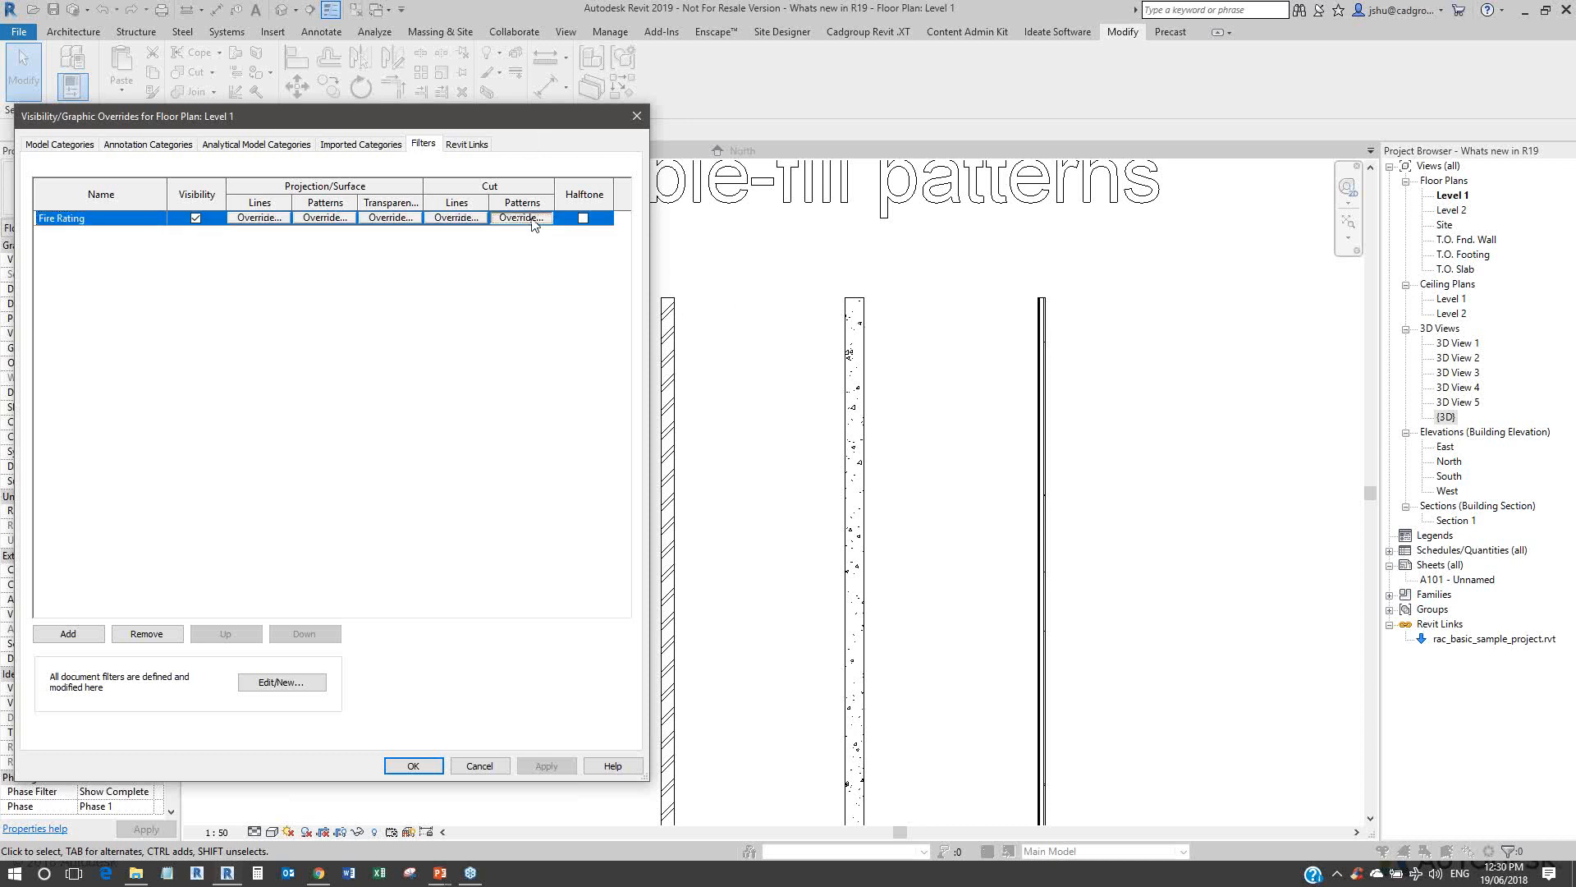
pyautogui.click(522, 218)
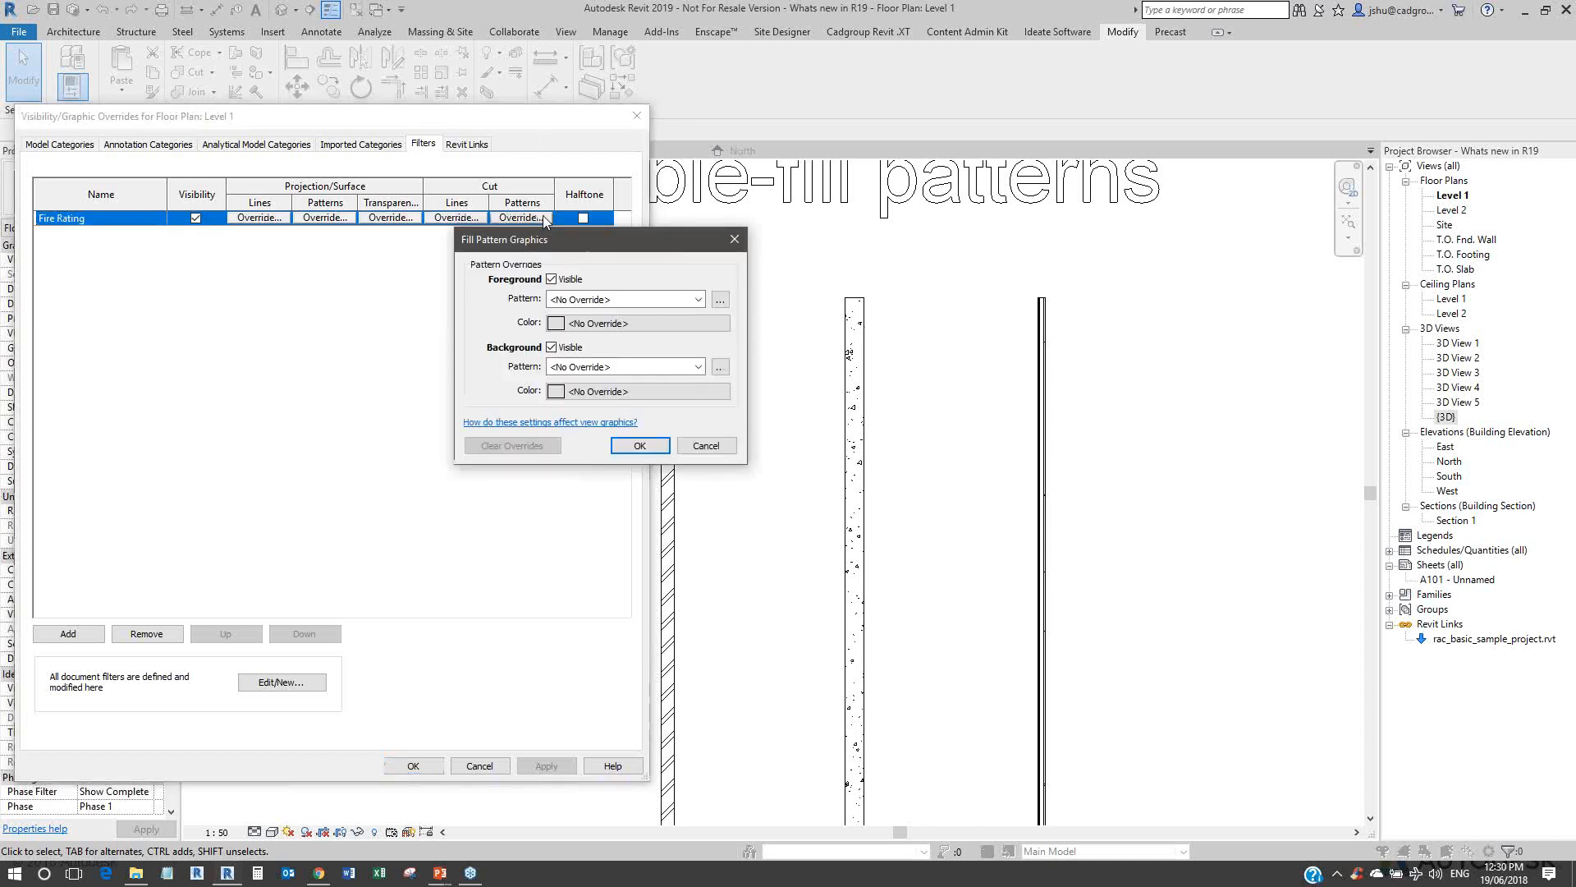
pyautogui.moveTo(564, 237); pyautogui.dragTo(712, 171)
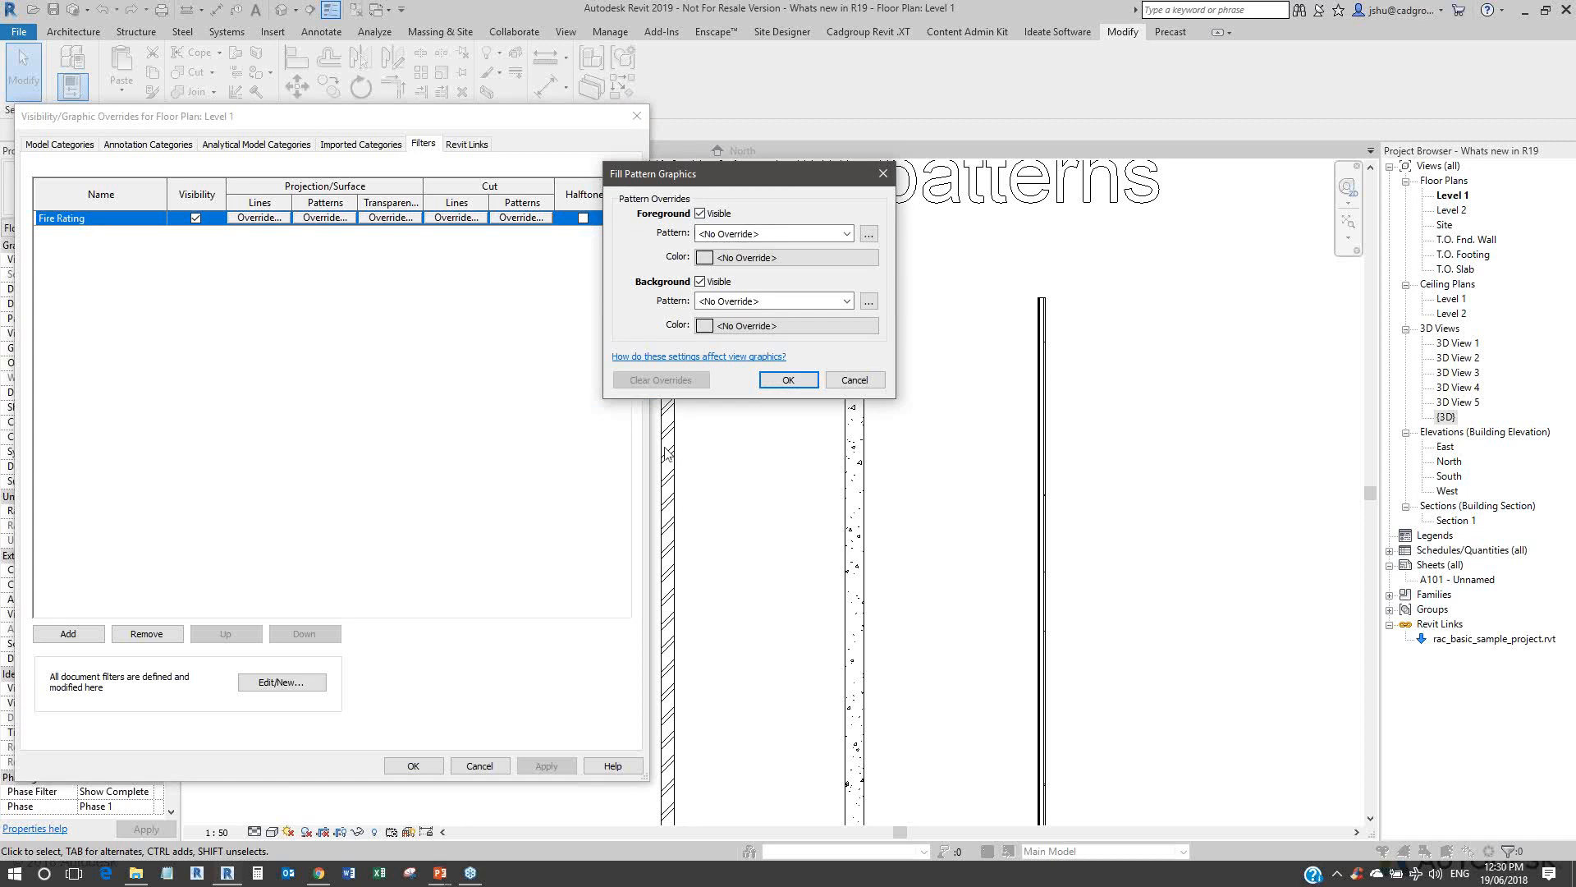
pyautogui.click(769, 308)
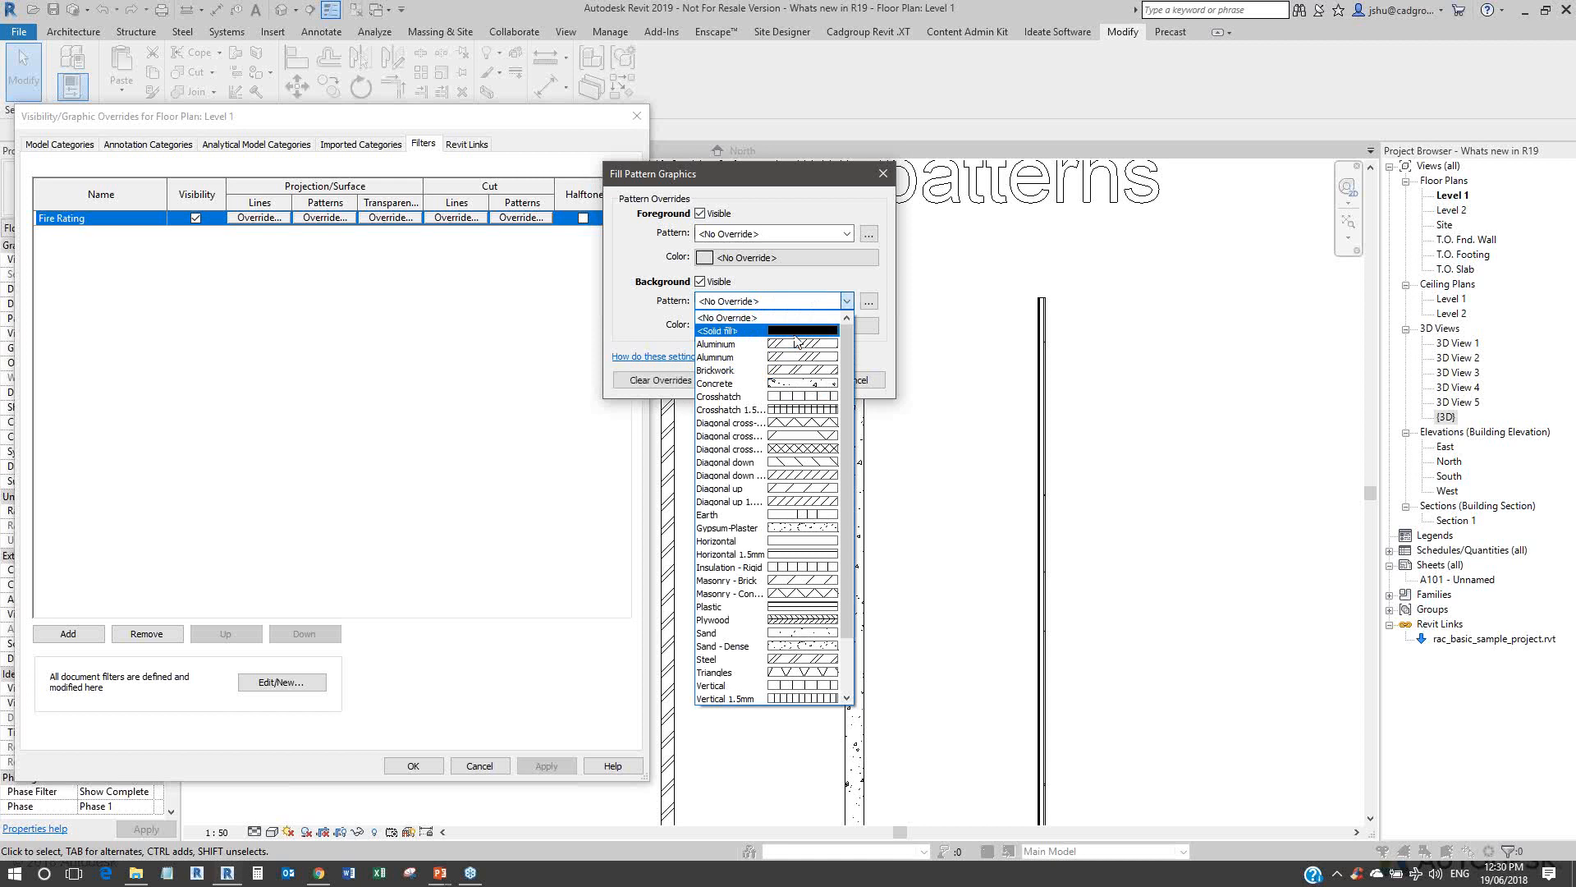
pyautogui.click(785, 328)
# Step: Set the background cut pattern's color to Red
pyautogui.click(785, 327)
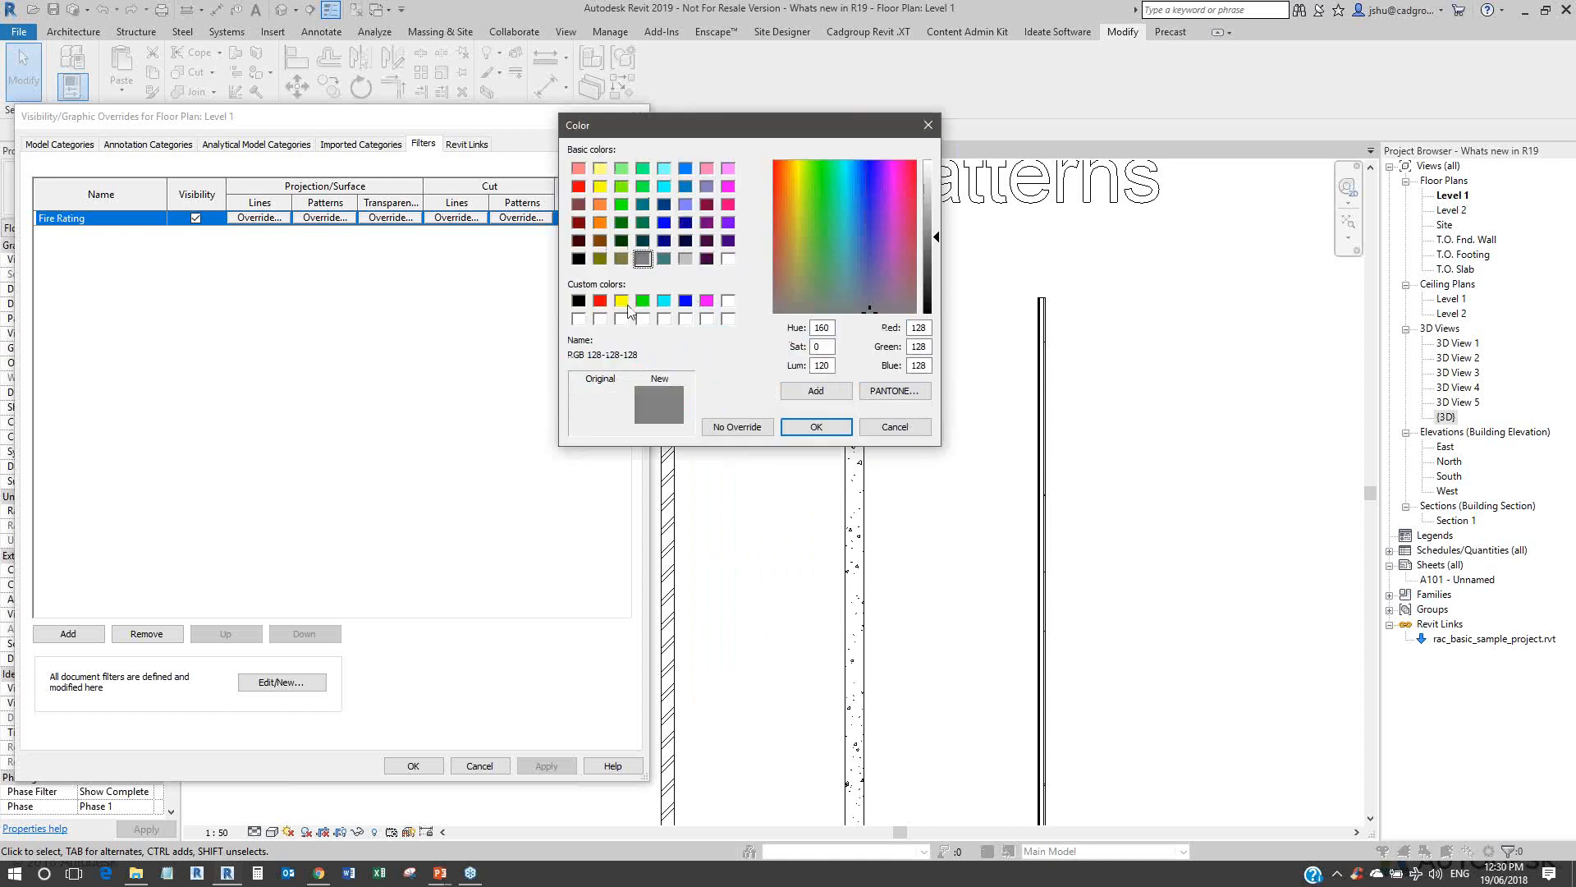
pyautogui.click(600, 300)
pyautogui.click(816, 427)
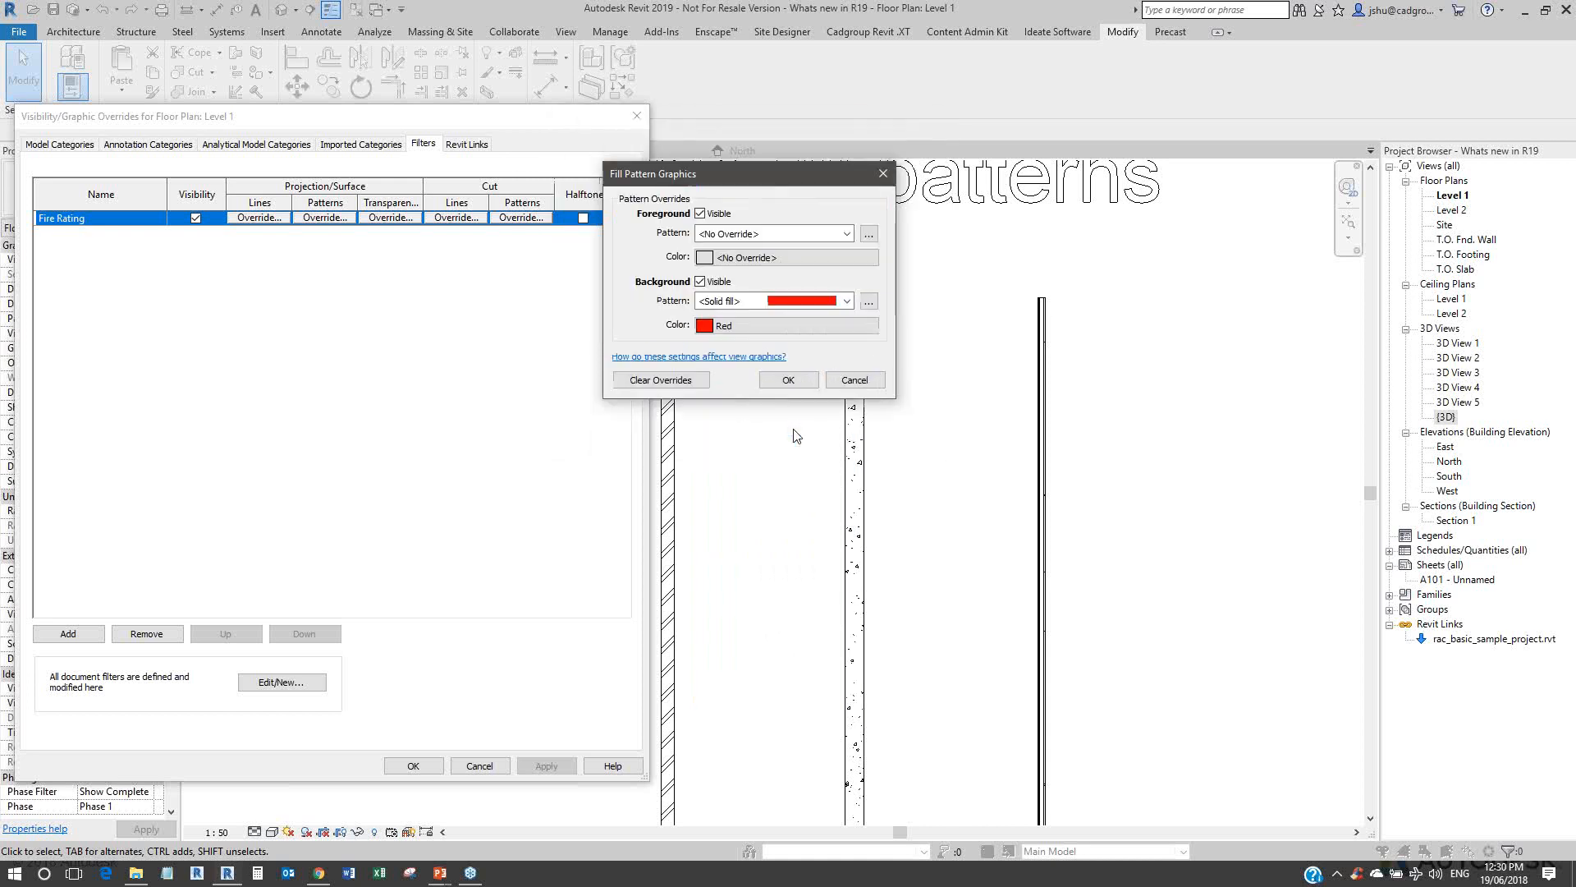
# Step: Set the background cut pattern's color to pink, RGB 255-128-255, and apply the filter override to the Level 1 plan
pyautogui.click(785, 325)
pyautogui.click(728, 168)
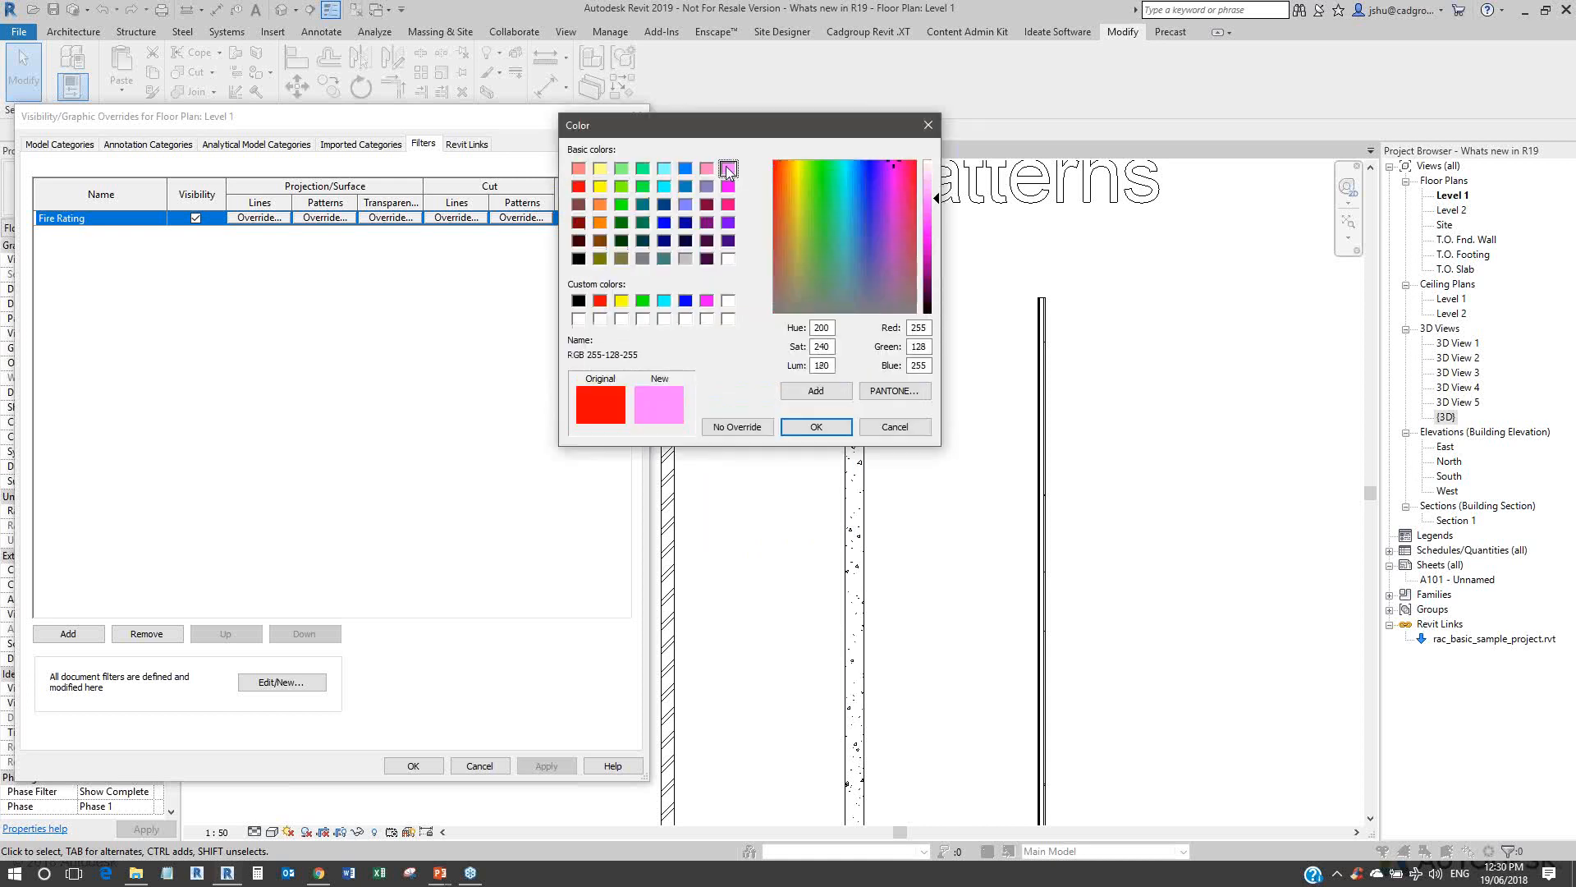
pyautogui.click(816, 427)
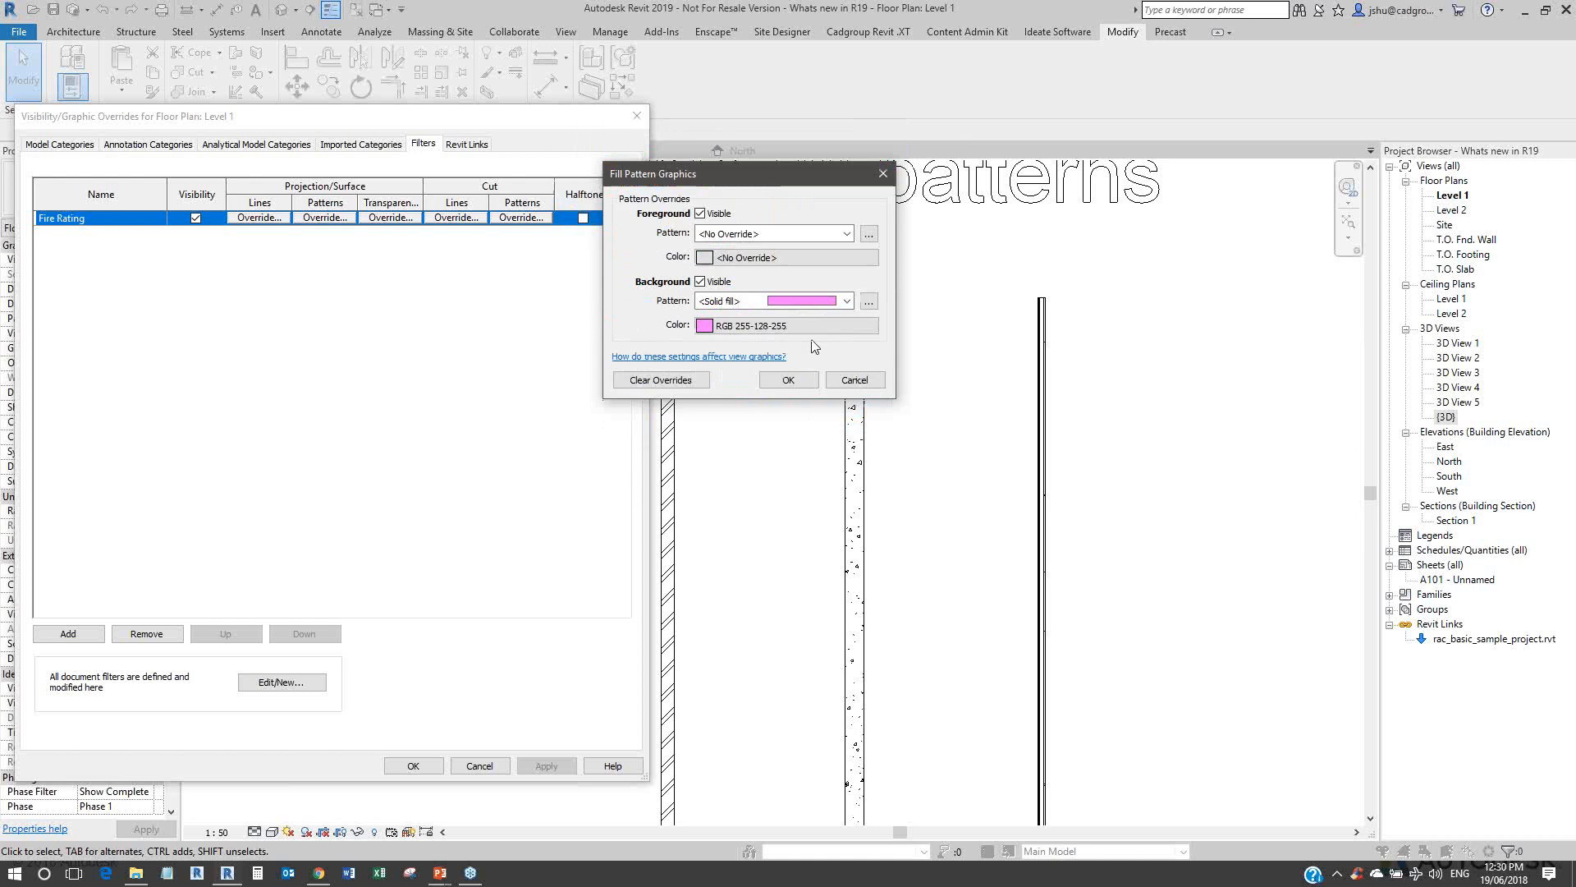
pyautogui.click(784, 386)
pyautogui.click(410, 767)
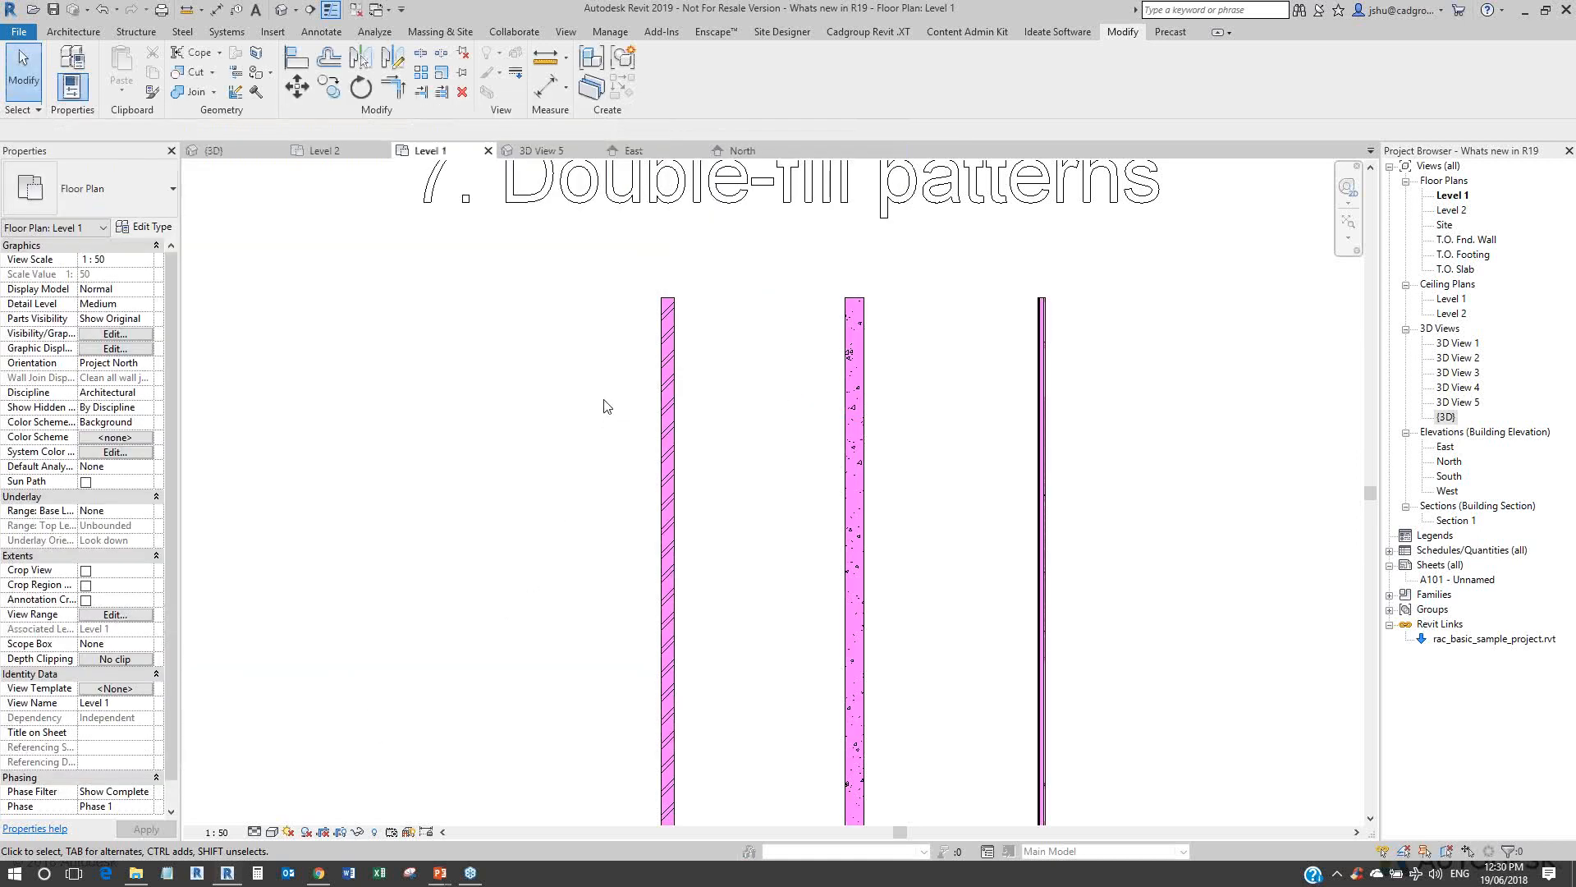
# Step: Edit the text note under the Text Alignment heading and copy its second verse, starting "O thou, my lovely boy"
pyautogui.scroll(3, 604, 402)
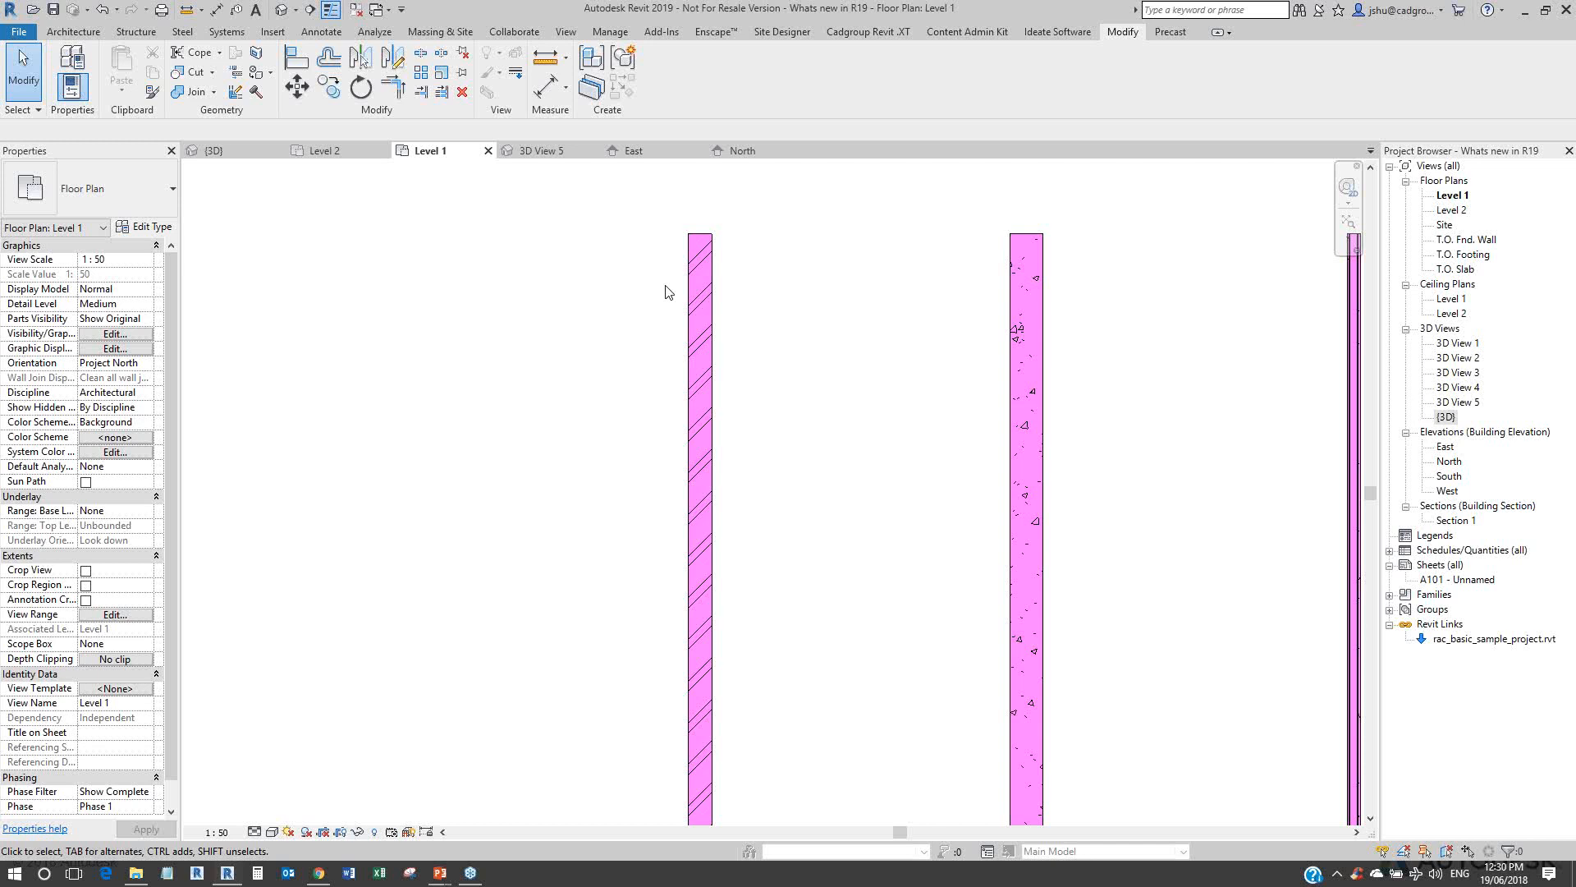
pyautogui.scroll(-6, 837, 353)
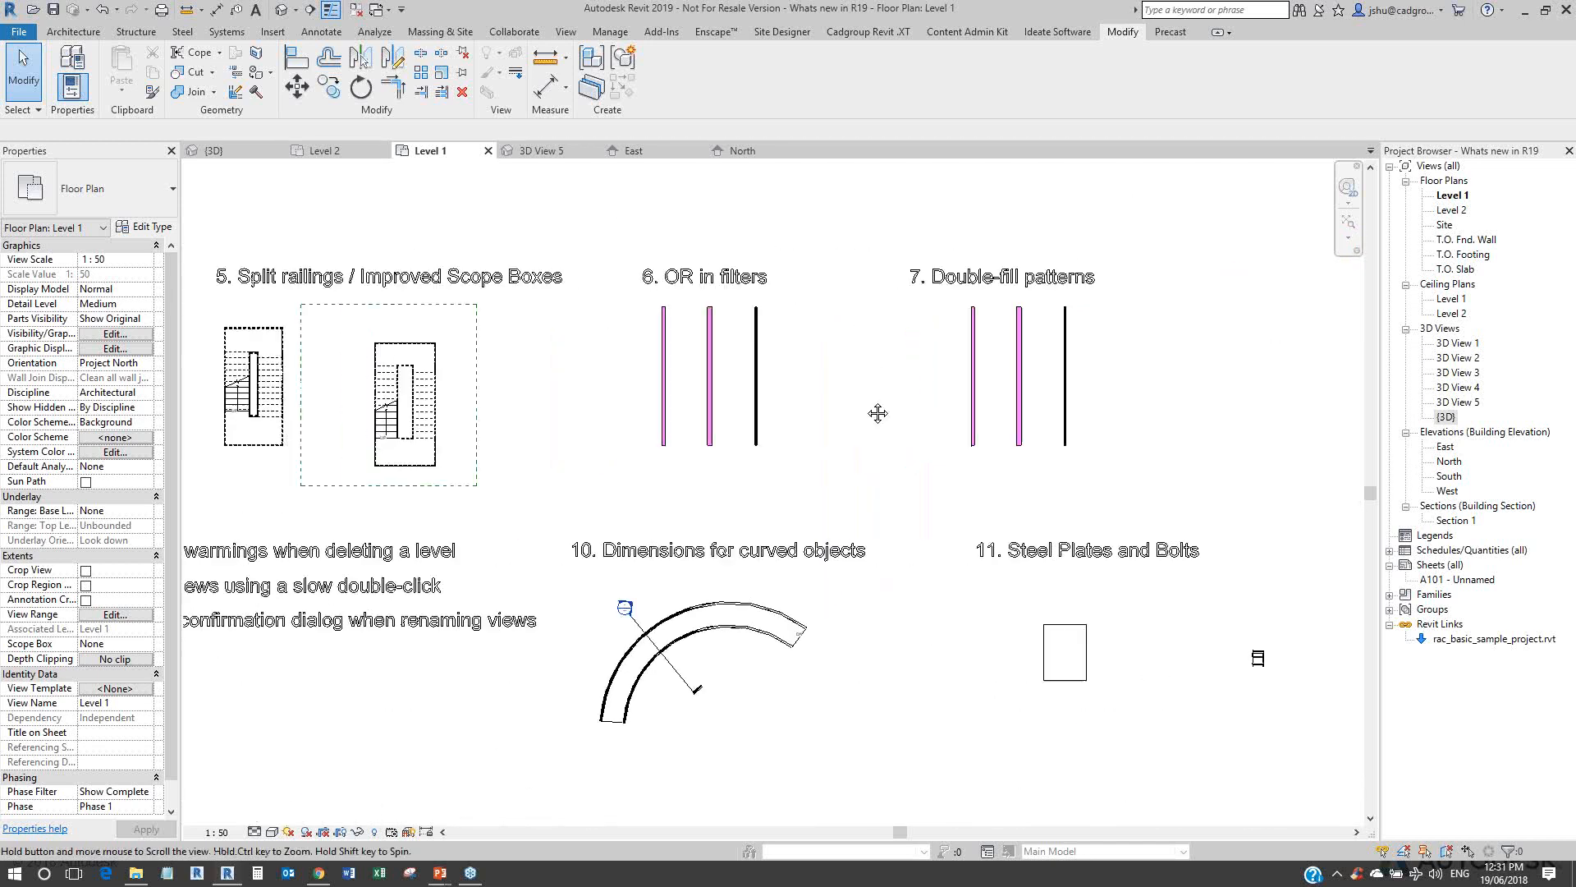
pyautogui.moveTo(877, 412); pyautogui.dragTo(1017, 354, button='middle')
pyautogui.scroll(-2, 872, 404)
pyautogui.moveTo(626, 465); pyautogui.dragTo(873, 412, button='middle')
pyautogui.scroll(1, 540, 451)
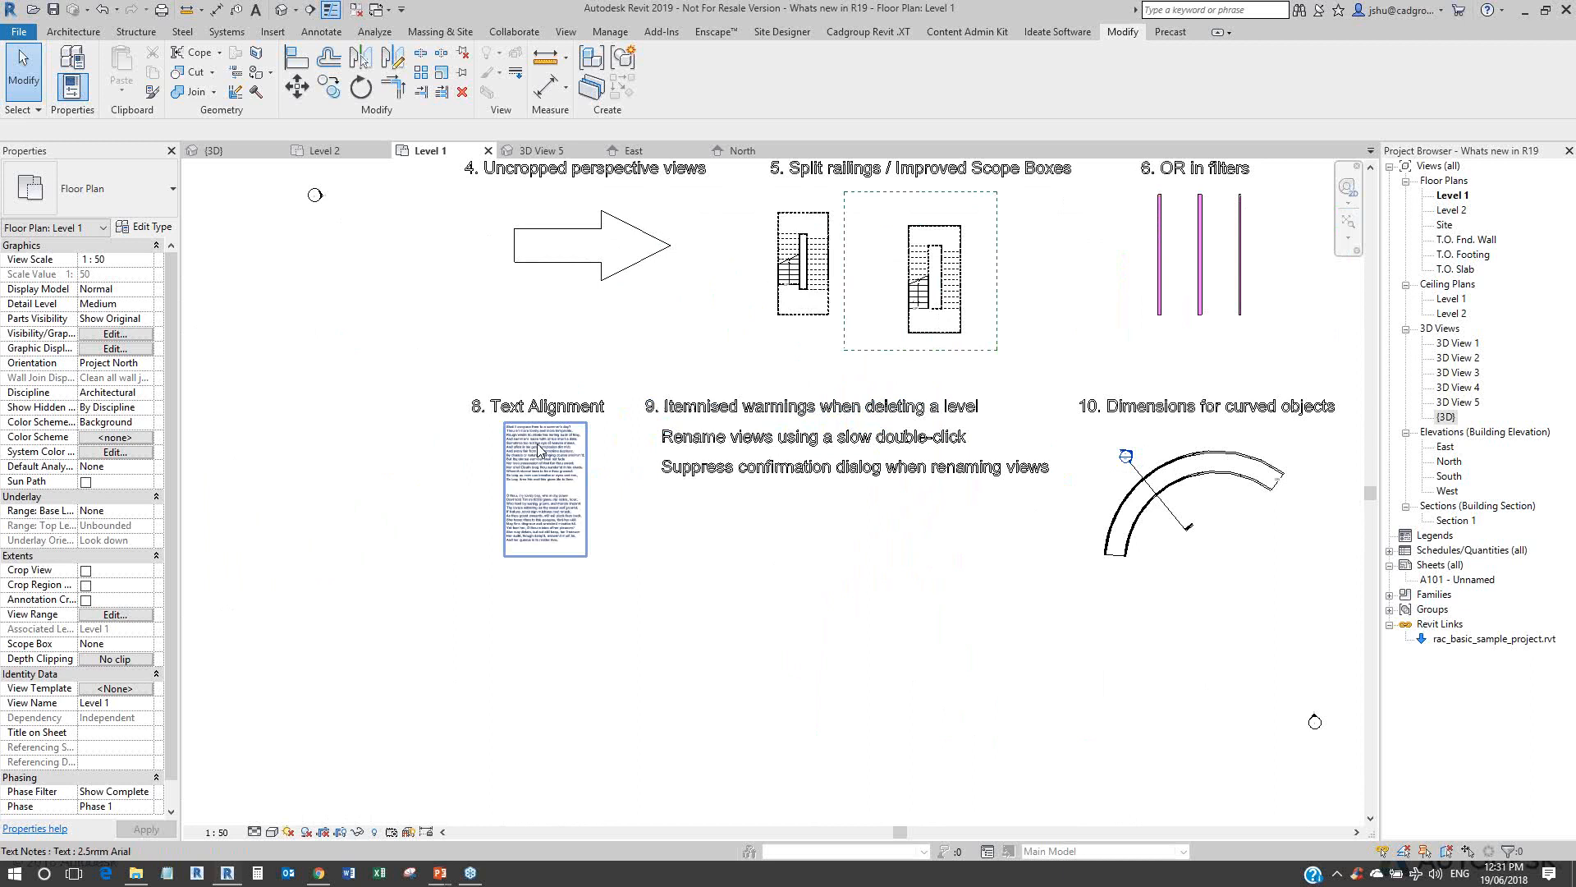
pyautogui.scroll(3, 540, 451)
pyautogui.click(540, 452)
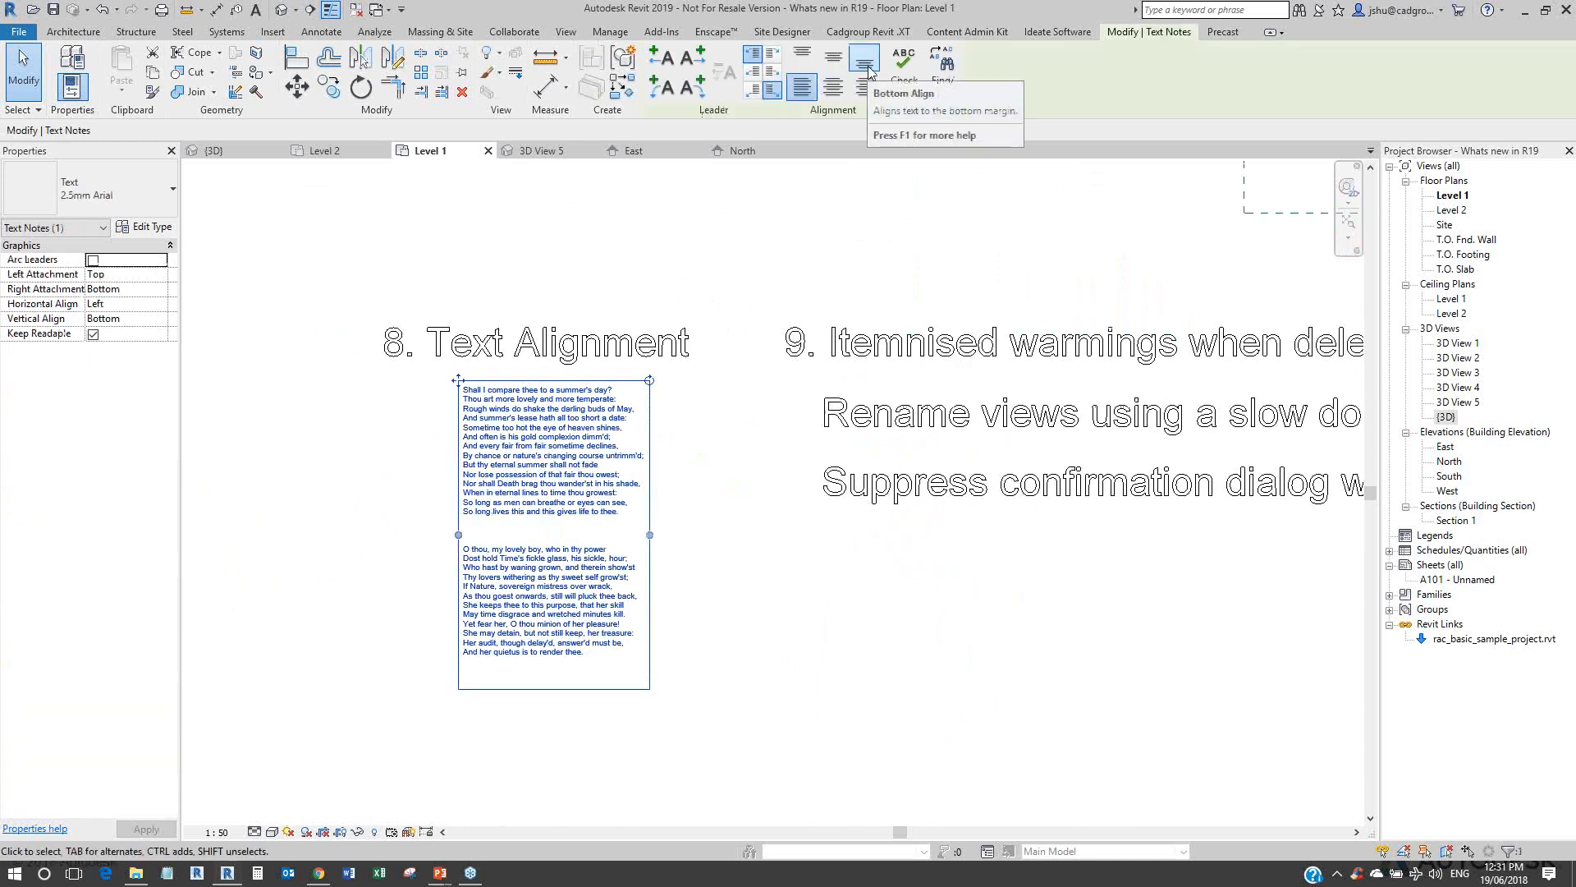
pyautogui.doubleClick(613, 517)
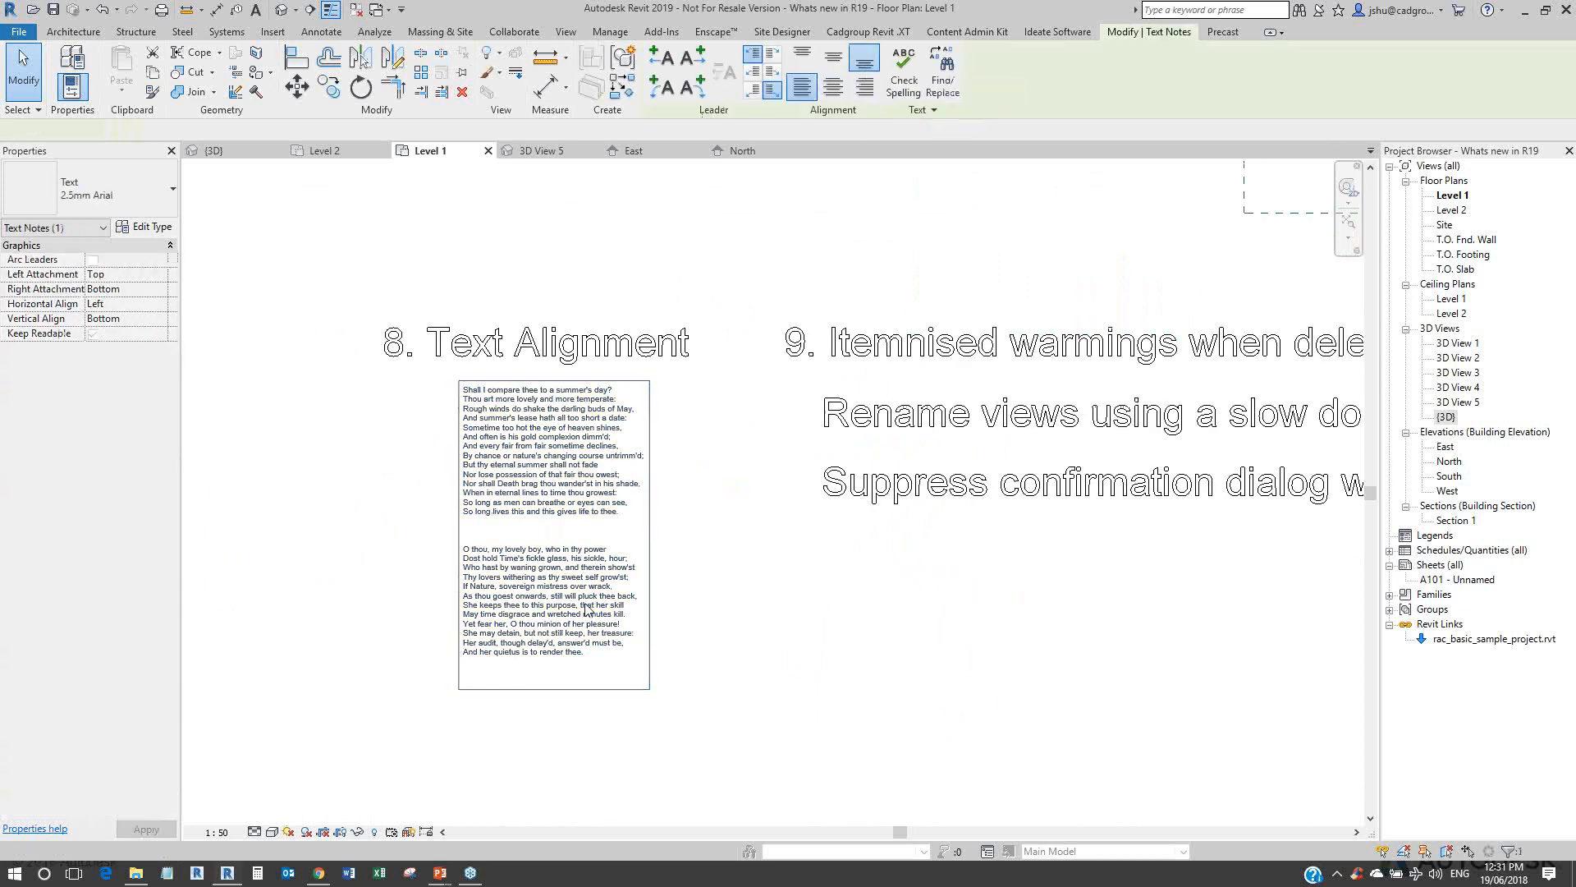
pyautogui.moveTo(587, 653); pyautogui.dragTo(464, 545)
pyautogui.hotkey('ctrl', 'c')
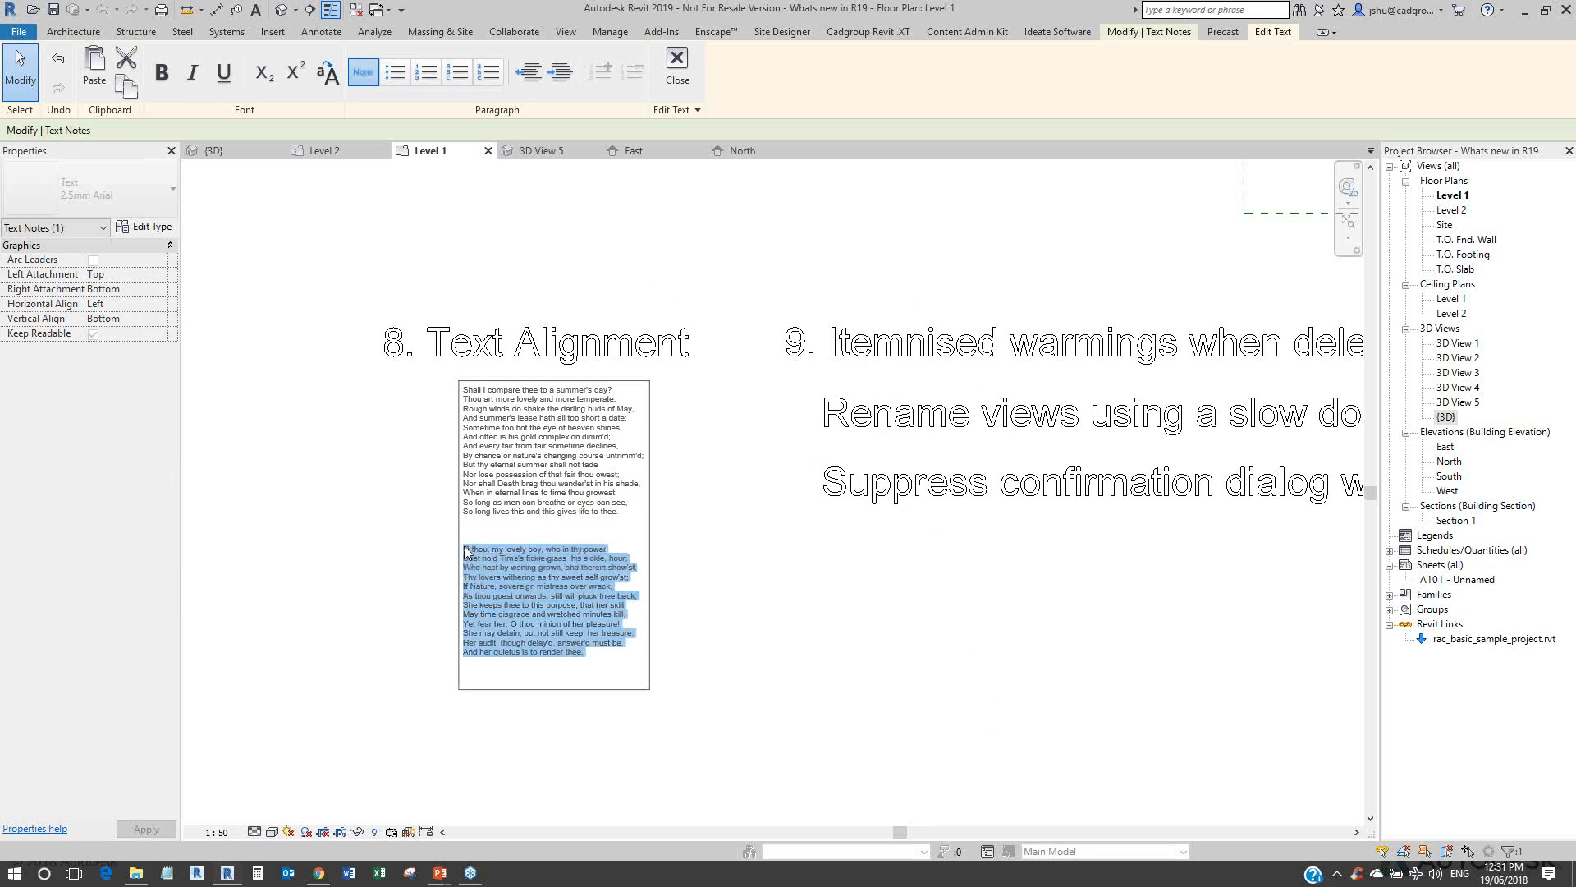
# Step: Paste the copied verse at the end of the bottom-aligned text note, after a blank line, and finish editing the text
pyautogui.click(608, 668)
pyautogui.press('Return')
pyautogui.press('Return')
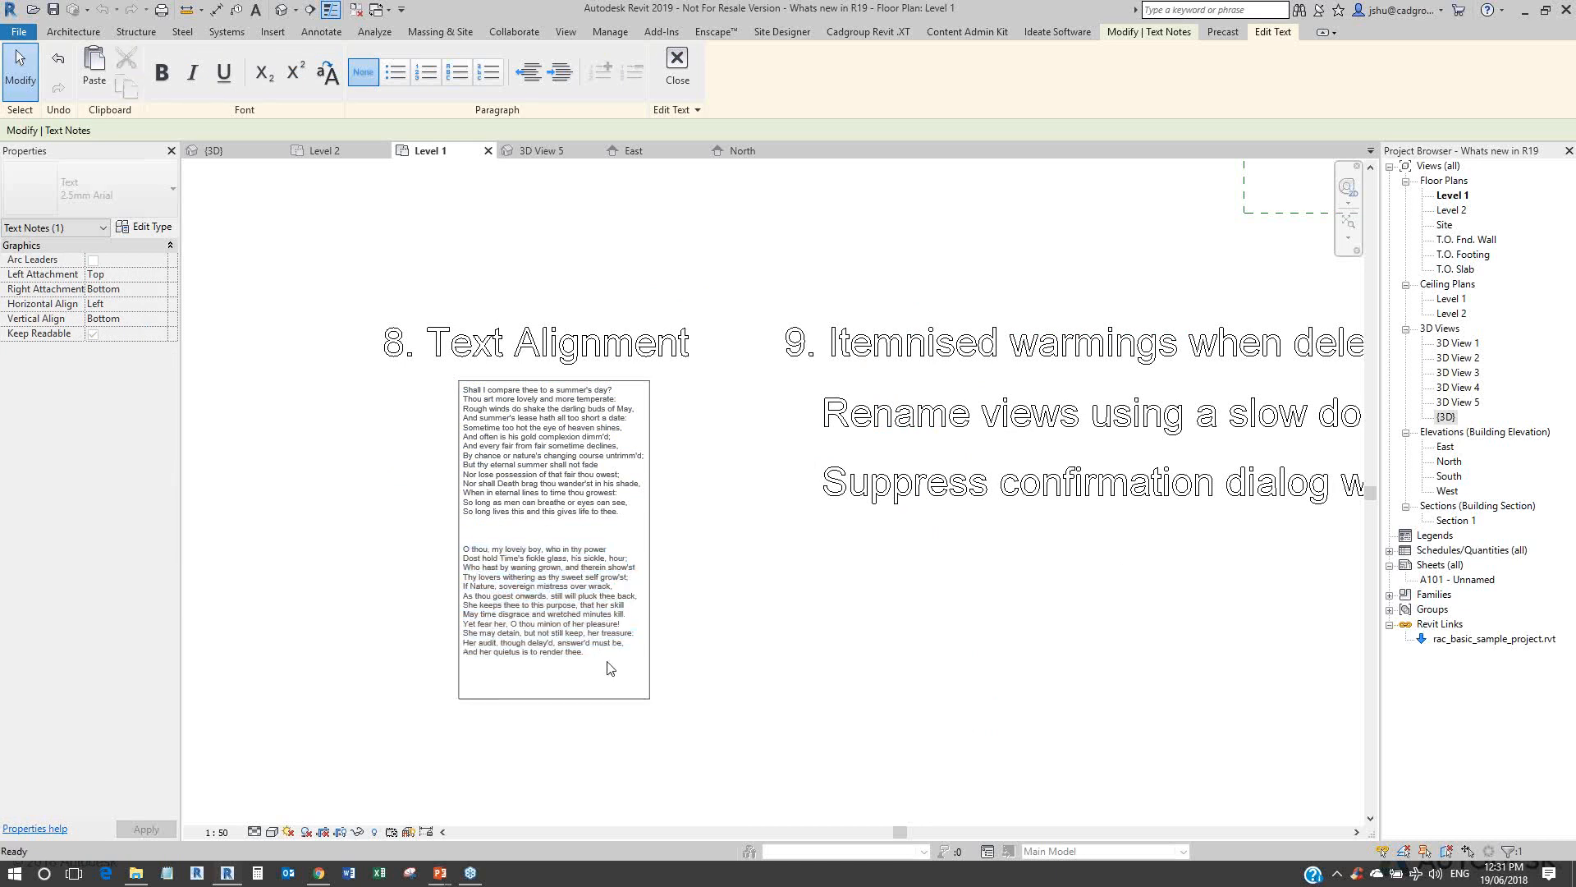
pyautogui.hotkey('ctrl', 'v')
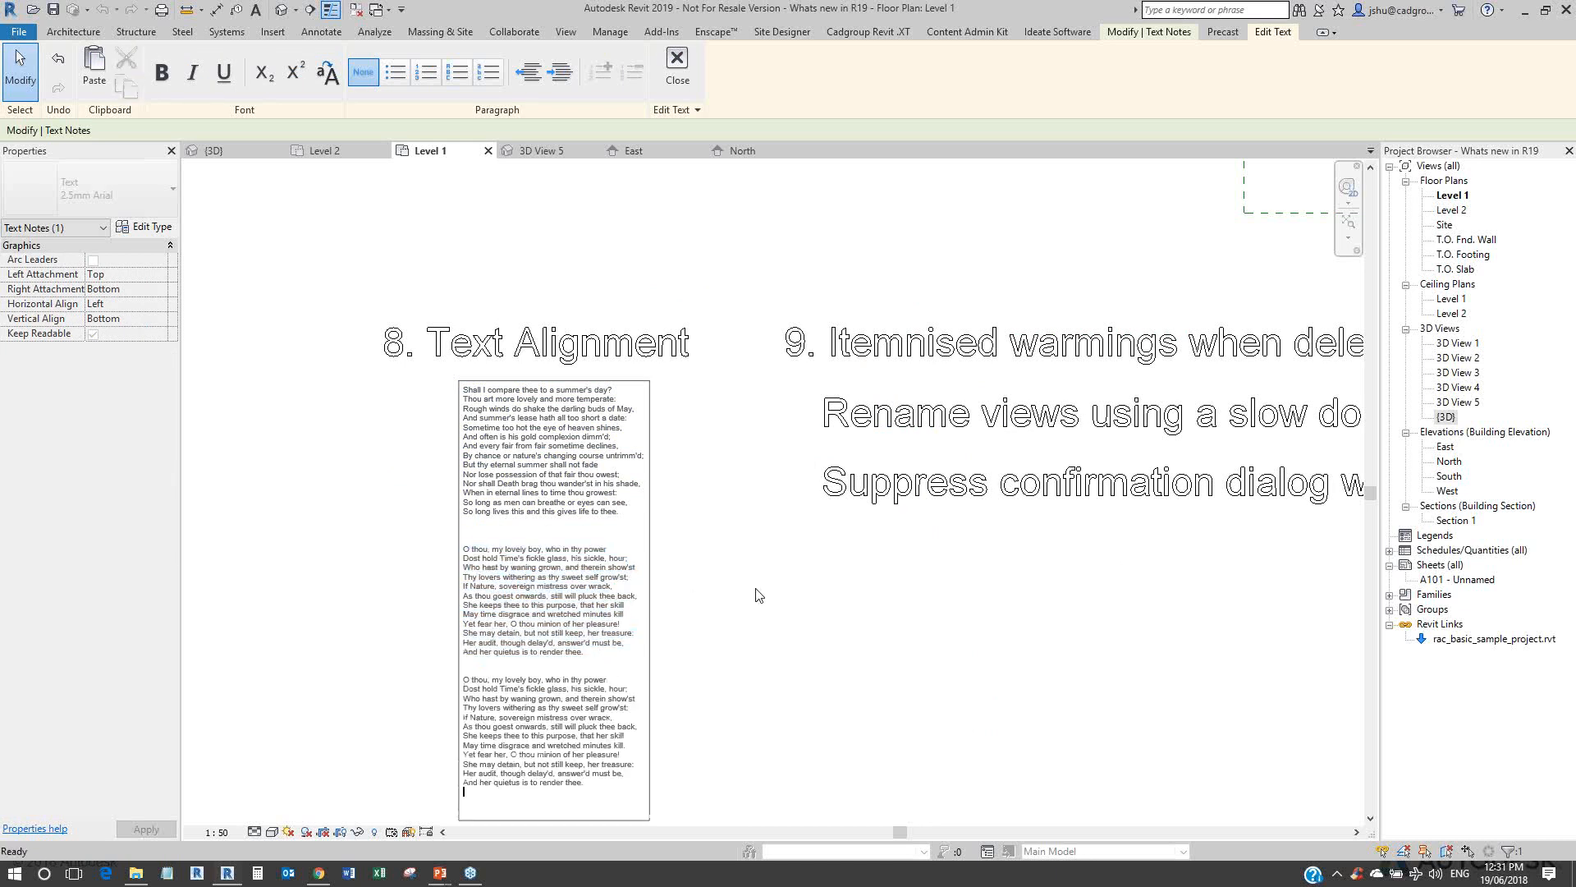
pyautogui.click(757, 593)
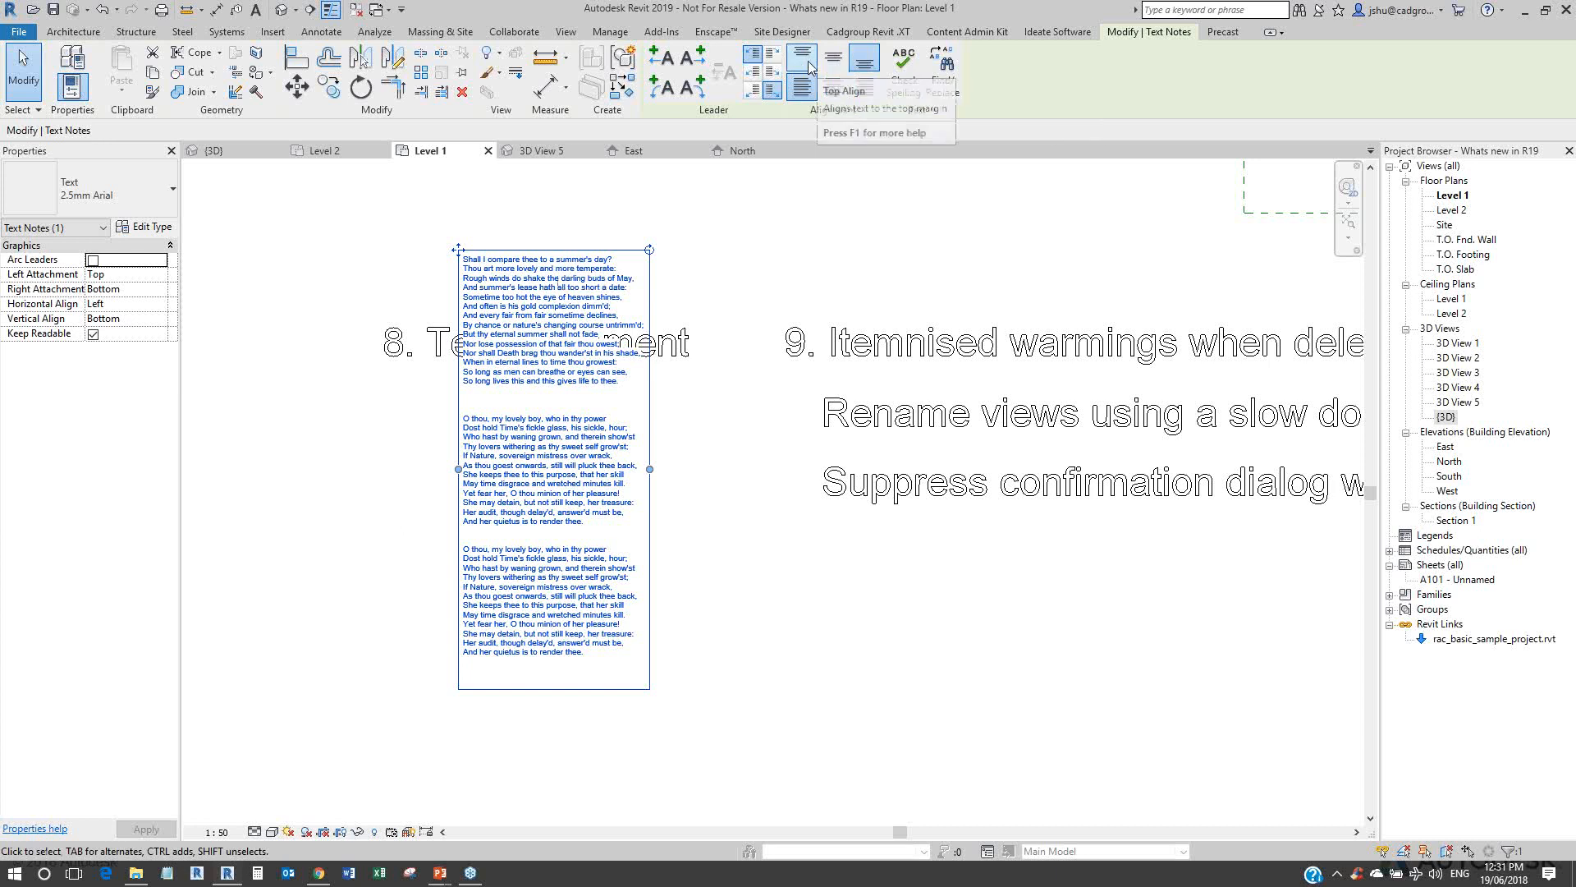
# Step: Examine the item 9 notes in the Level 1 plan about level deletion warnings and renaming views
pyautogui.scroll(-2, 805, 256)
pyautogui.moveTo(805, 256); pyautogui.dragTo(689, 295, button='middle')
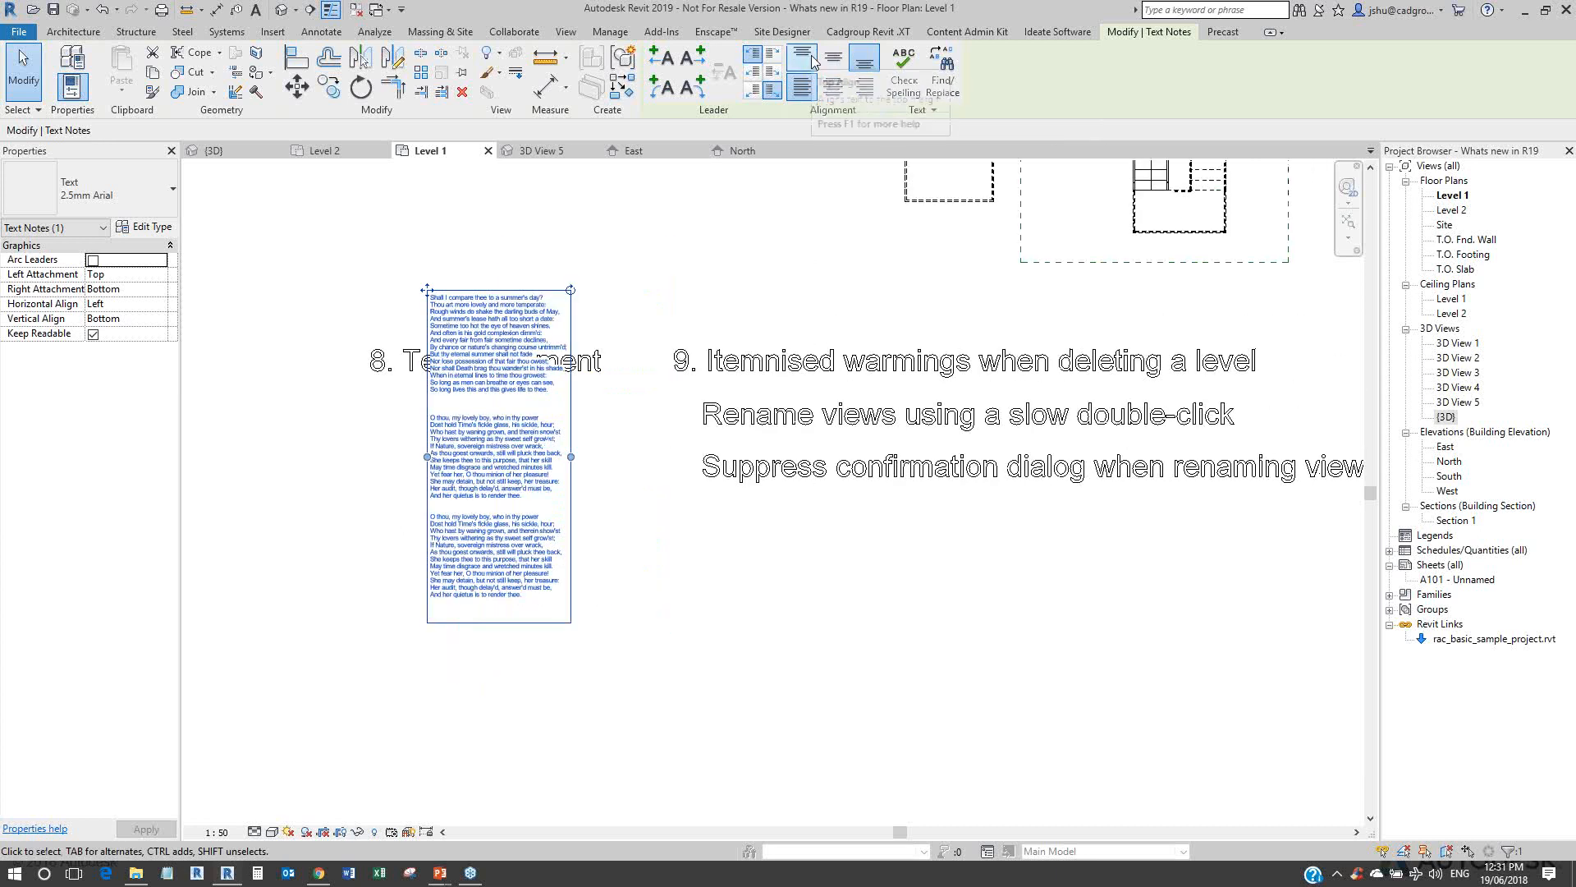
pyautogui.scroll(-1, 800, 166)
pyautogui.moveTo(890, 288); pyautogui.dragTo(694, 342, button='middle')
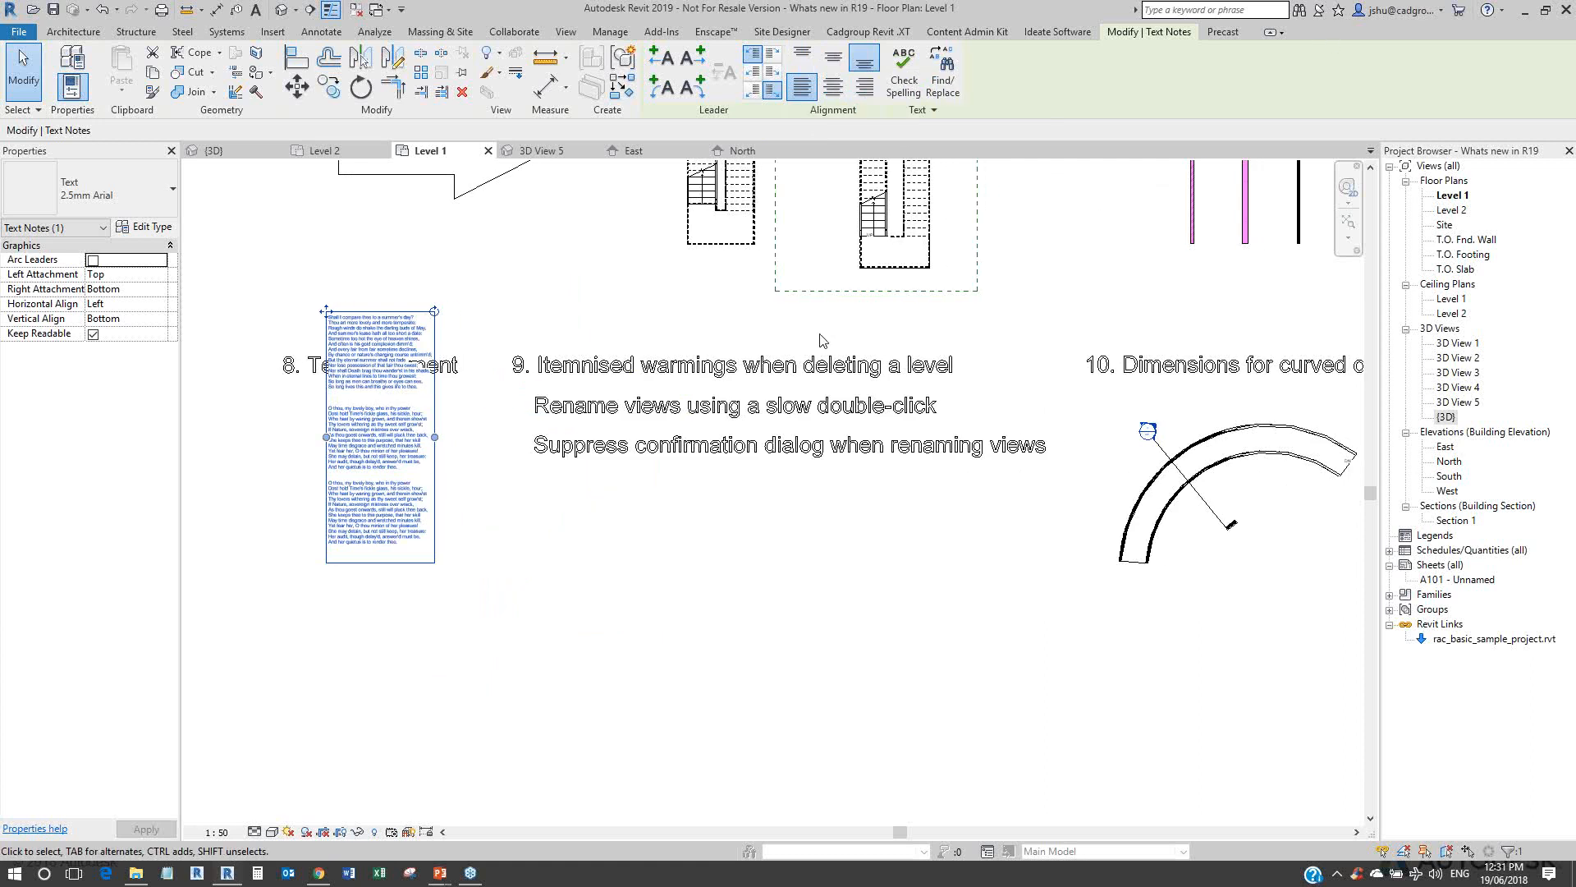
pyautogui.moveTo(898, 362); pyautogui.dragTo(760, 396, button='middle')
pyautogui.scroll(2, 759, 397)
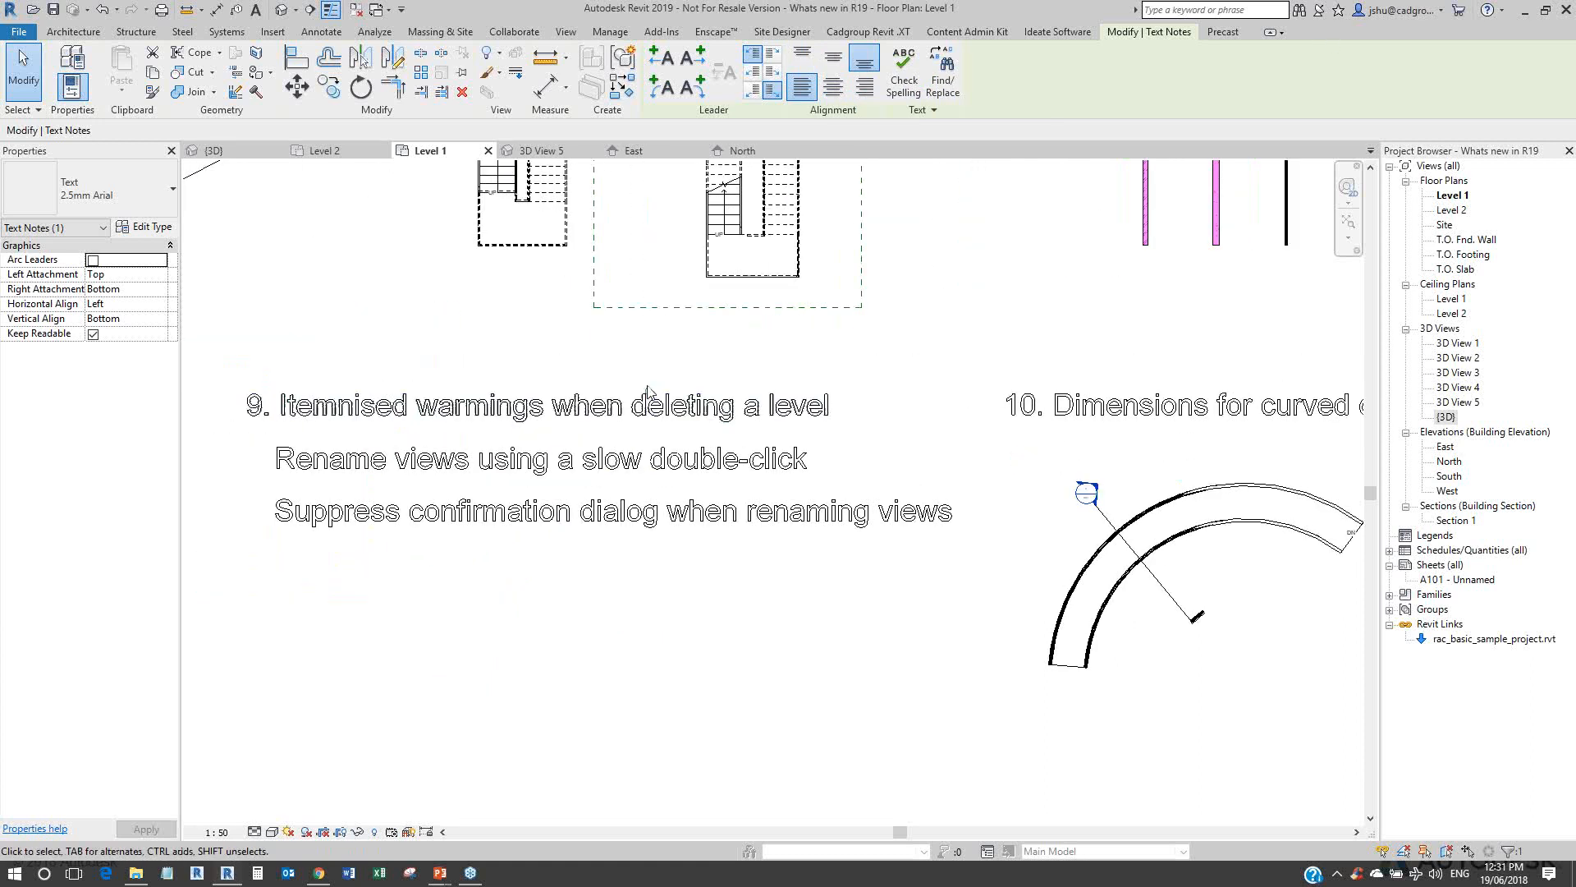
pyautogui.scroll(-1, 647, 397)
pyautogui.scroll(-1, 695, 401)
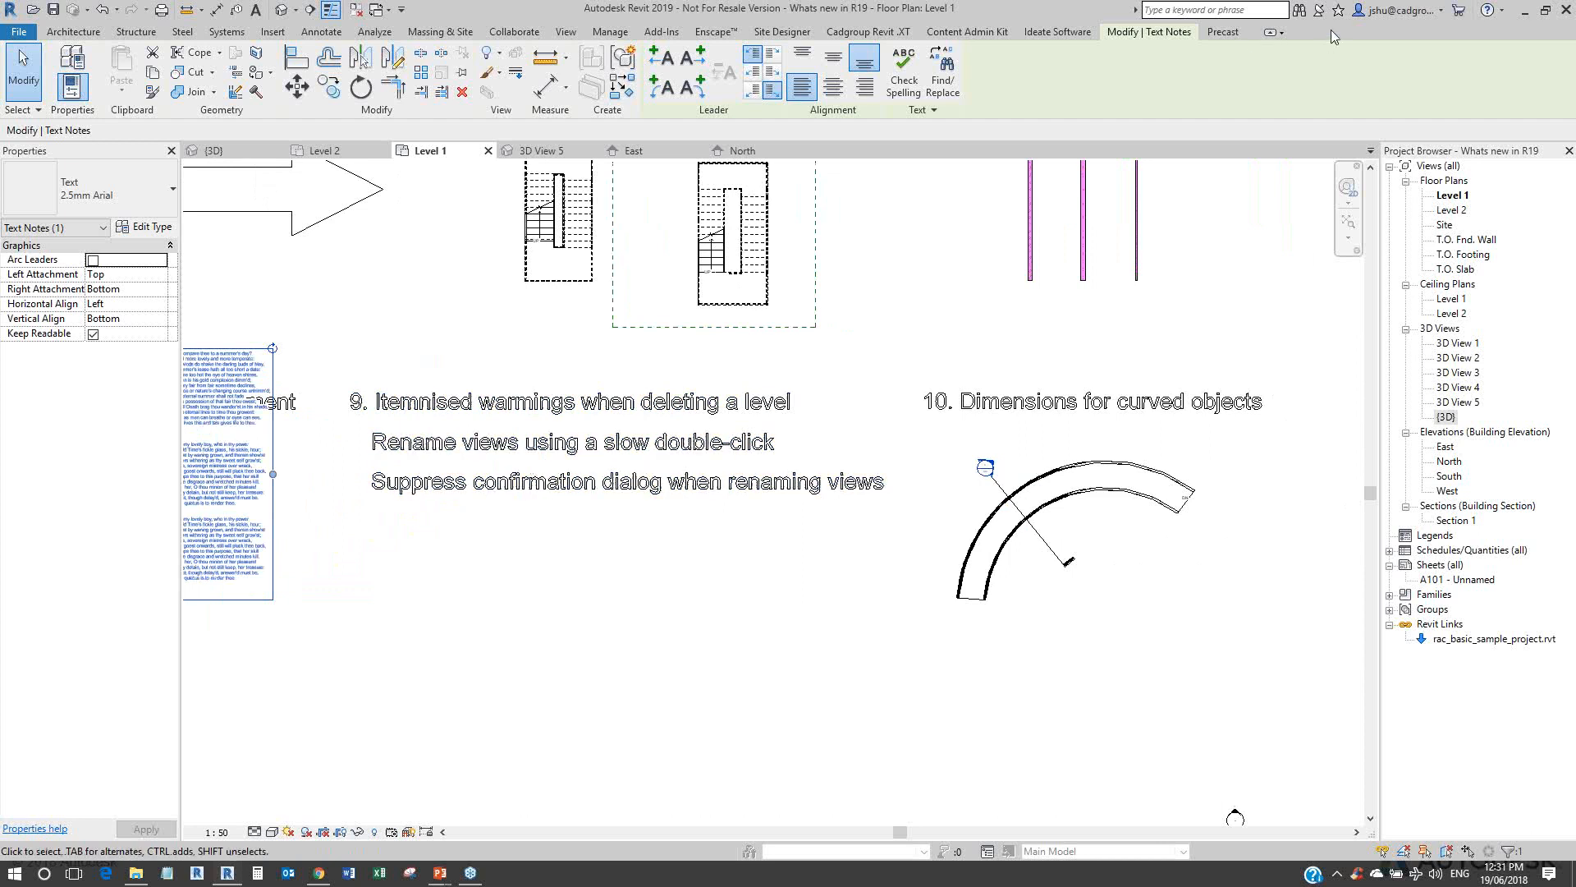
# Step: Open the Level 1 floor plan's name for editing in the Project Browser
pyautogui.click(1453, 197)
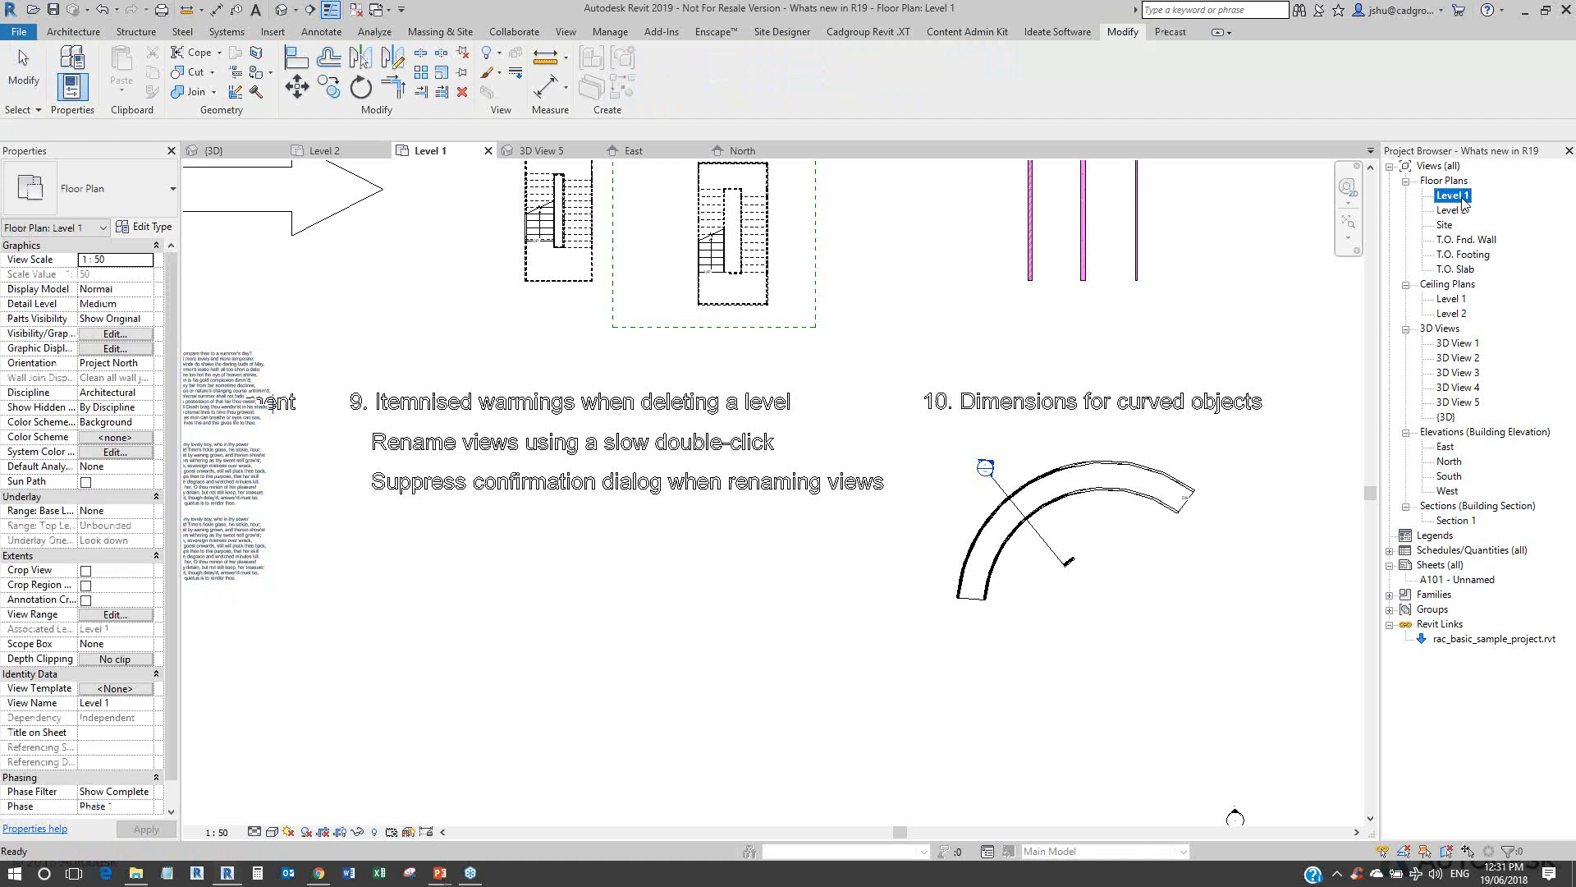
pyautogui.click(1466, 199)
pyautogui.click(1454, 211)
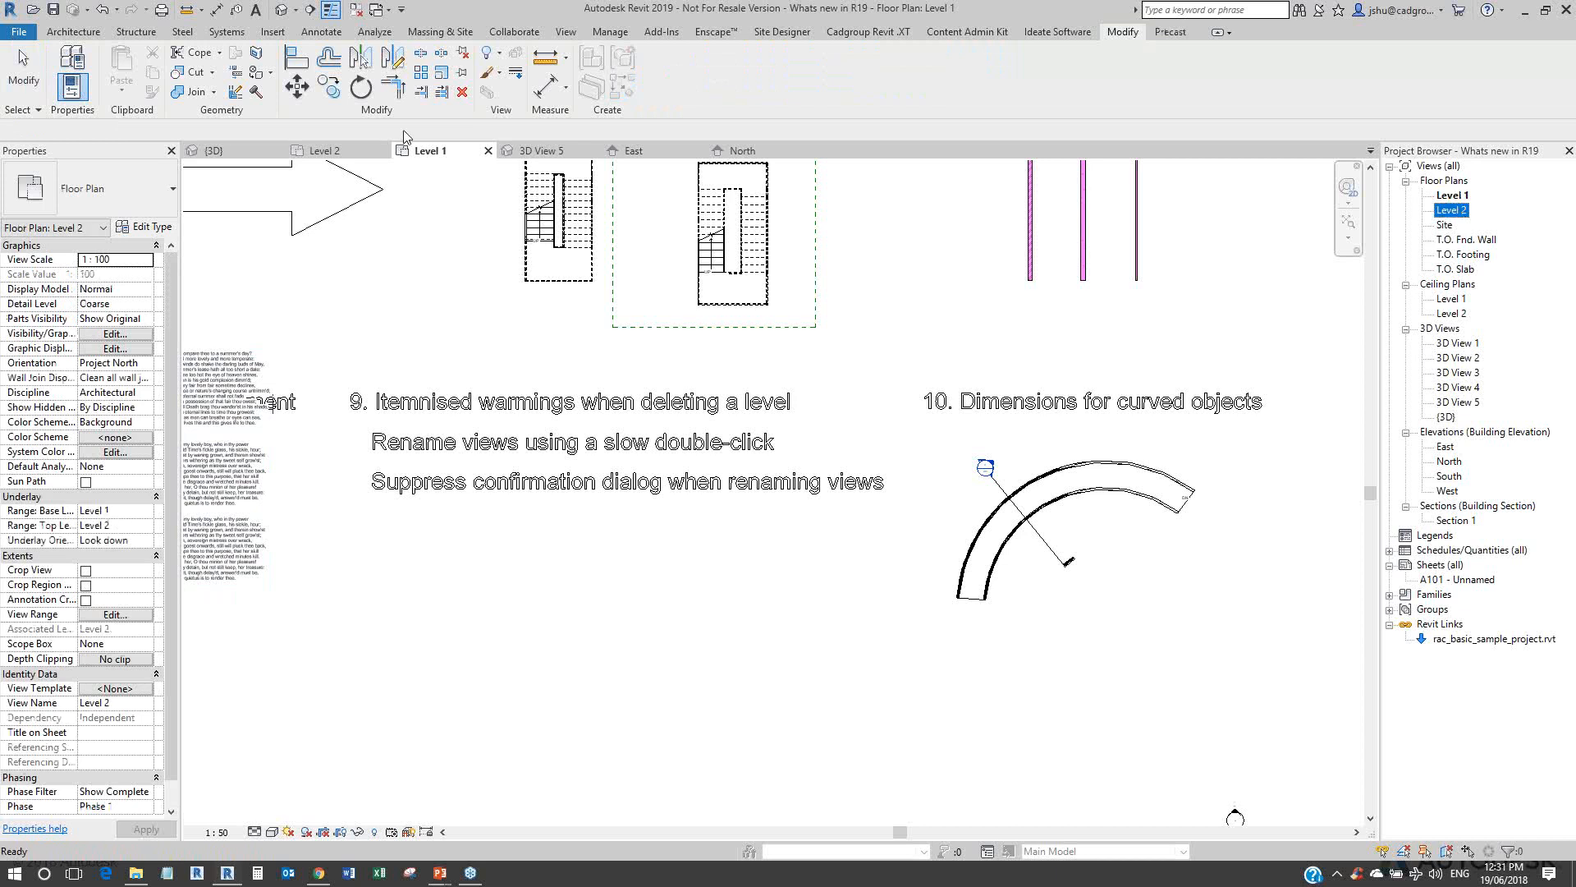
# Step: Set the {3D} view's scope box to None and select the large concrete floor slab
pyautogui.click(214, 151)
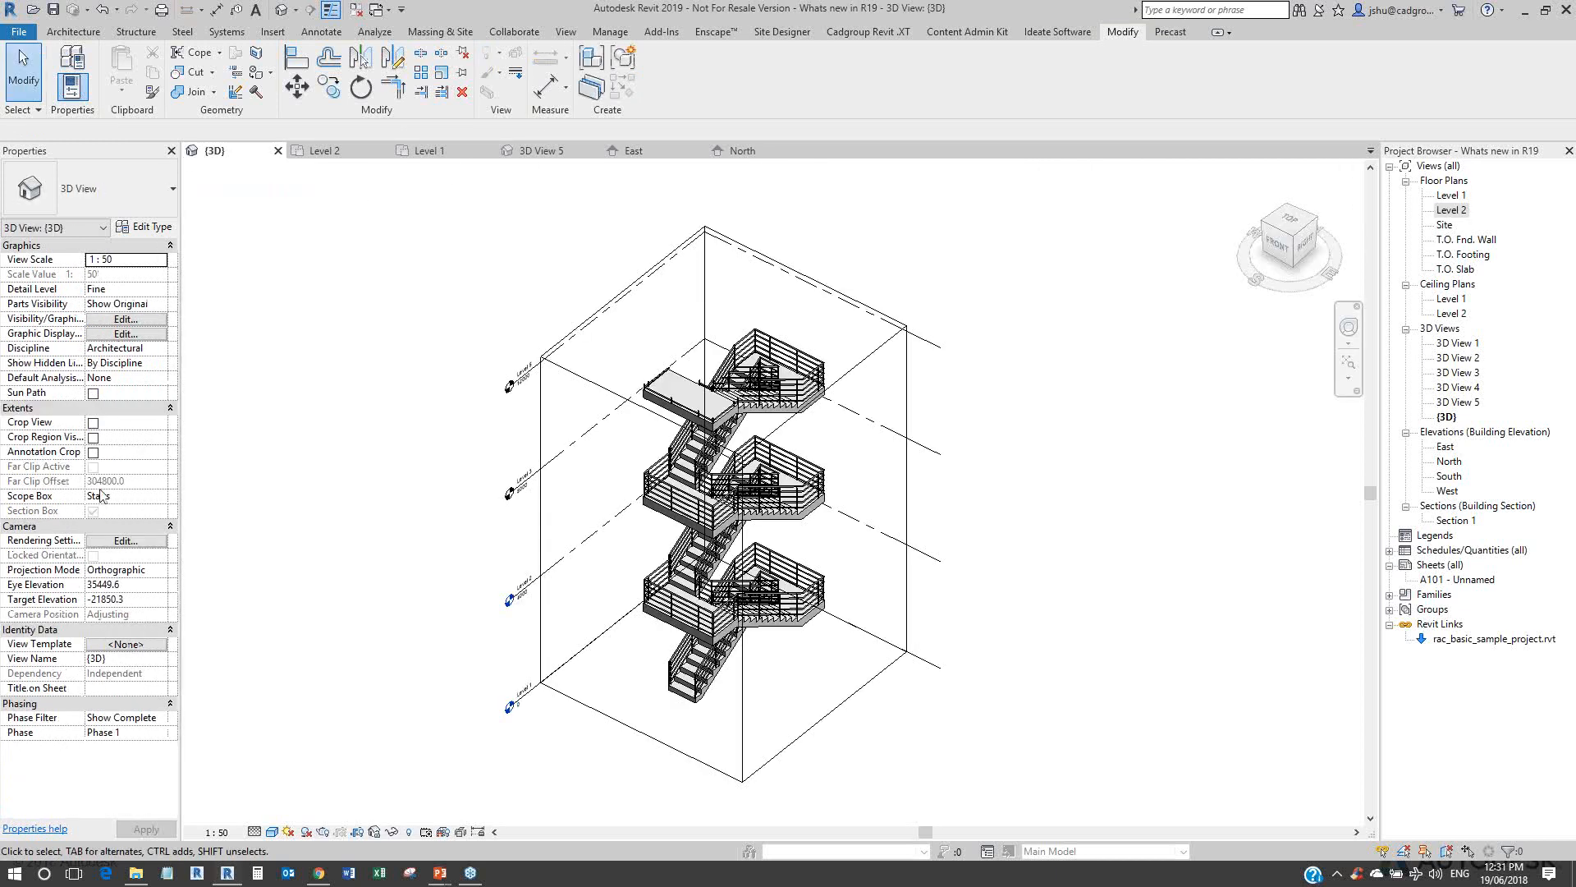
pyautogui.click(160, 497)
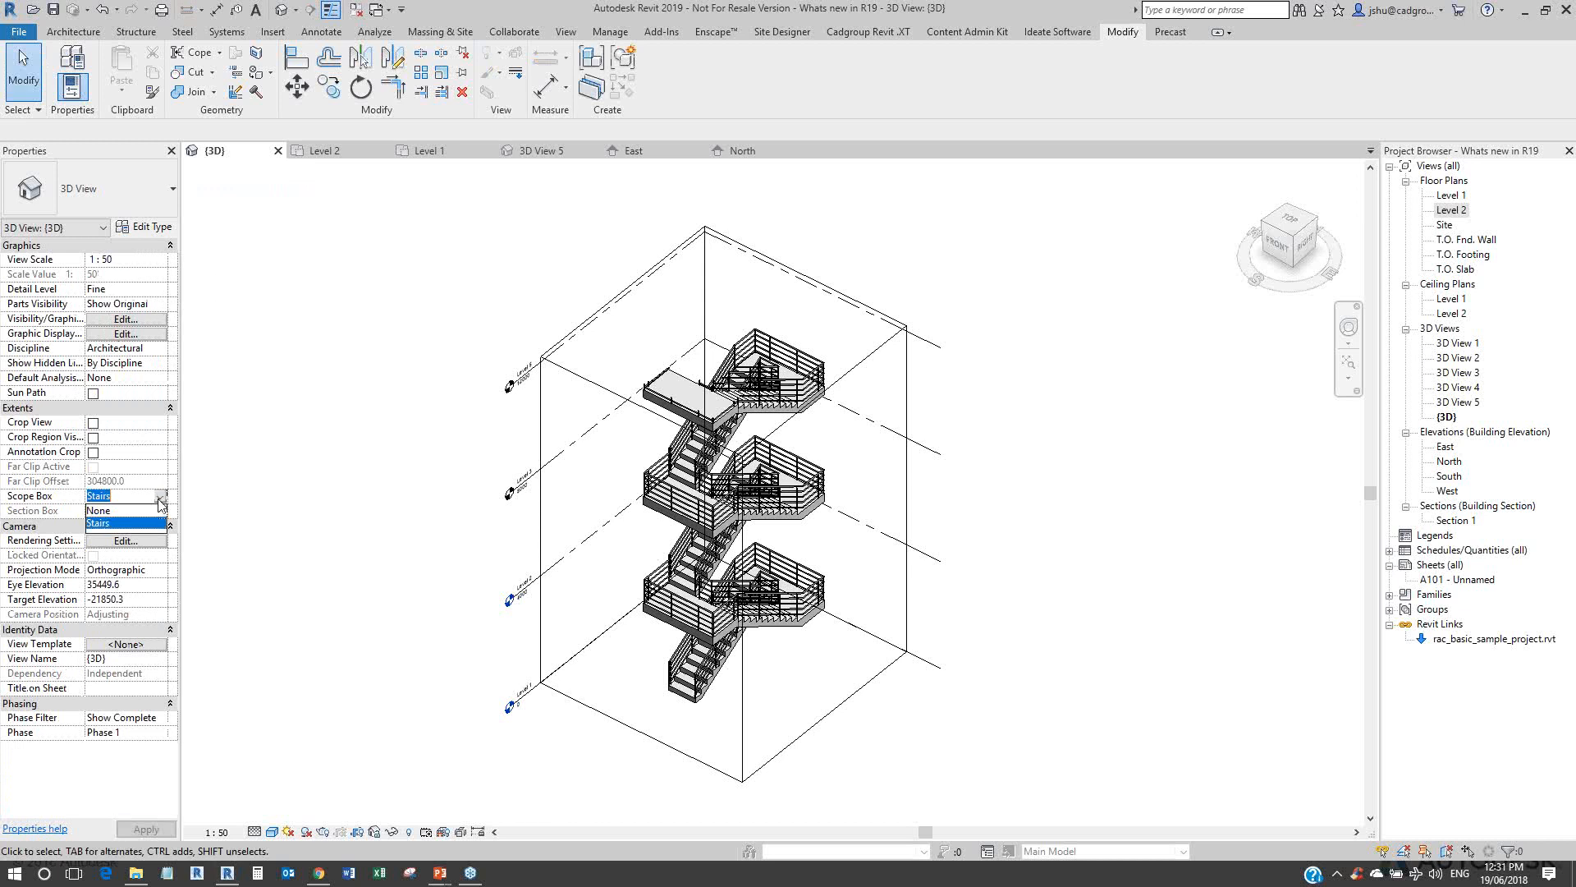
pyautogui.click(115, 510)
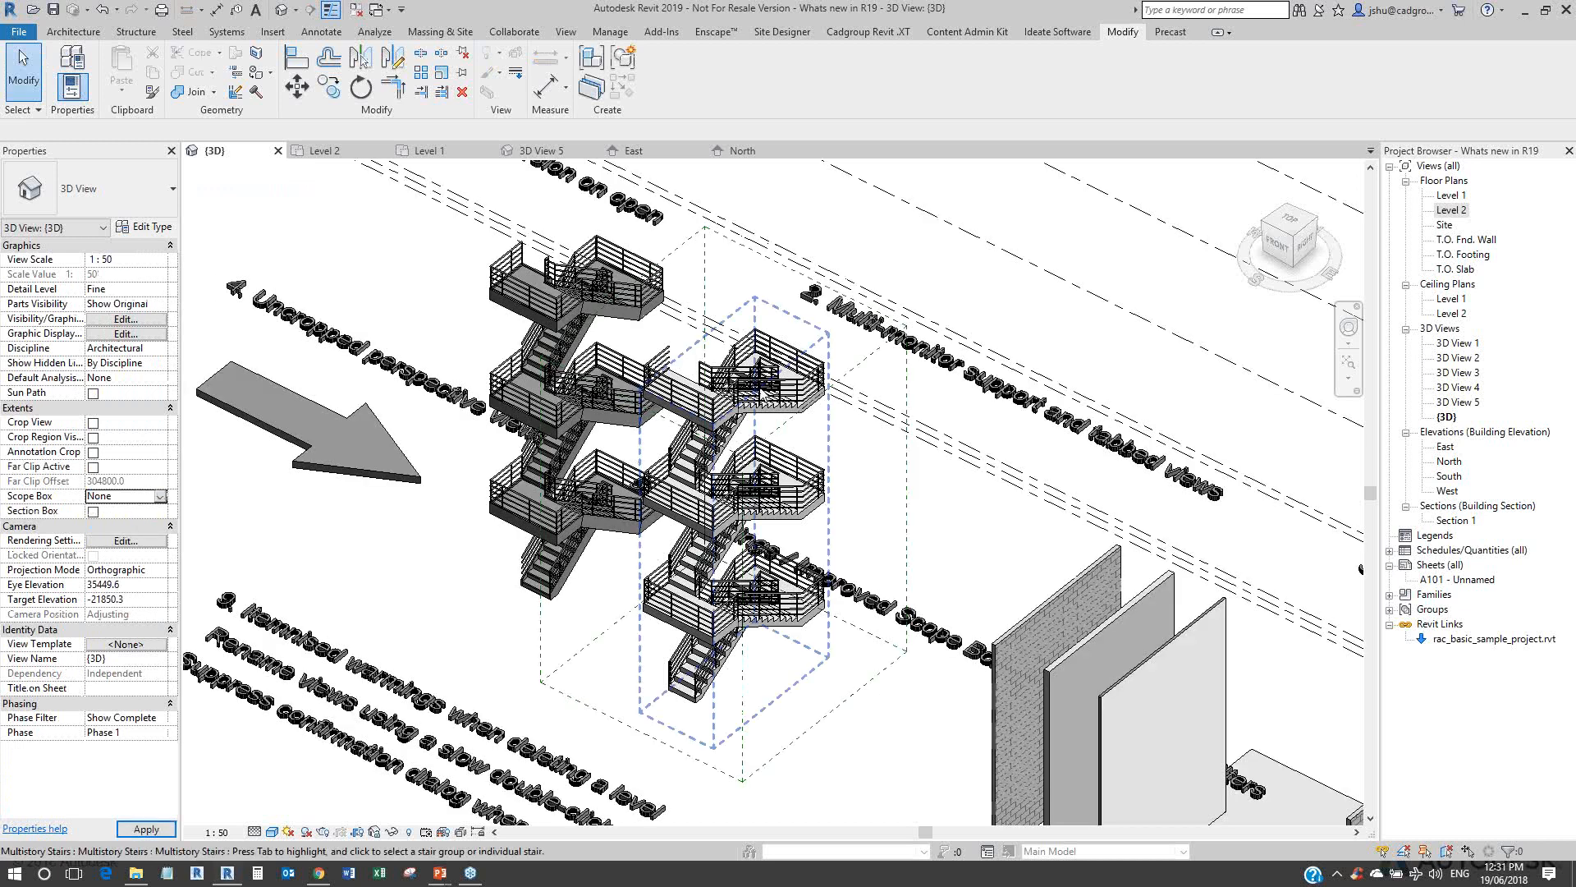
pyautogui.scroll(-1, 784, 367)
pyautogui.moveTo(784, 367); pyautogui.dragTo(800, 303, button='middle')
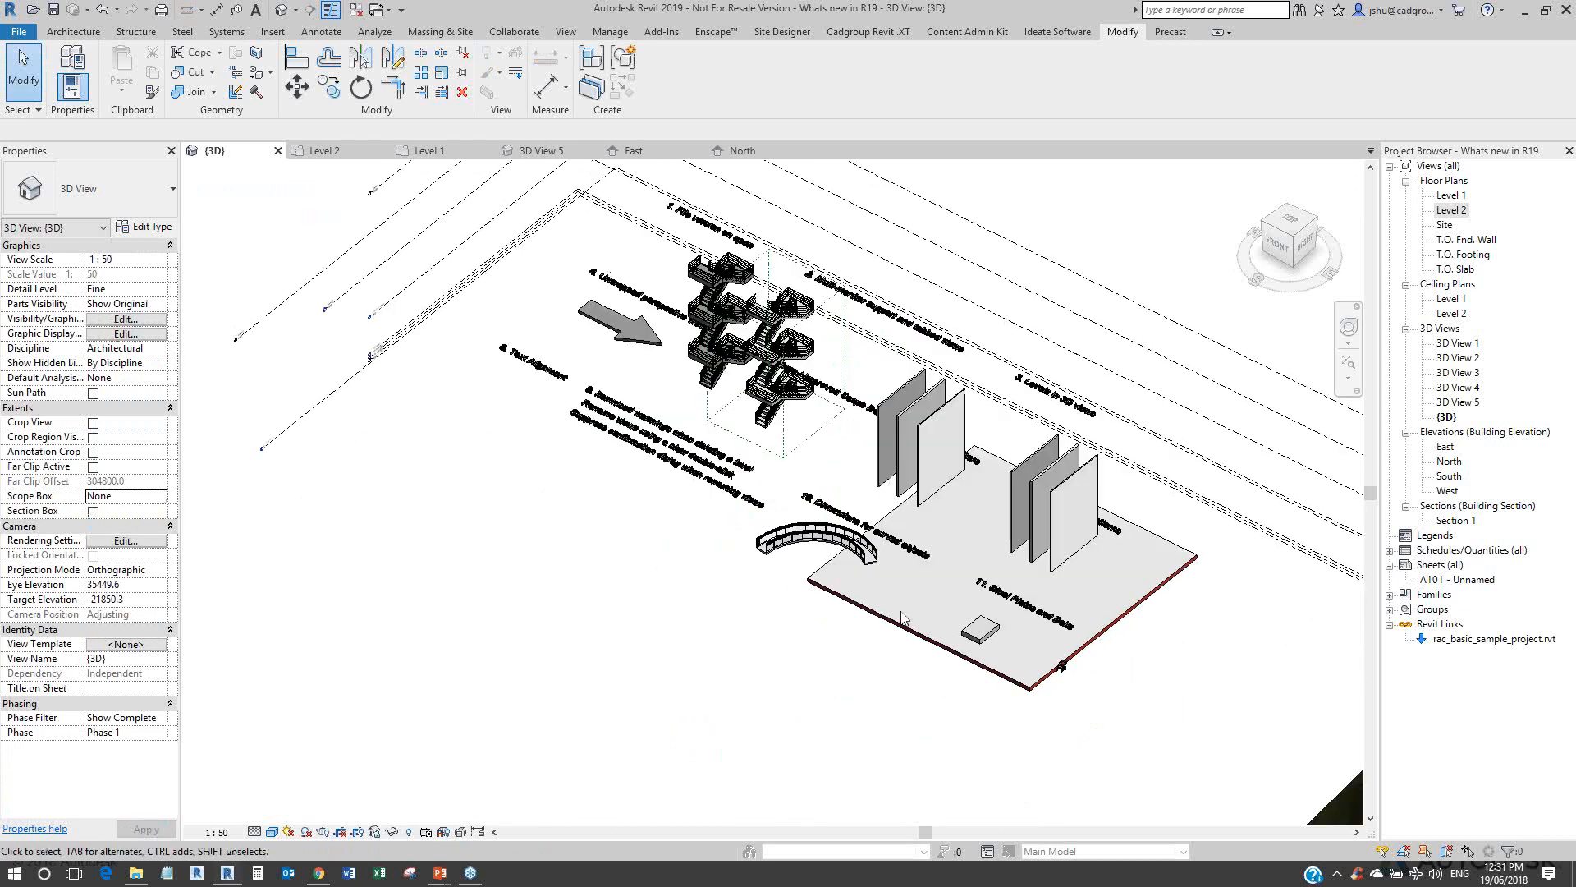
pyautogui.scroll(3, 902, 618)
pyautogui.click(887, 631)
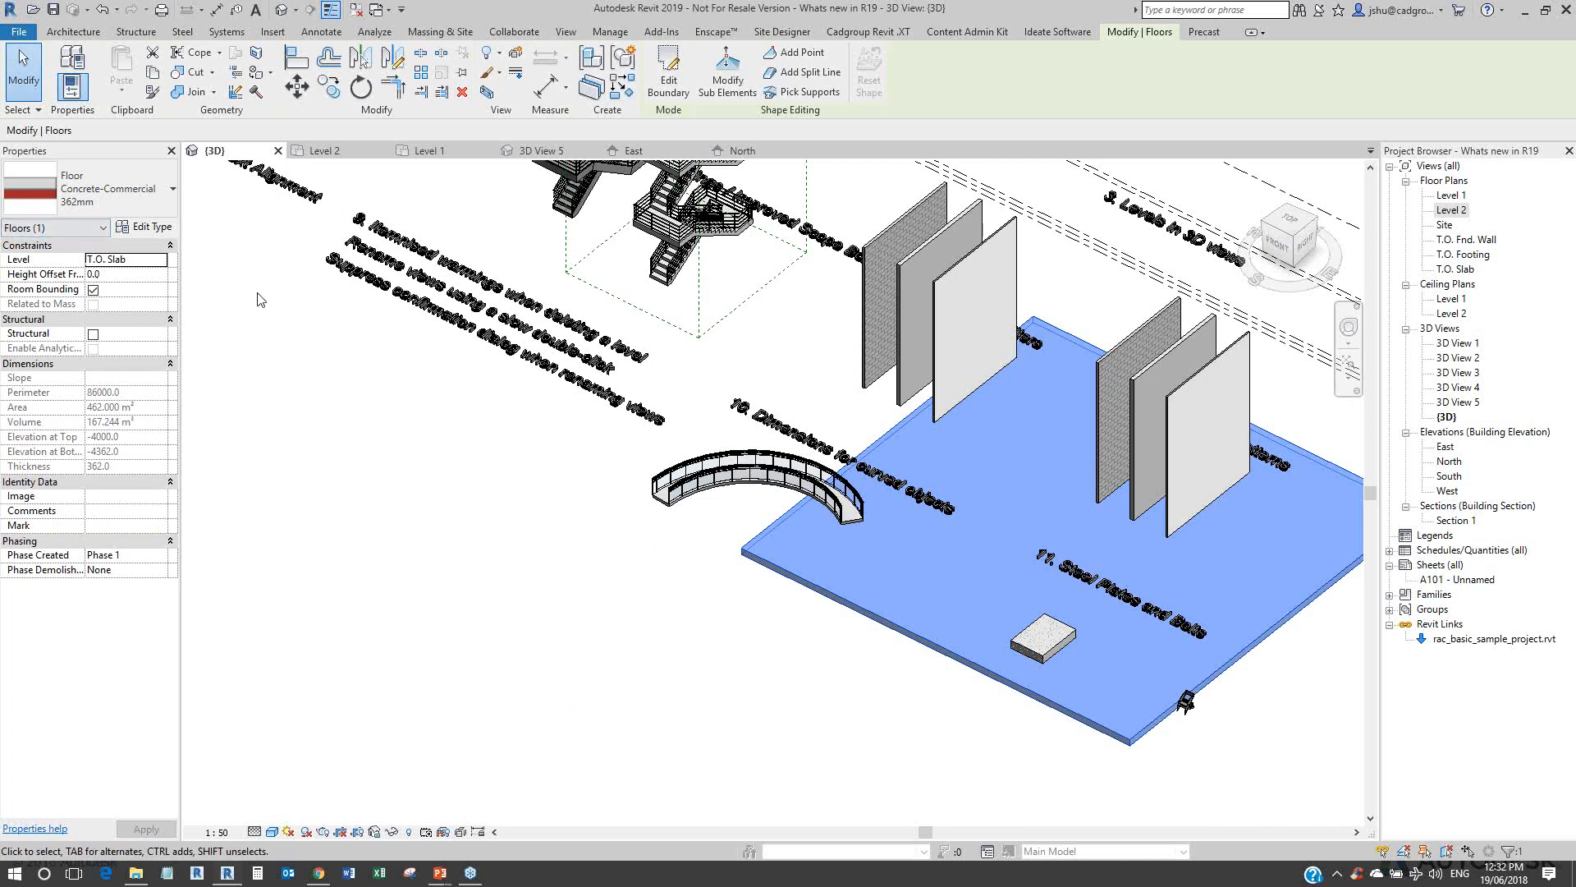
# Step: Rename the T.O. Slab level to T.O. Slab 12 in the 3D view, without renaming the corresponding views
pyautogui.scroll(-2, 380, 367)
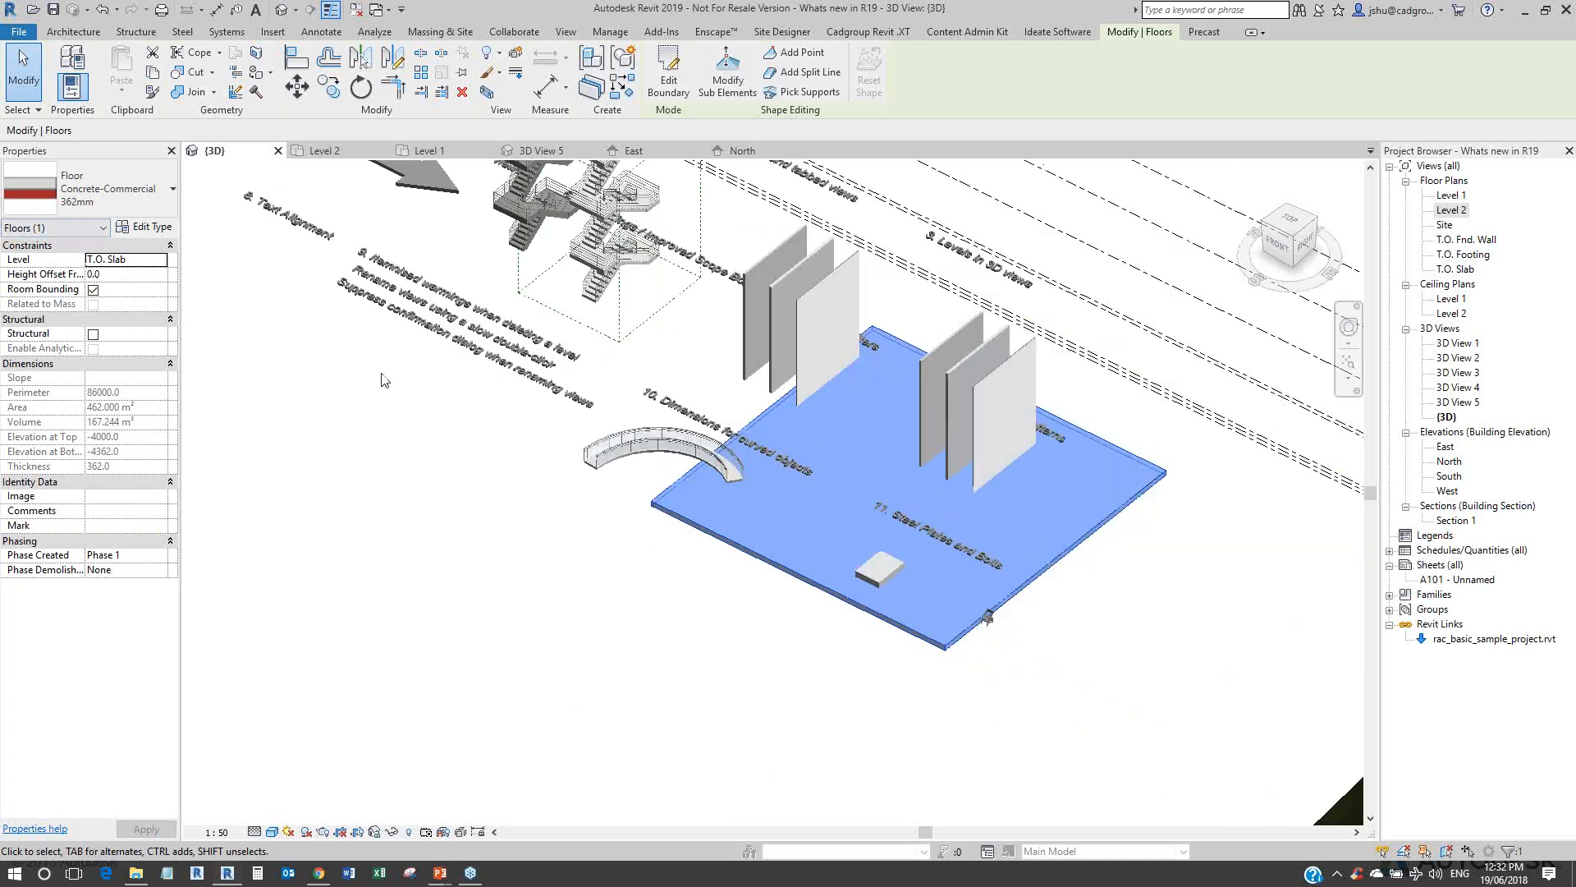
pyautogui.moveTo(384, 380); pyautogui.dragTo(848, 534, button='middle')
pyautogui.scroll(6, 566, 373)
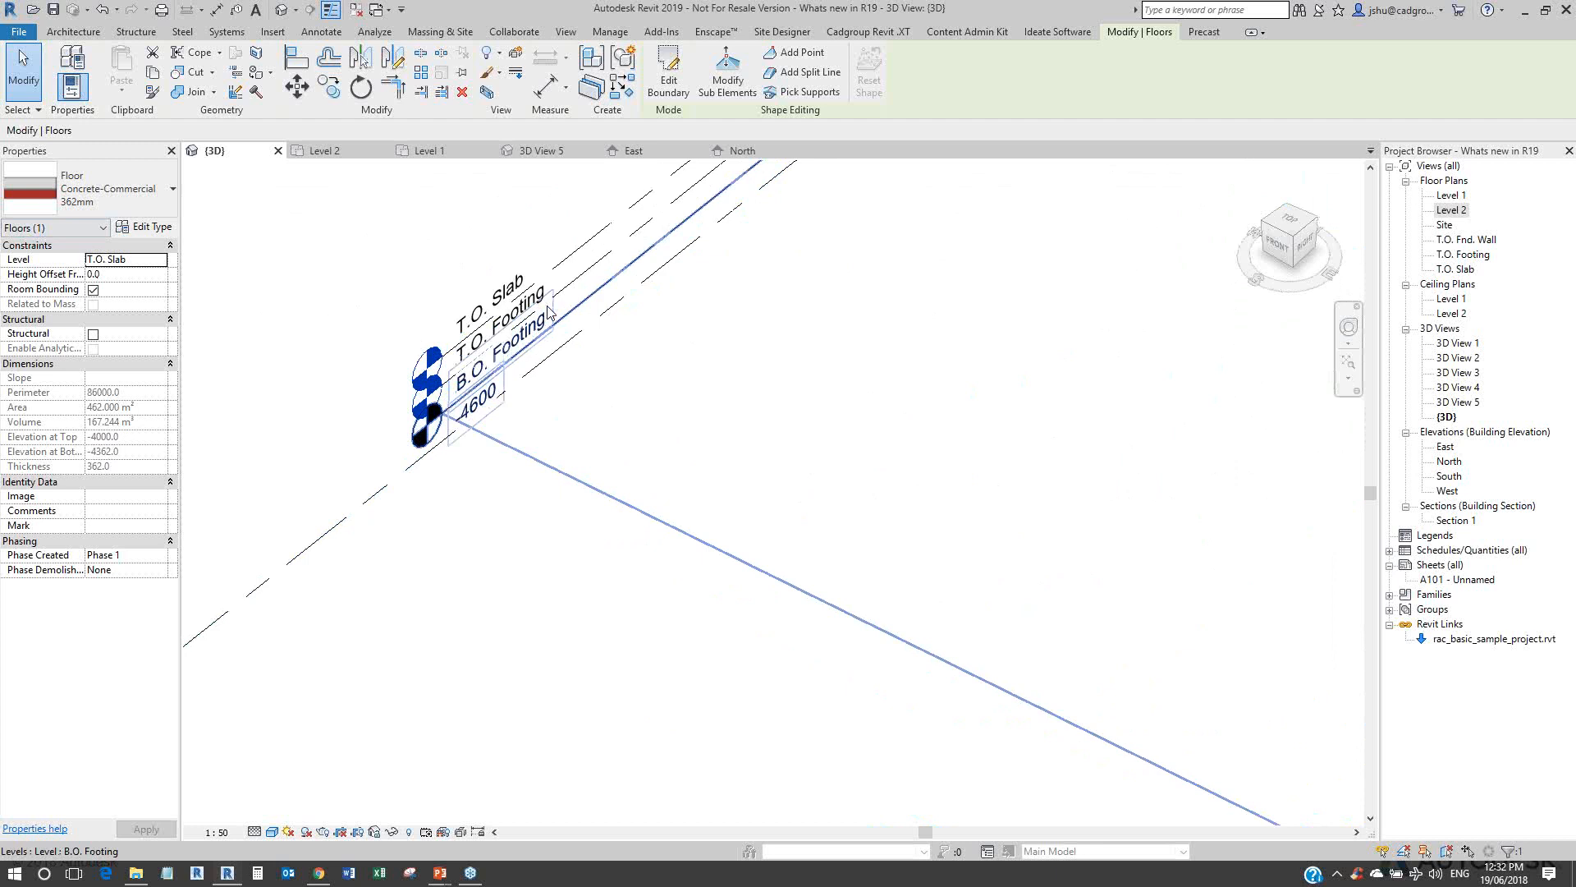
pyautogui.click(559, 261)
pyautogui.click(498, 298)
pyautogui.write('12')
pyautogui.click(492, 226)
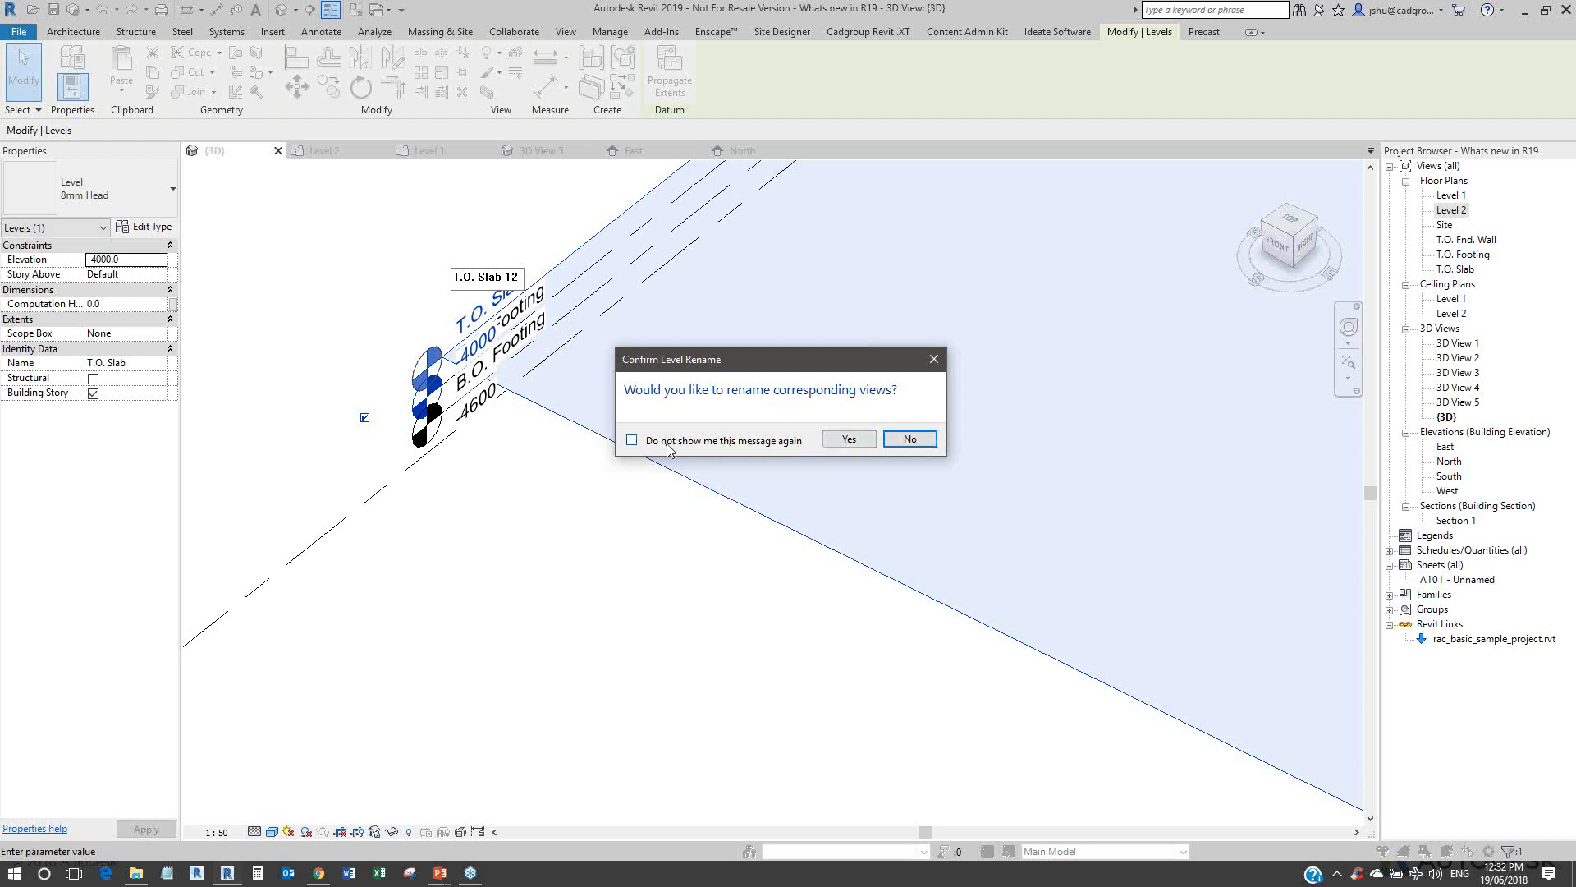
pyautogui.click(933, 361)
pyautogui.click(772, 342)
# Step: Try to delete the T.O. Slab 12 level in the 3D view and read the deletion warning
pyautogui.scroll(-3, 1081, 210)
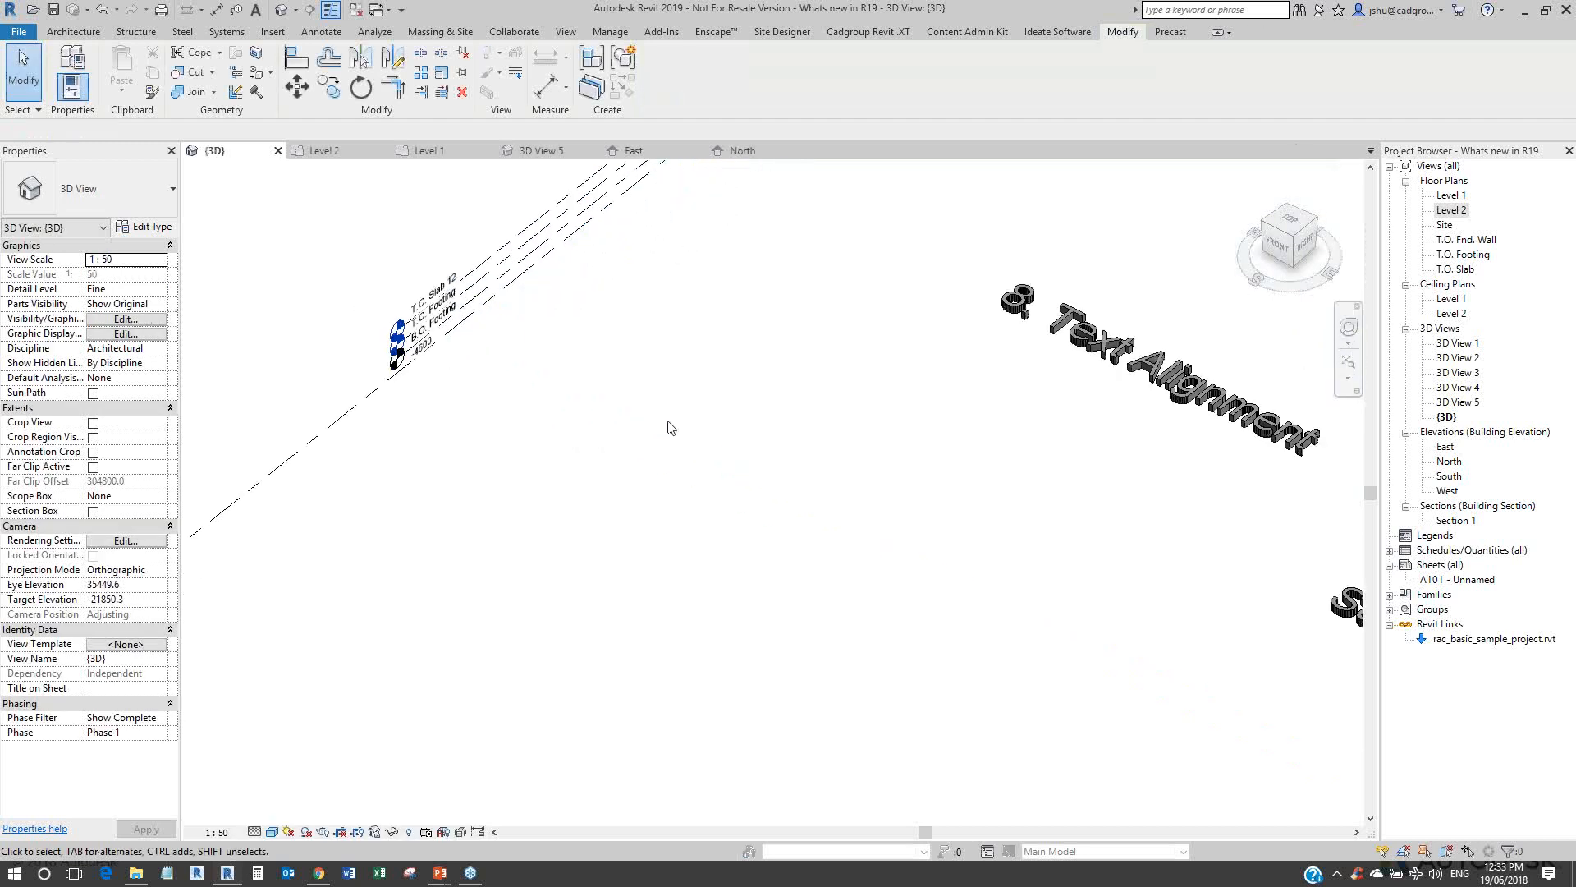
pyautogui.scroll(-4, 671, 427)
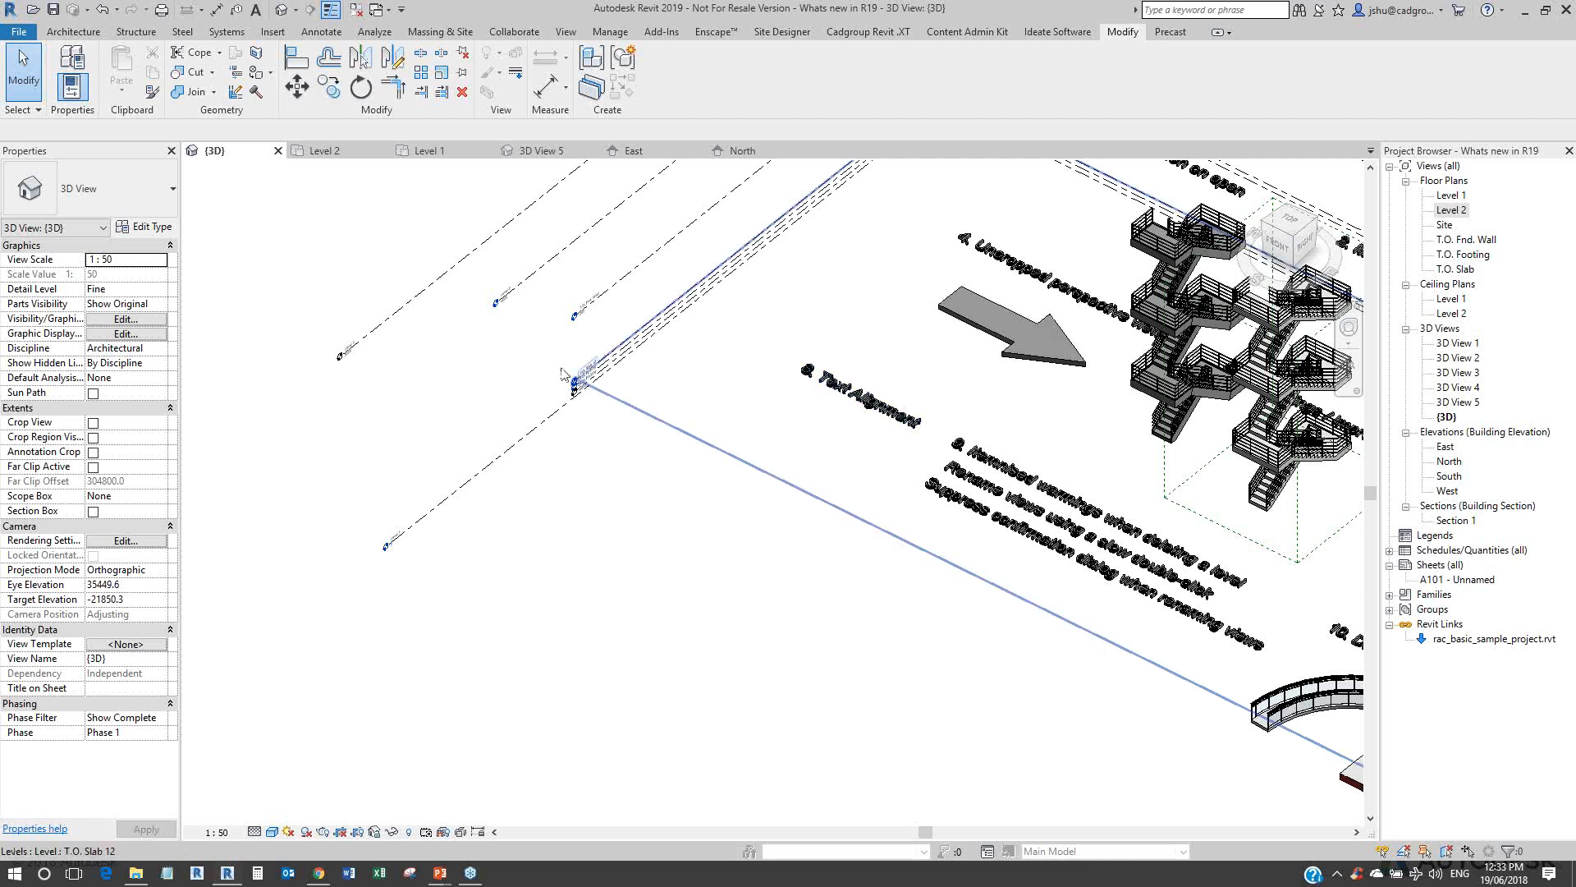
pyautogui.scroll(6, 577, 379)
pyautogui.click(730, 288)
pyautogui.scroll(-2, 485, 329)
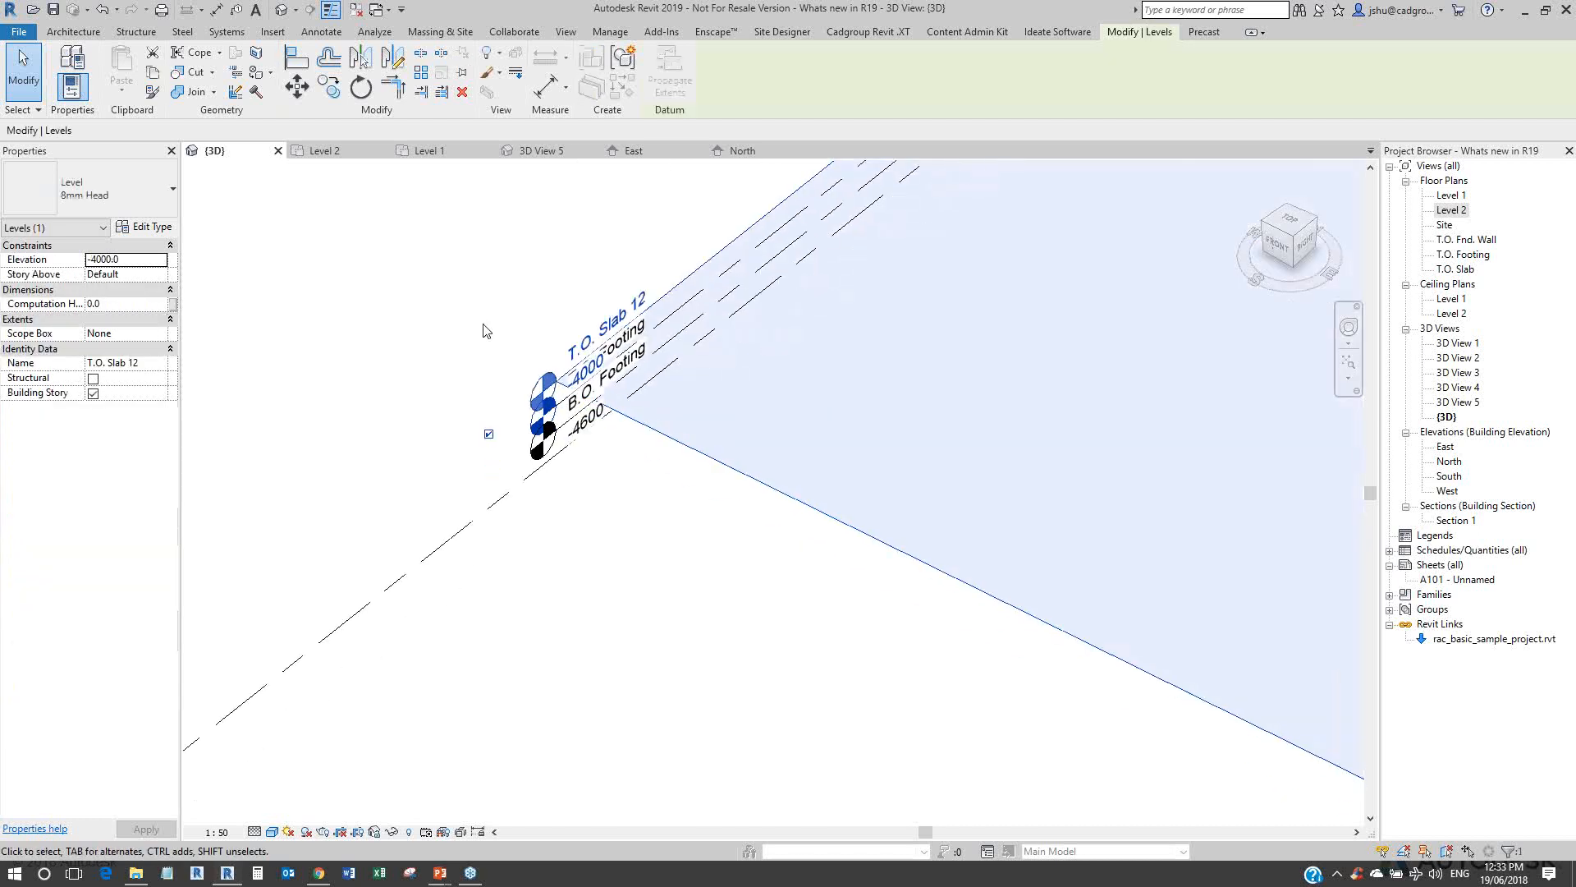
pyautogui.moveTo(567, 246); pyautogui.dragTo(330, 315, button='middle')
pyautogui.scroll(-2, 402, 292)
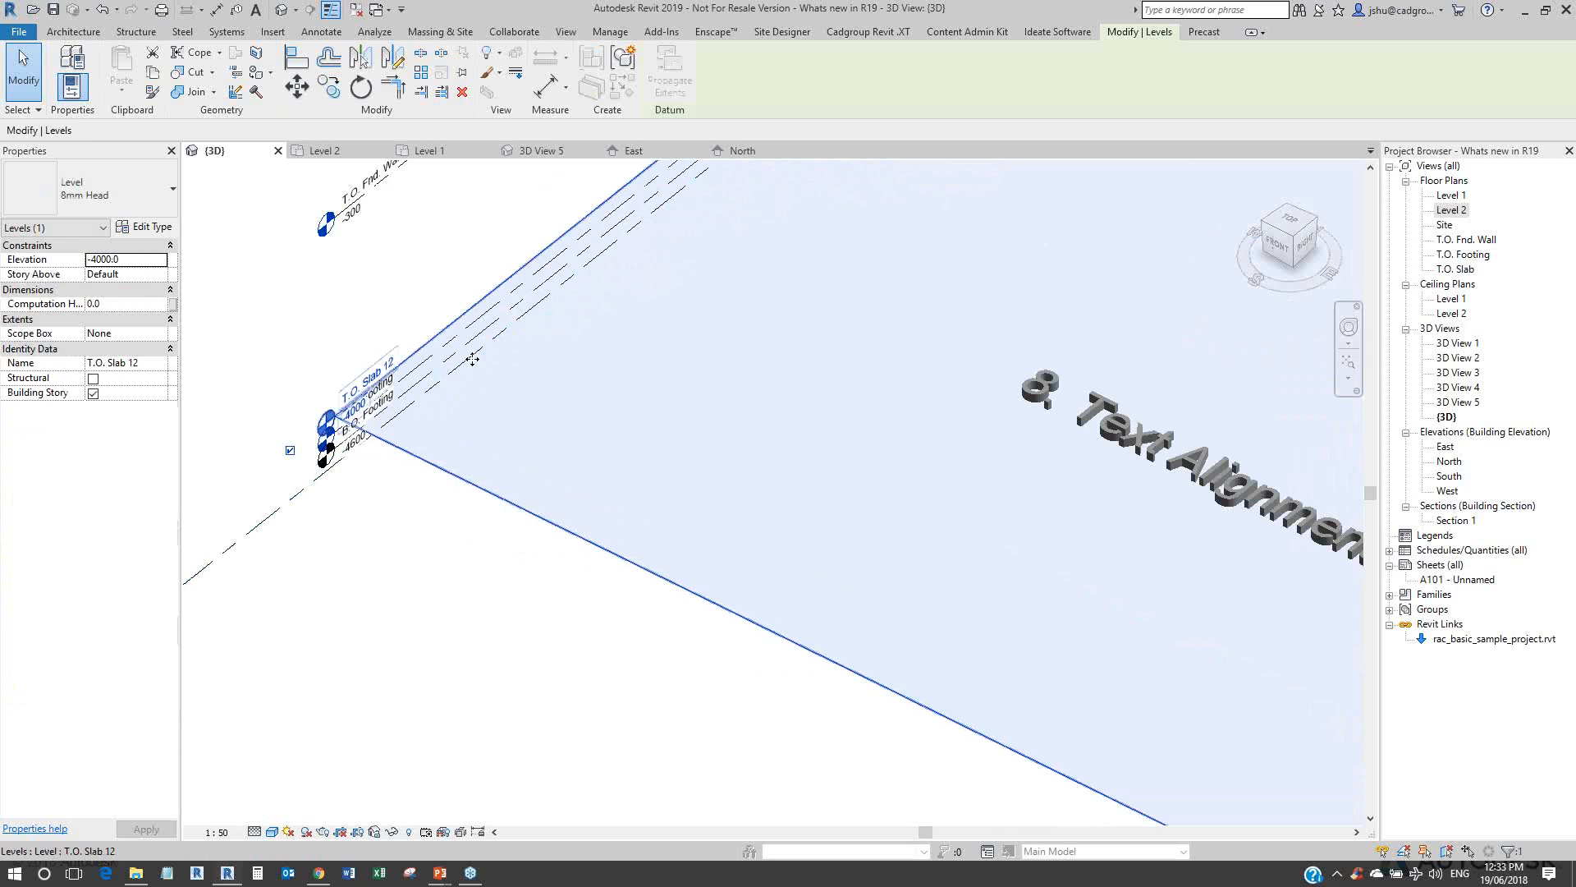
pyautogui.press('Delete')
pyautogui.moveTo(722, 425); pyautogui.dragTo(626, 392)
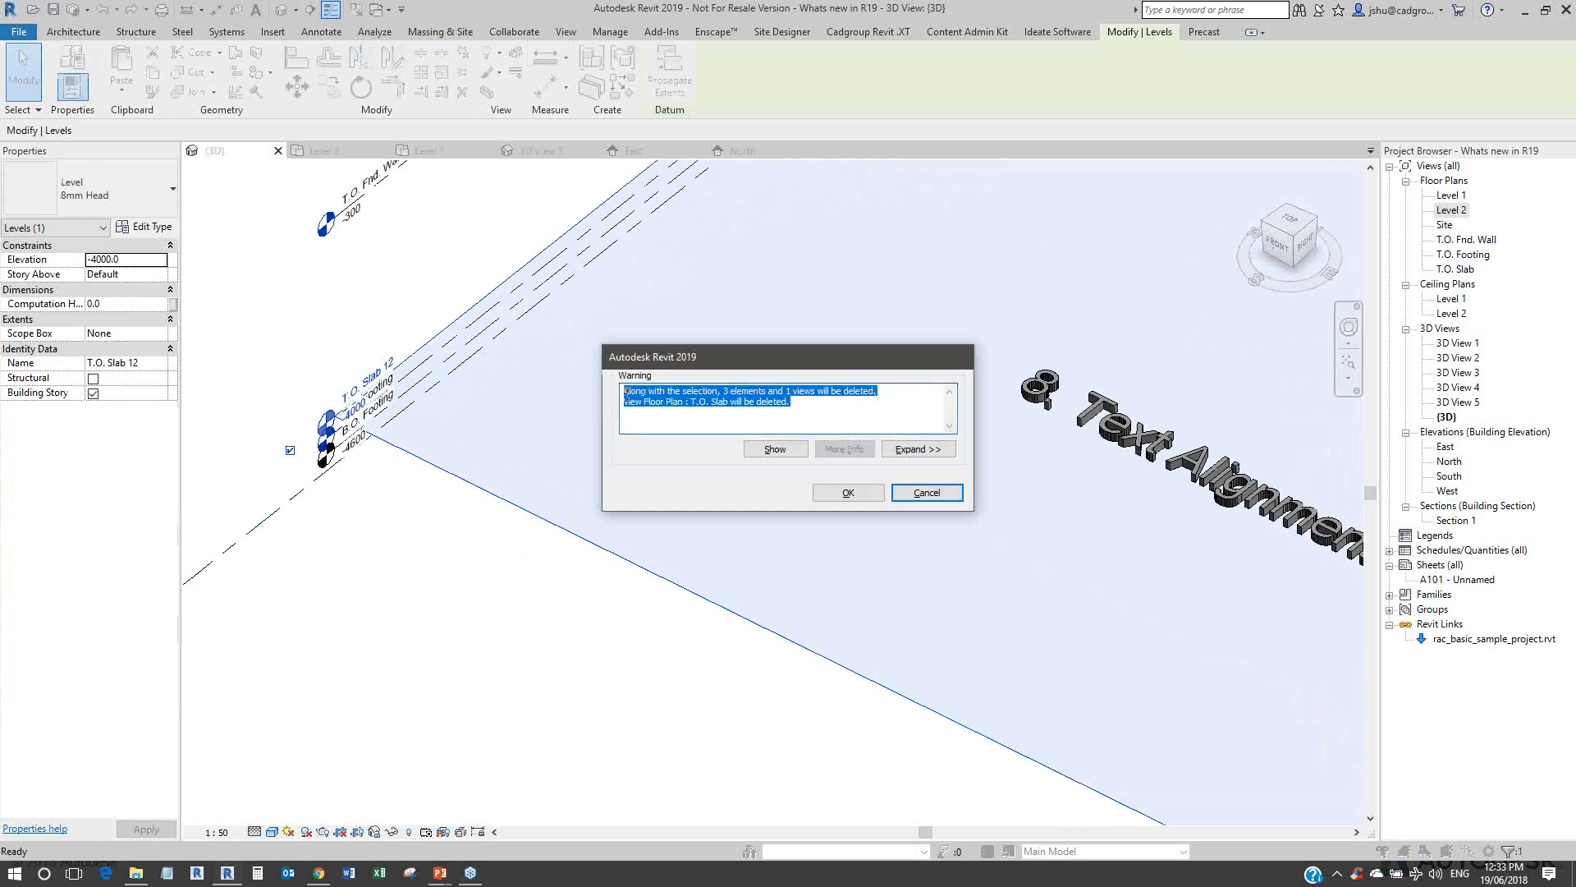
pyautogui.moveTo(799, 399); pyautogui.dragTo(620, 379)
pyautogui.click(798, 398)
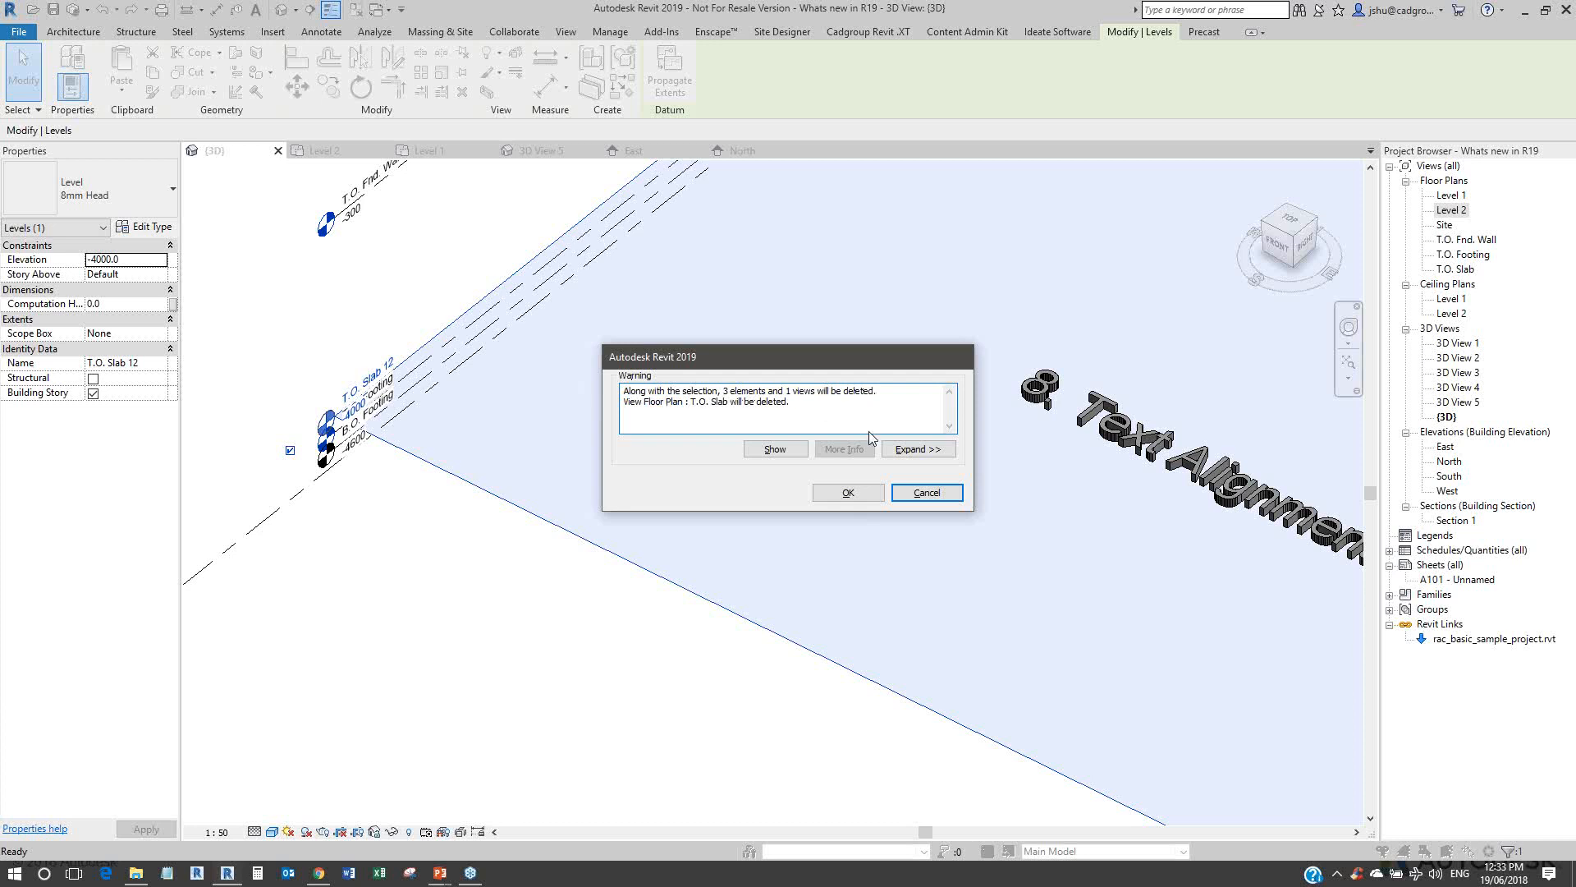
# Step: Expand the deletion warning, examine each affected view, sun path and floor under Warning 1, and cancel the deletion
pyautogui.click(917, 449)
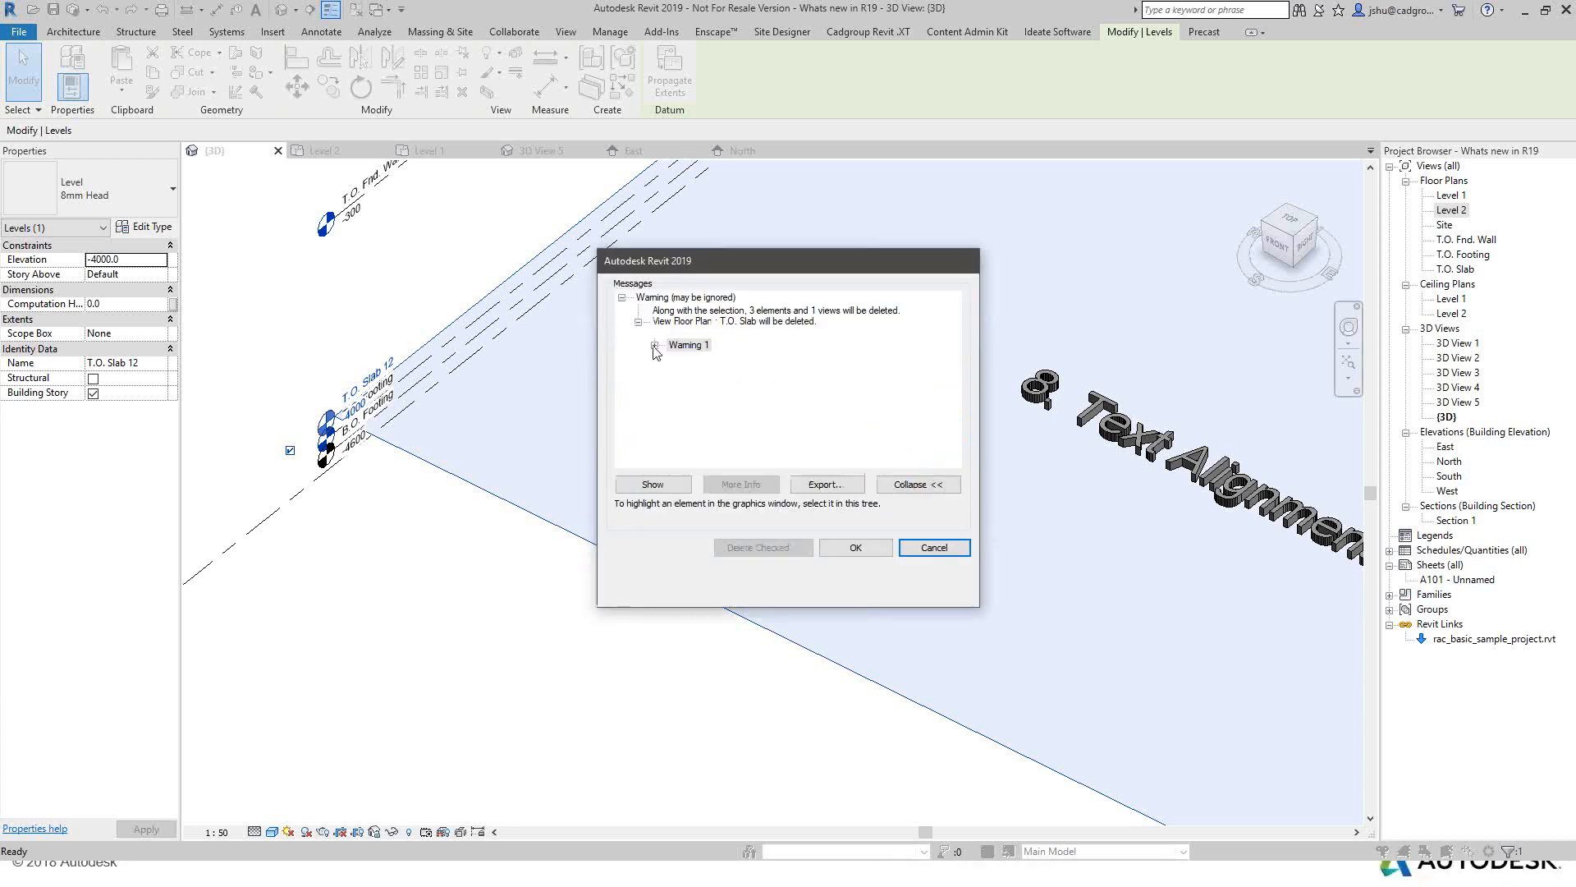
pyautogui.click(655, 345)
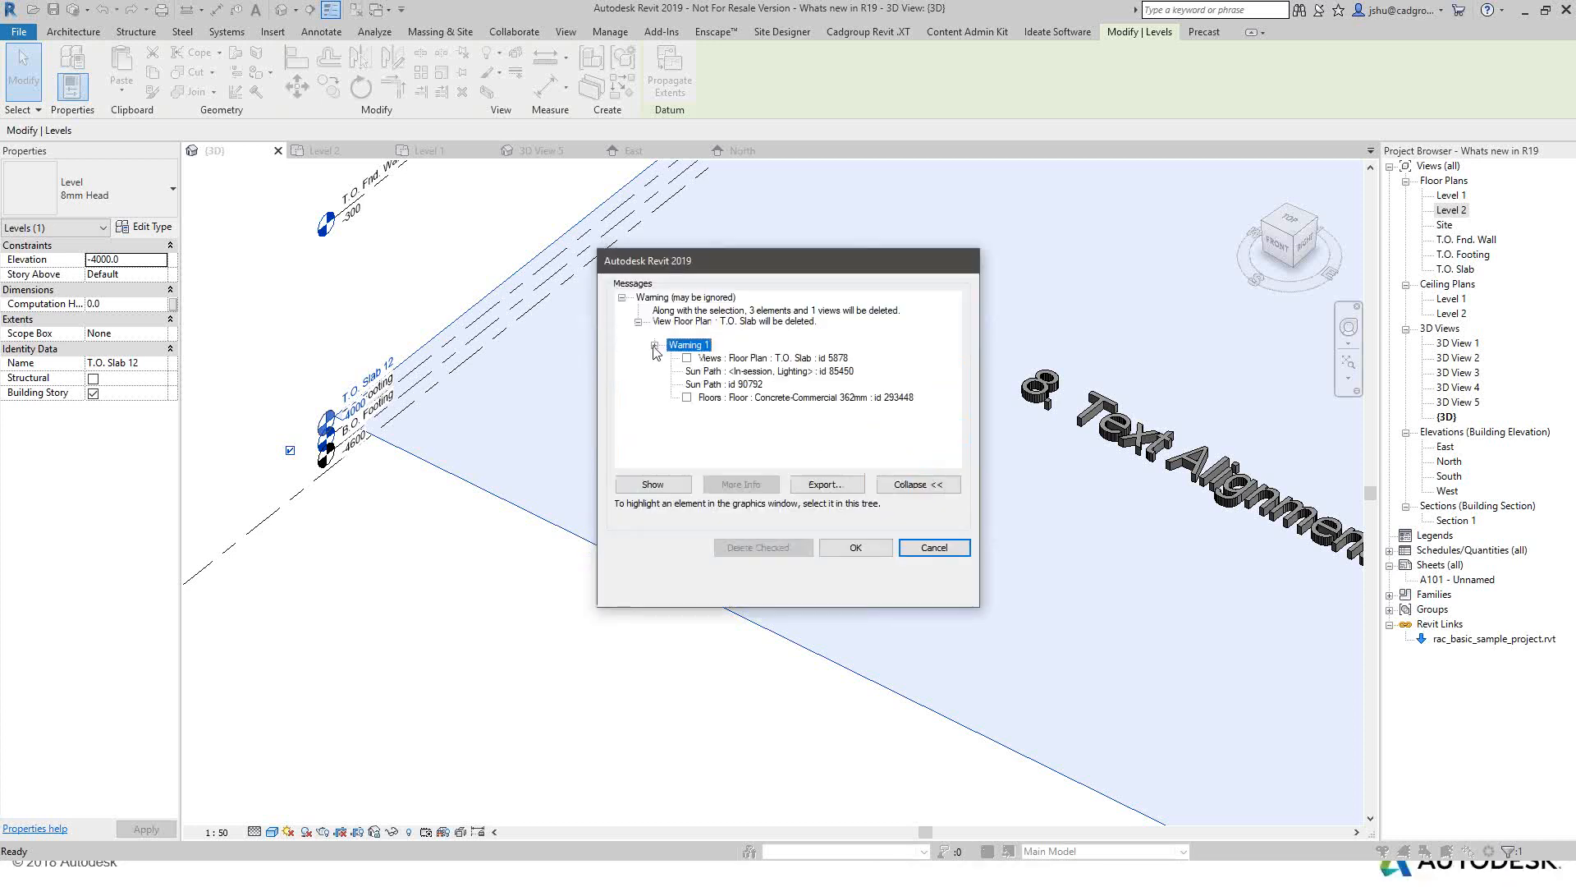
pyautogui.click(728, 371)
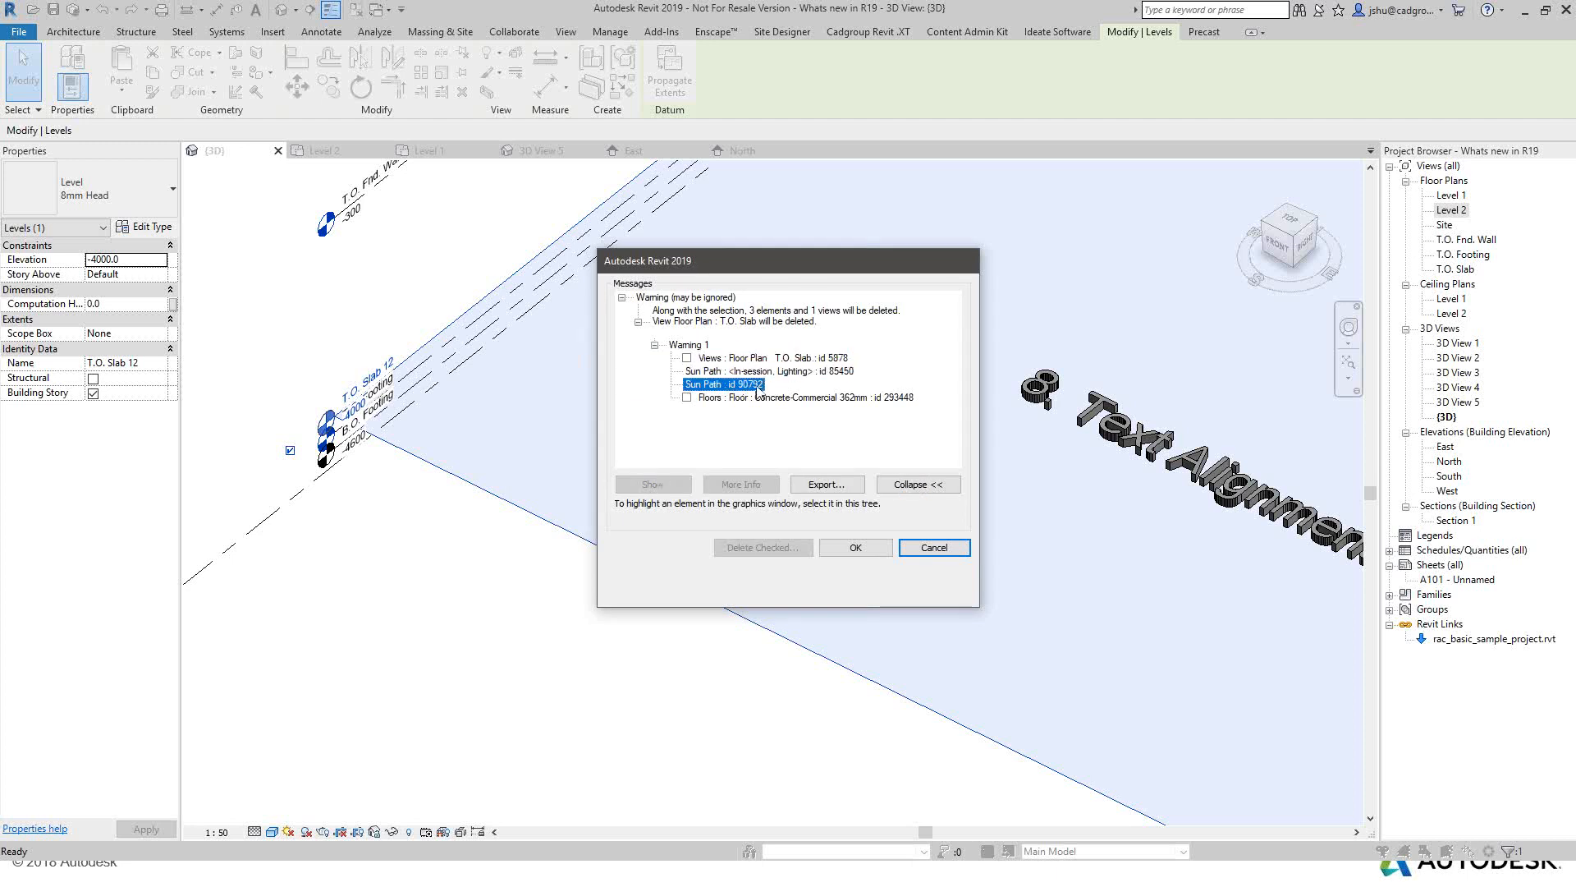
pyautogui.click(767, 399)
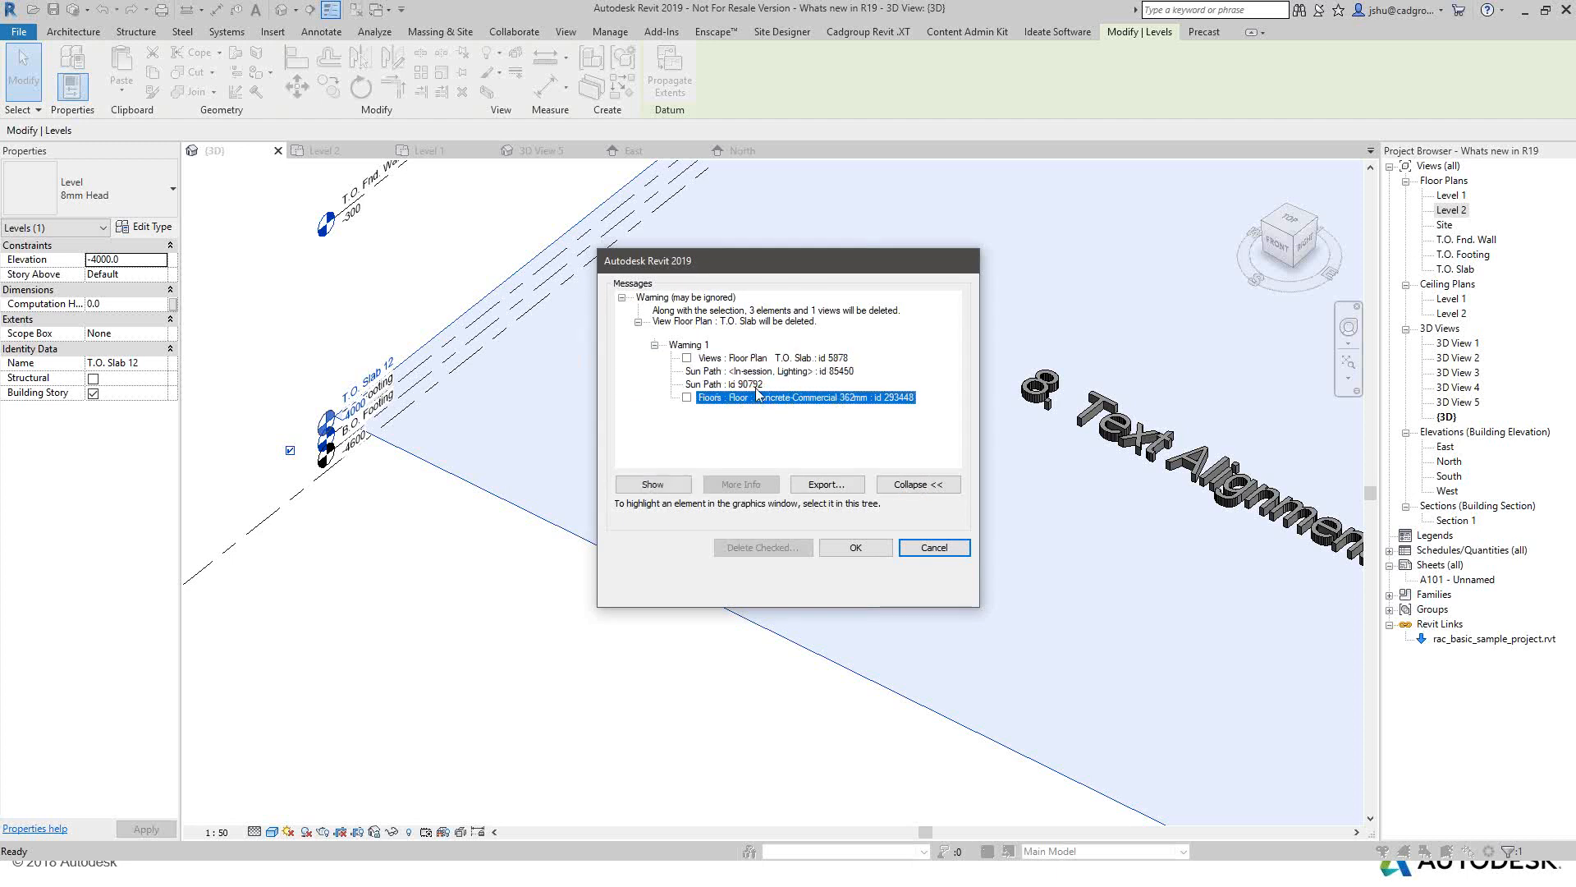
pyautogui.click(759, 384)
pyautogui.click(769, 371)
pyautogui.click(777, 359)
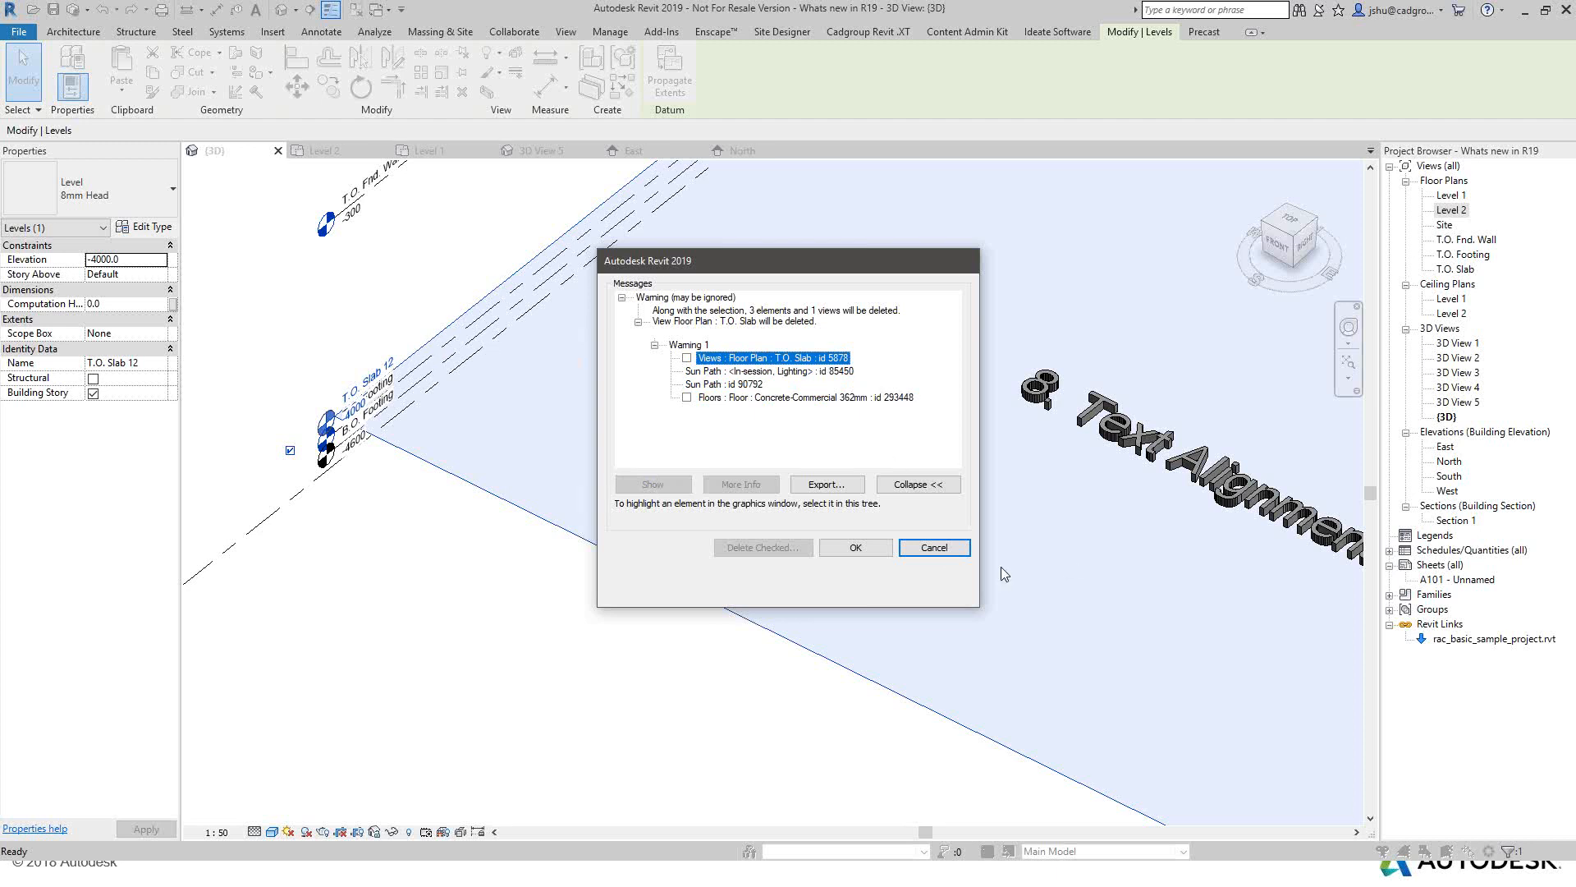
pyautogui.click(934, 547)
pyautogui.click(457, 283)
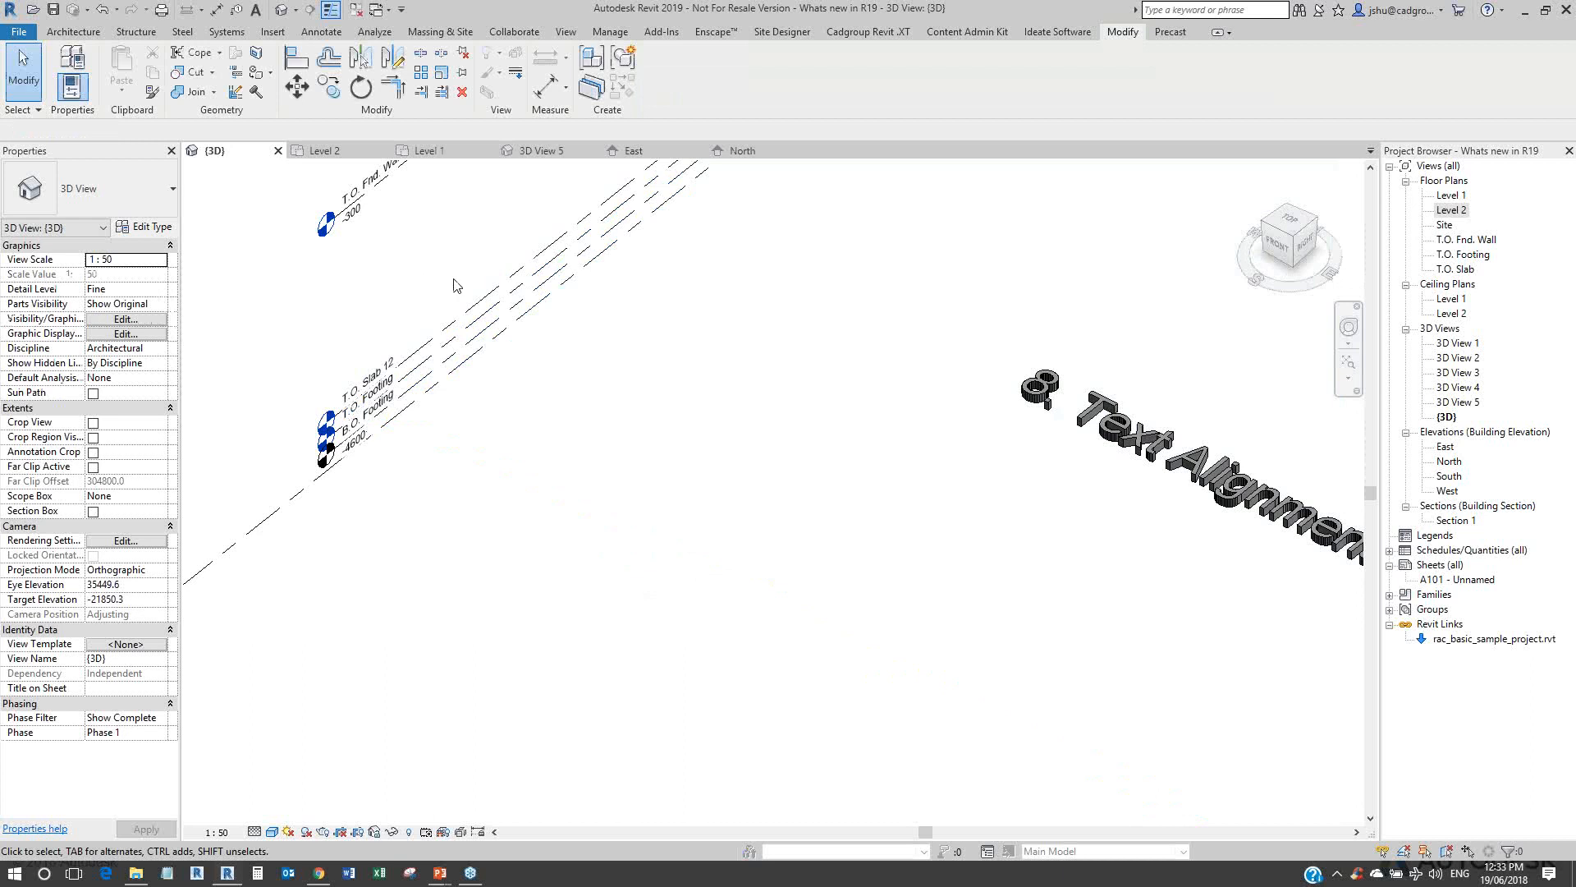
# Step: Open the Section 1 view from its marker at the curved ramp in the Level 1 plan
pyautogui.scroll(-3, 457, 284)
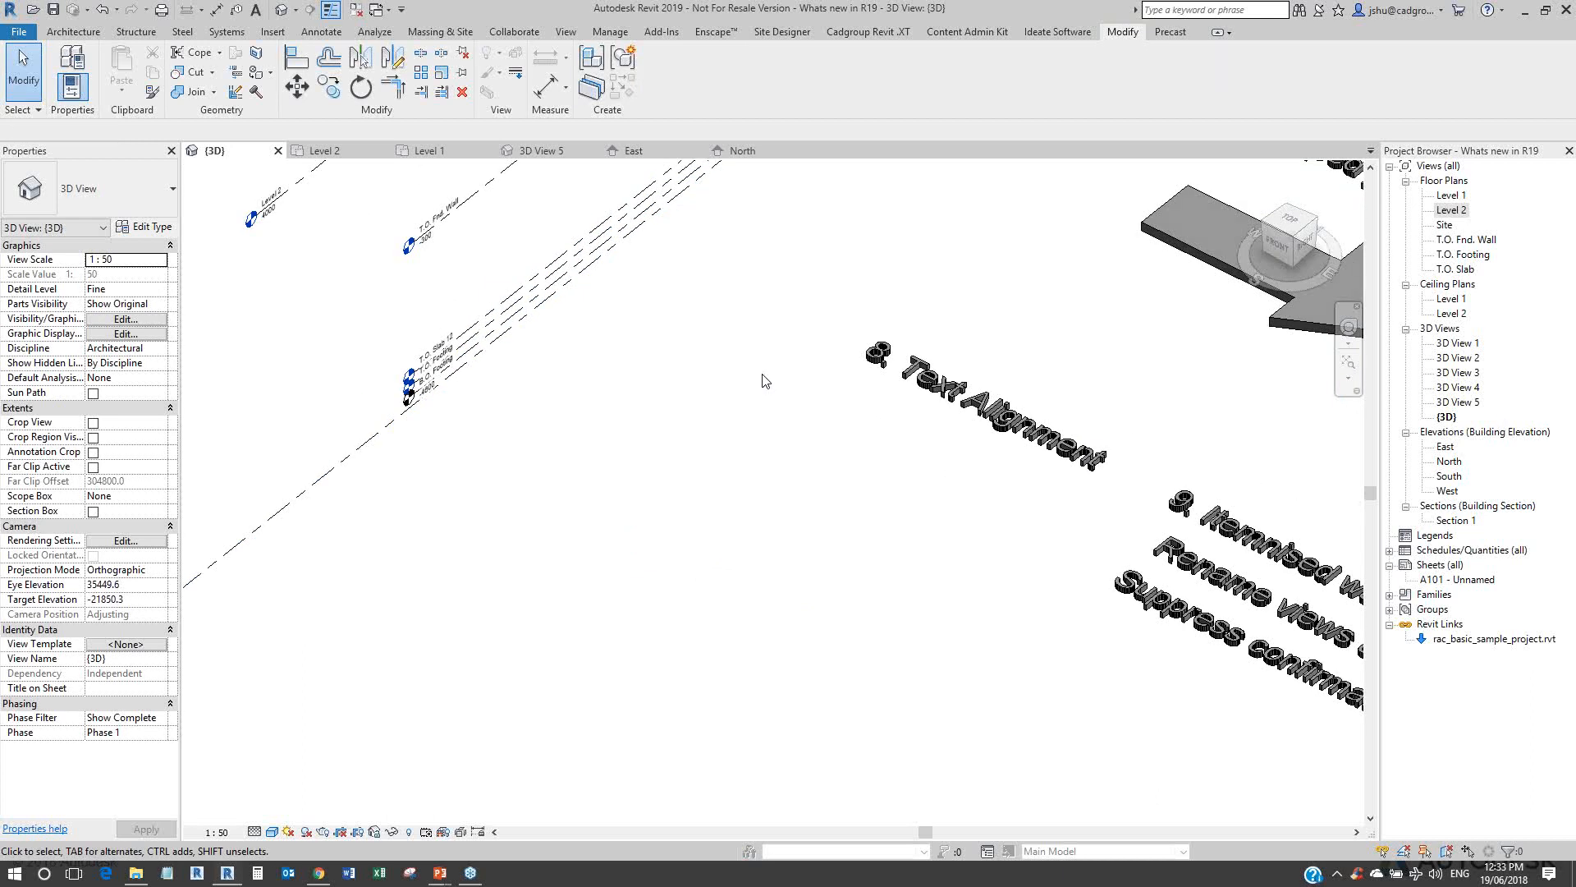
pyautogui.scroll(-5, 763, 381)
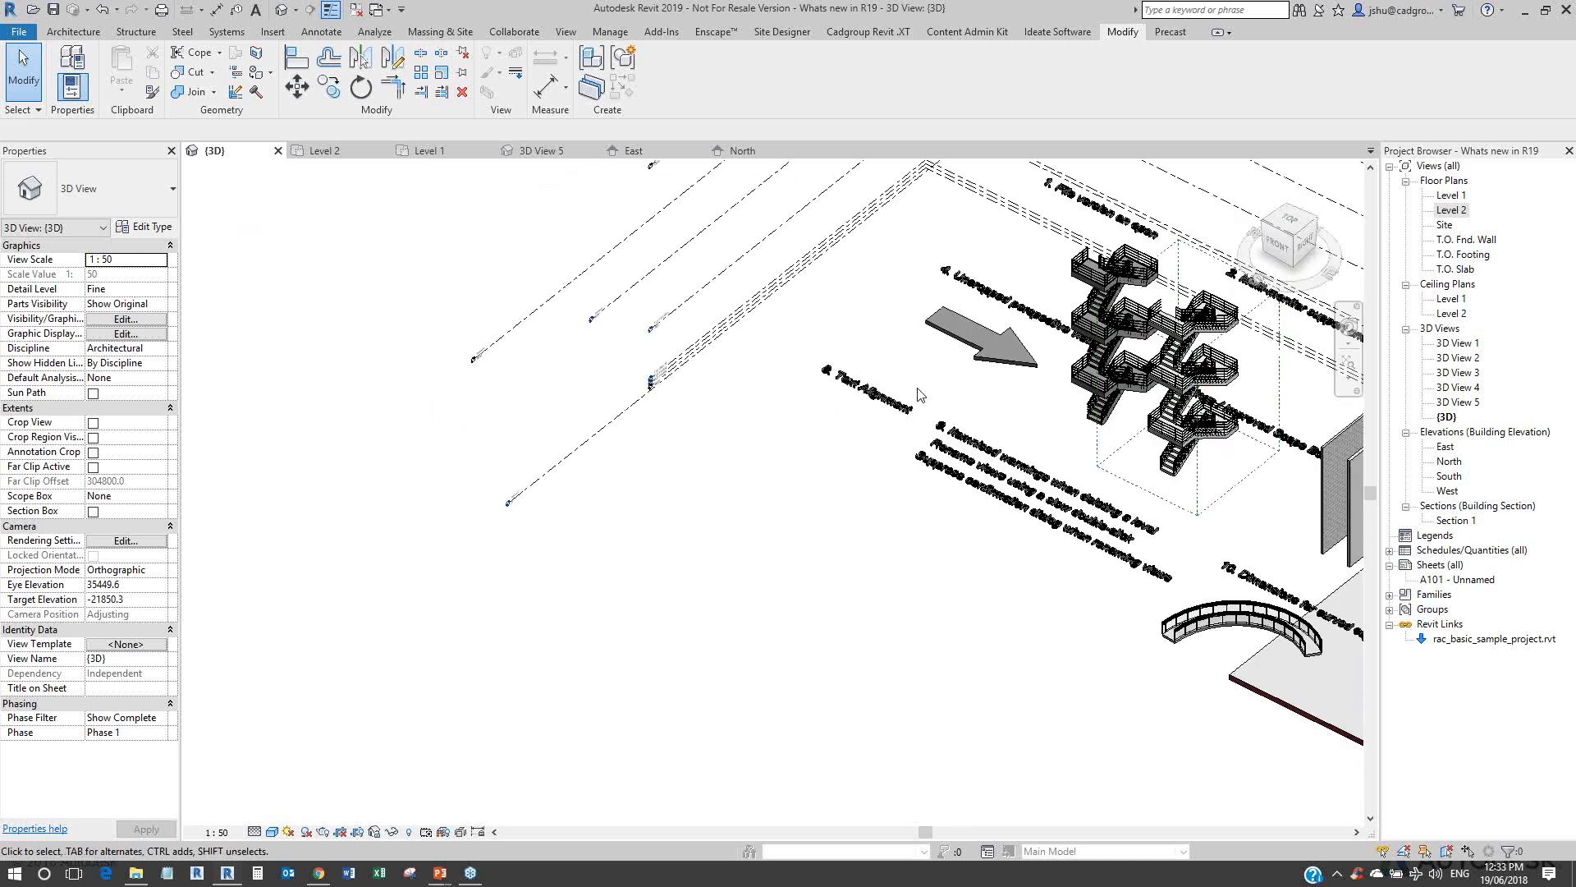
pyautogui.scroll(-2, 920, 395)
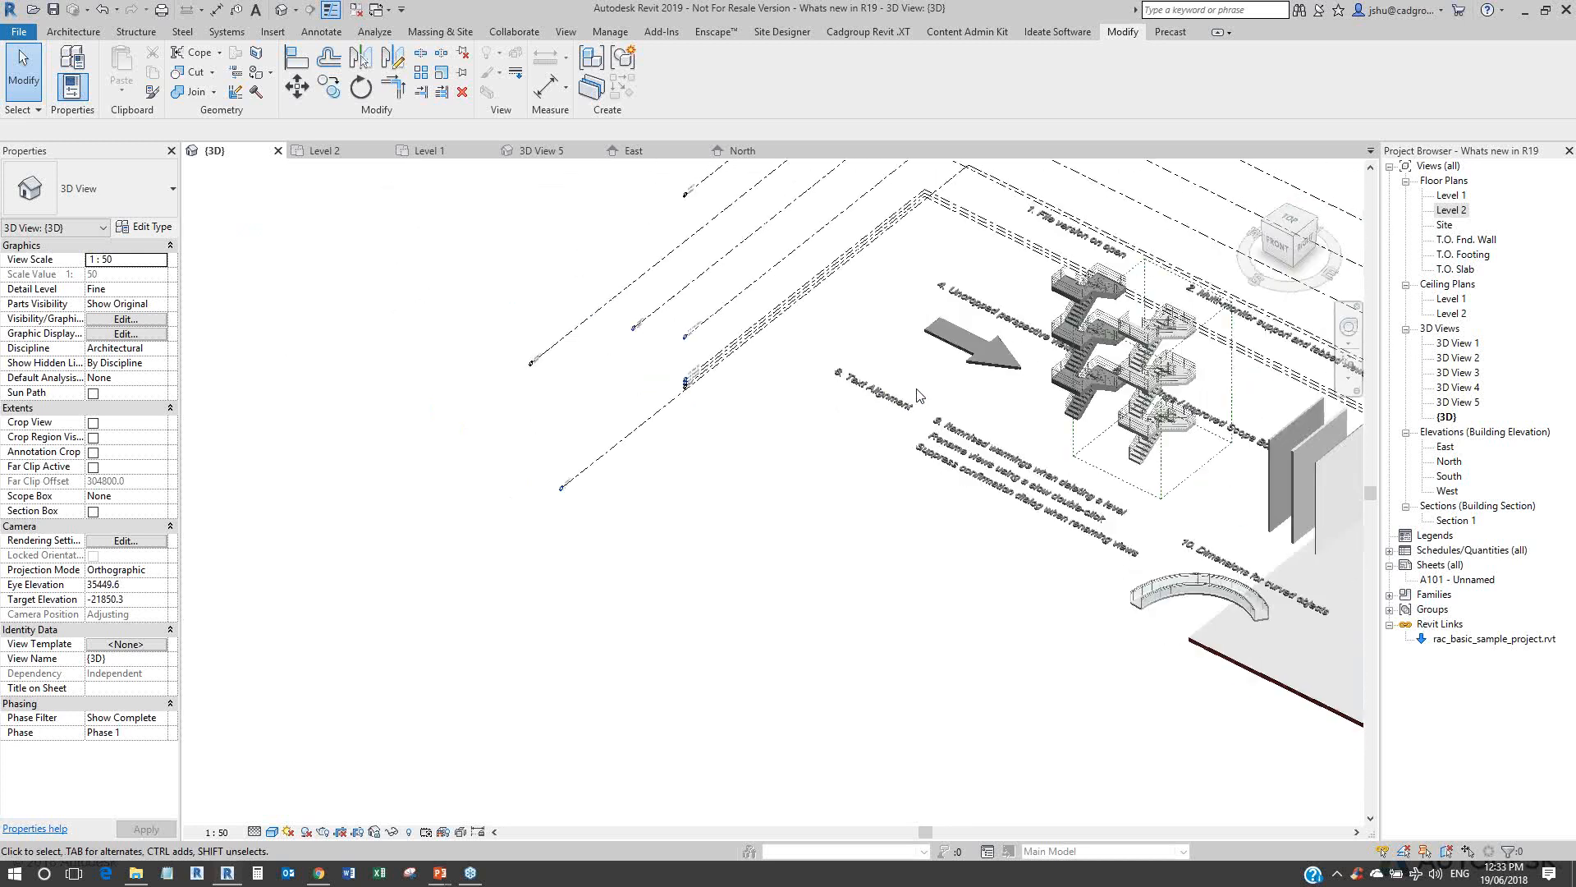
pyautogui.click(428, 151)
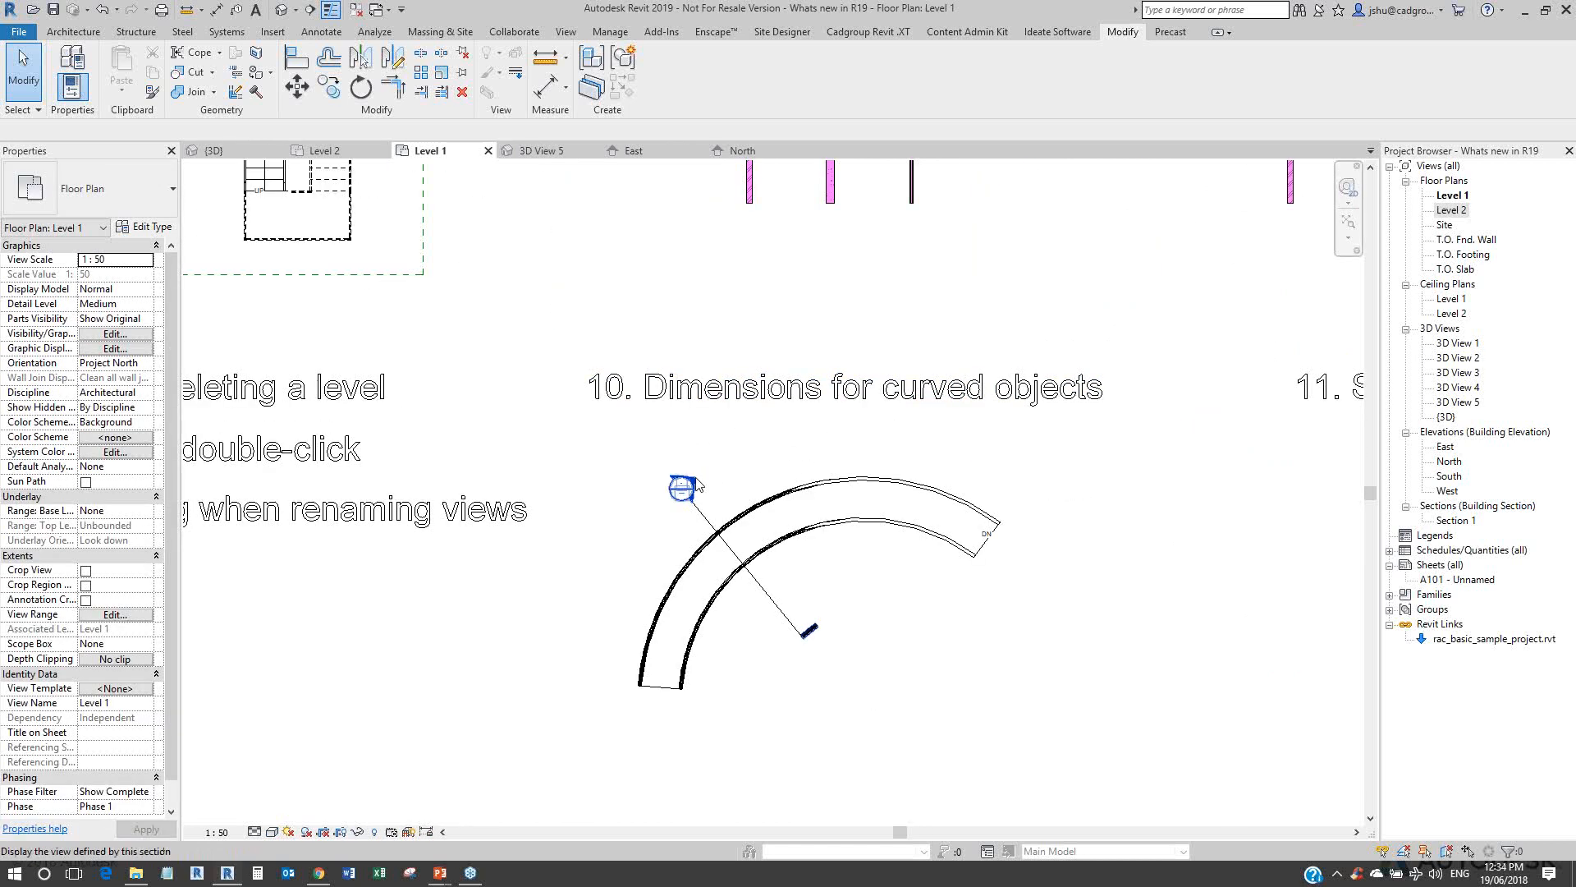
pyautogui.doubleClick(694, 483)
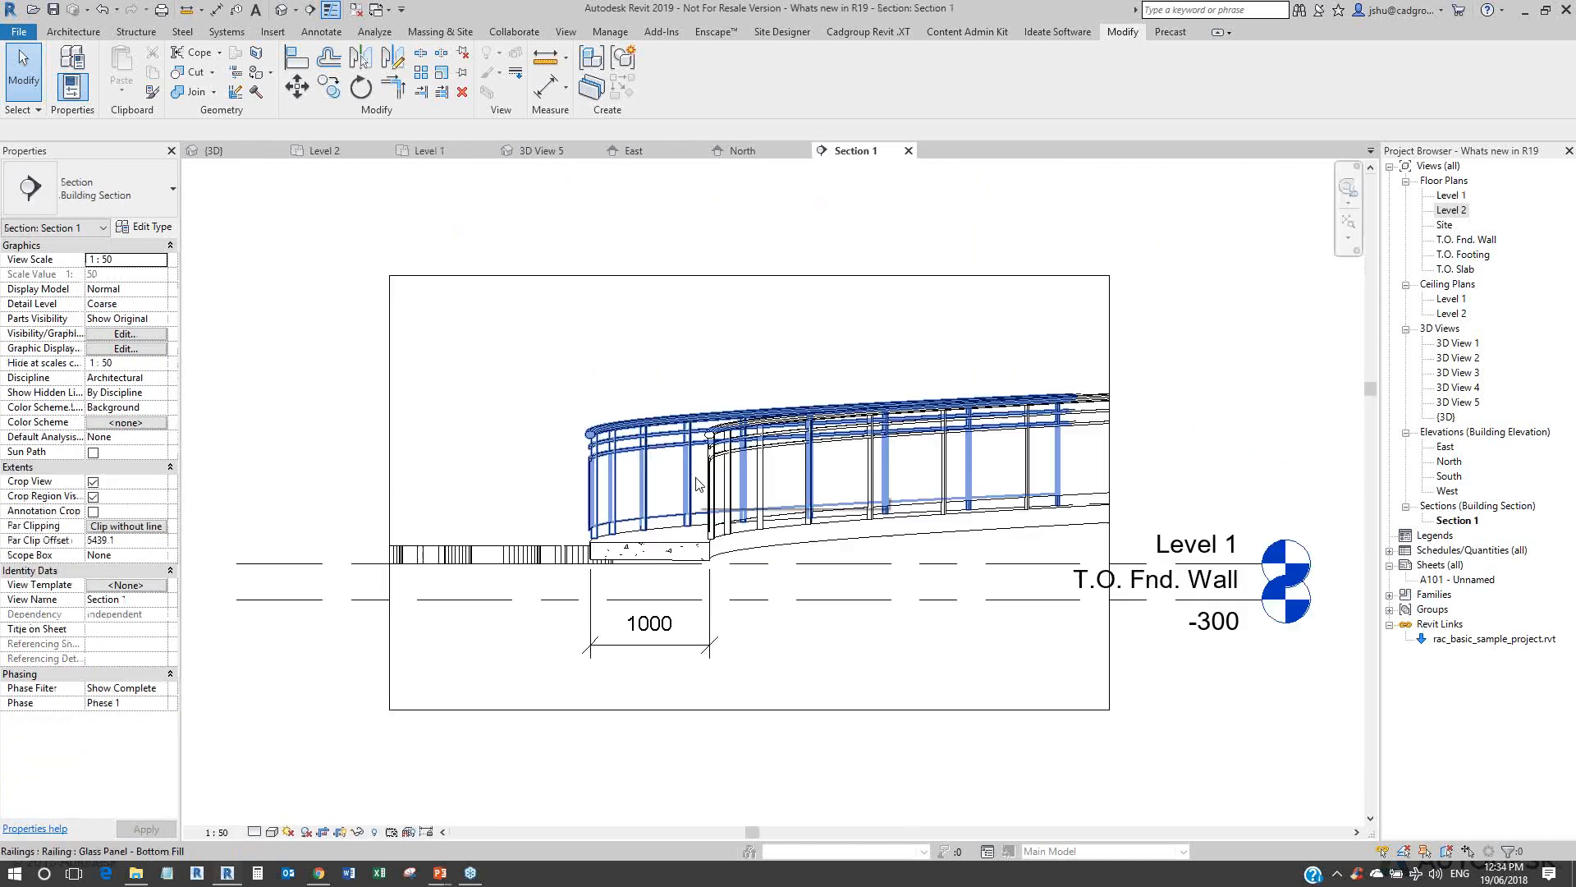
# Step: Delete the existing dimension below the cut ramp in Section 1
pyautogui.scroll(2, 656, 632)
pyautogui.click(714, 629)
pyautogui.press('Delete')
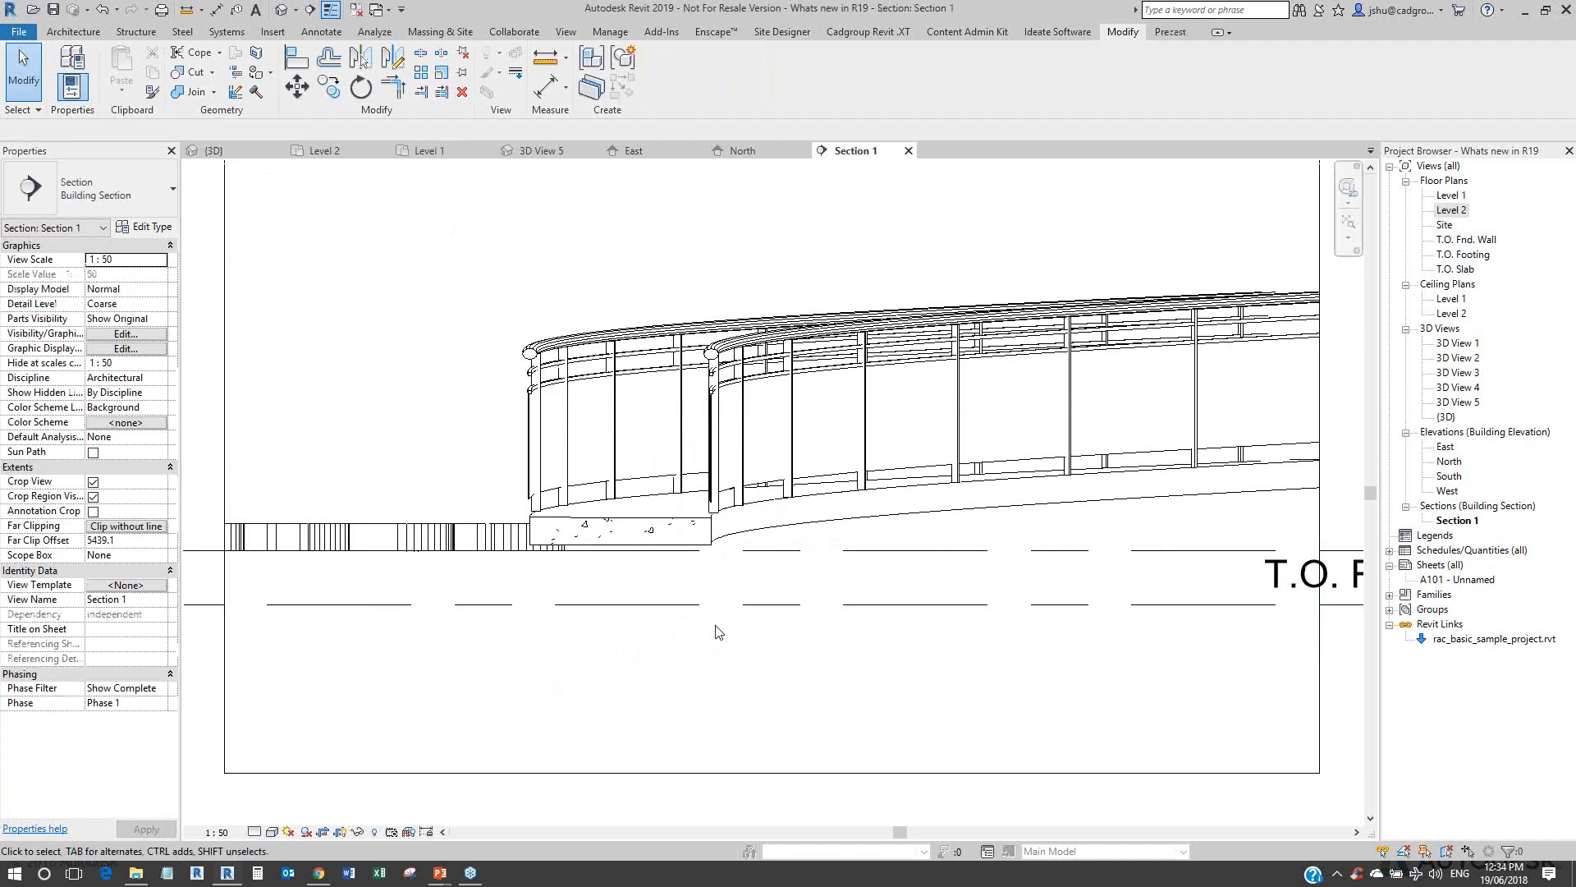
# Step: Add an aligned dimension between the two cut edges of the curved ramp, placed below it in Section 1
pyautogui.press('d')
pyautogui.press('i')
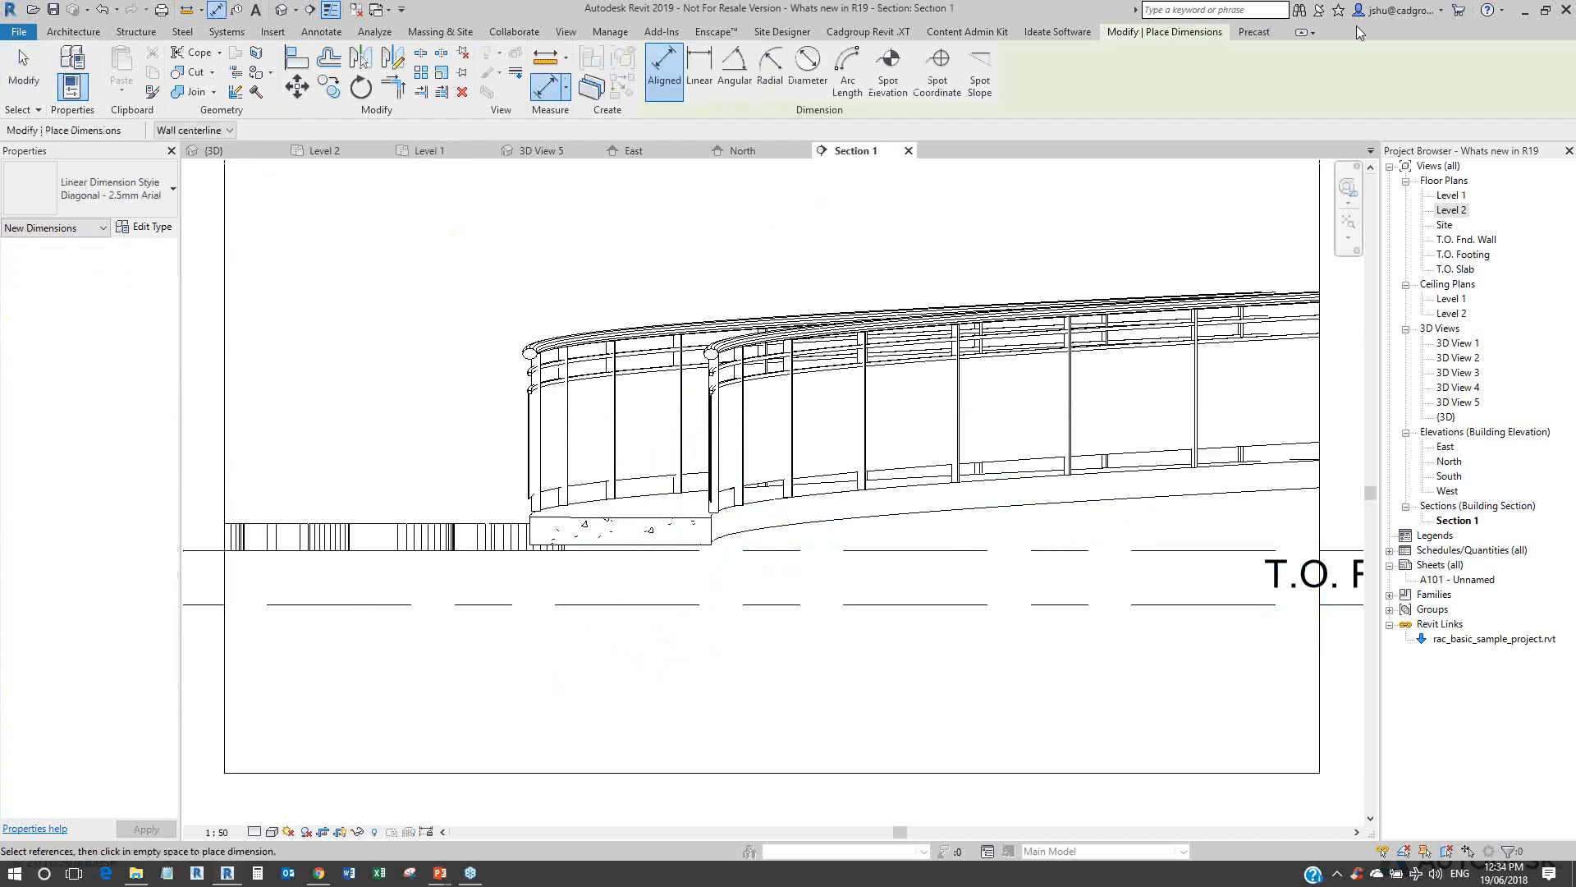
pyautogui.click(719, 539)
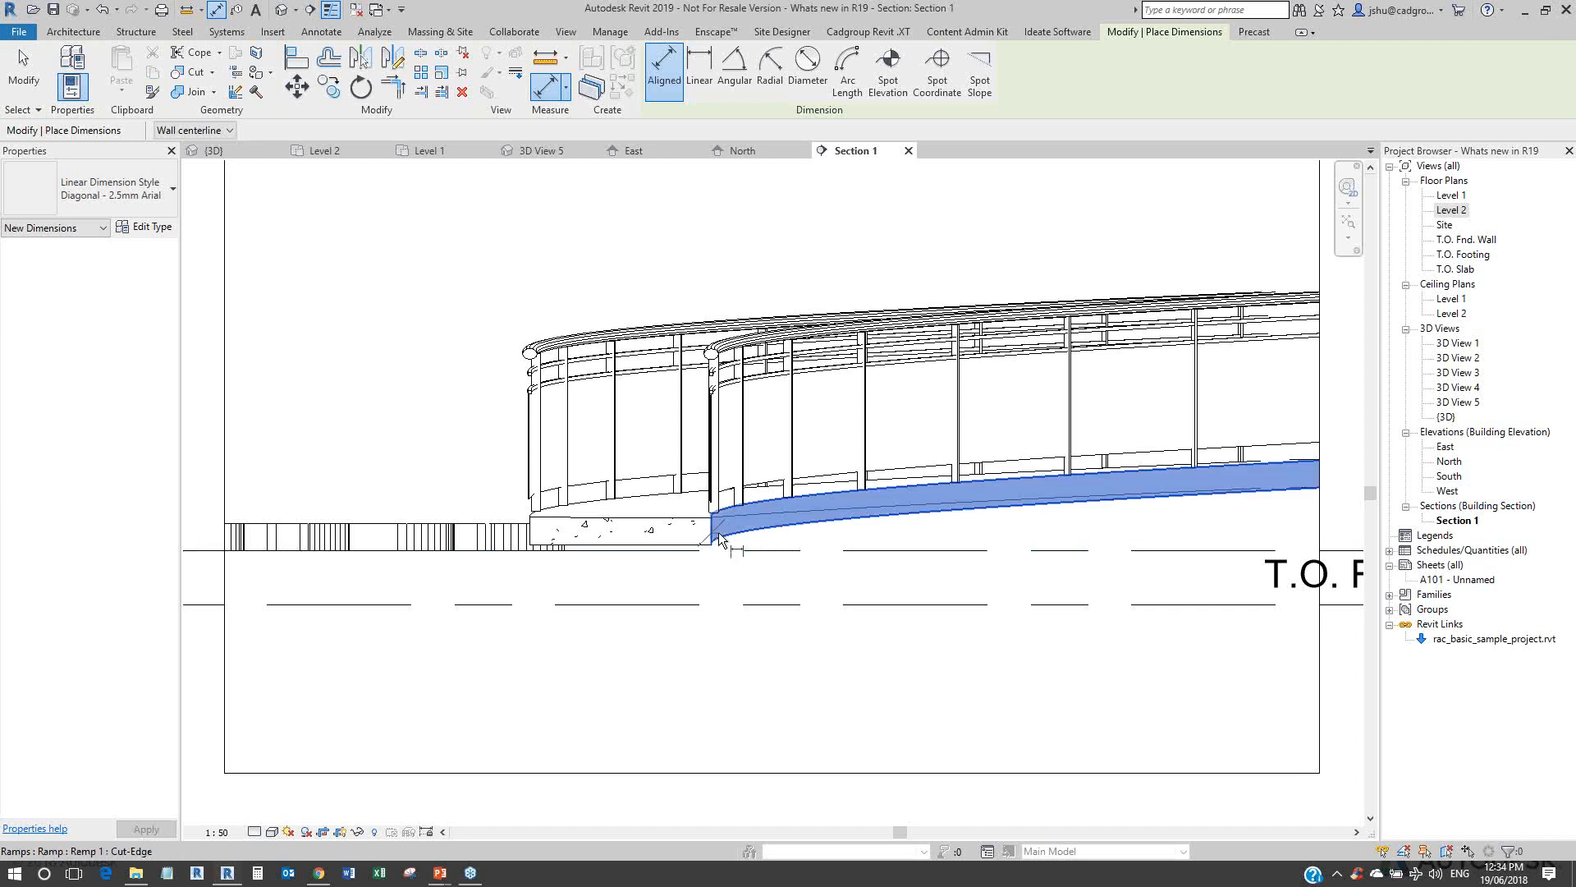
pyautogui.click(533, 532)
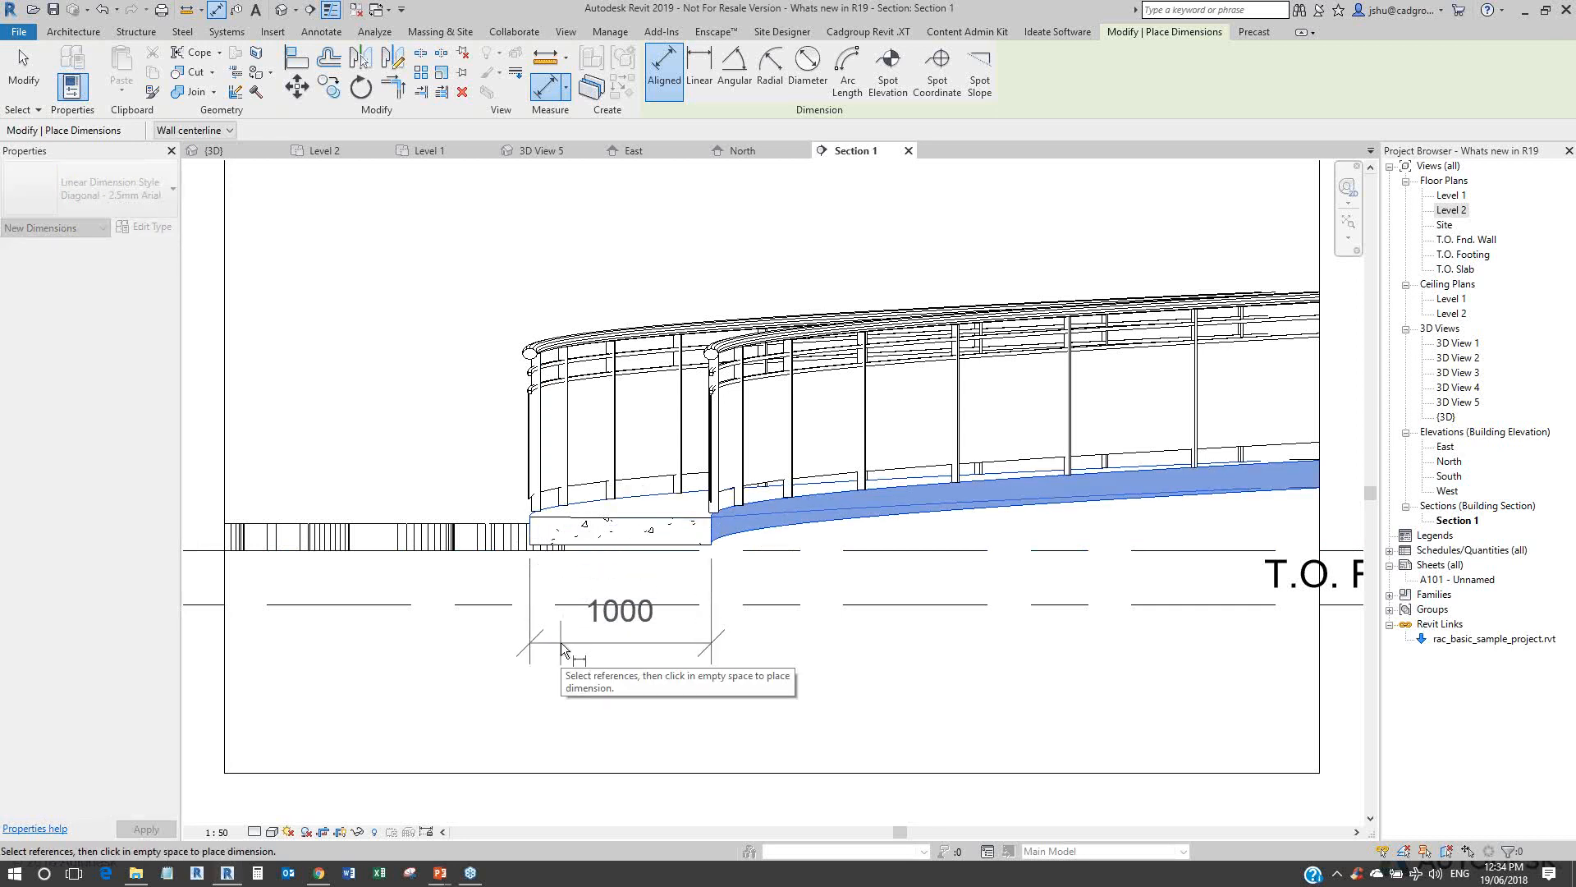
pyautogui.click(560, 642)
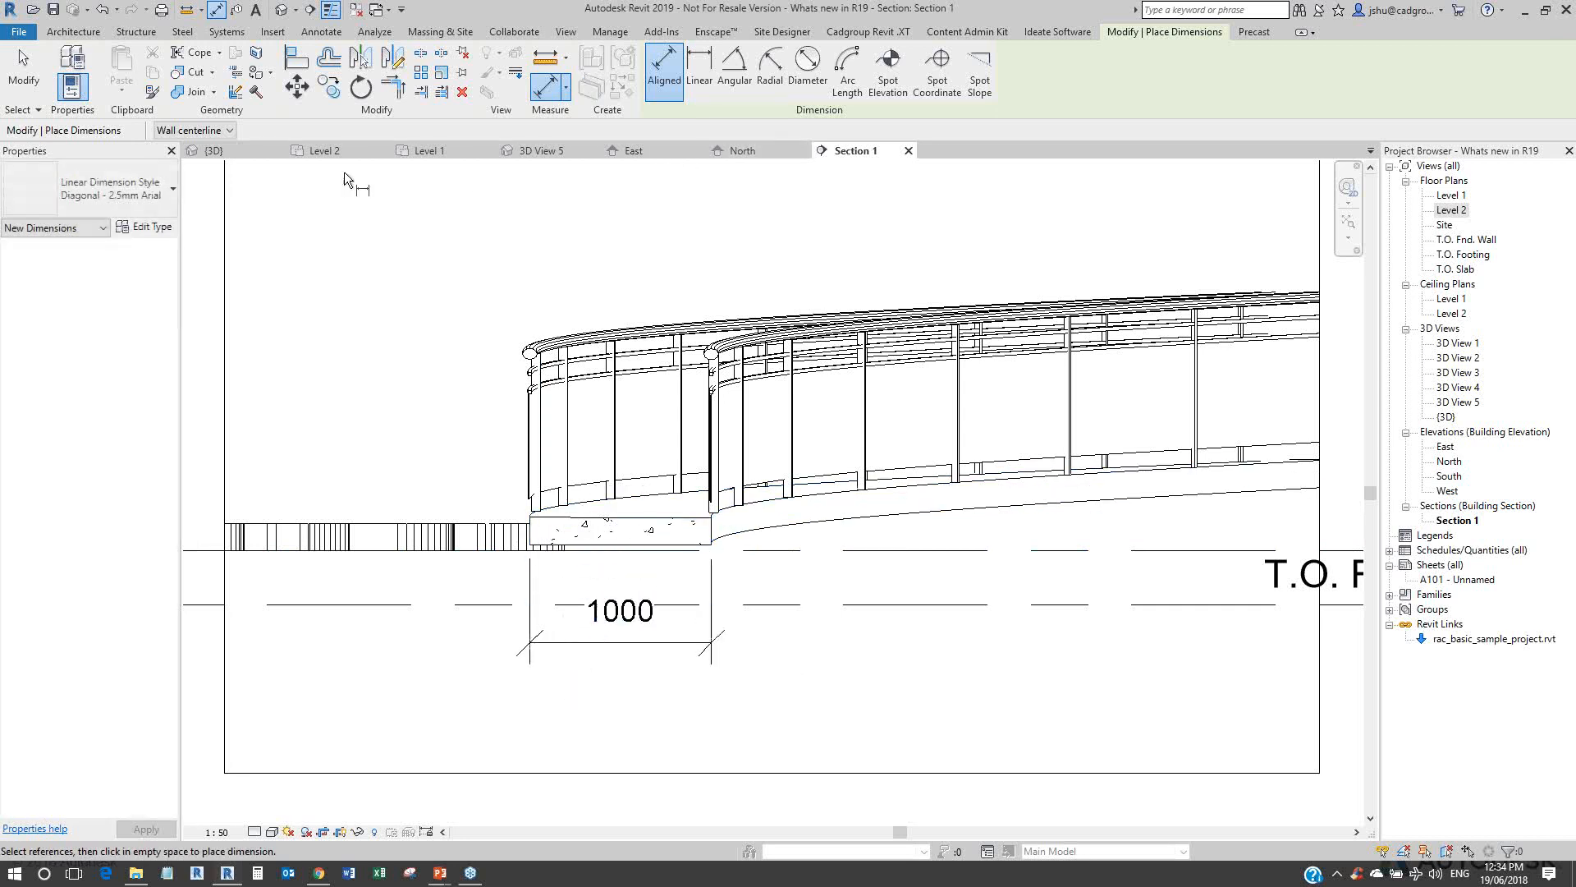
pyautogui.press('Escape')
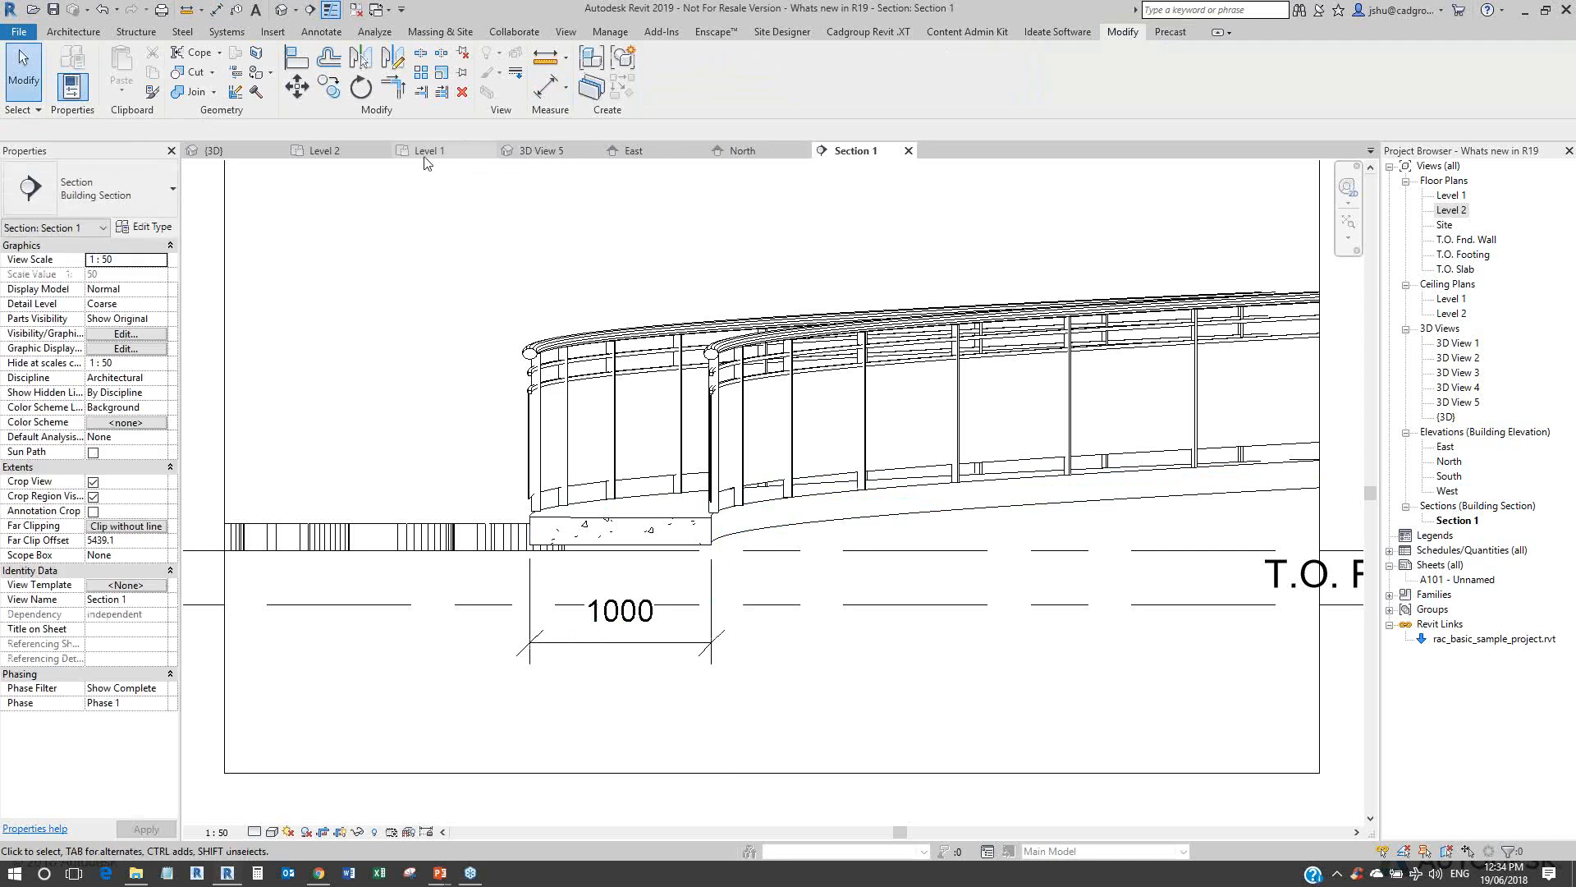
# Step: Move the Section 1 line further along the curved ramp, toward its DN end, in the Level 1 plan
pyautogui.click(430, 151)
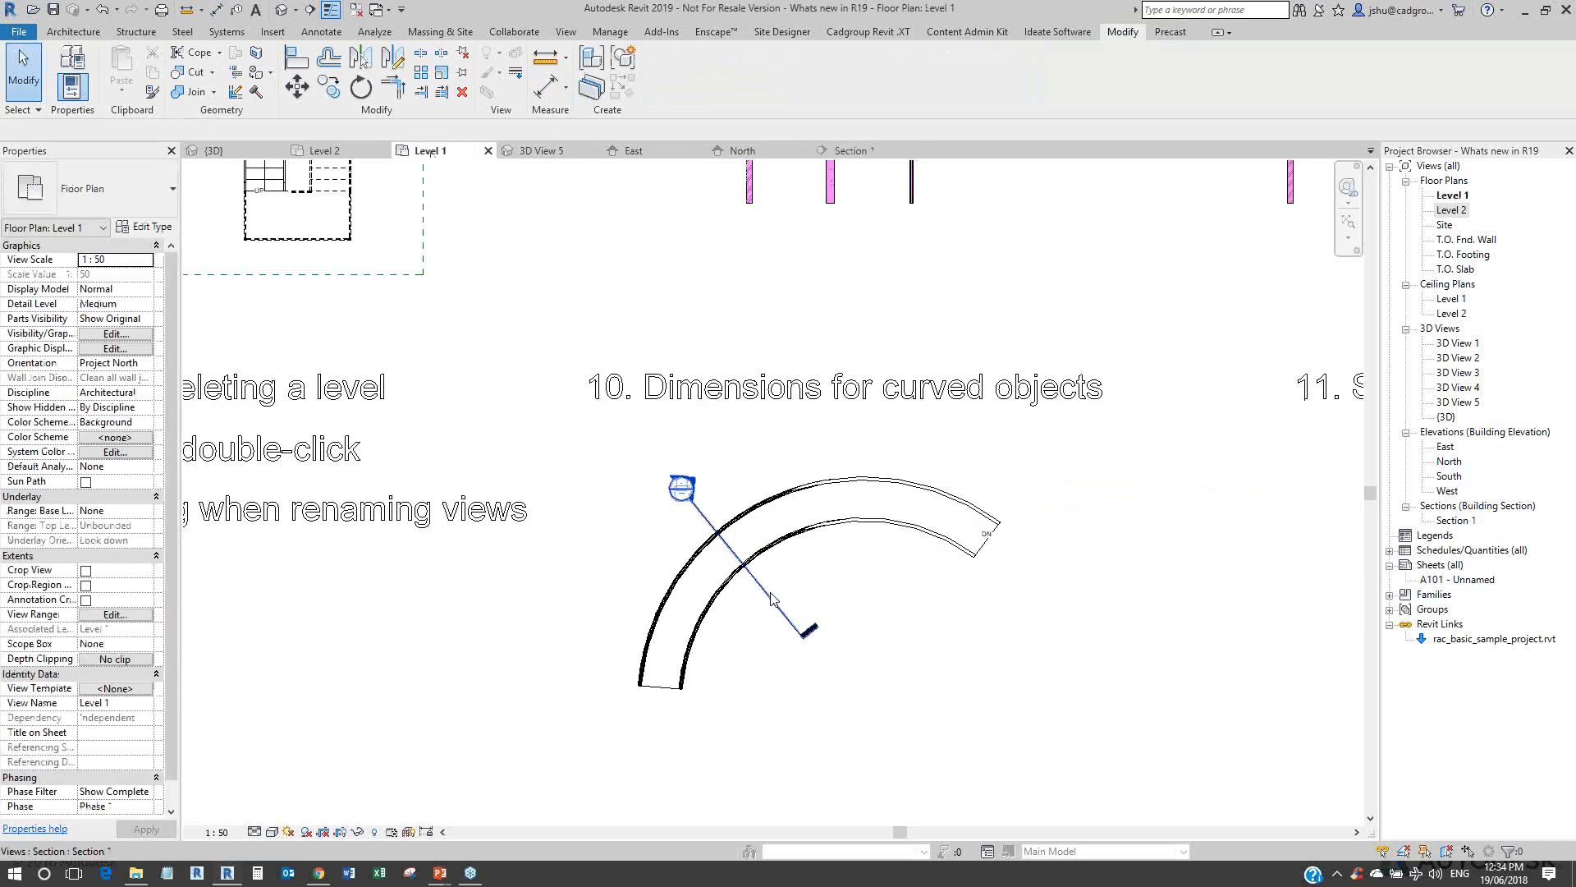
pyautogui.click(772, 598)
pyautogui.moveTo(772, 598); pyautogui.dragTo(843, 556)
pyautogui.press('Escape')
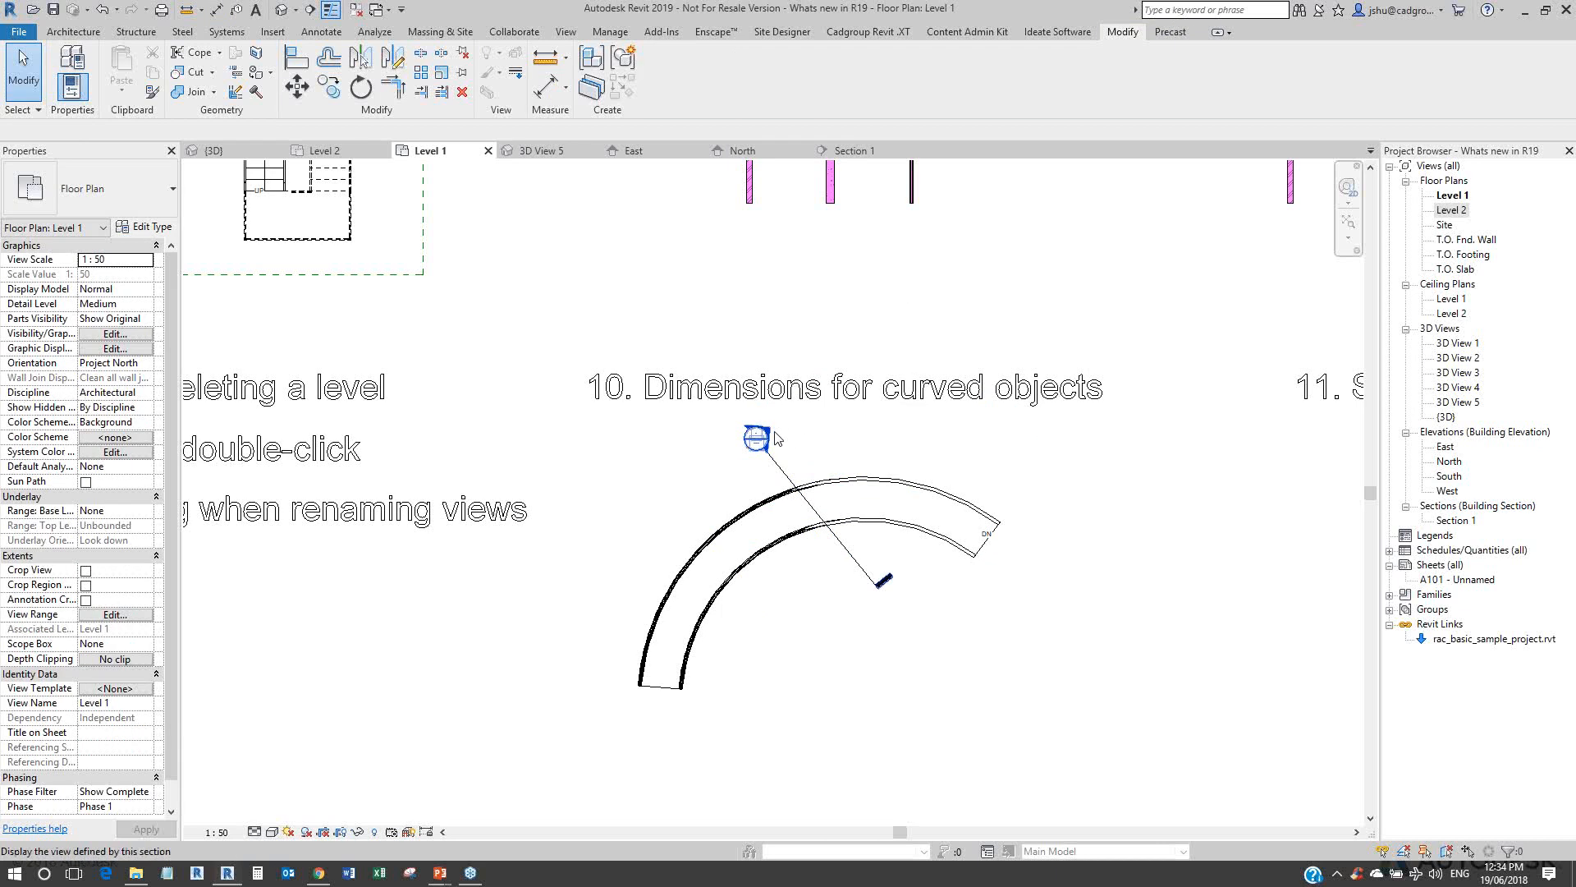
# Step: Check the ramp dimension in the Section 1 view from its marker and return to the Level 1 plan
pyautogui.doubleClick(756, 437)
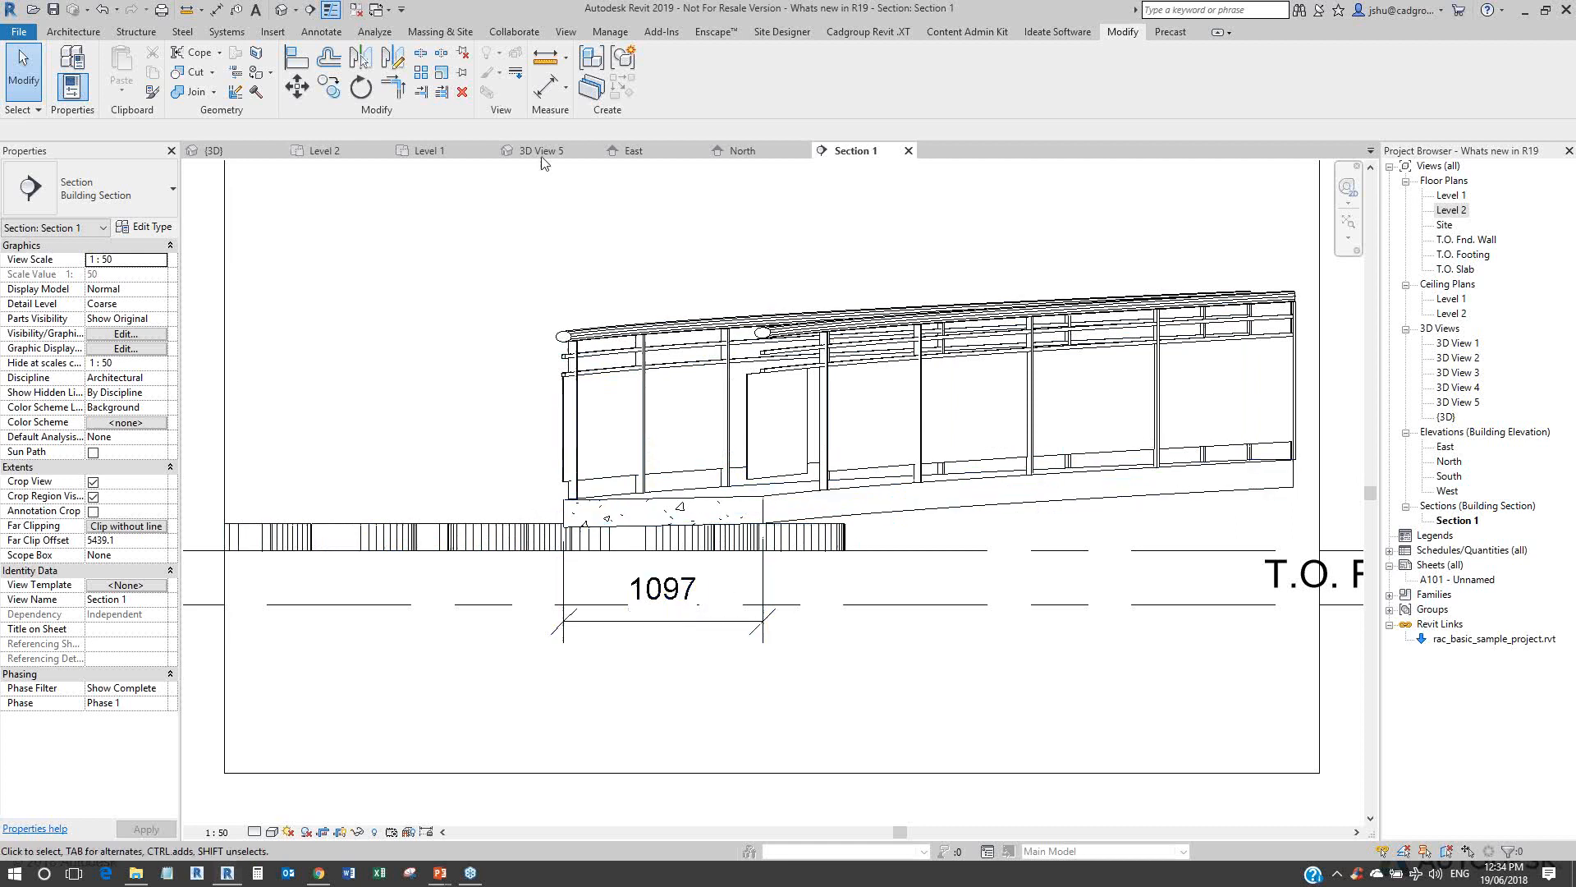
pyautogui.click(442, 160)
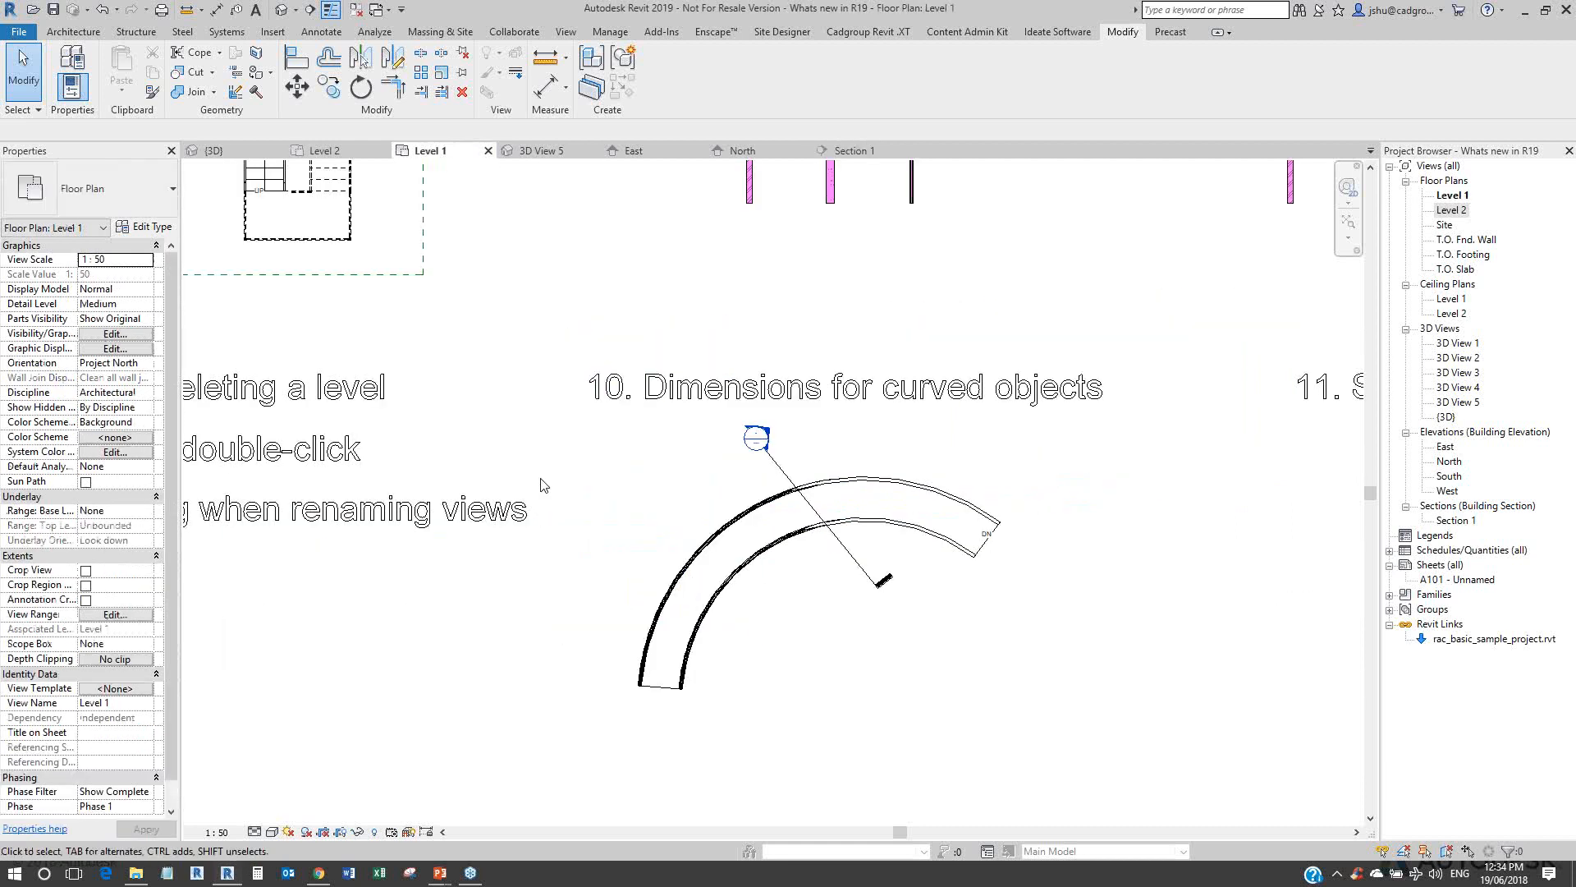
pyautogui.scroll(-1, 772, 484)
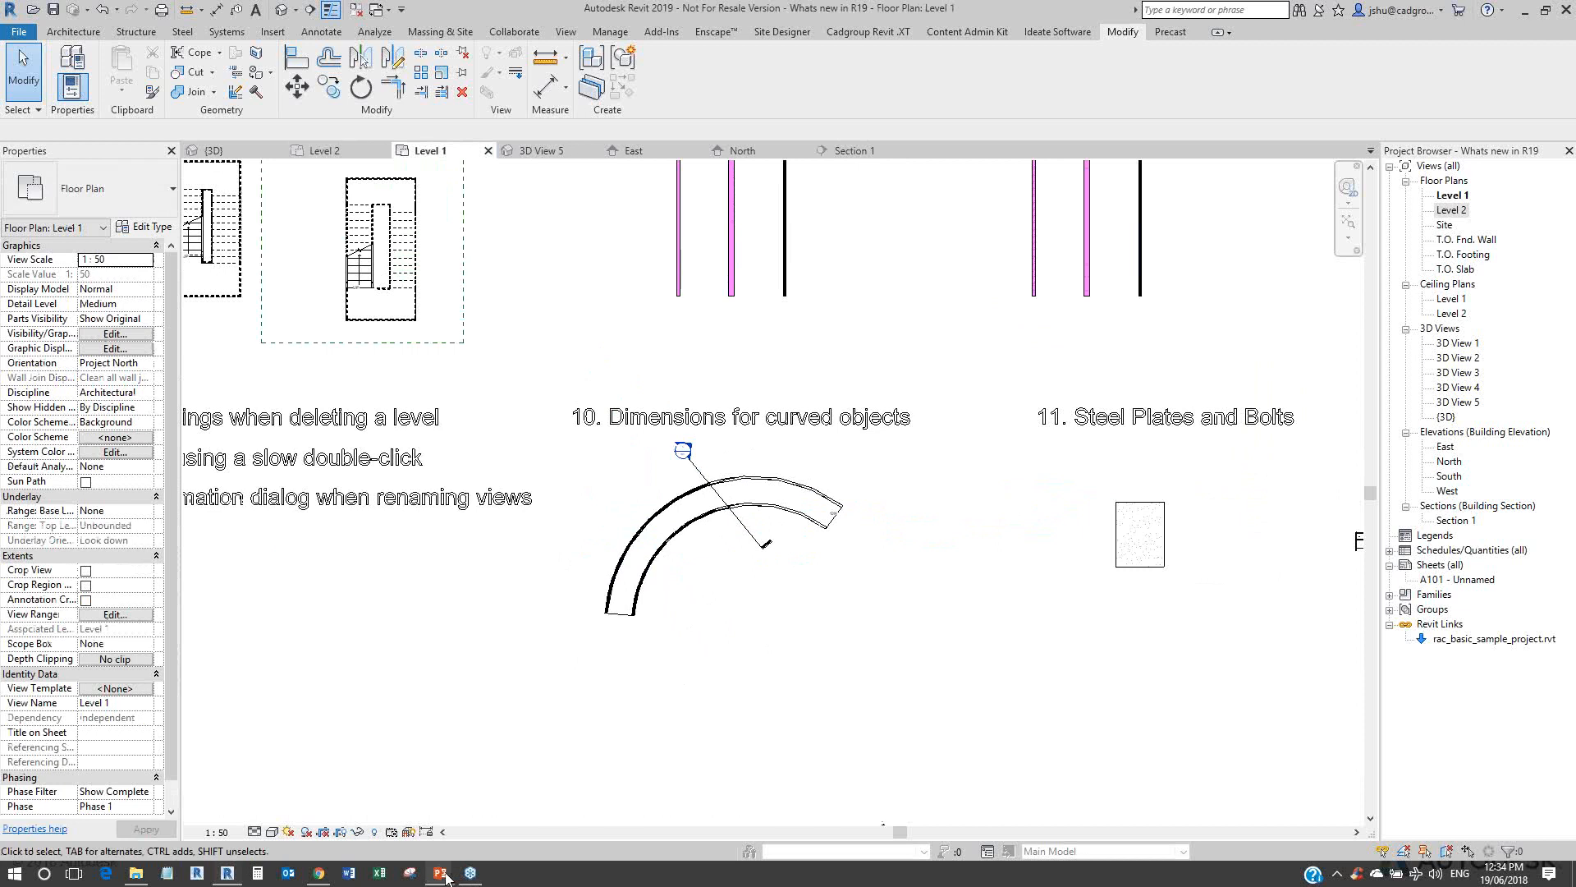
# Step: Switch to the PowerPoint slide show and advance to the Standard and Custom Connections slide
pyautogui.moveTo(445, 878)
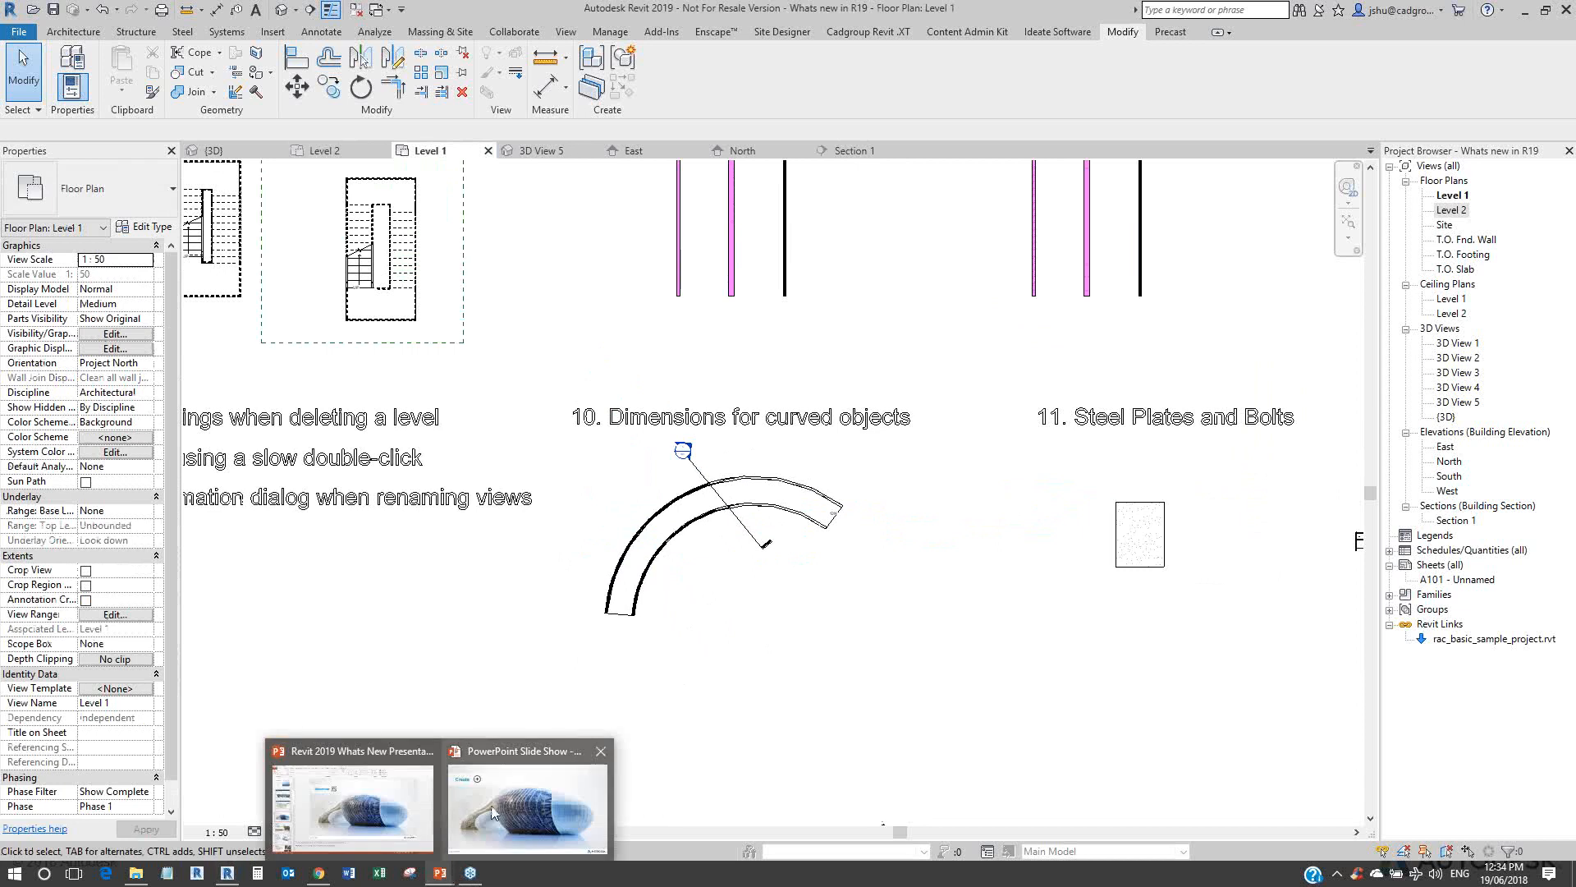
pyautogui.click(493, 812)
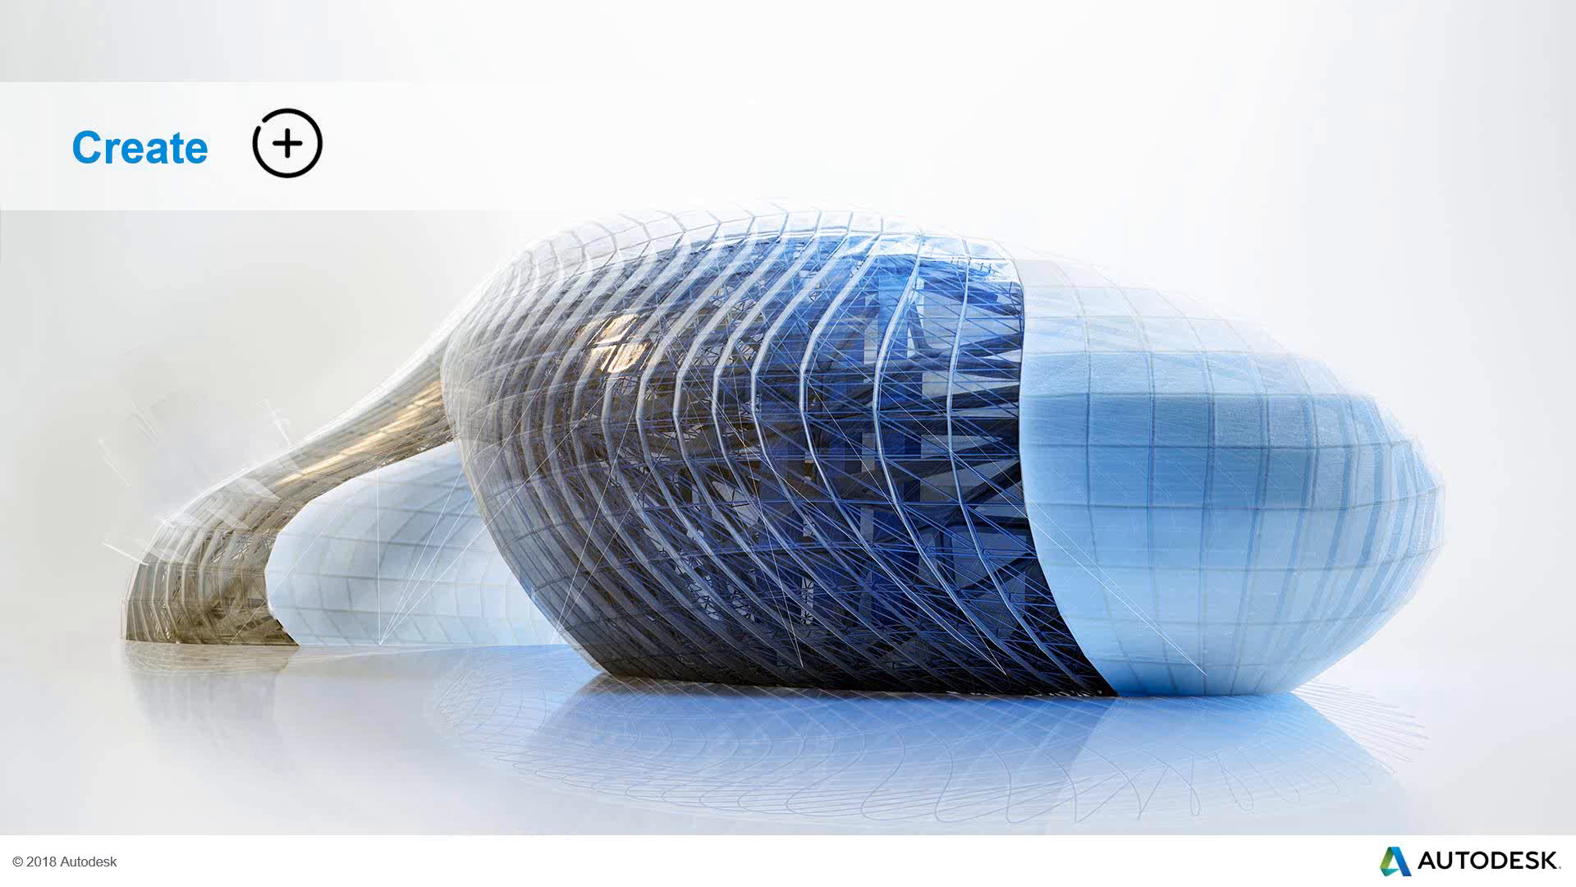
pyautogui.press('Right')
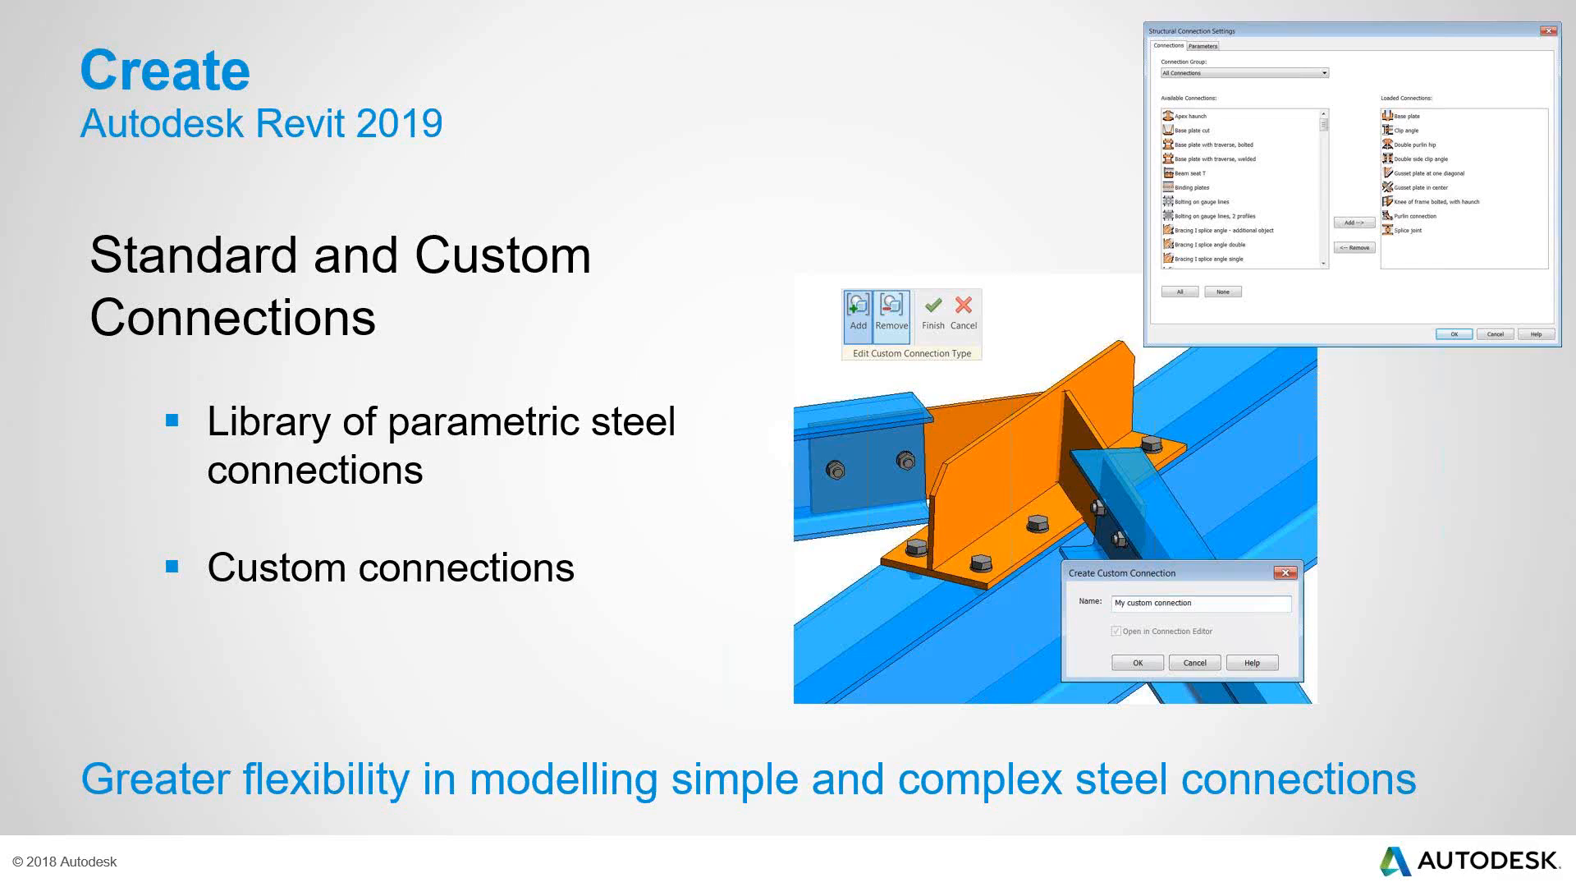
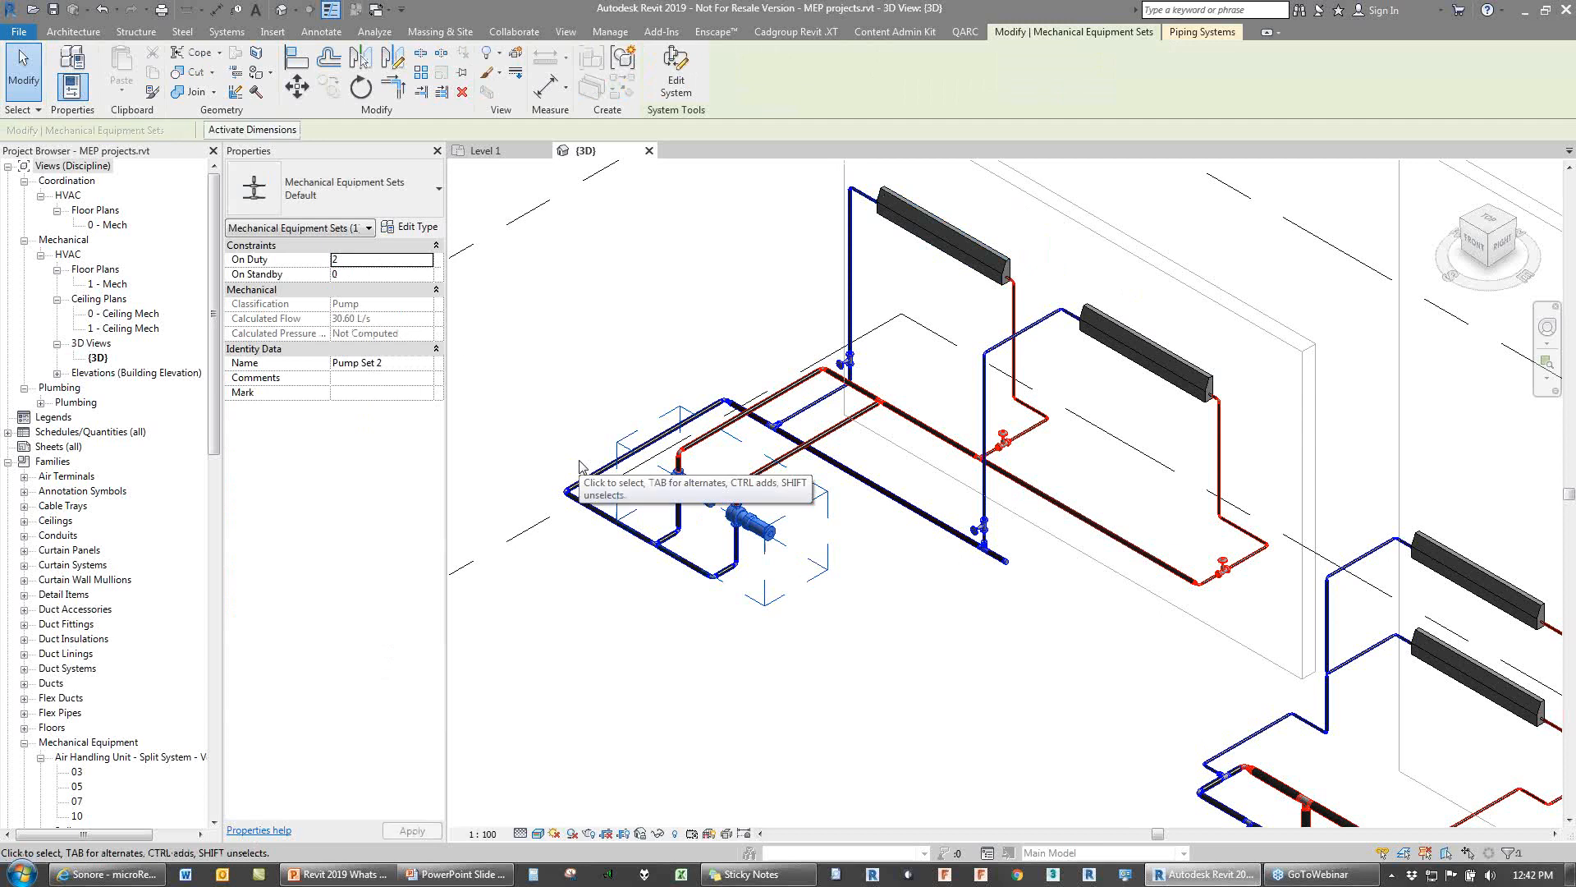
# Step: Inspect the flow properties of the vertical supply pipes under both pumps and of the main supply pipe feeding them
pyautogui.click(685, 528)
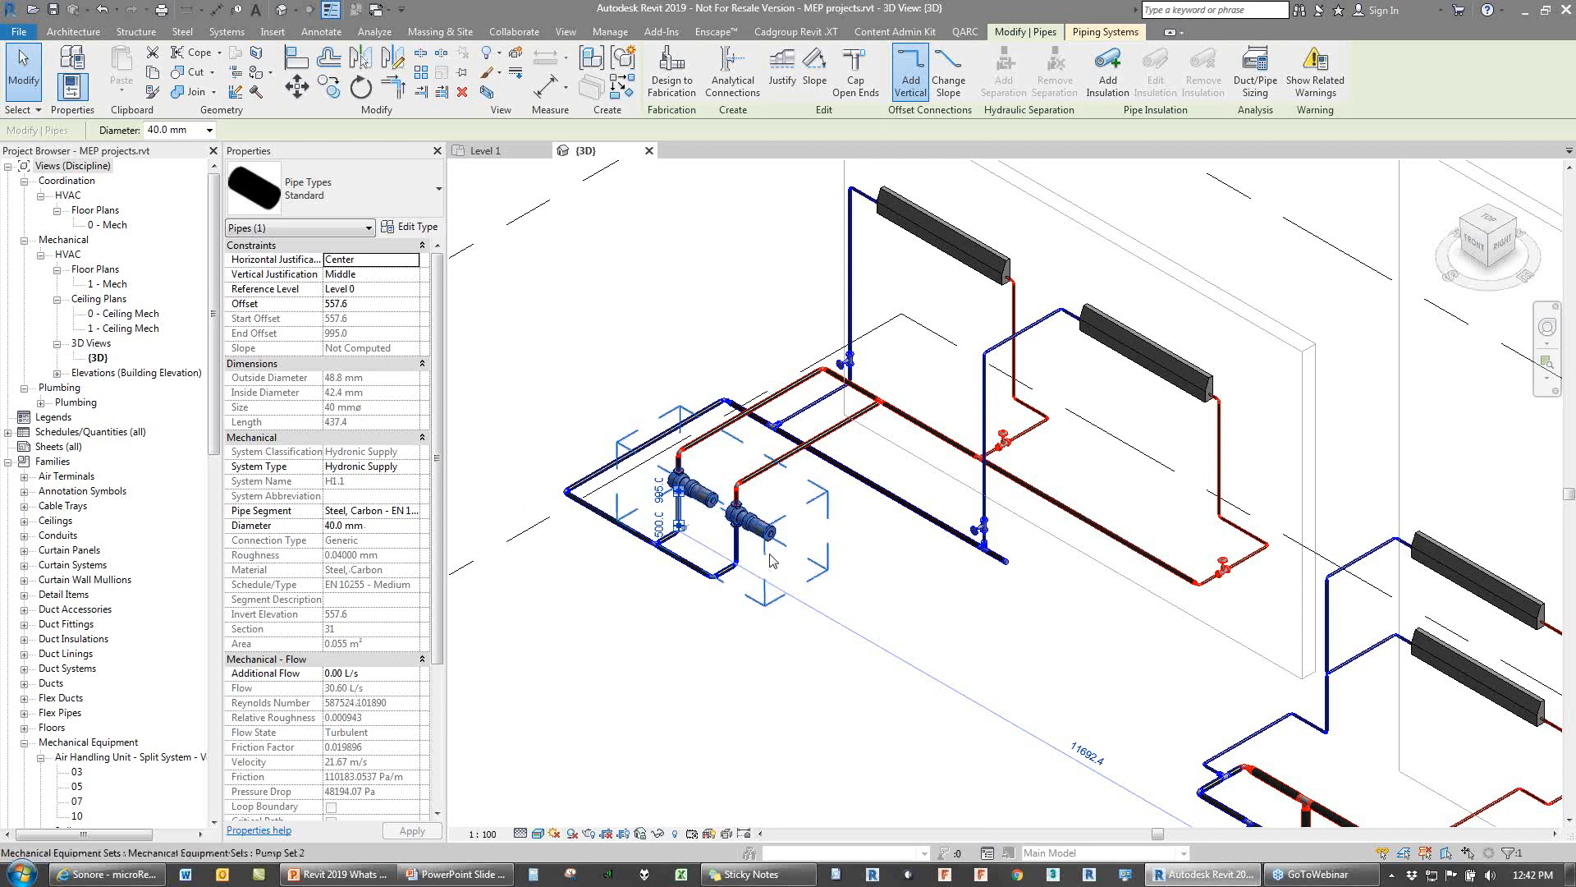
pyautogui.click(737, 555)
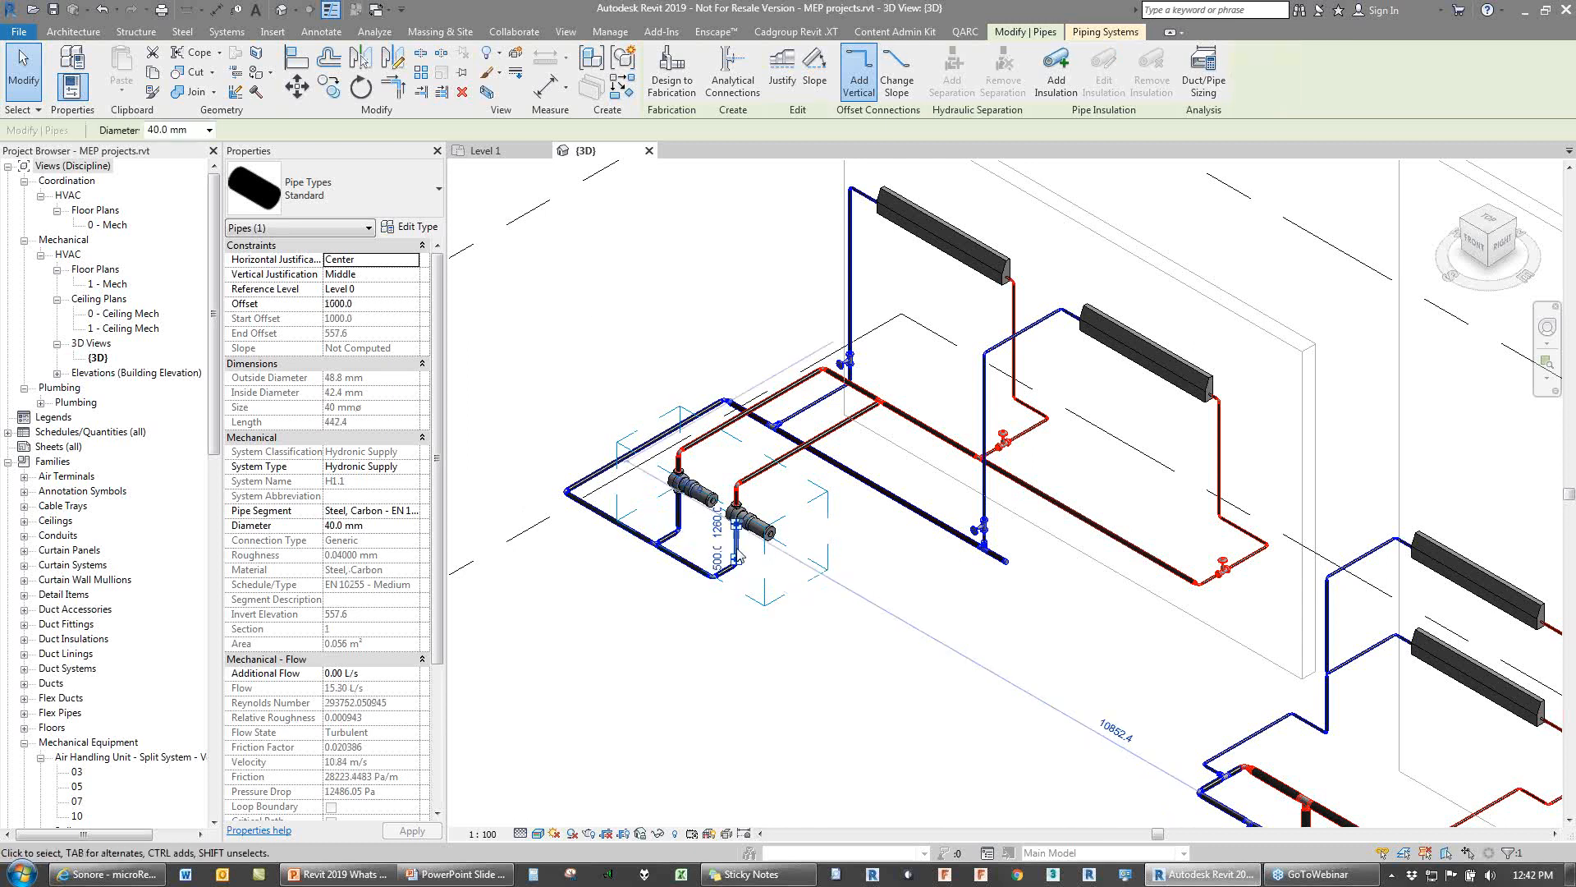
pyautogui.click(639, 446)
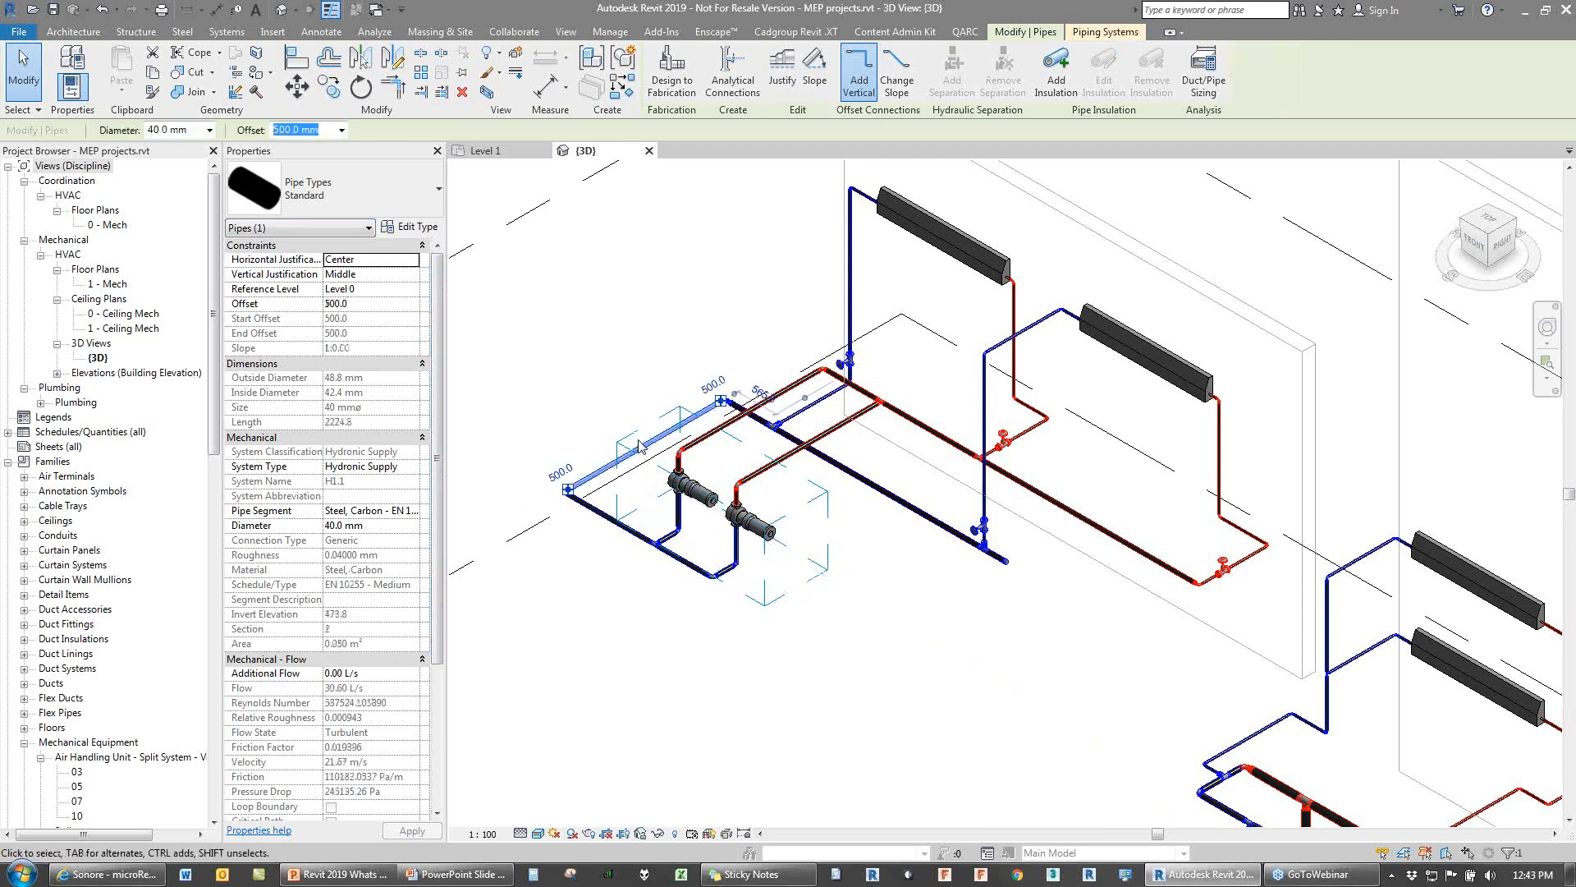
# Step: Set Pump Set 2 to 1 pump on duty and 1 on standby, and check the flow in both vertical supply pipes
pyautogui.click(692, 493)
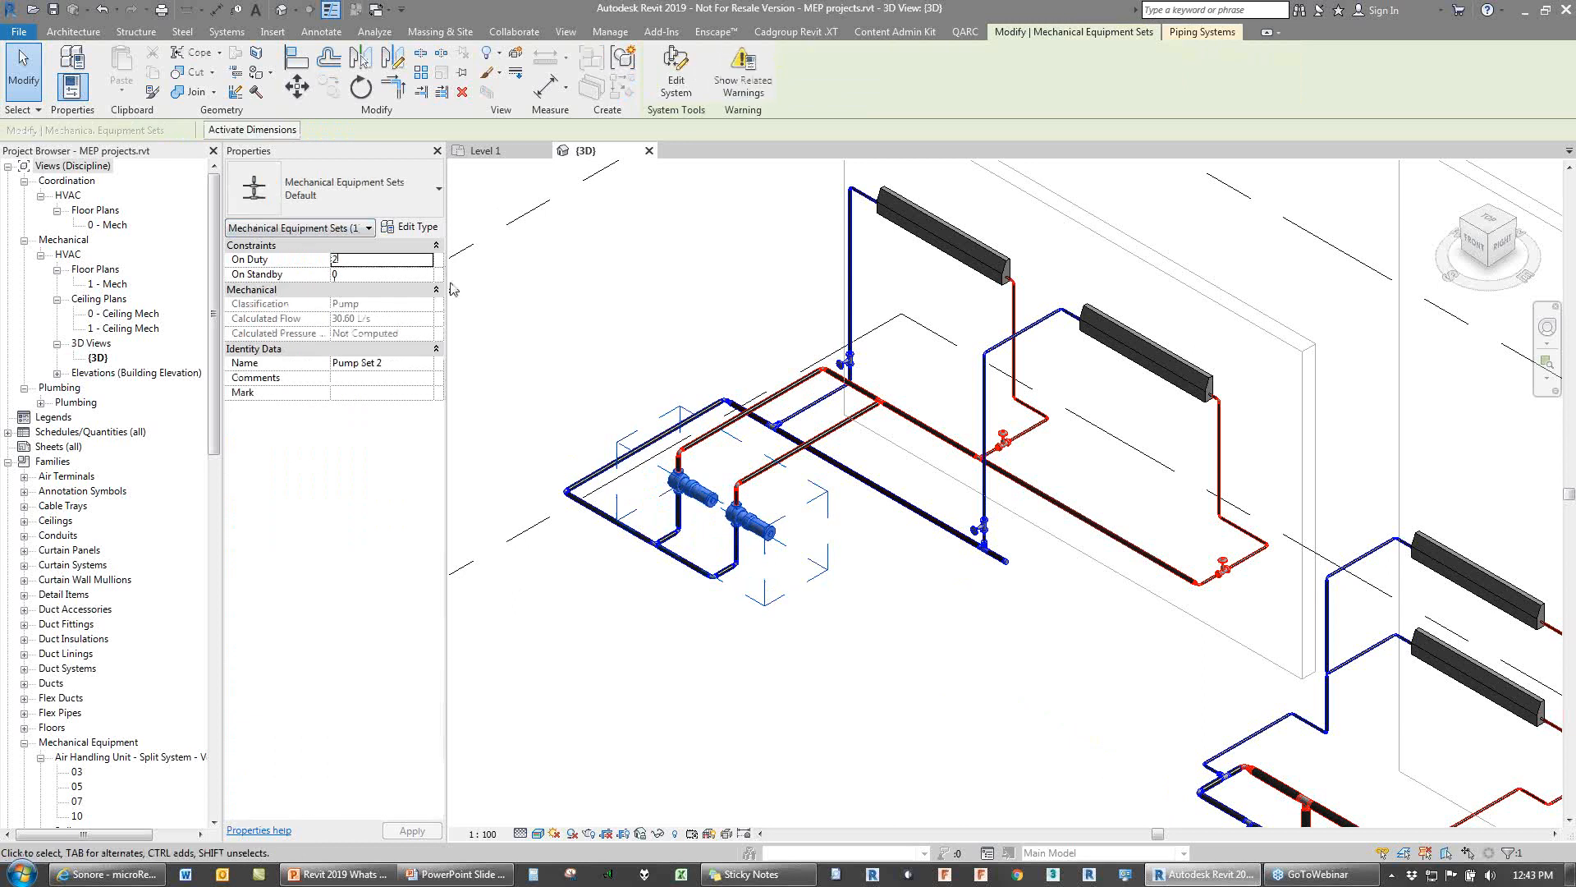
pyautogui.write('1')
pyautogui.press('Return')
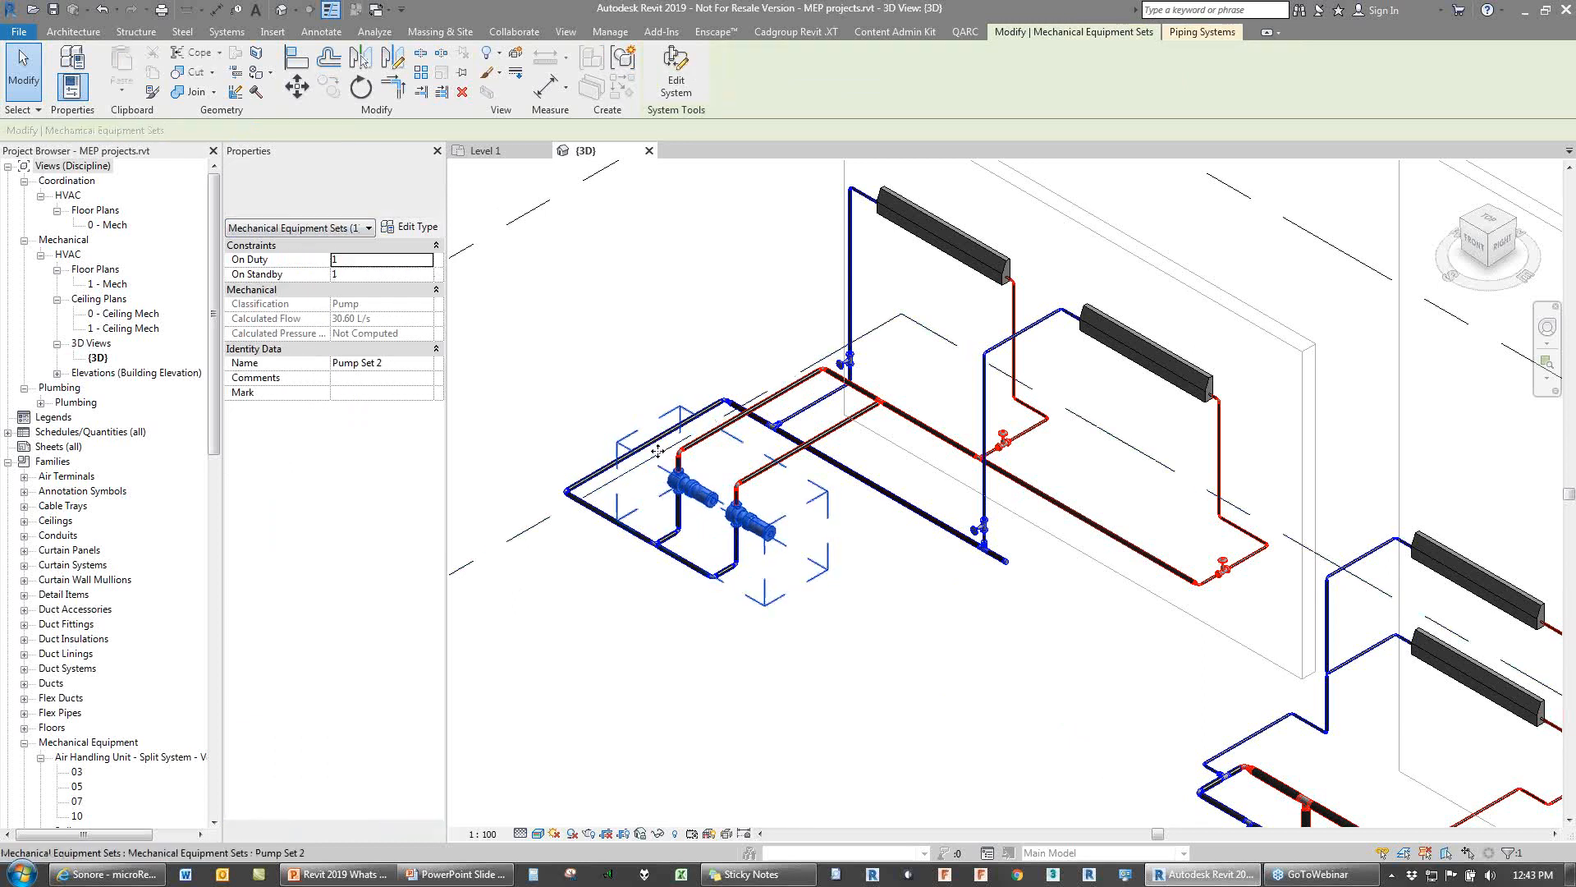
pyautogui.click(680, 510)
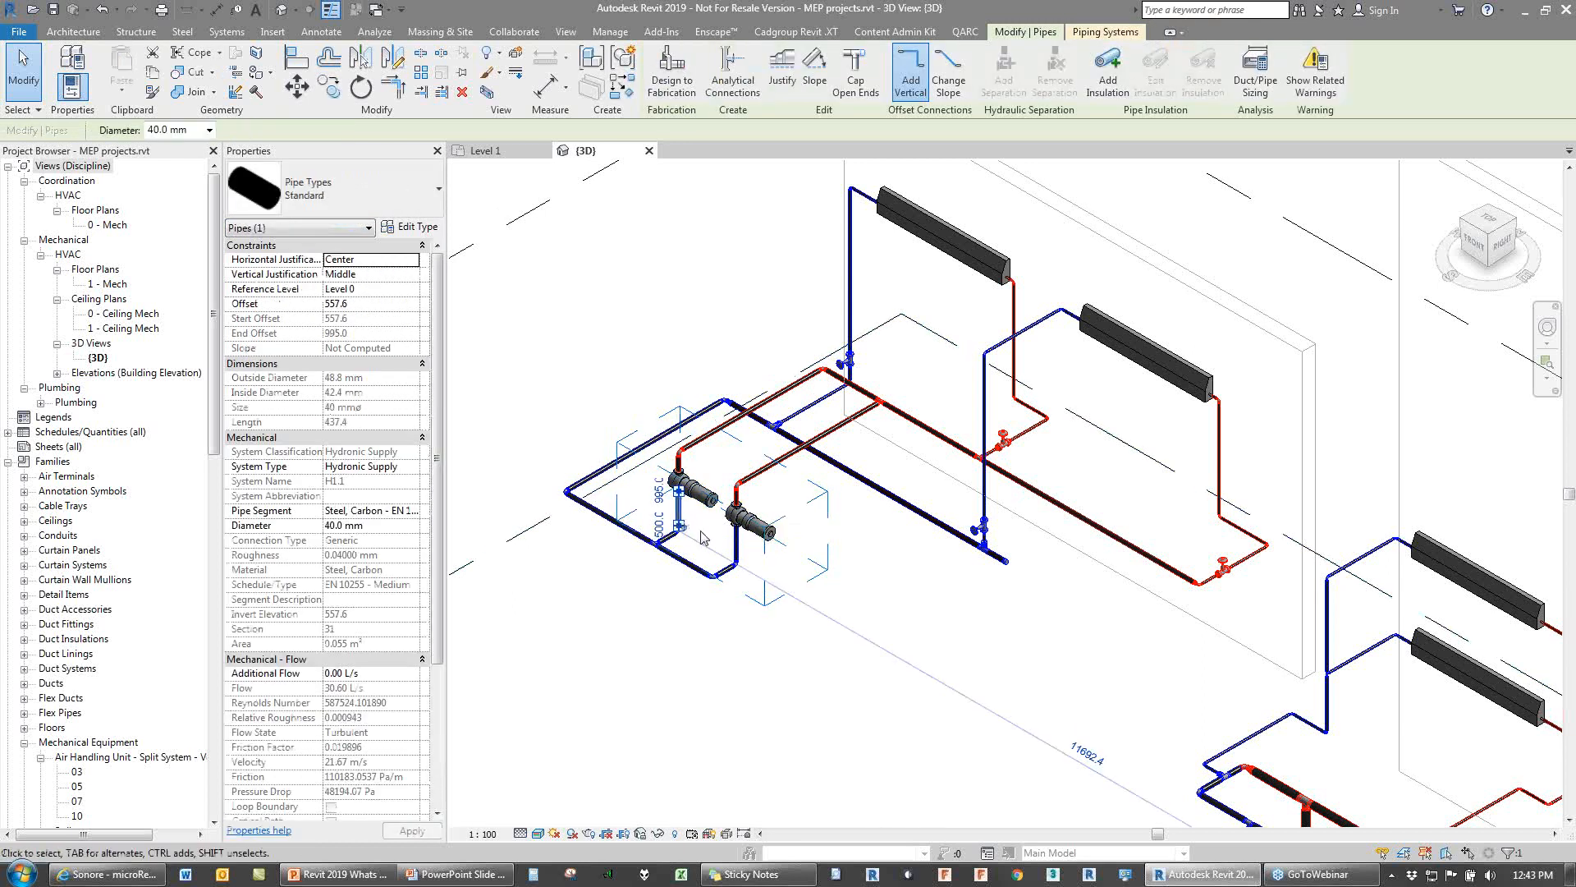
pyautogui.click(736, 537)
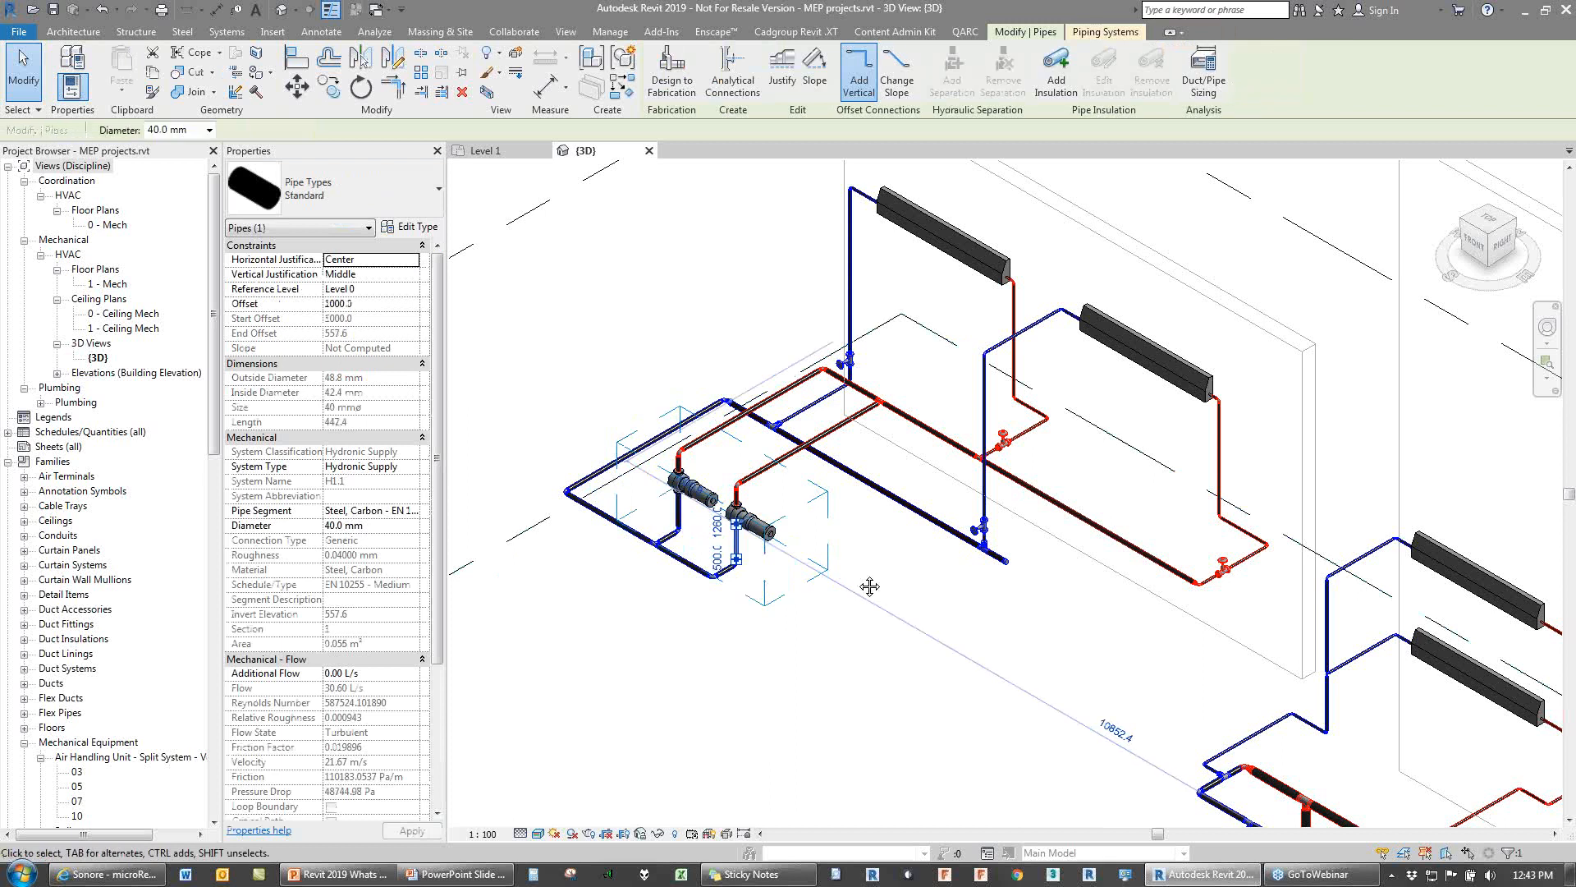
# Step: Select the supply branch to the lower radiator above the three pumps and read the Add Separation tool's description
pyautogui.moveTo(870, 586); pyautogui.dragTo(550, 552, button='middle')
pyautogui.scroll(-2, 526, 501)
pyautogui.moveTo(454, 451); pyautogui.dragTo(451, 283, button='middle')
pyautogui.scroll(2, 858, 353)
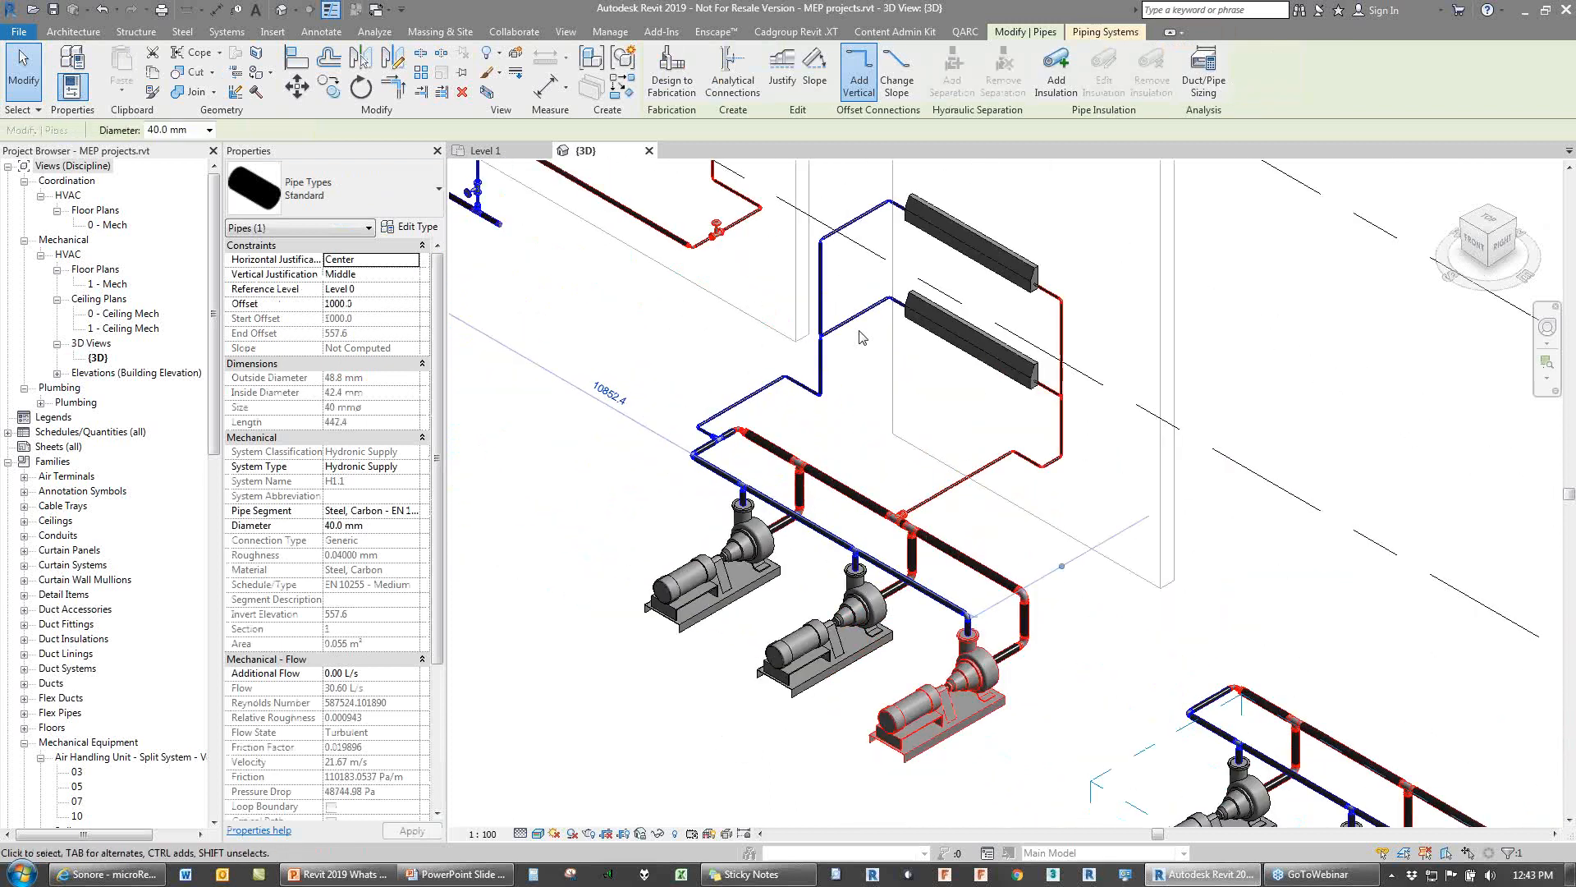
pyautogui.click(849, 326)
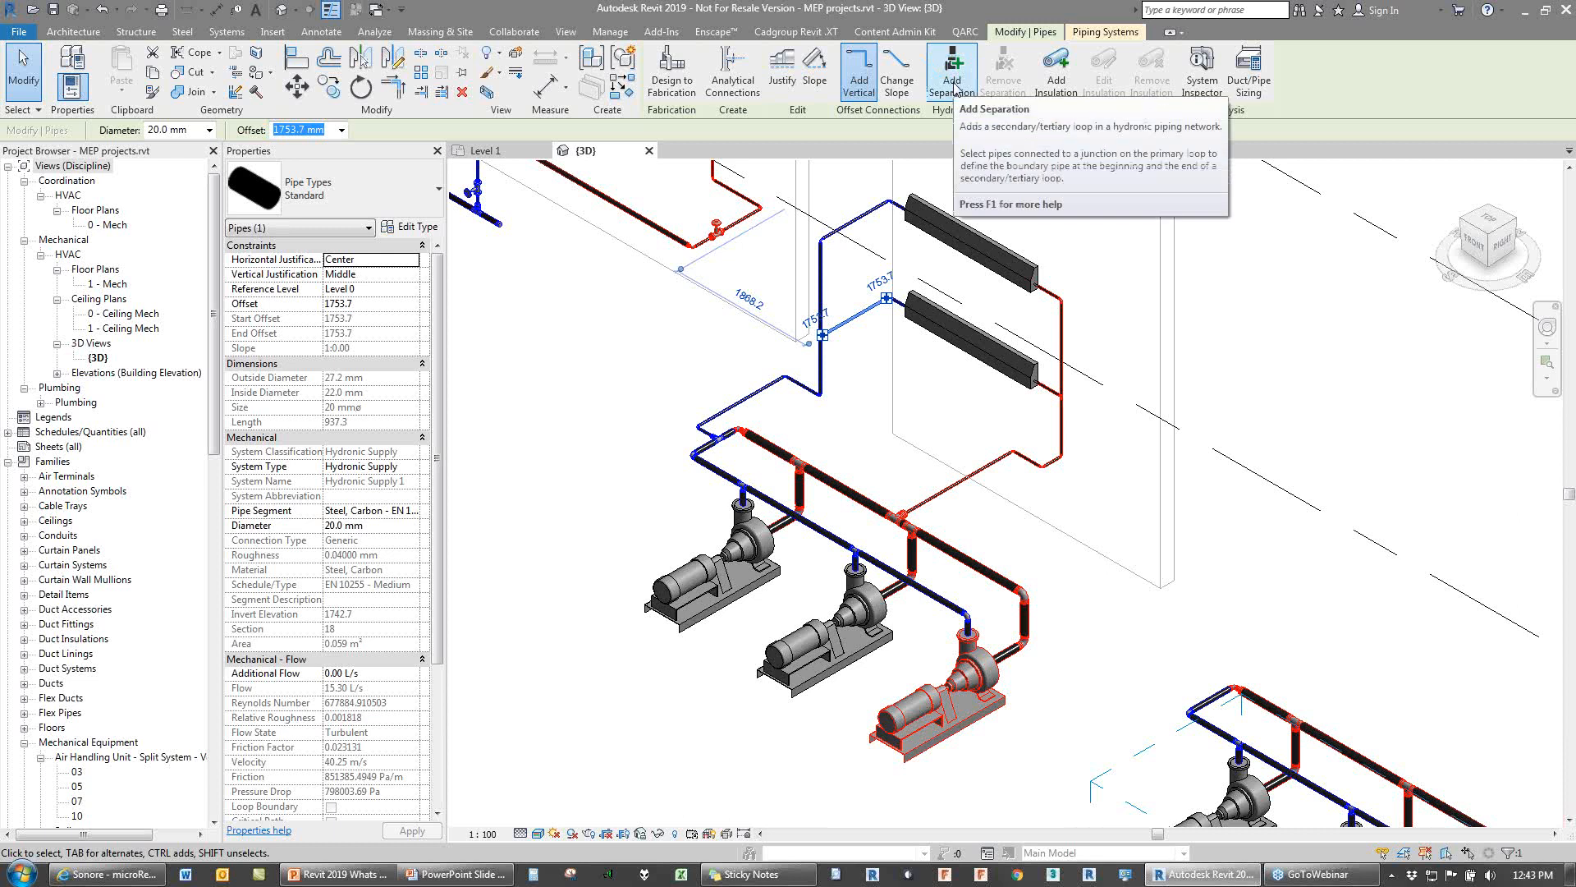
pyautogui.click(537, 341)
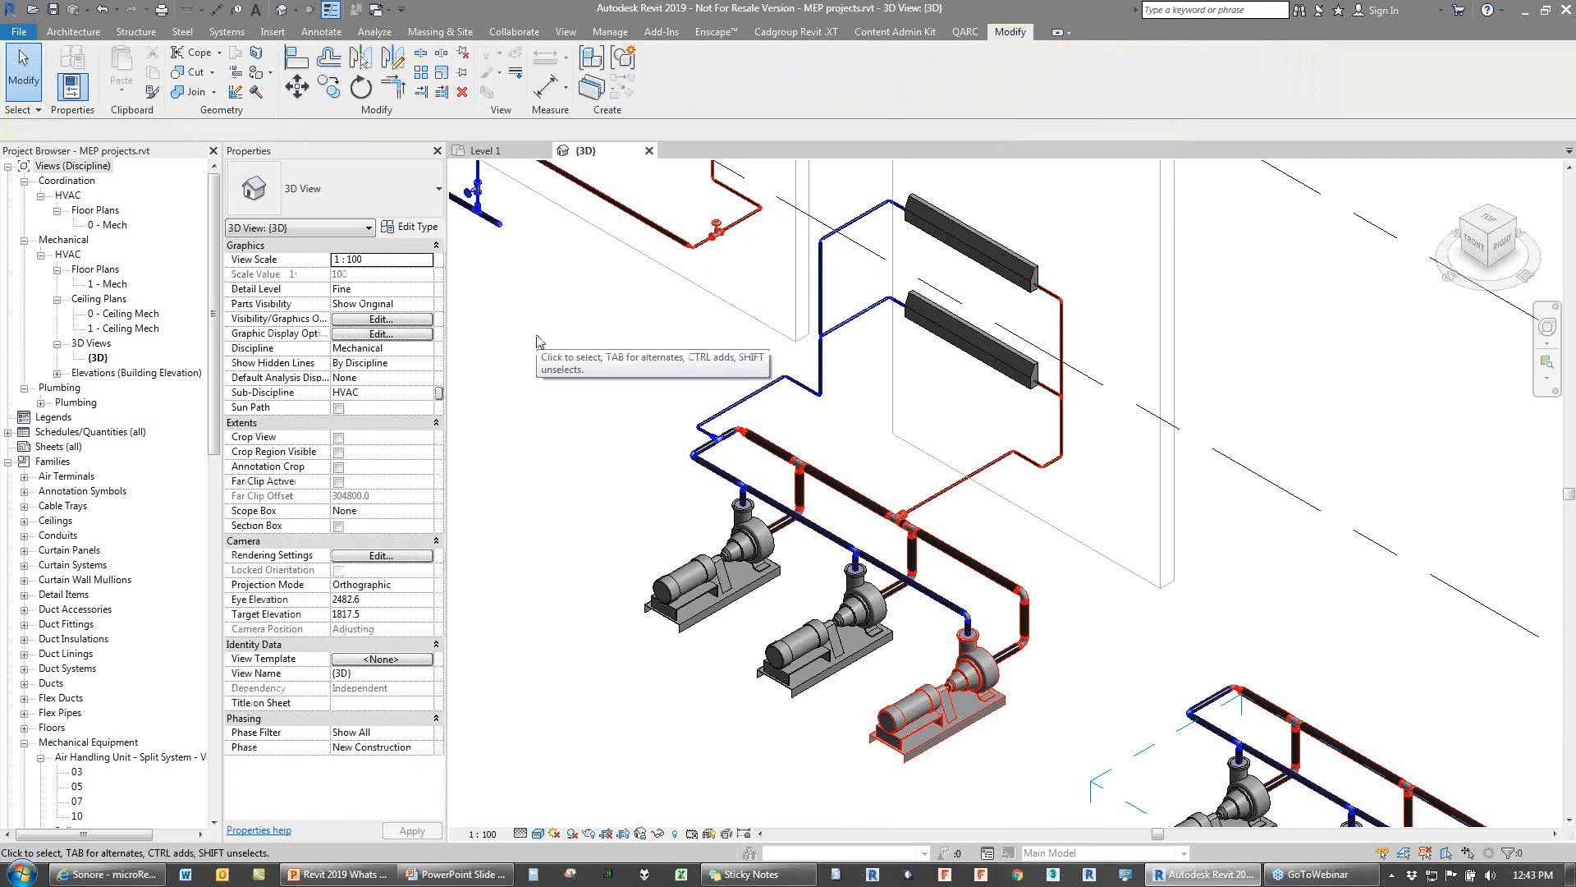
pyautogui.scroll(-1, 537, 341)
pyautogui.scroll(-3, 706, 328)
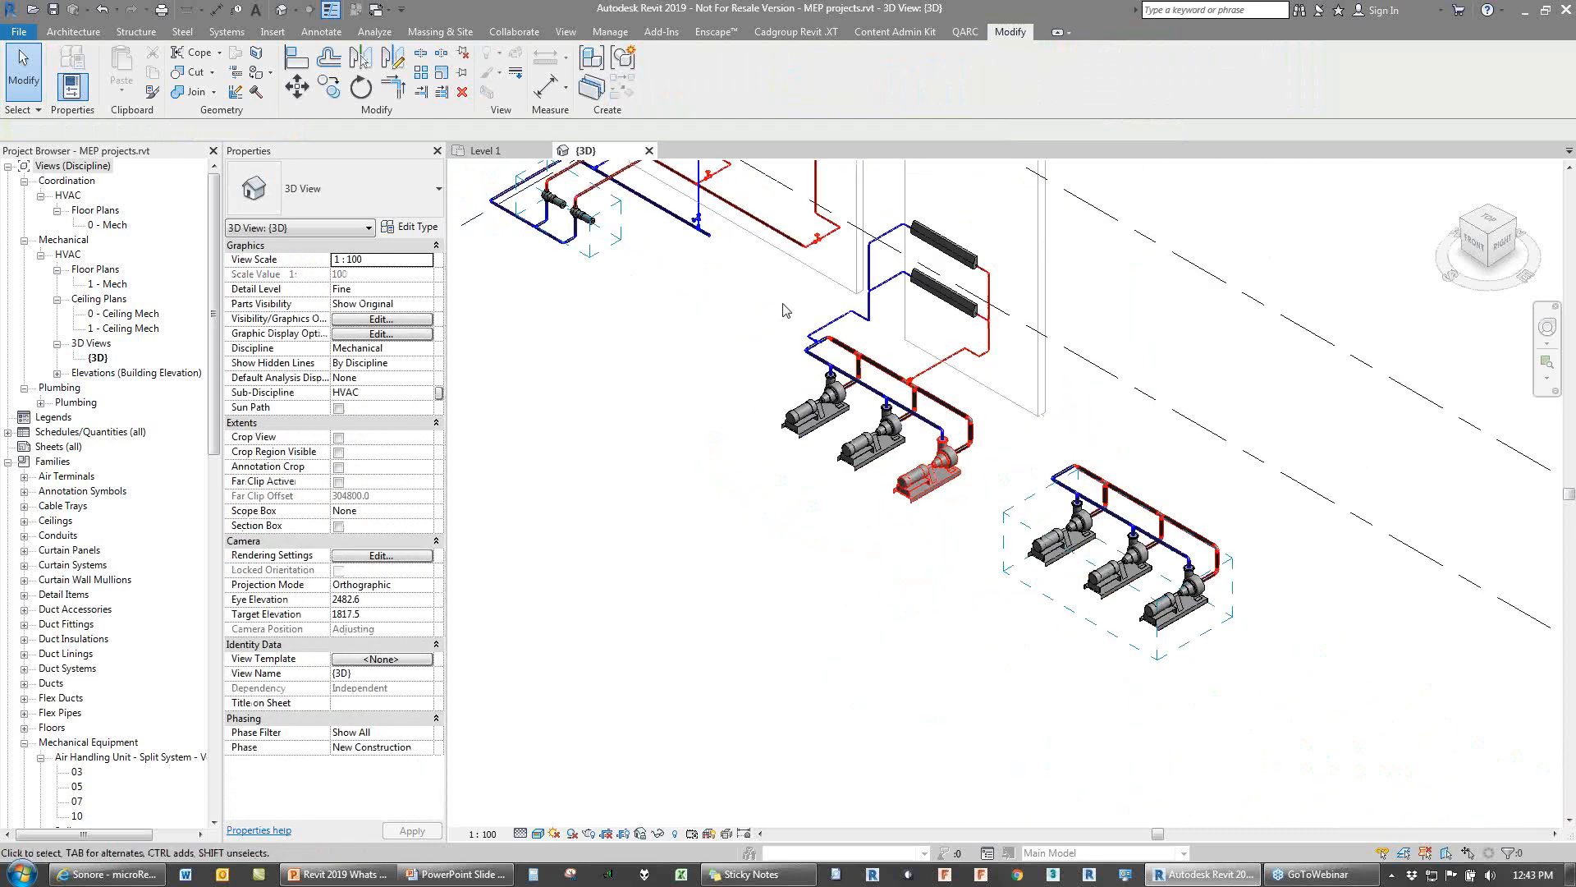
pyautogui.moveTo(718, 304); pyautogui.dragTo(804, 464, button='middle')
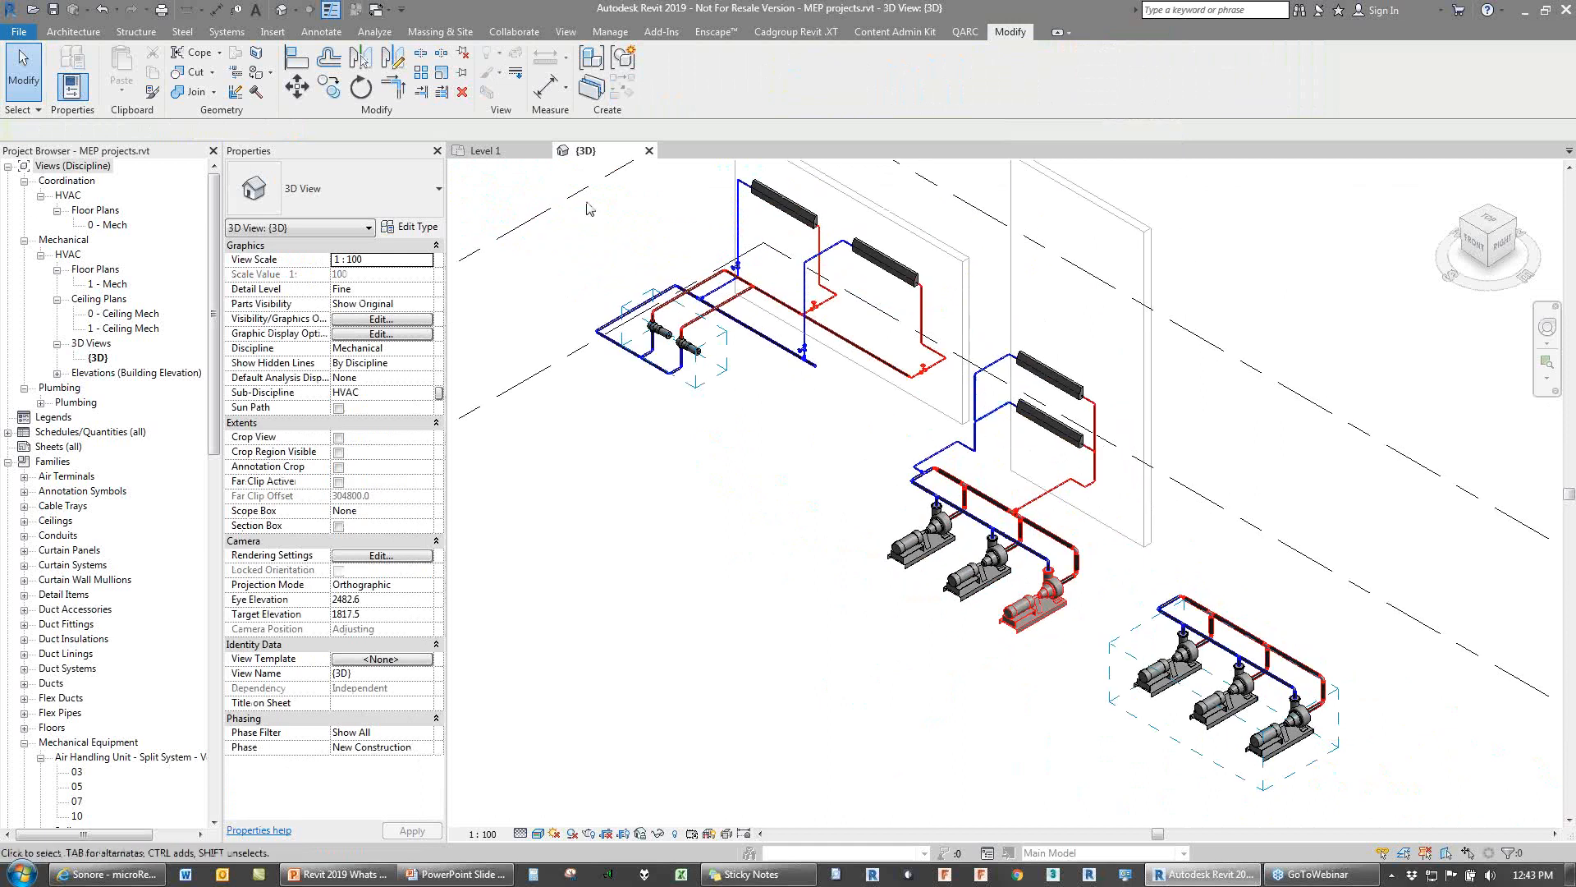
# Step: Switch to the revitxt 2019 project and compare the two floor materials in the "OLD MR versus new Physically based MATS" rendering
pyautogui.click(484, 151)
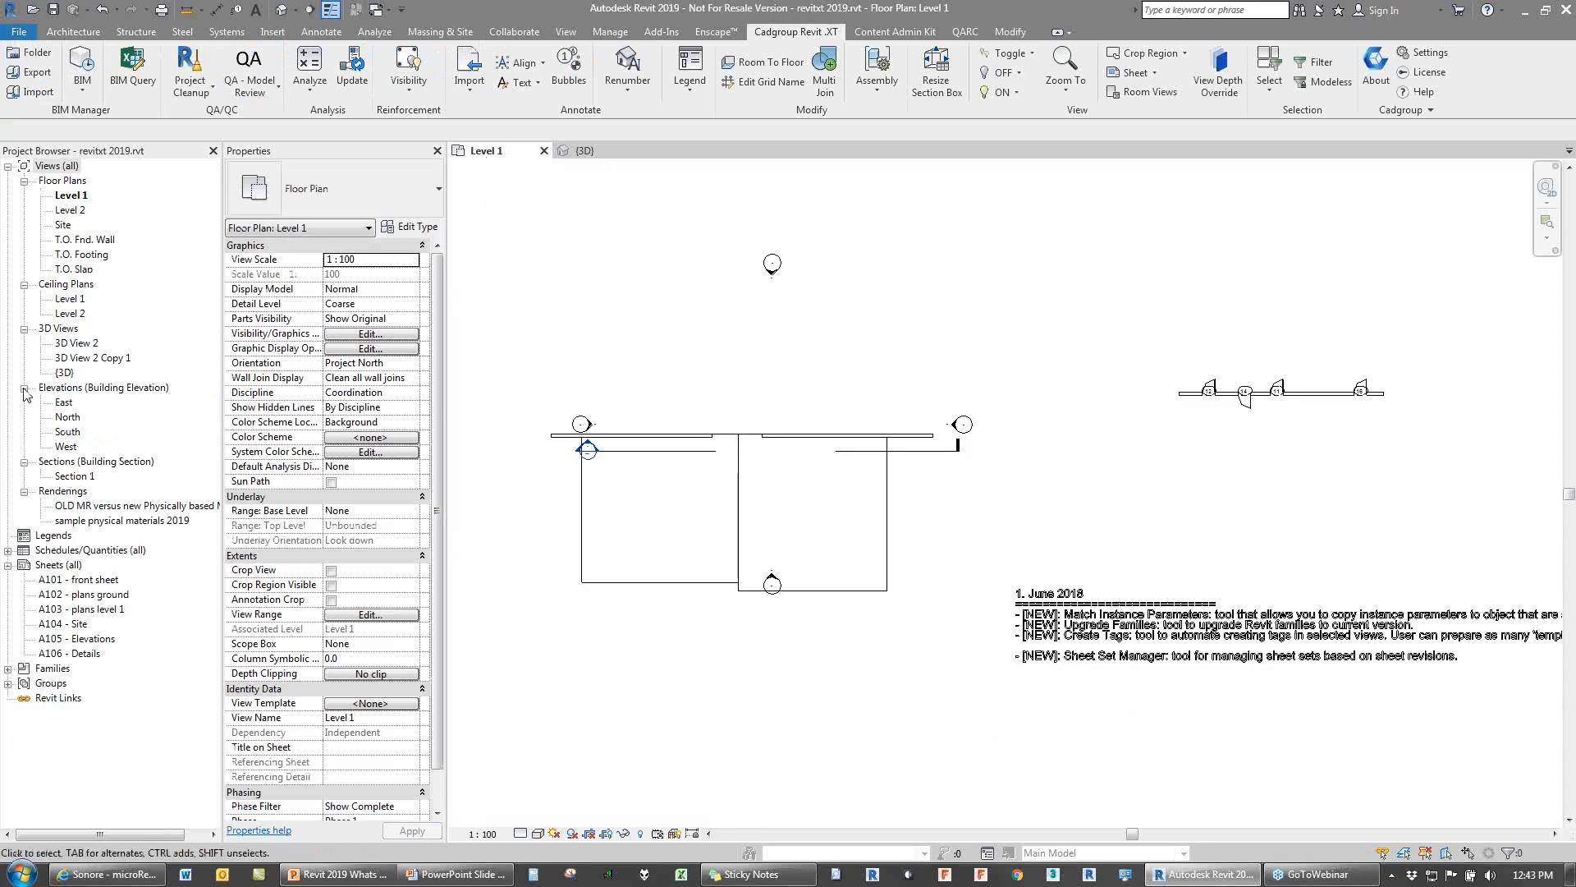
pyautogui.doubleClick(123, 506)
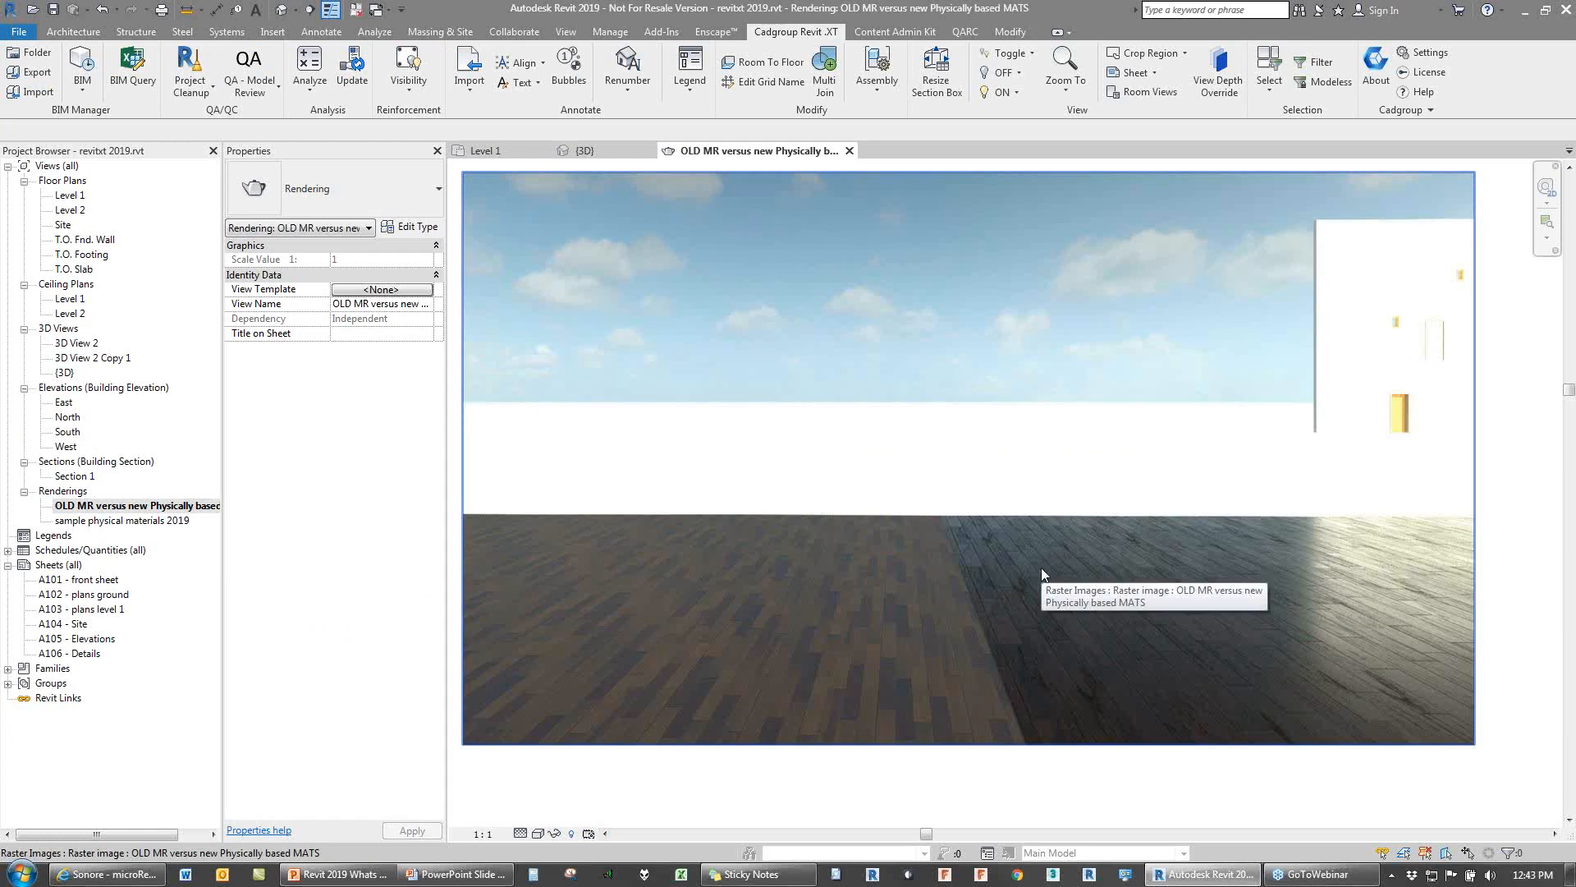
pyautogui.scroll(3, 1027, 614)
pyautogui.scroll(1, 1065, 598)
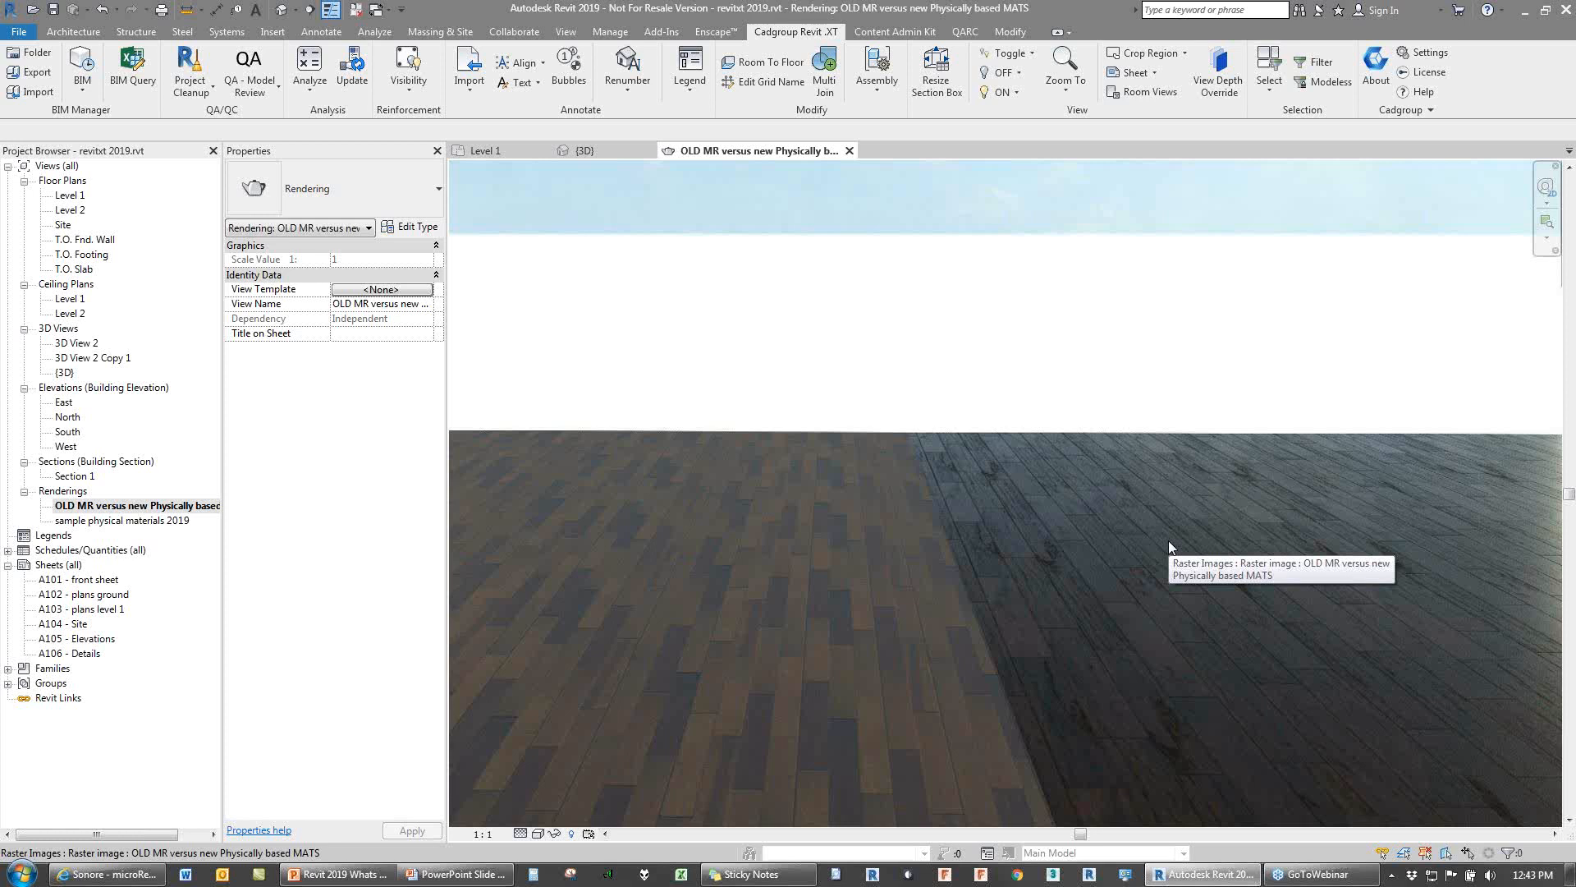
pyautogui.scroll(-5, 1146, 540)
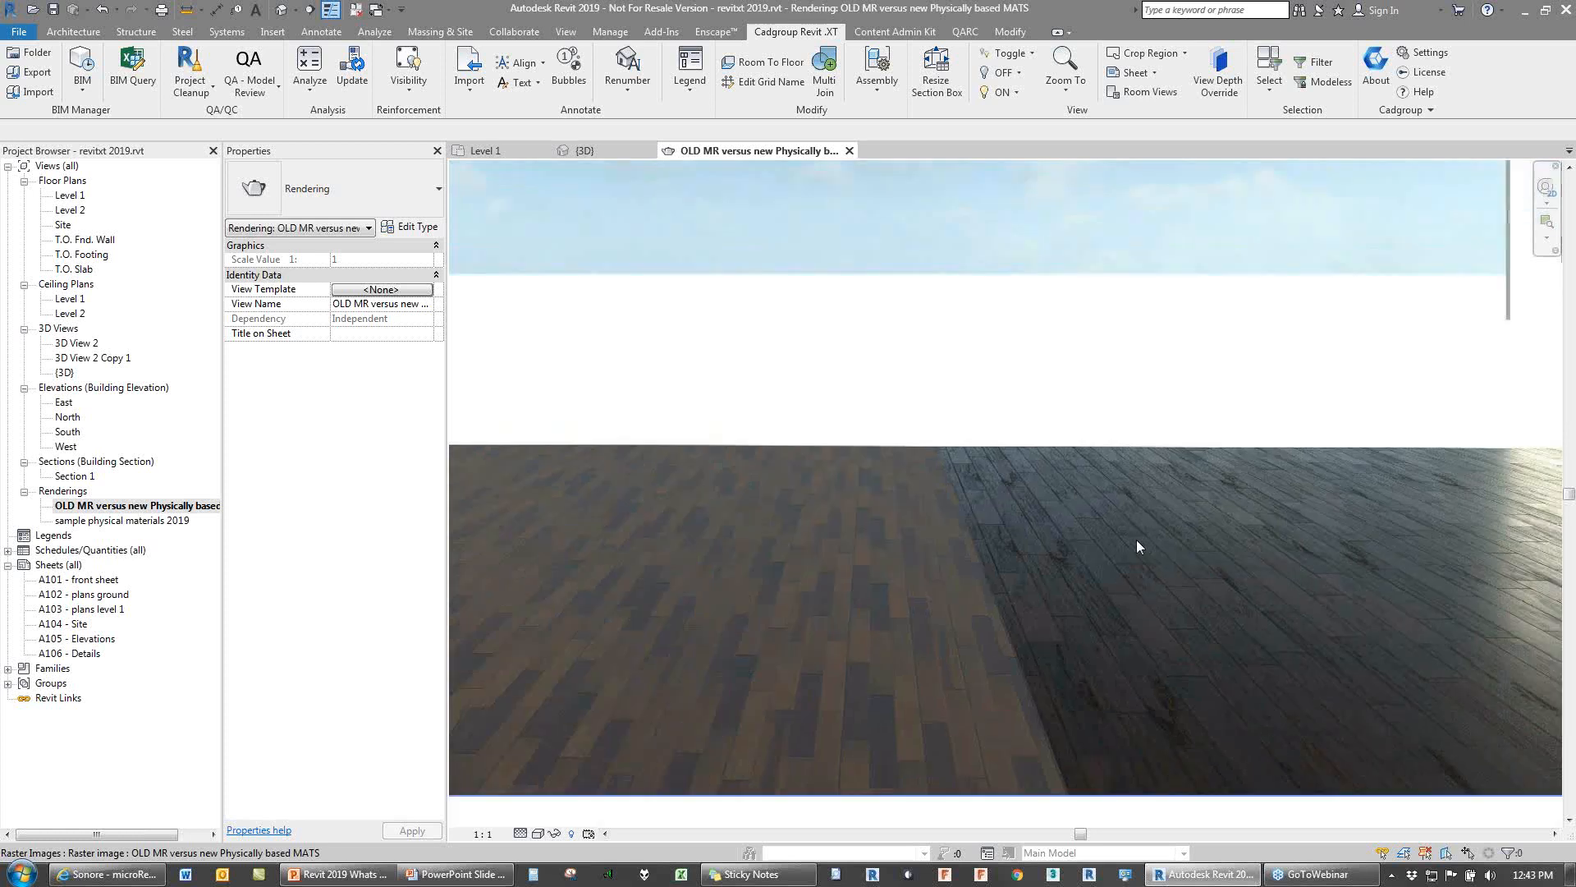
pyautogui.scroll(2, 1105, 588)
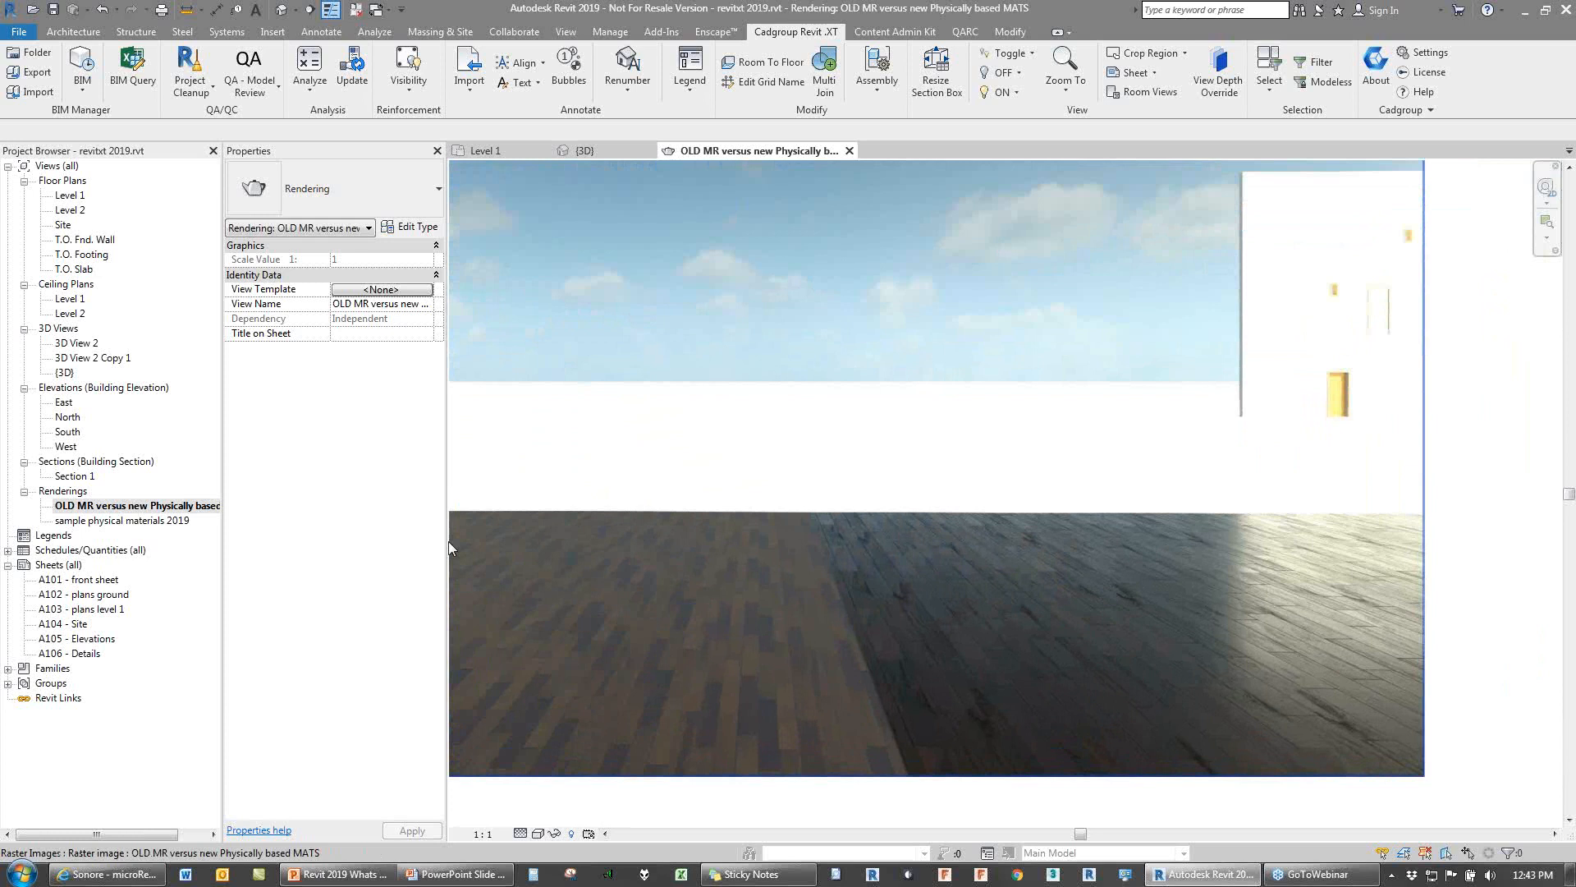
# Step: Open 3D View 2 and 3D View 2 Copy 1, and close the inactive views
pyautogui.doubleClick(75, 343)
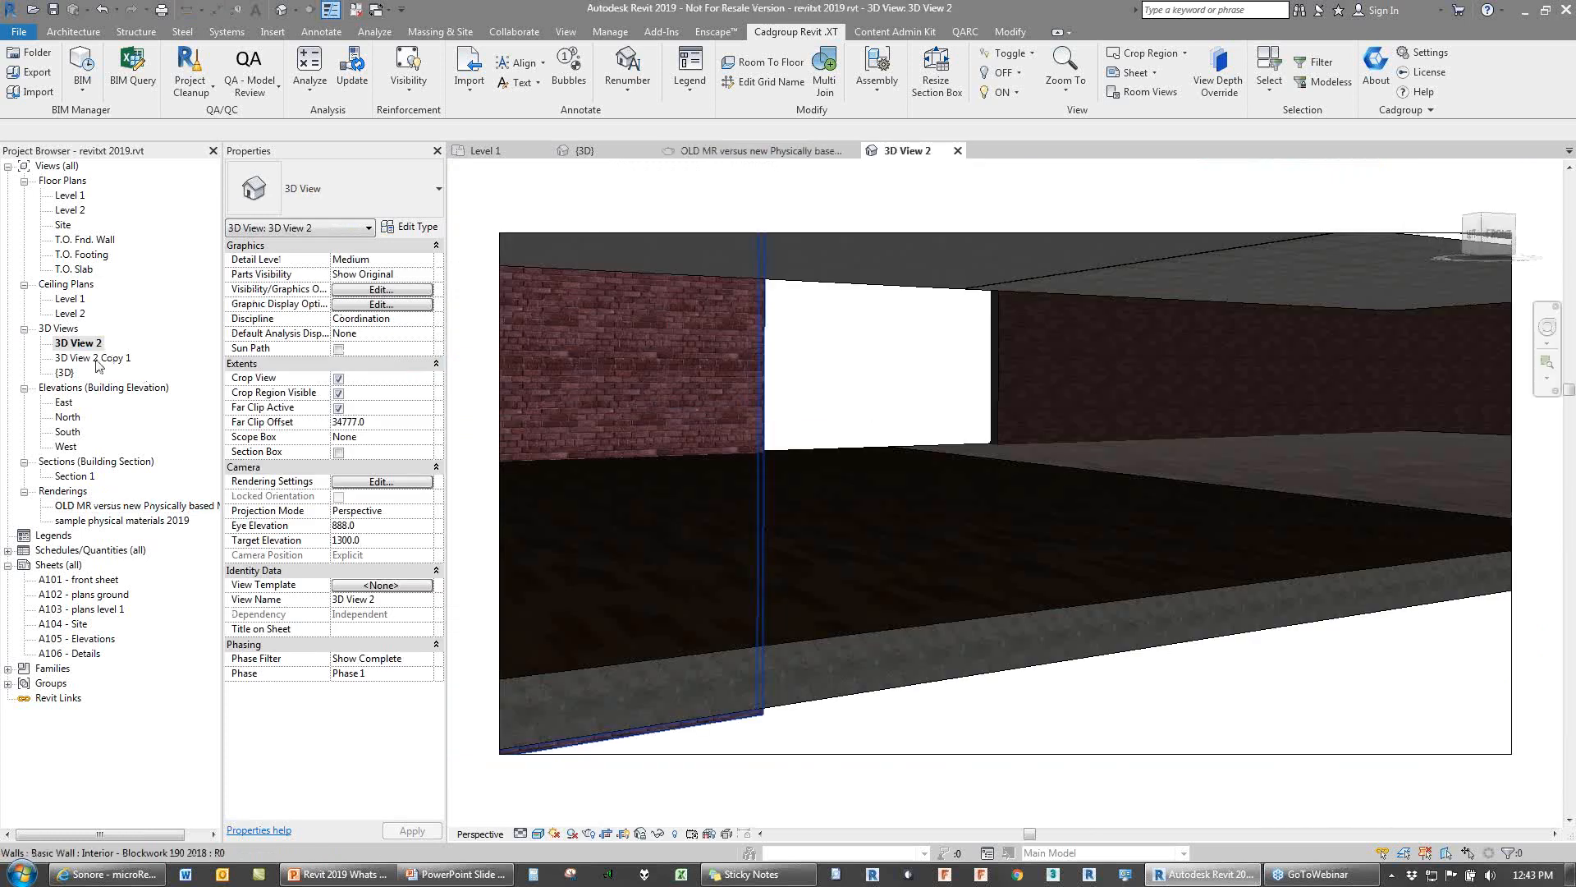
pyautogui.doubleClick(96, 361)
pyautogui.click(358, 10)
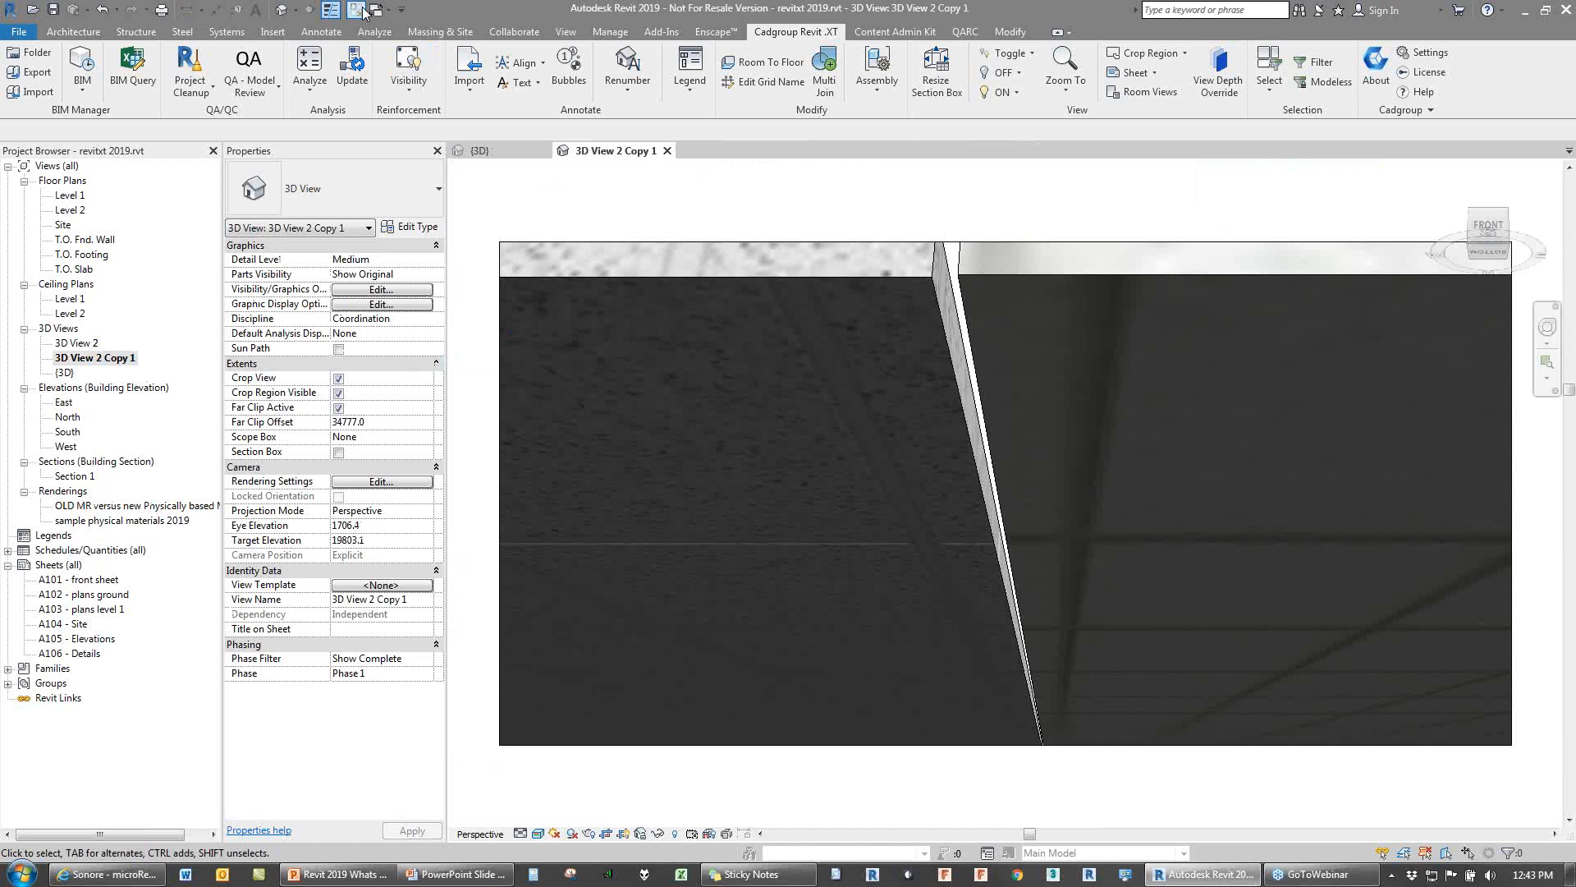
# Step: Compare the material appearance of the old 600 x 1200mm grid ceiling with the 2019 version in 3D View 2 Copy 1
pyautogui.click(1167, 353)
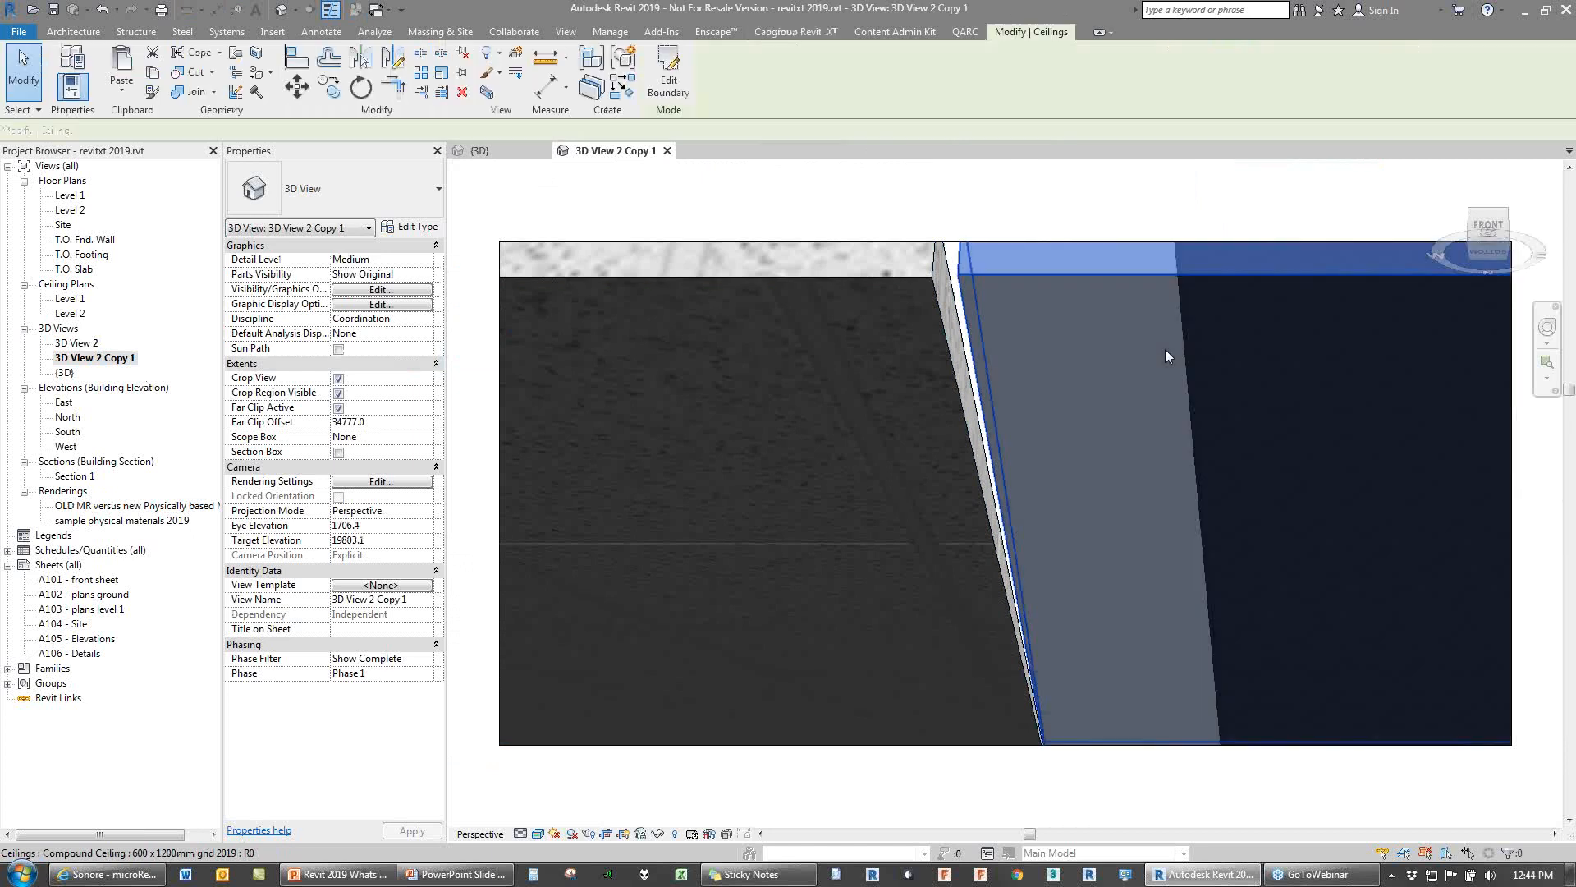
pyautogui.press('Escape')
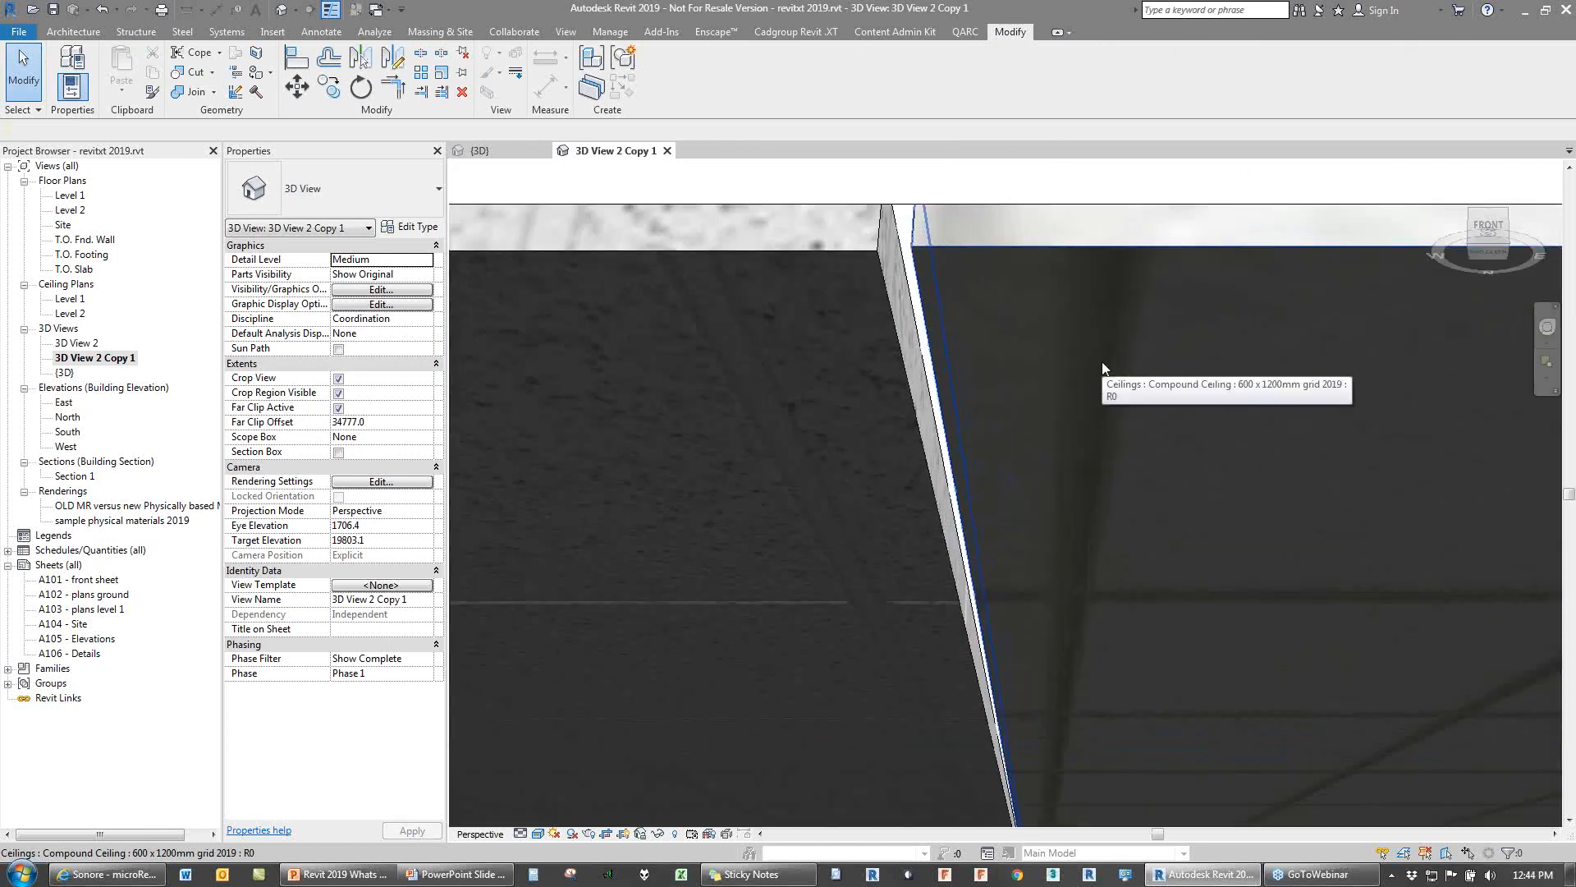
pyautogui.scroll(1, 1102, 361)
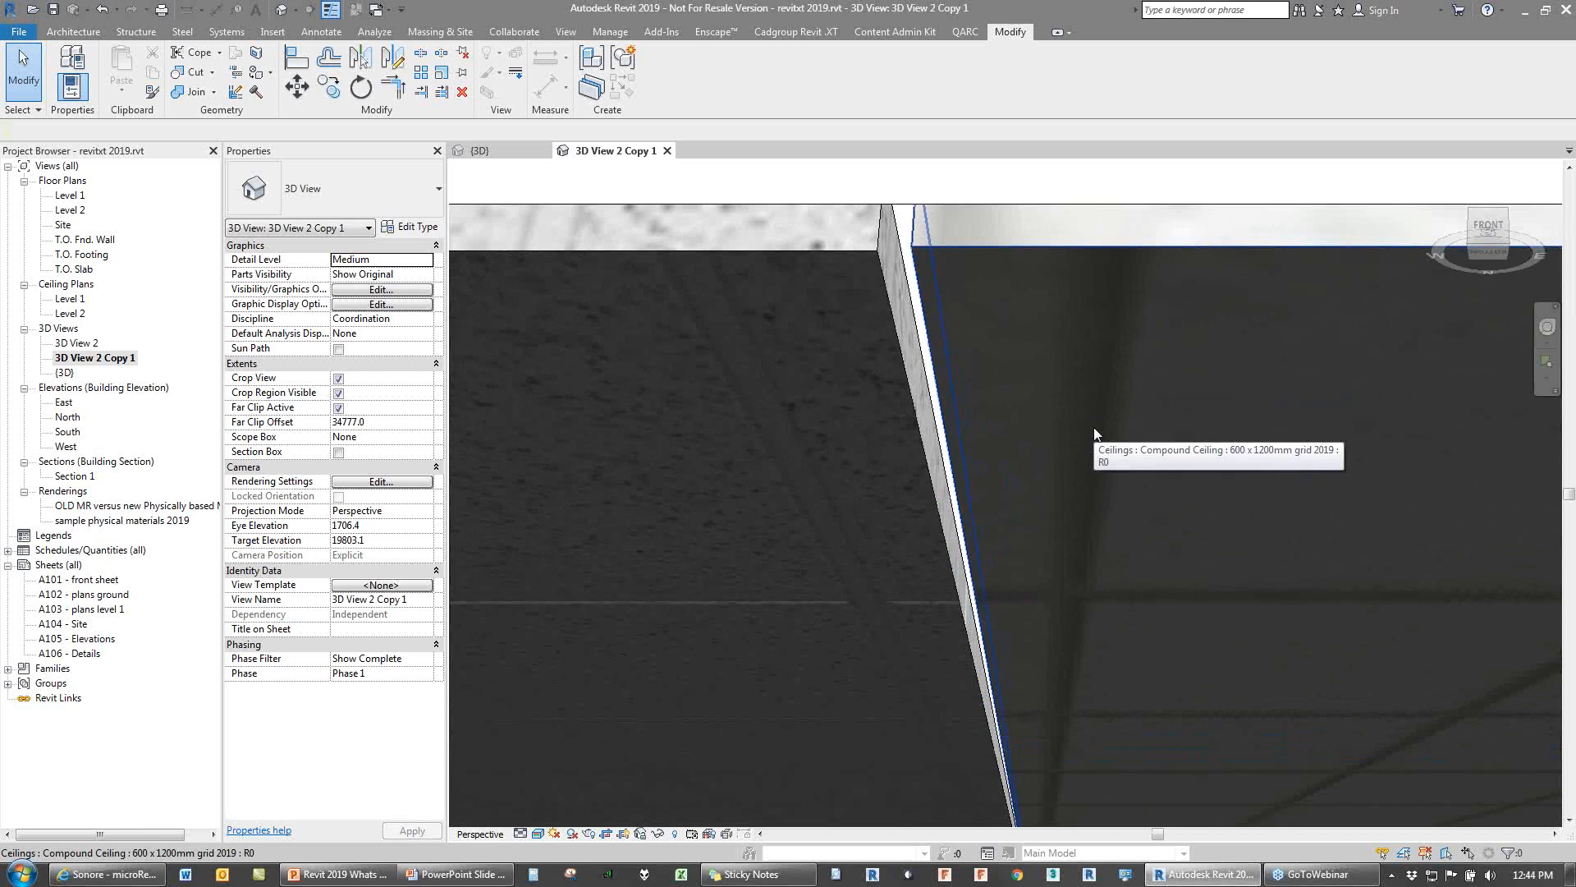
pyautogui.scroll(-2, 1093, 427)
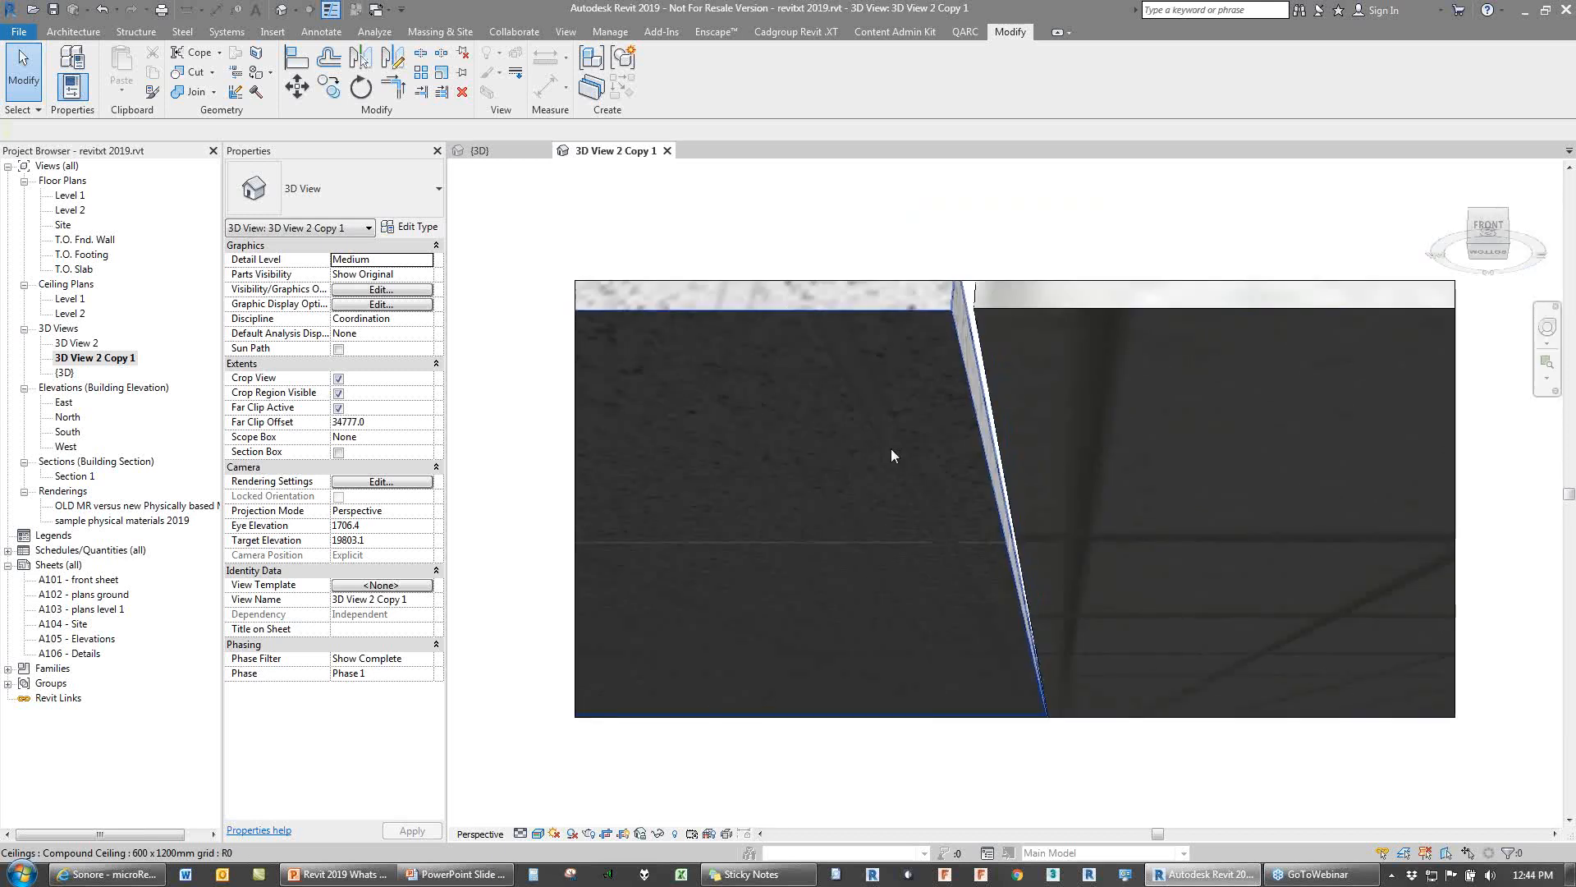
pyautogui.scroll(2, 762, 362)
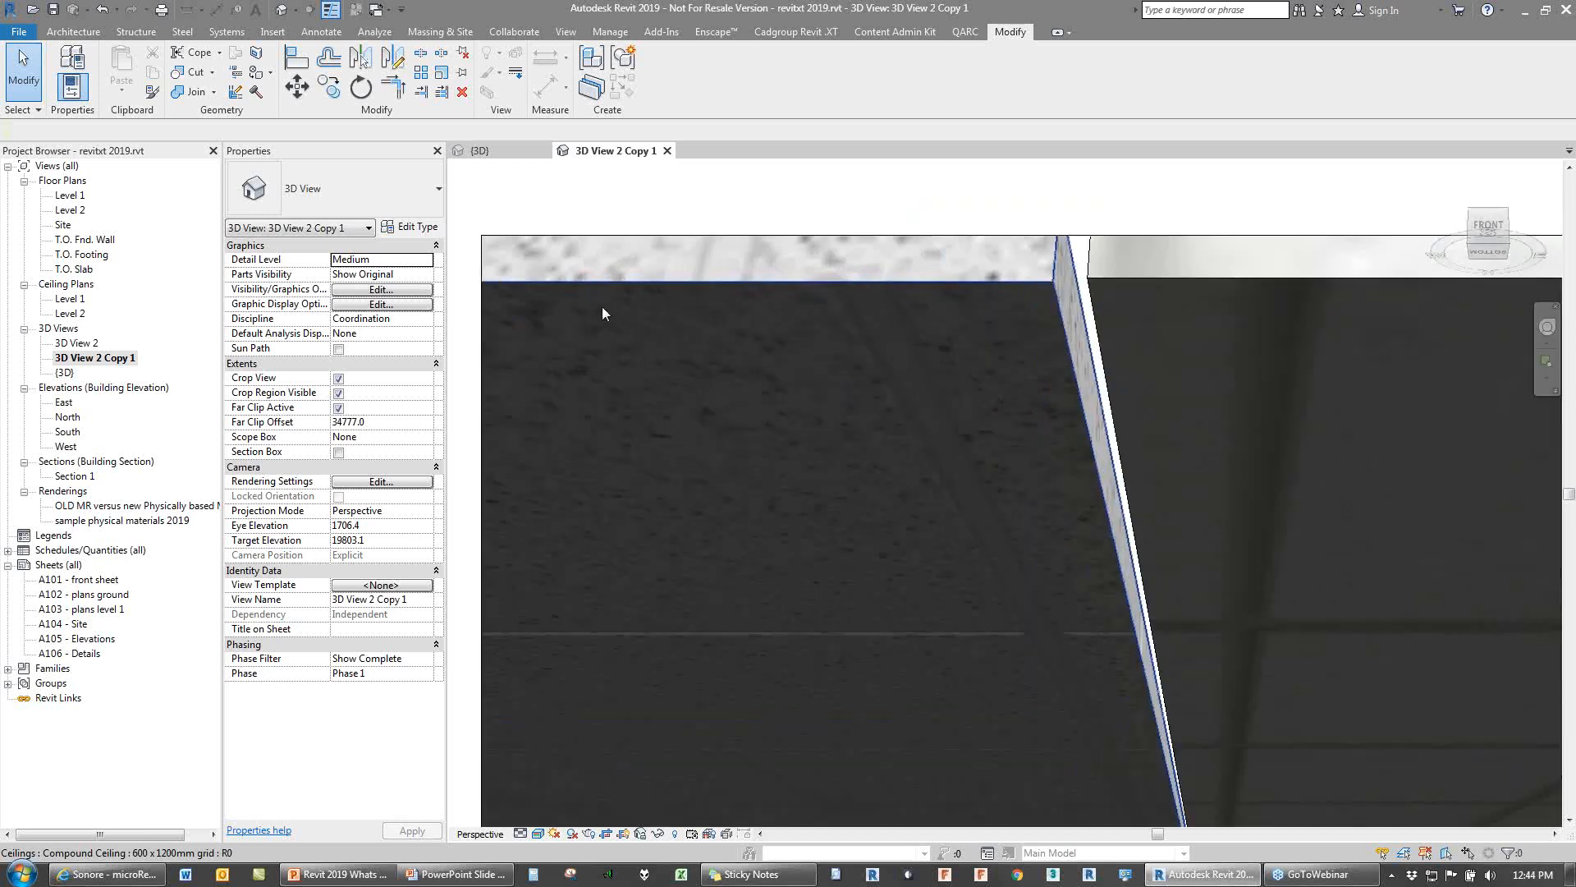
pyautogui.scroll(-1, 603, 313)
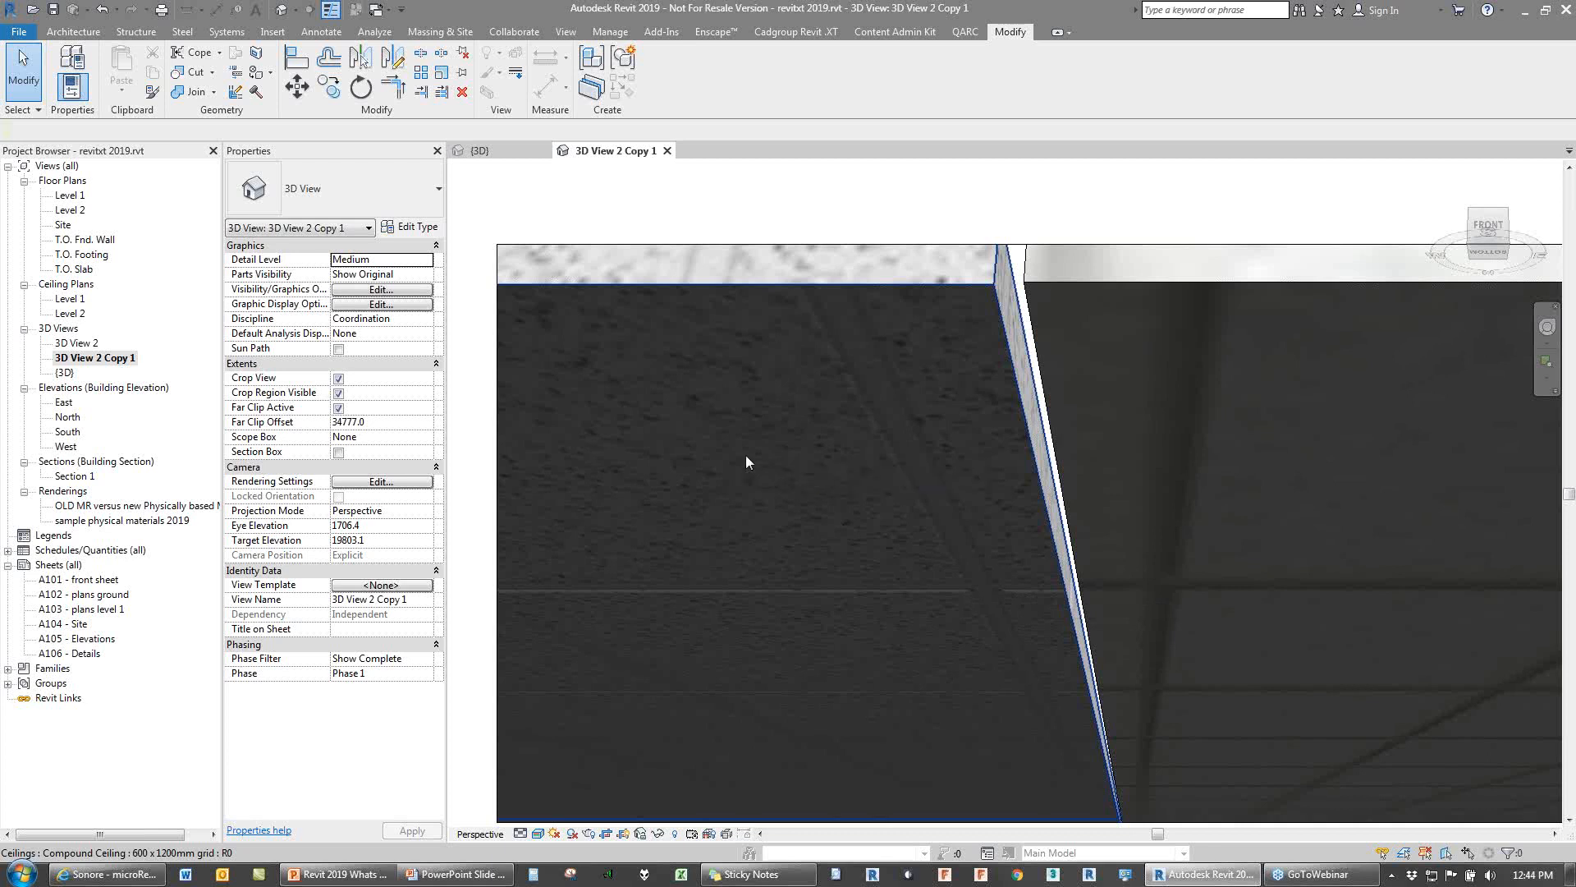
pyautogui.scroll(-2, 746, 456)
pyautogui.scroll(-3, 667, 427)
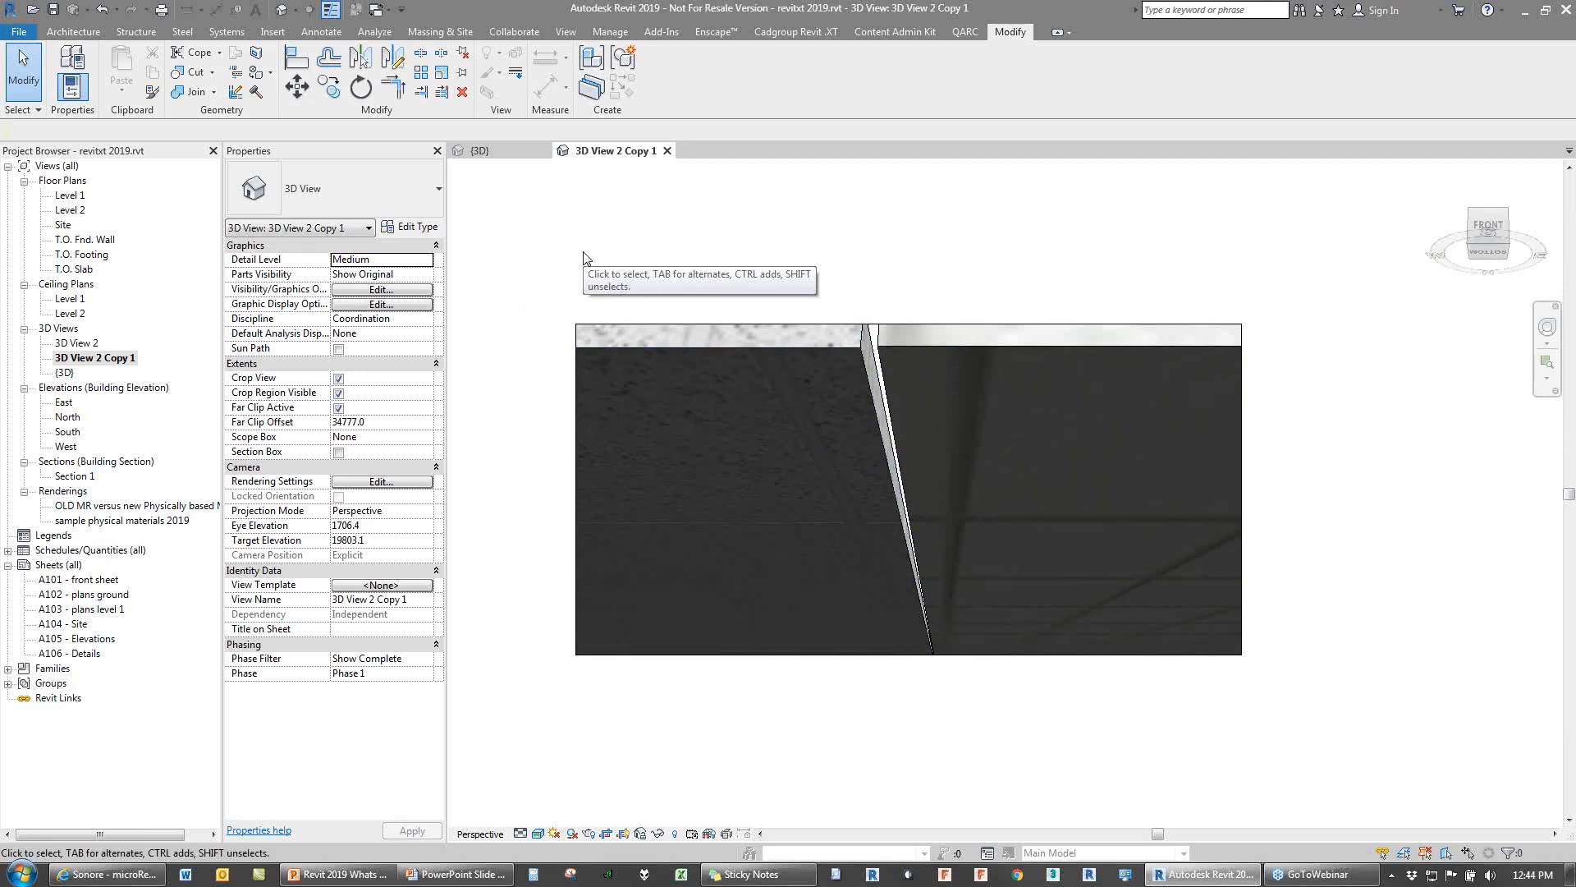
# Step: Open the Level 1 floor plan at the separate wall with tagged doors 12, 14, 11 and 16
pyautogui.doubleClick(70, 196)
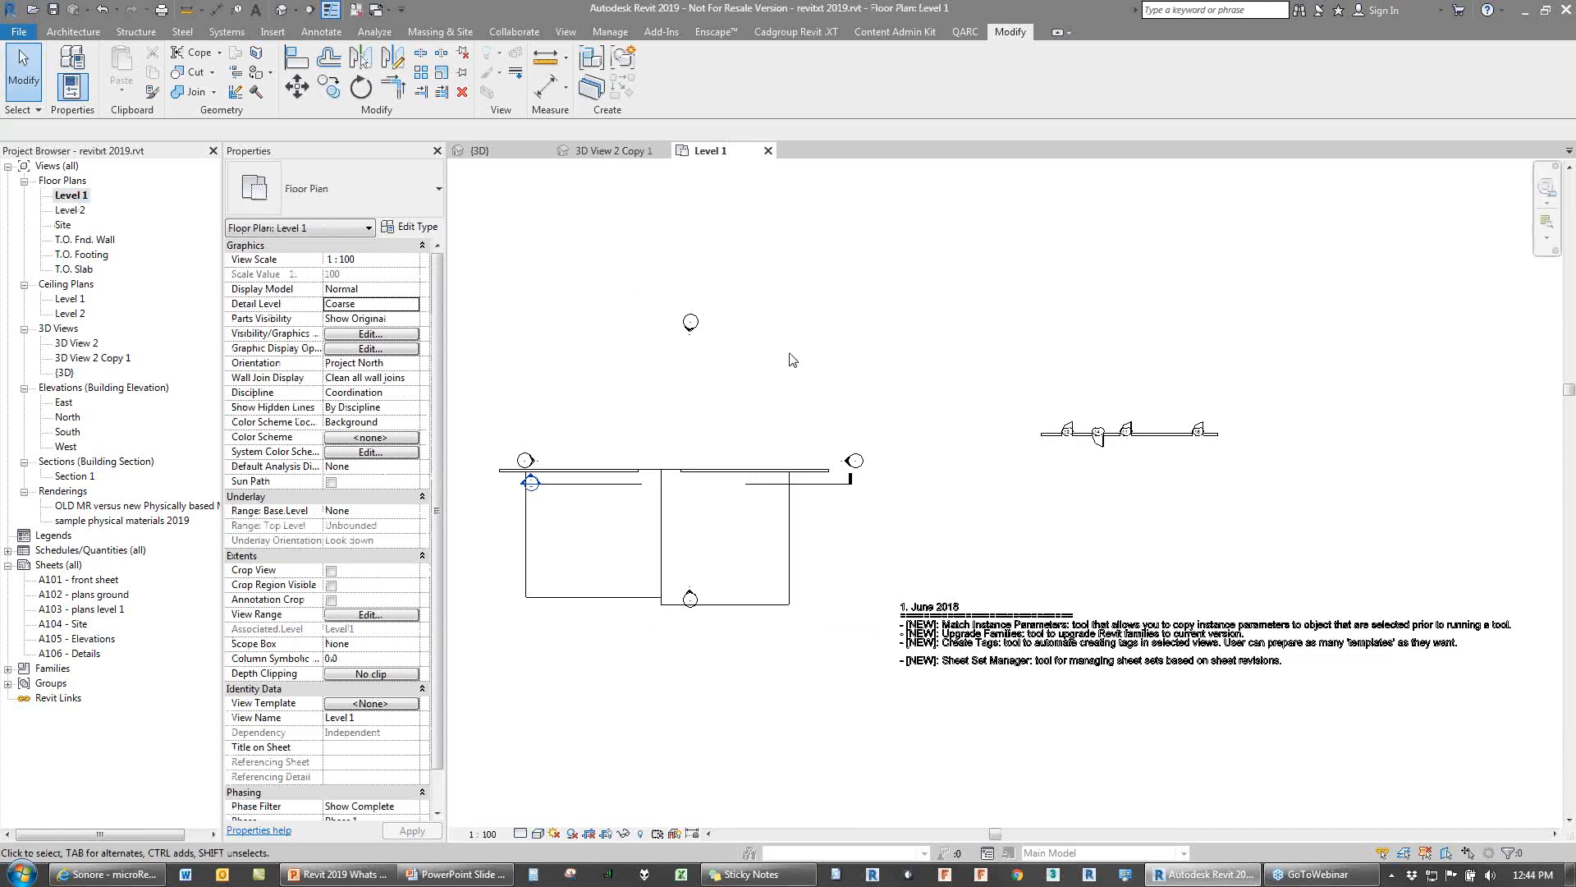
pyautogui.moveTo(895, 530); pyautogui.dragTo(616, 565, button='middle')
pyautogui.scroll(4, 860, 413)
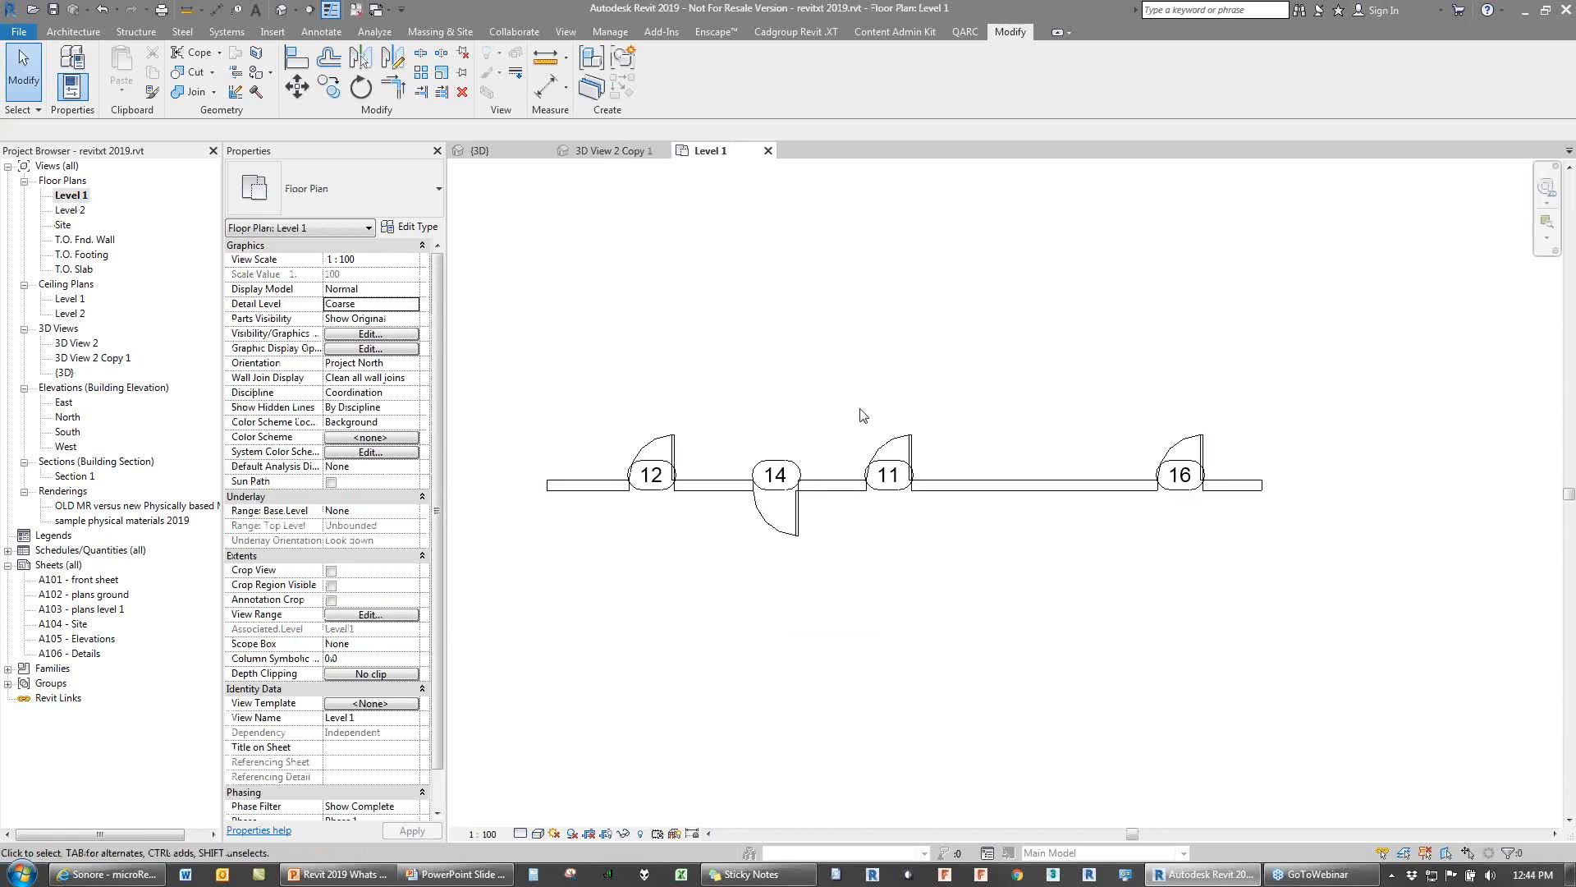
# Step: Compare the tool sets offered by the Cadgroup Revit .XT and Content Admin Kit add-ins
pyautogui.moveTo(863, 415); pyautogui.dragTo(892, 387, button='middle')
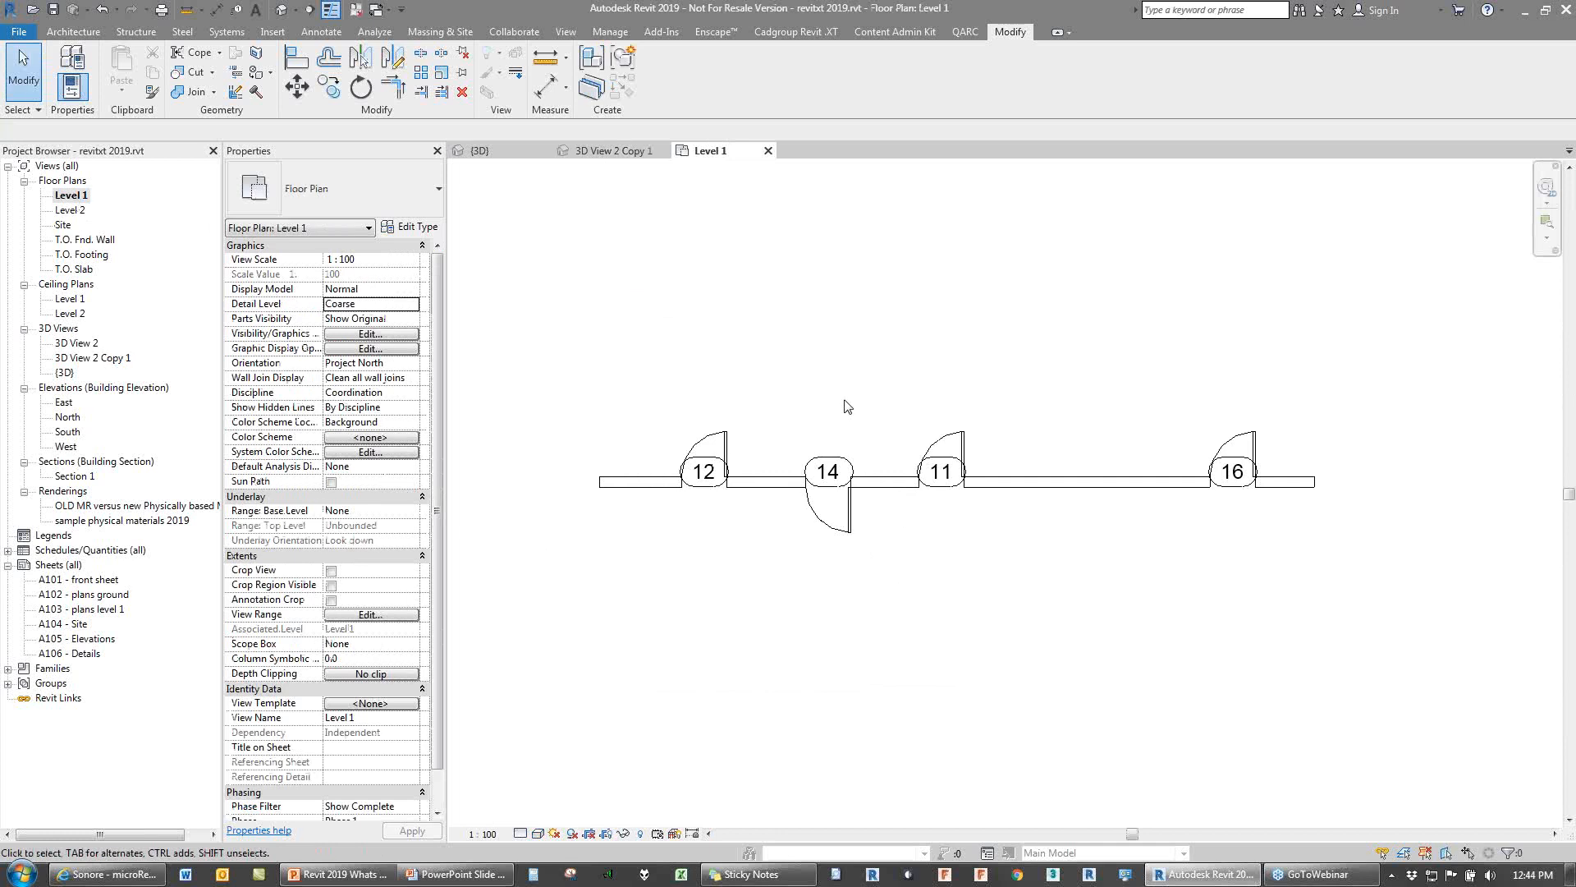
pyautogui.click(806, 32)
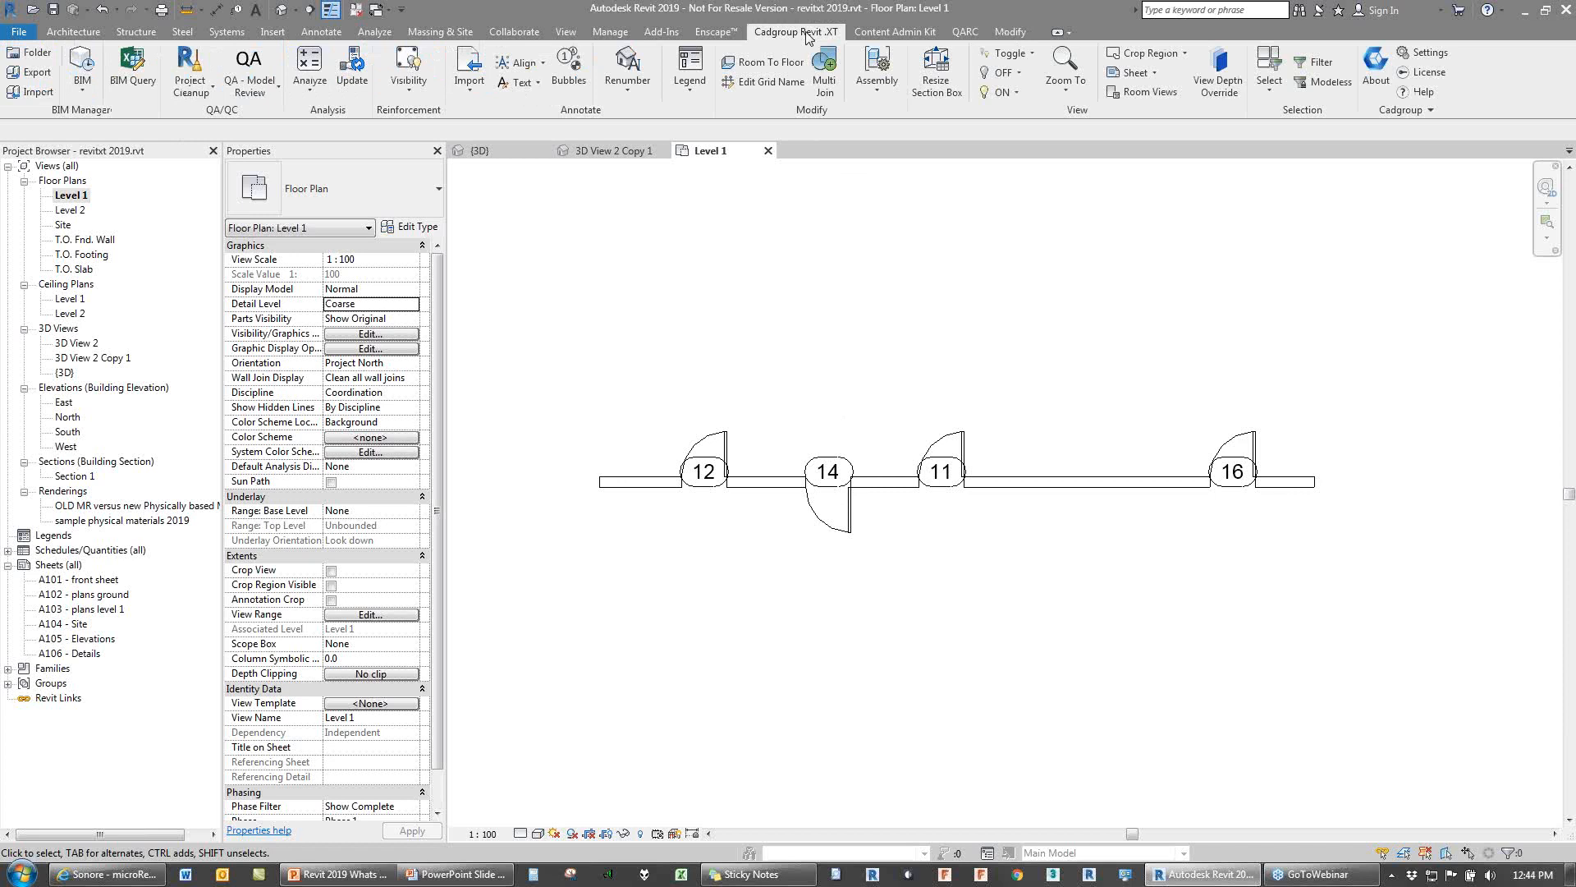
pyautogui.click(868, 34)
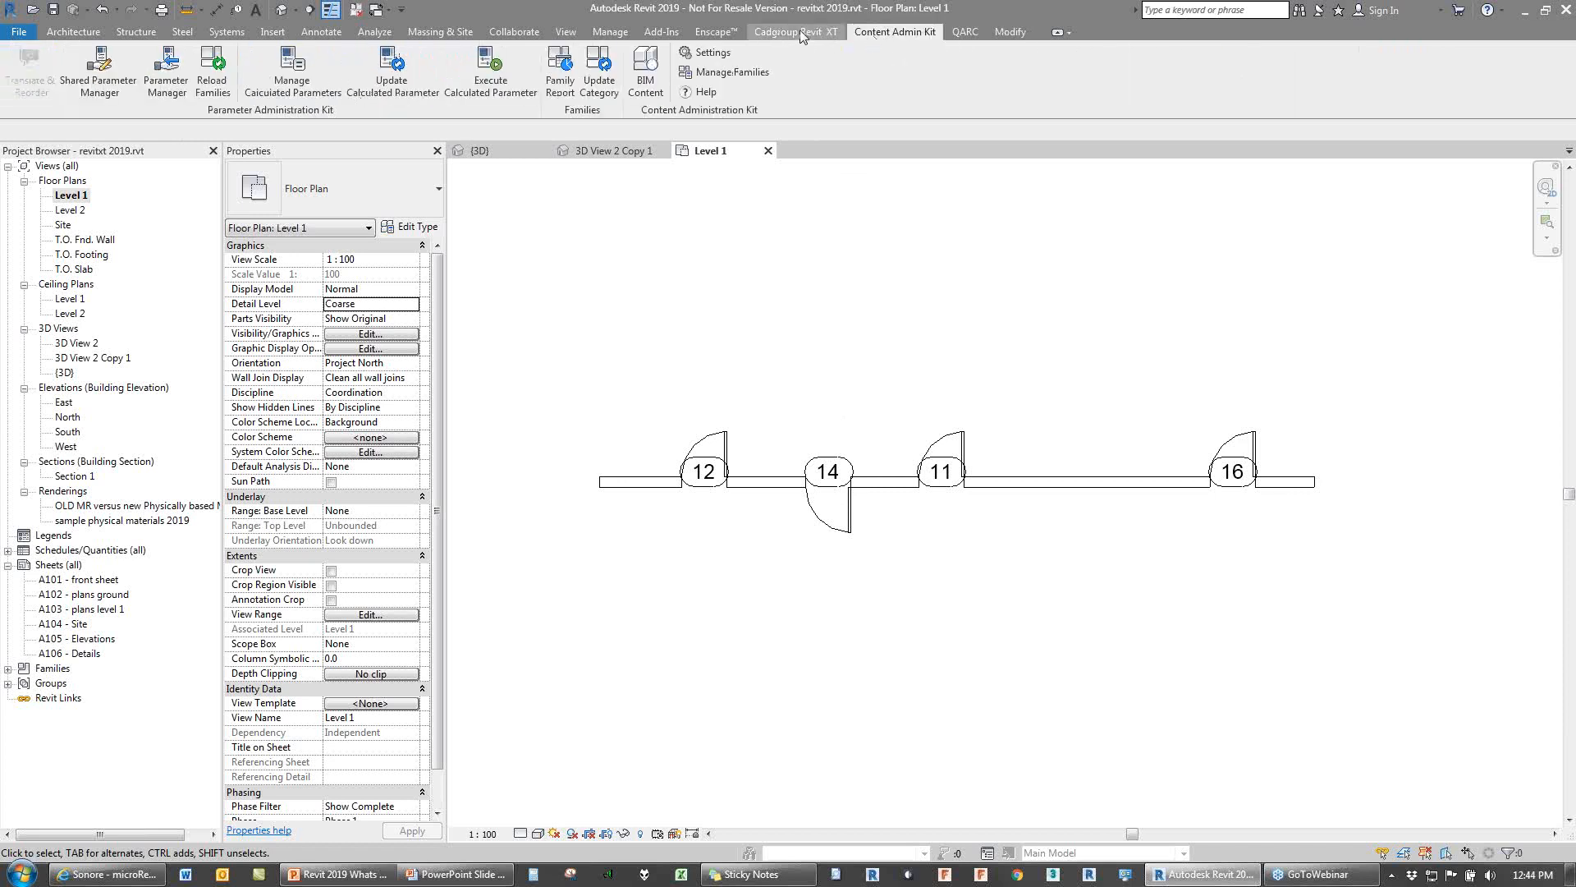
pyautogui.click(800, 32)
pyautogui.click(891, 29)
pyautogui.click(803, 28)
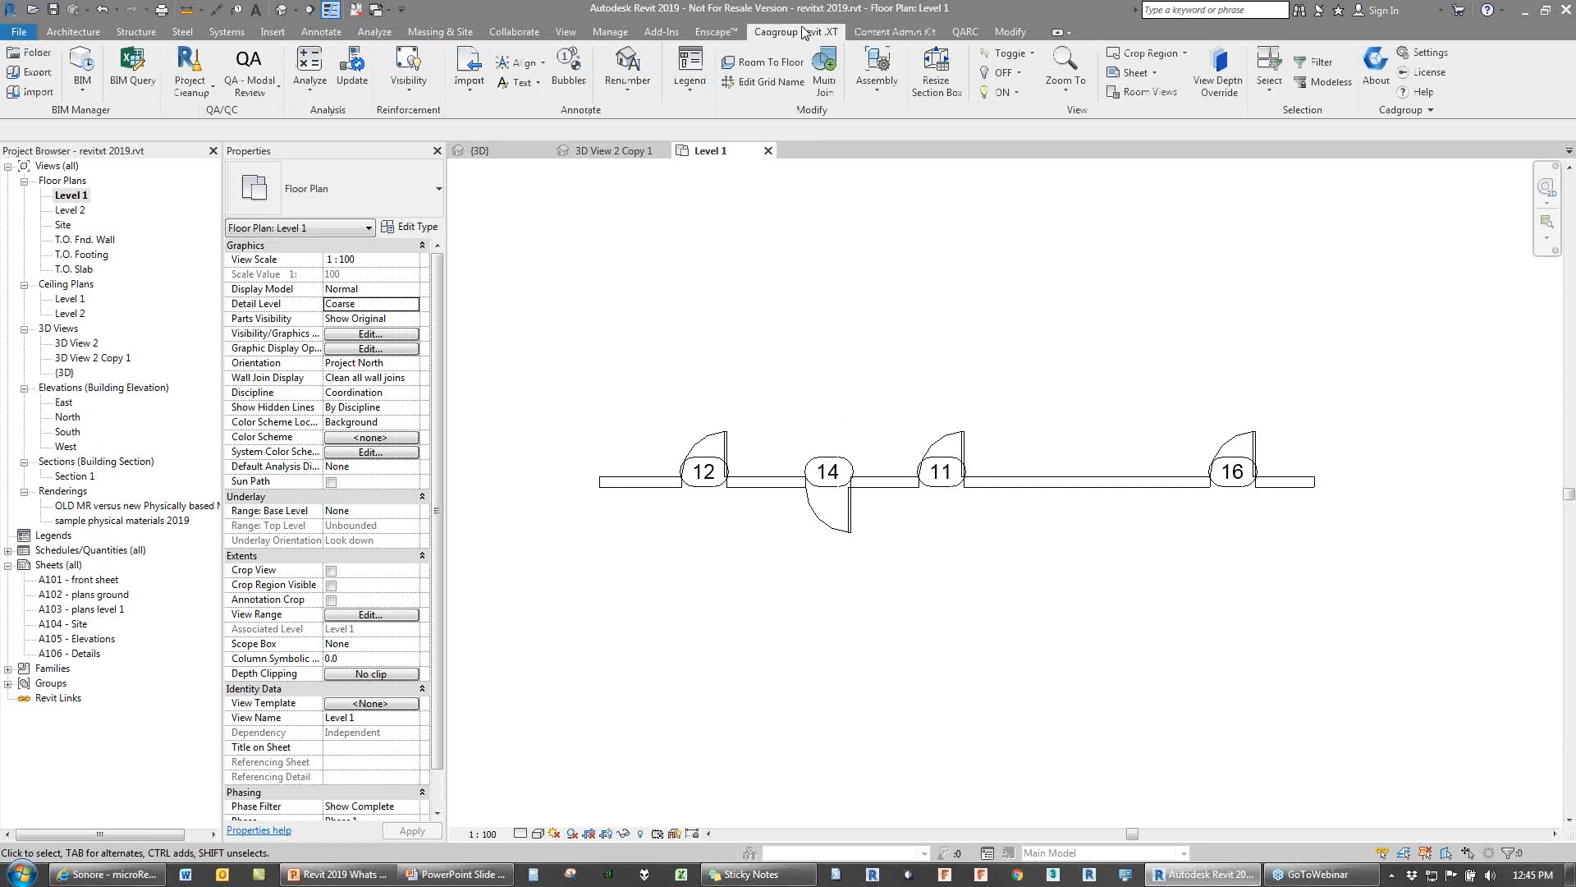
pyautogui.click(894, 32)
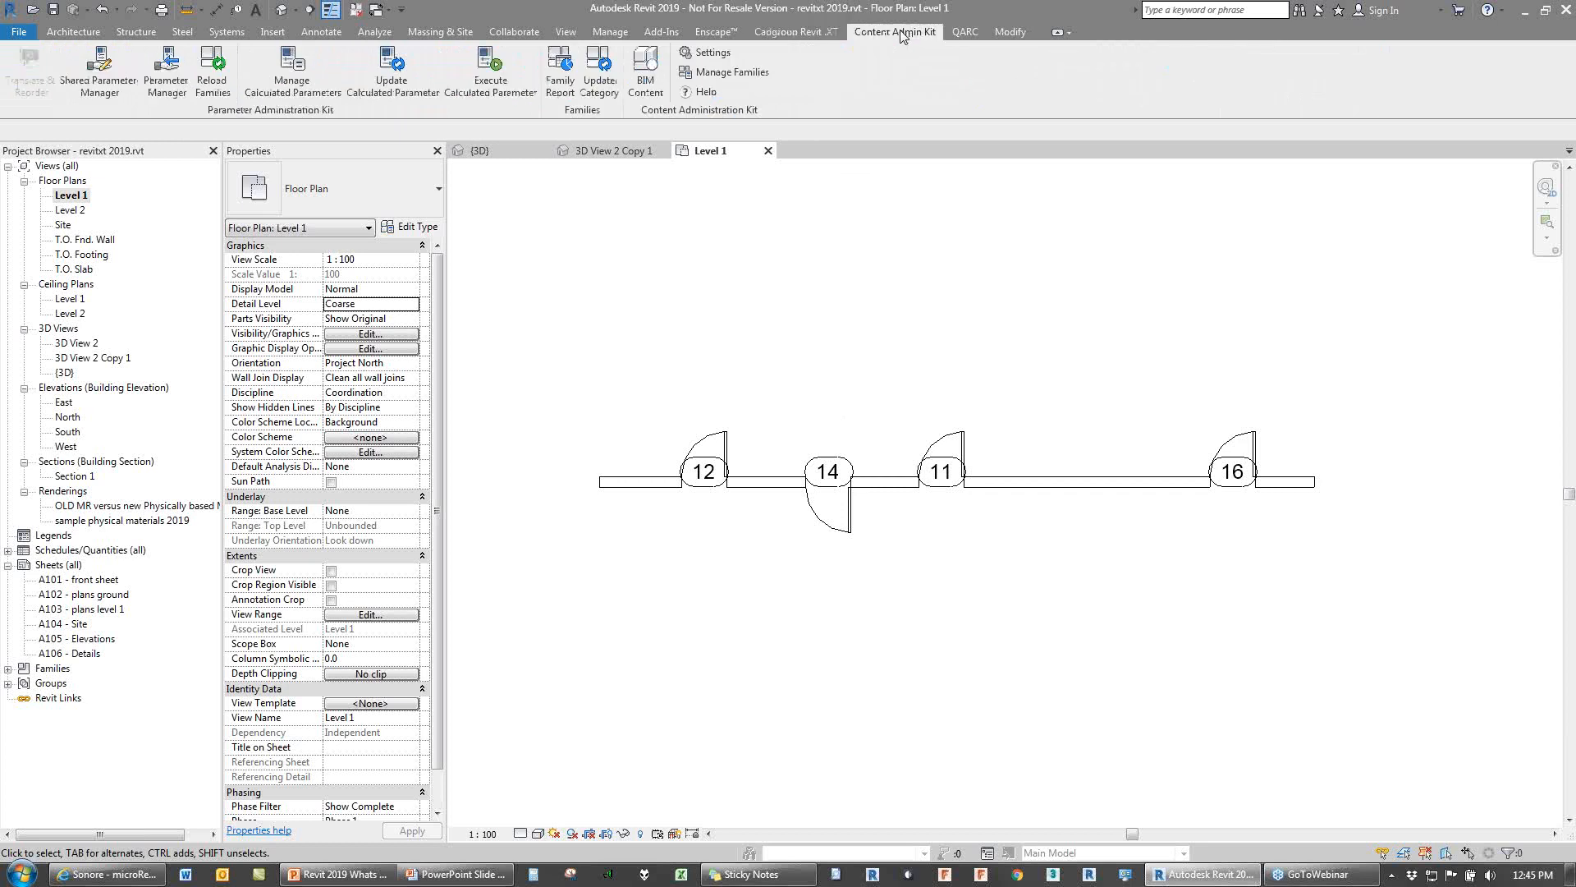
pyautogui.click(798, 31)
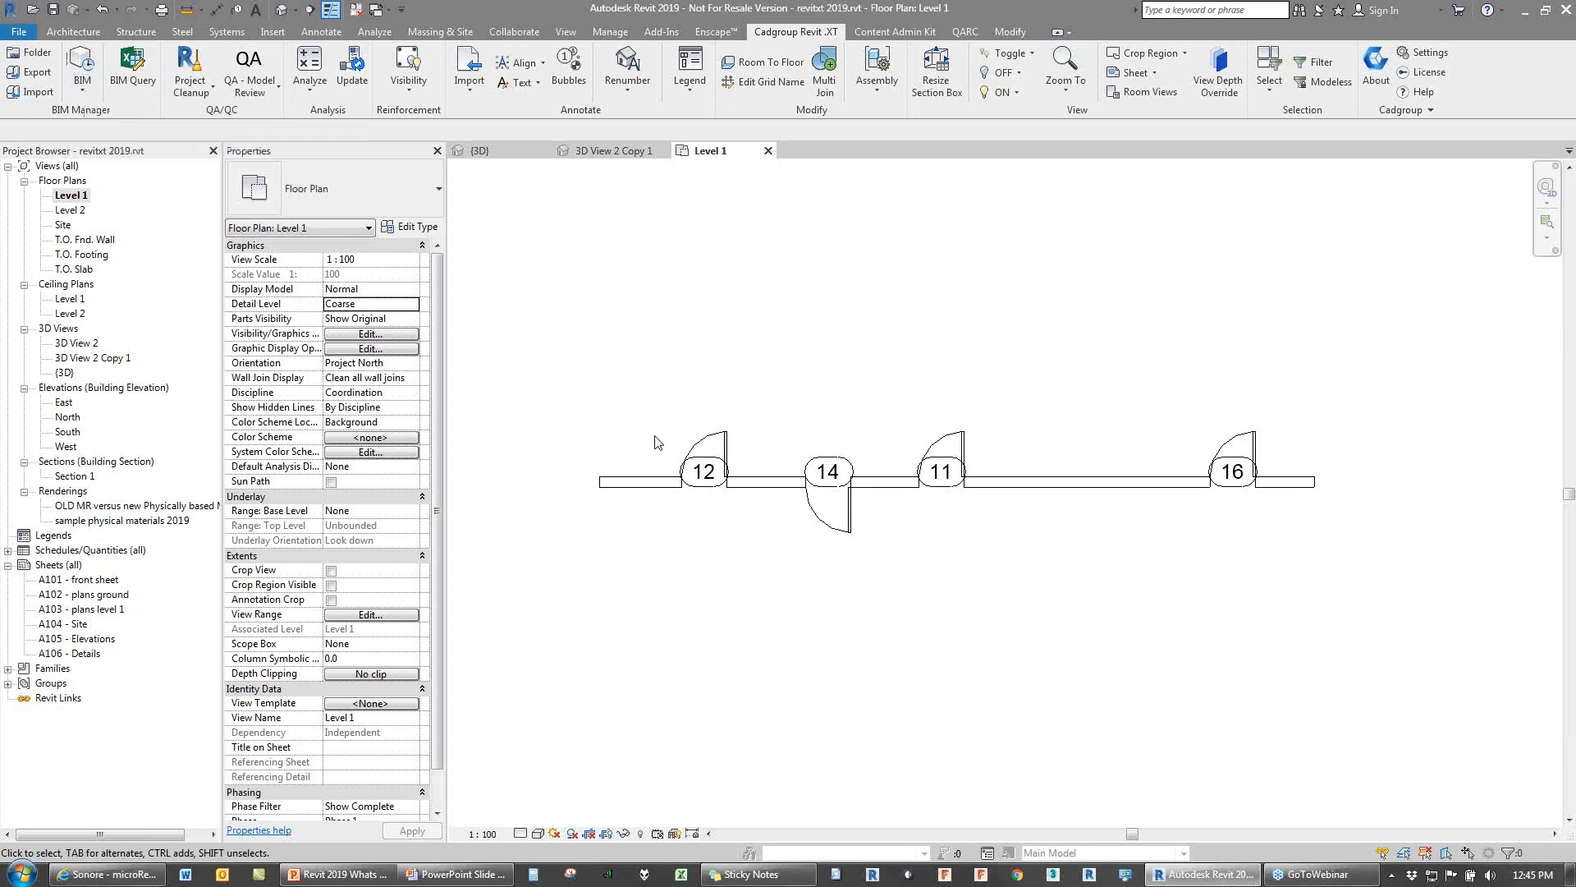
pyautogui.click(715, 476)
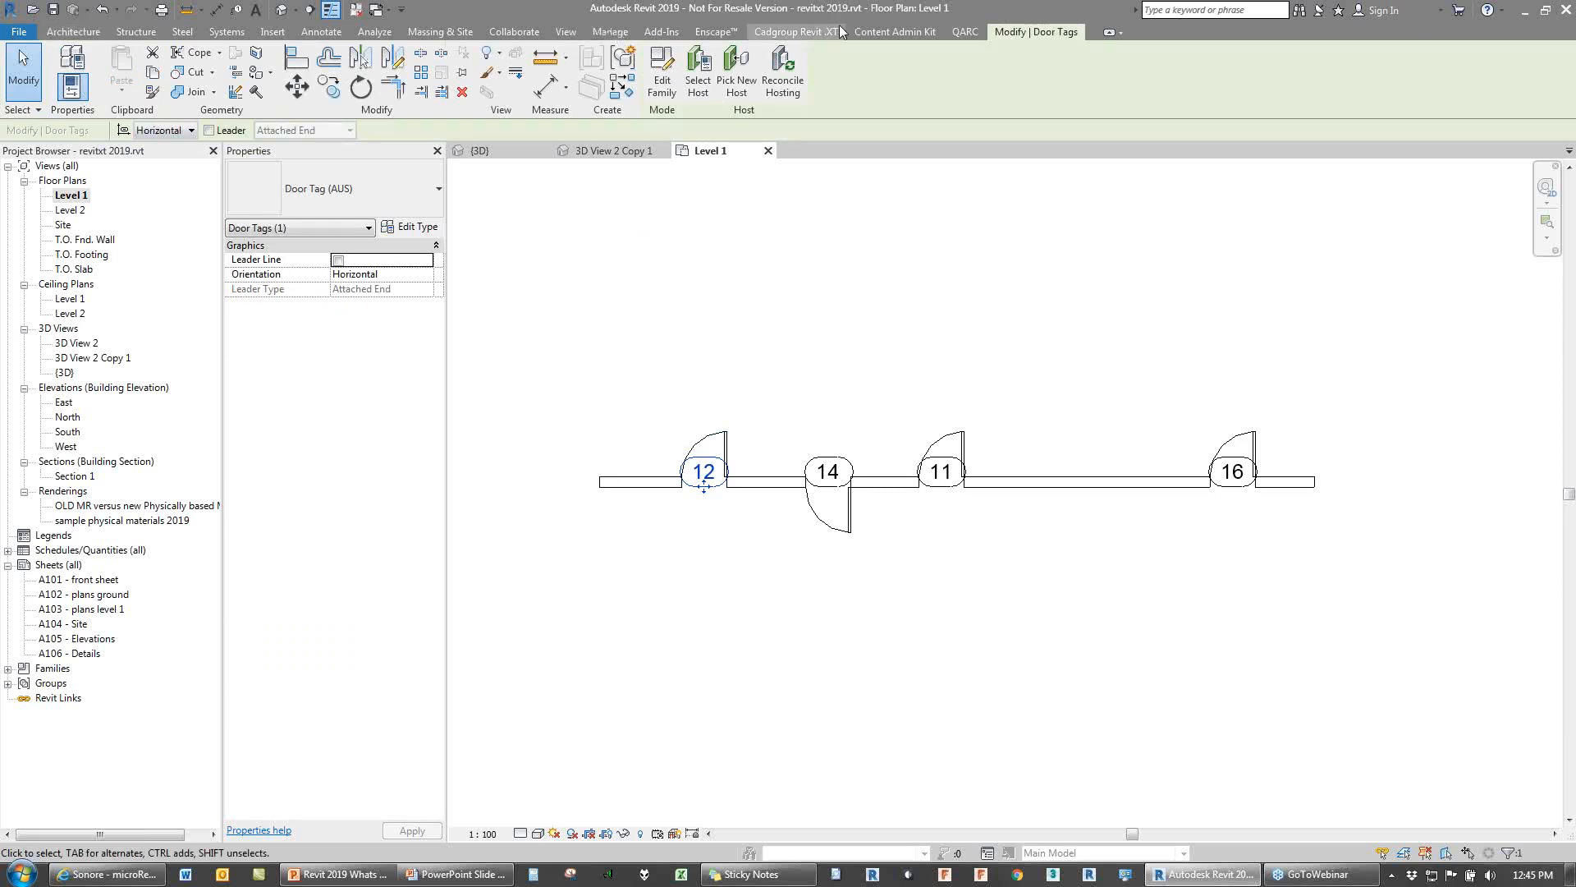
pyautogui.click(811, 32)
pyautogui.click(76, 94)
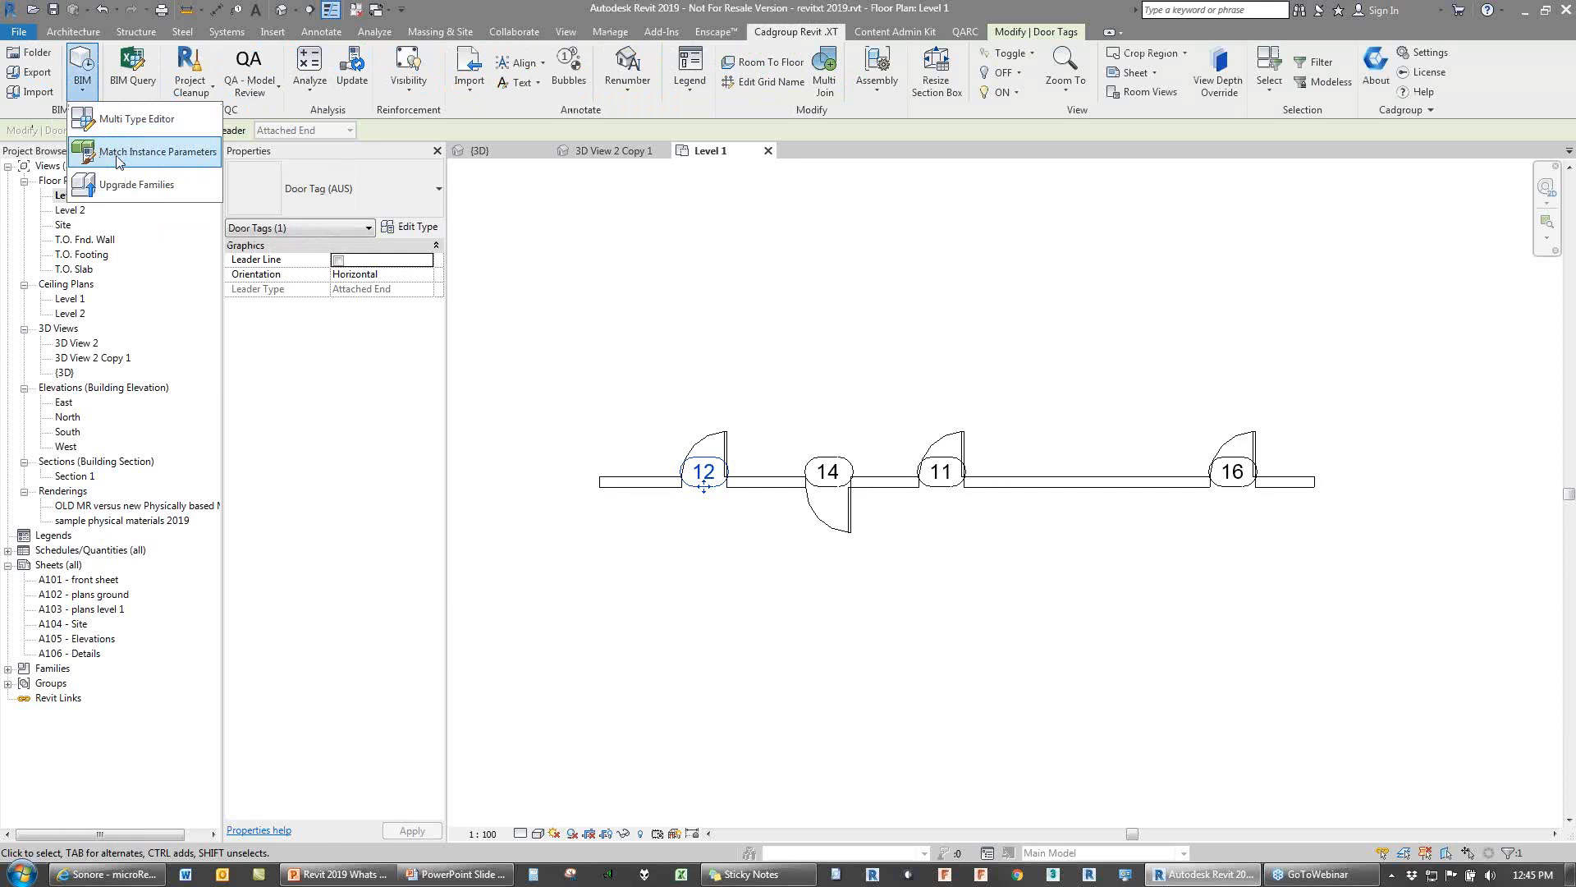
pyautogui.click(693, 299)
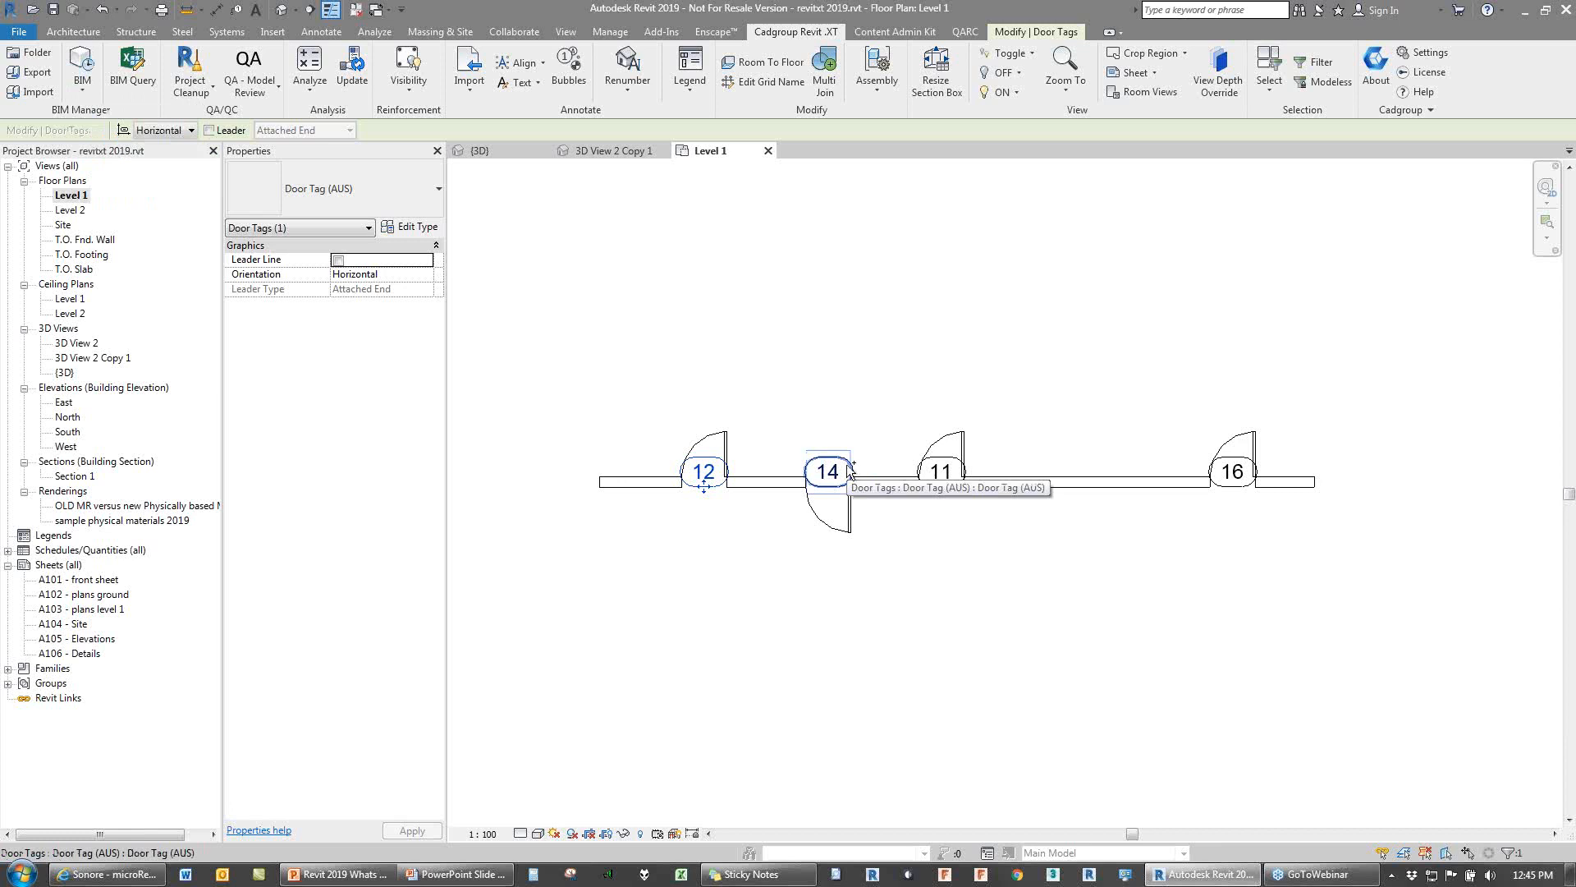
pyautogui.press('Escape')
# Step: Start Match Instance Parameters for doors 14, 12 and 11, with door 16 as the source
pyautogui.click(831, 519)
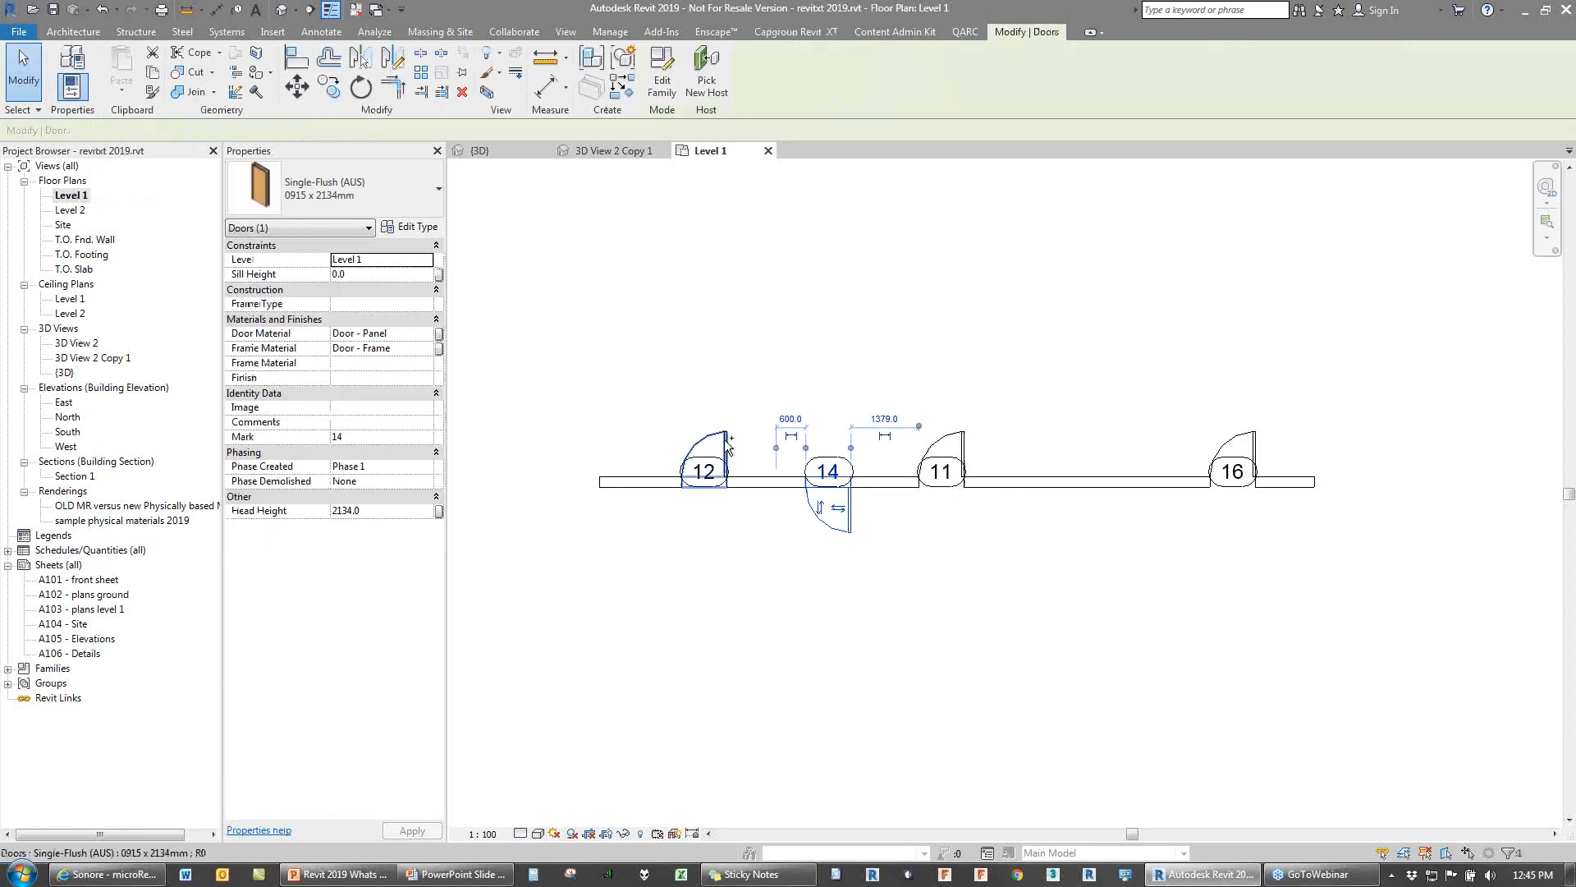
pyautogui.keyDown('ctrl'); pyautogui.click(728, 445); pyautogui.keyUp('ctrl')
pyautogui.keyDown('ctrl'); pyautogui.click(944, 448); pyautogui.keyUp('ctrl')
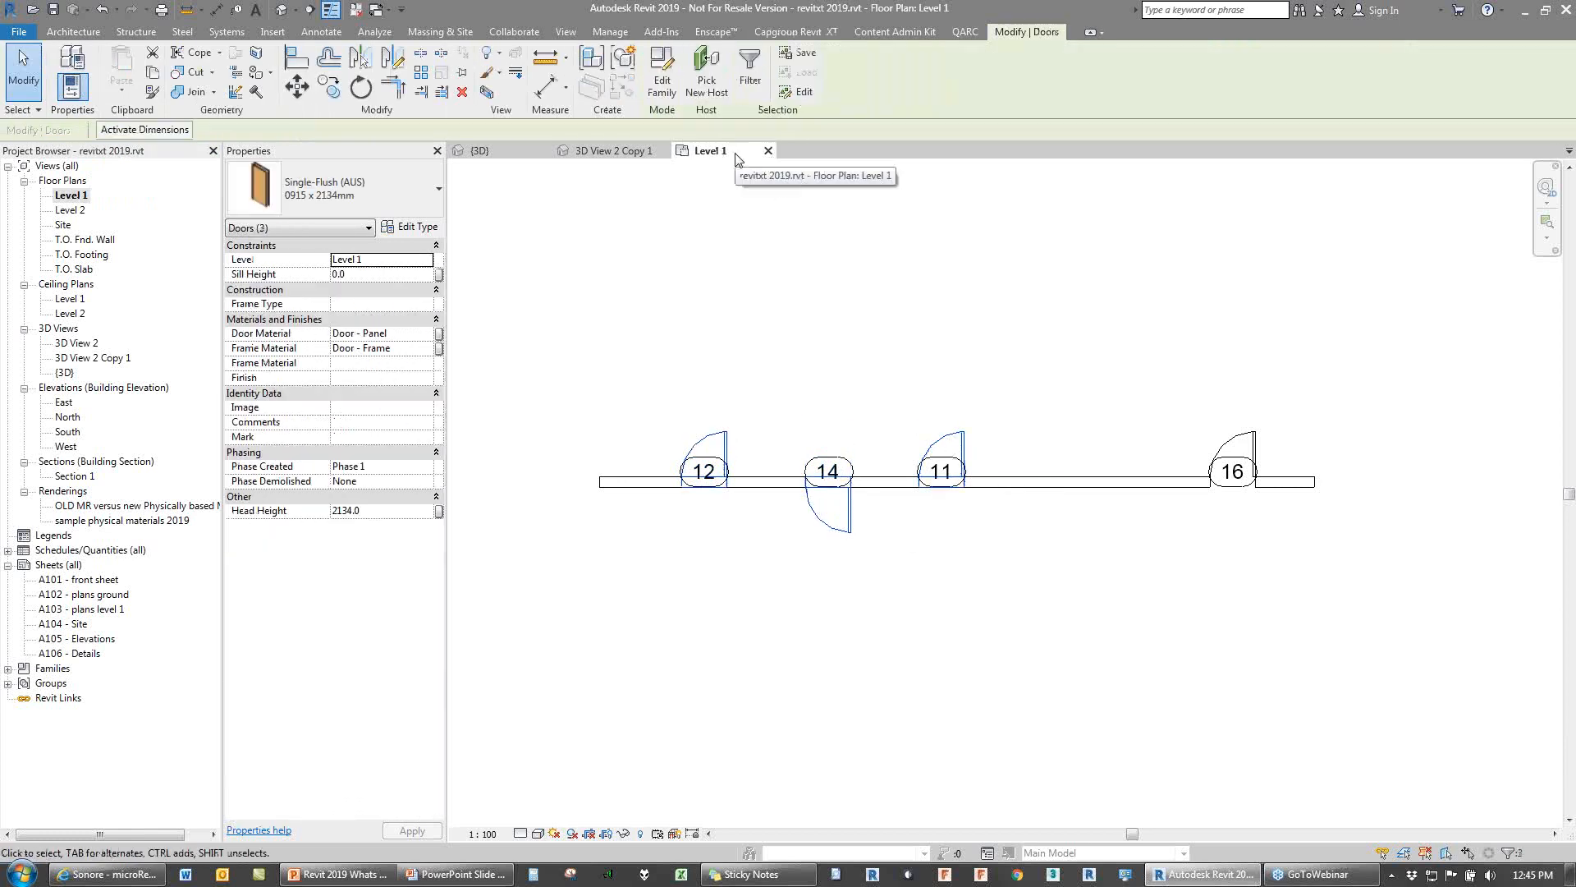
pyautogui.click(790, 32)
pyautogui.click(82, 80)
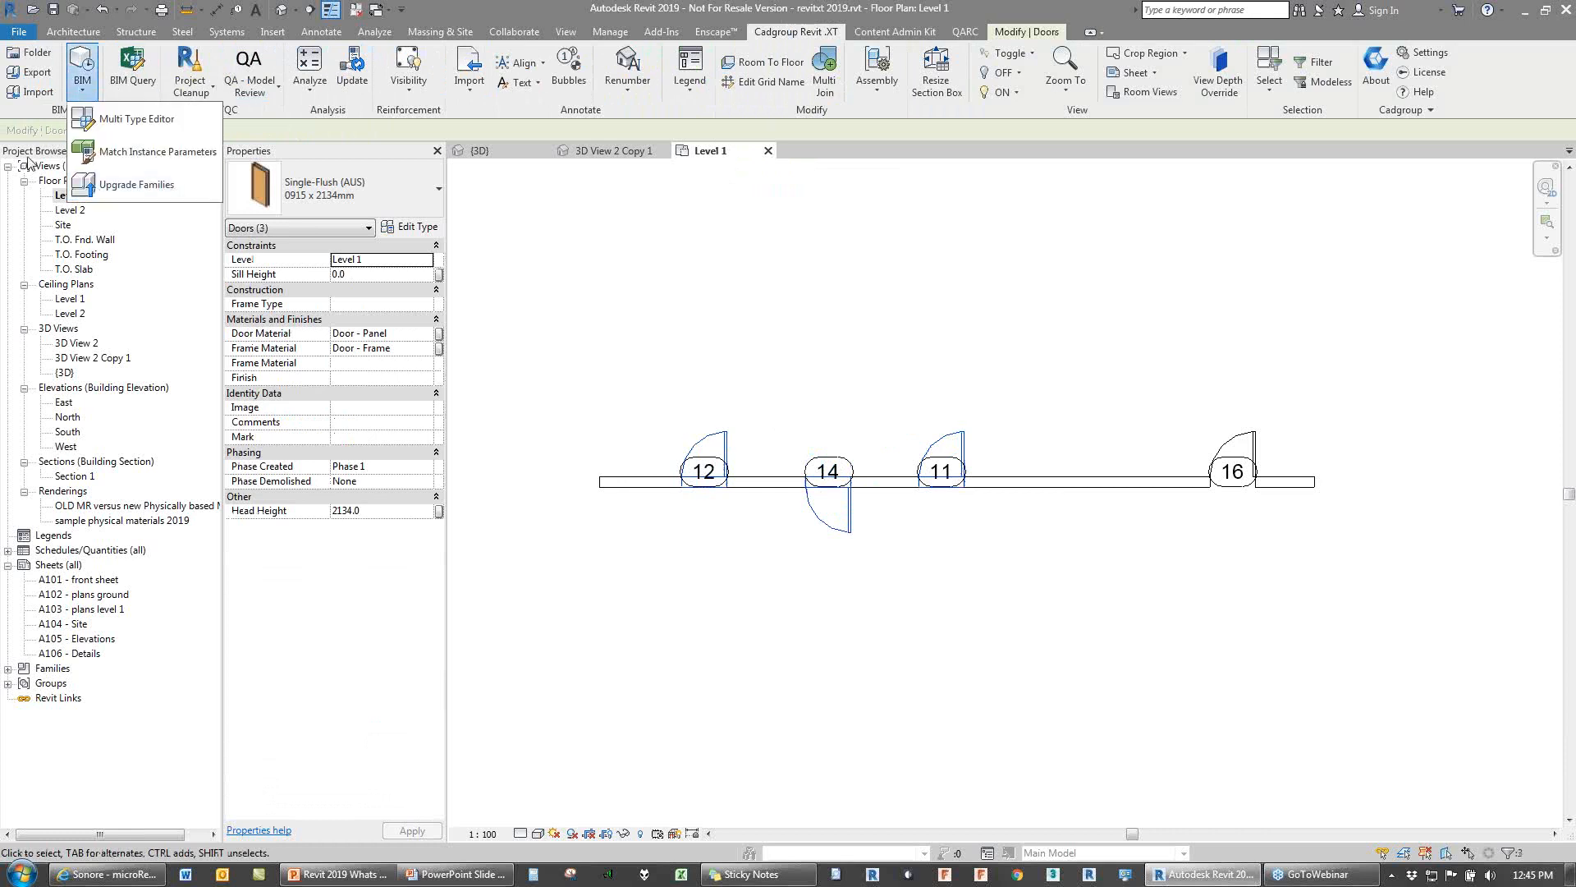
pyautogui.click(105, 164)
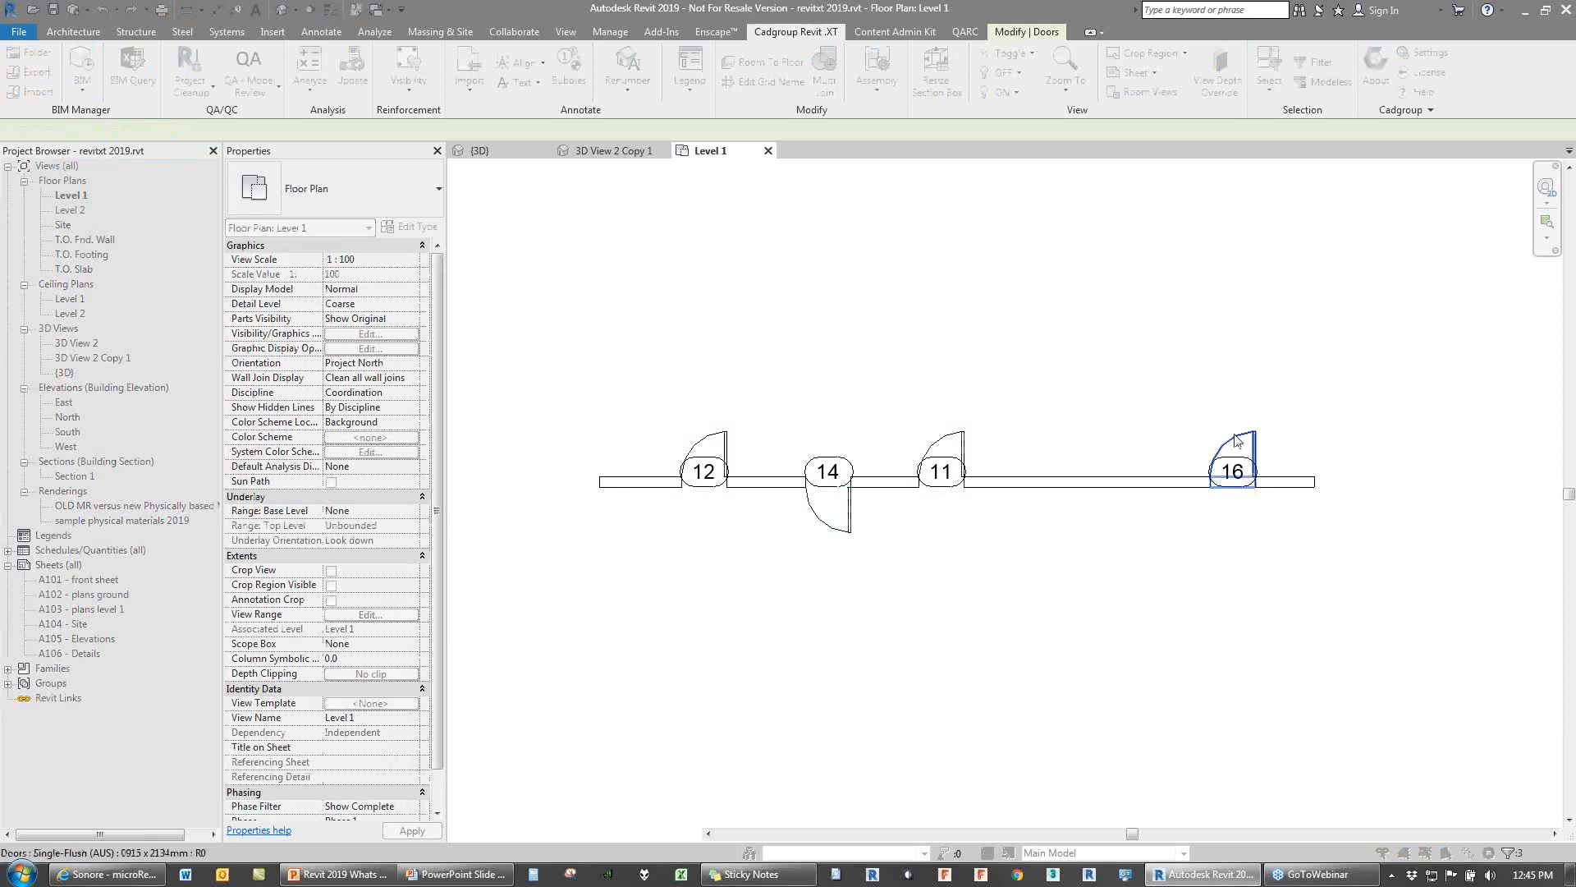
pyautogui.click(1238, 440)
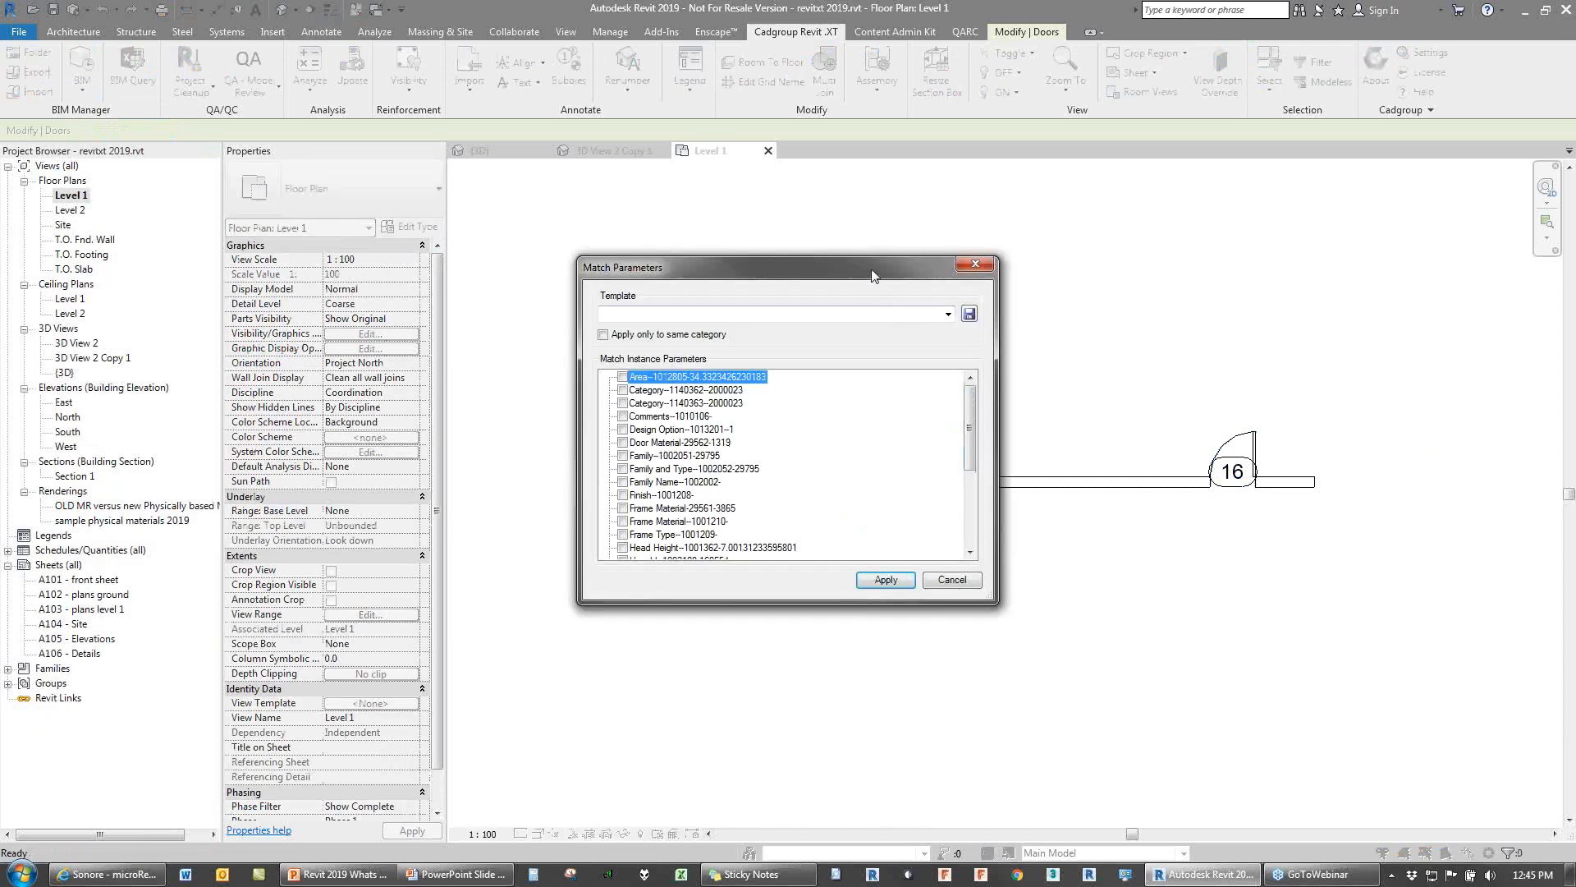
# Step: Match only the Mark parameter, value 16, from the source door to the three selected doors
pyautogui.moveTo(874, 270); pyautogui.dragTo(528, 246)
pyautogui.moveTo(623, 389); pyautogui.dragTo(621, 490)
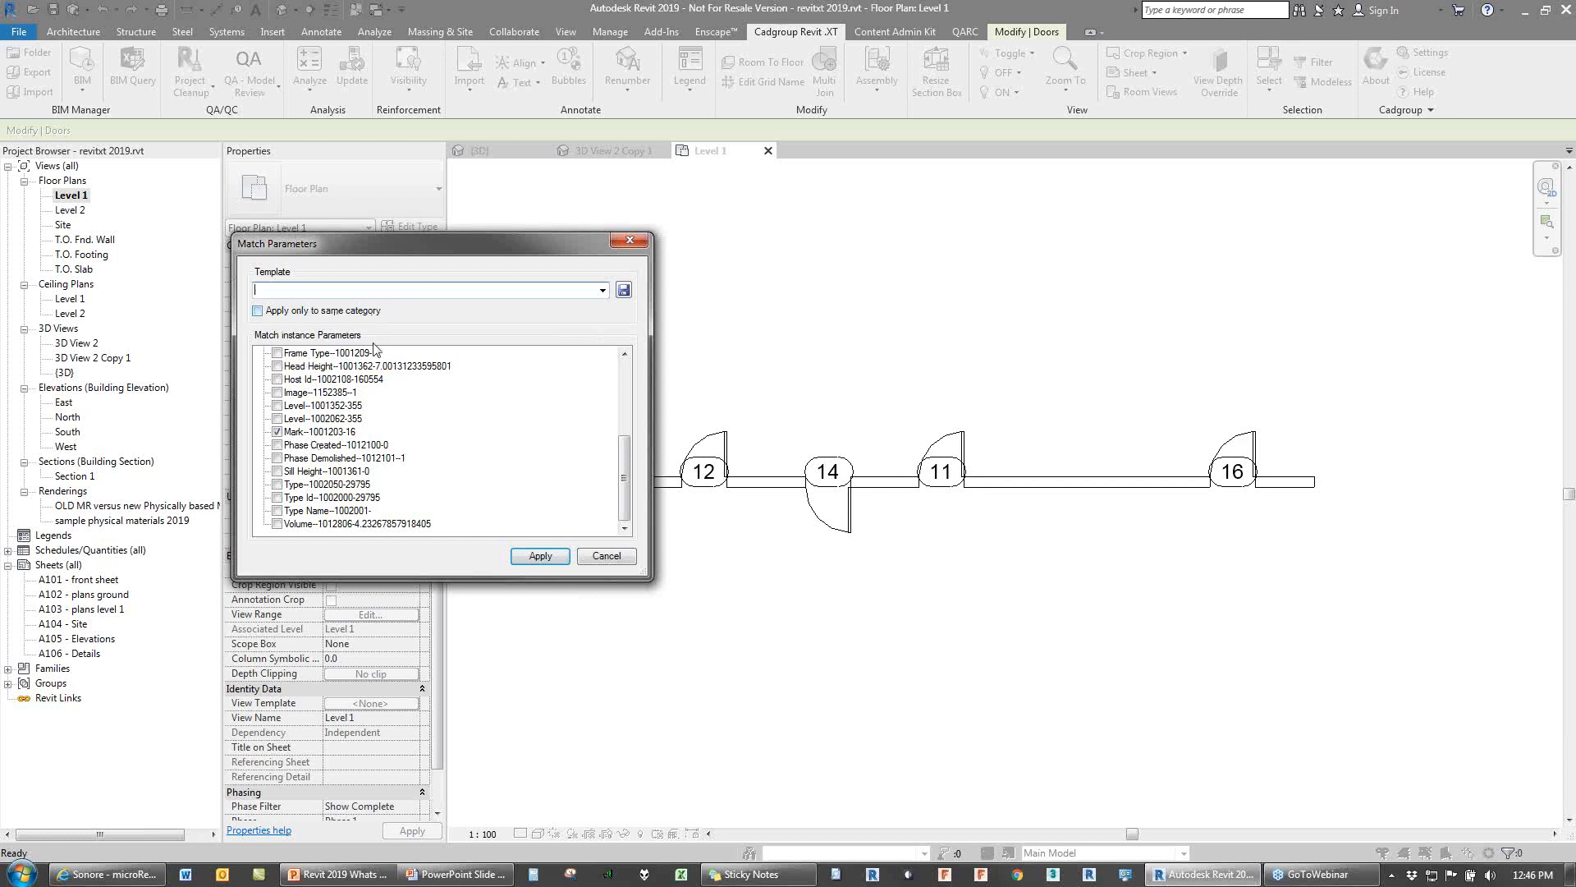
pyautogui.click(538, 558)
pyautogui.click(845, 493)
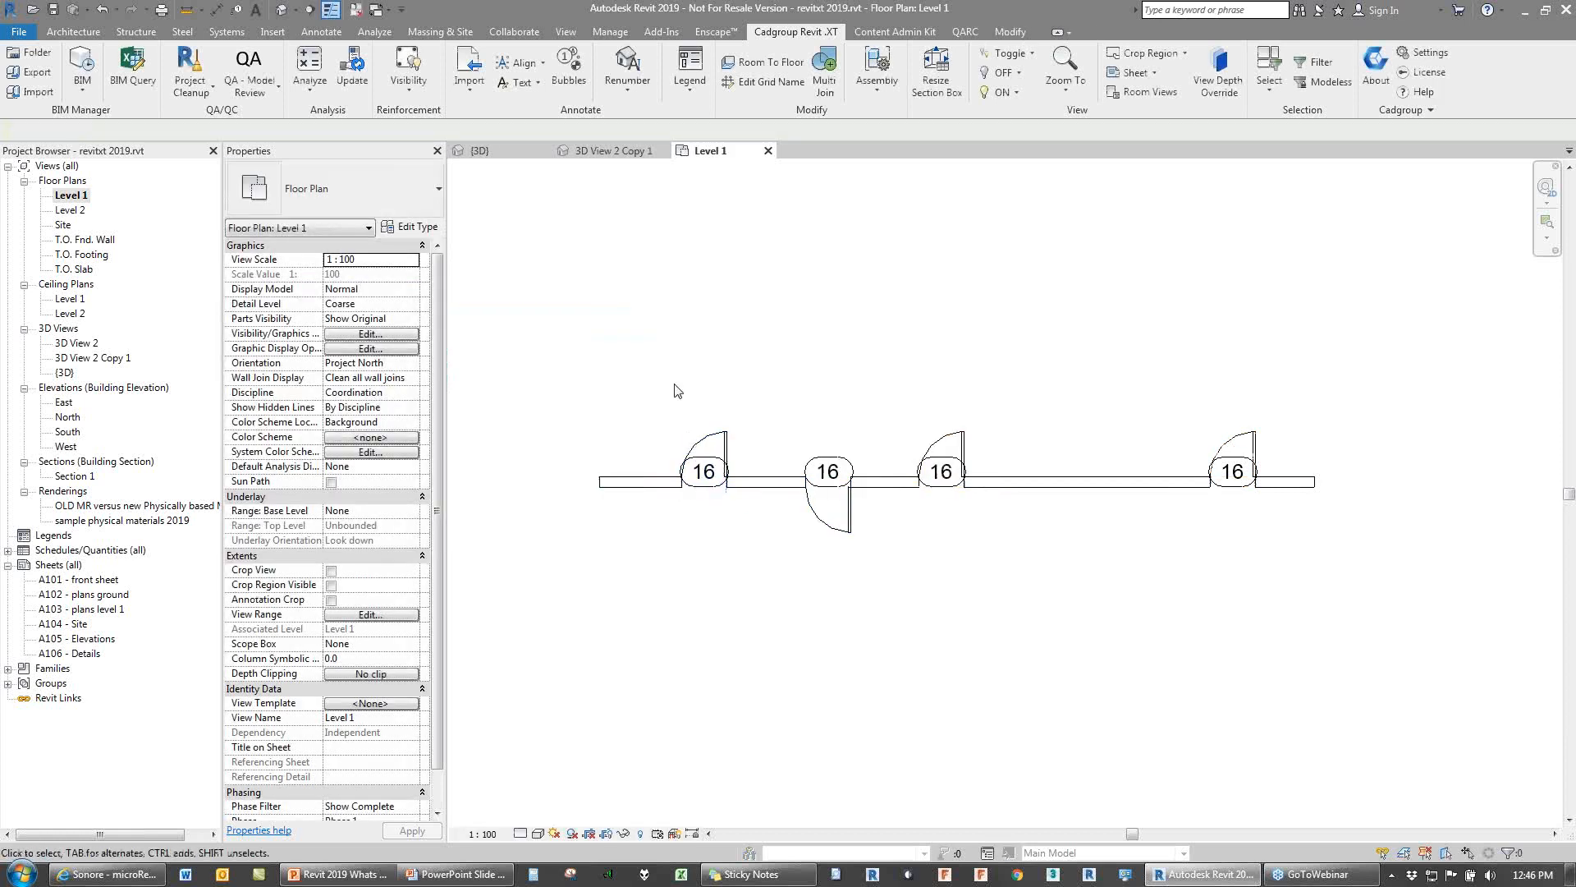
# Step: Open the Create Tags tool, enable the walls definition and review the saved definitions
pyautogui.moveTo(701, 443); pyautogui.dragTo(835, 458, button='middle')
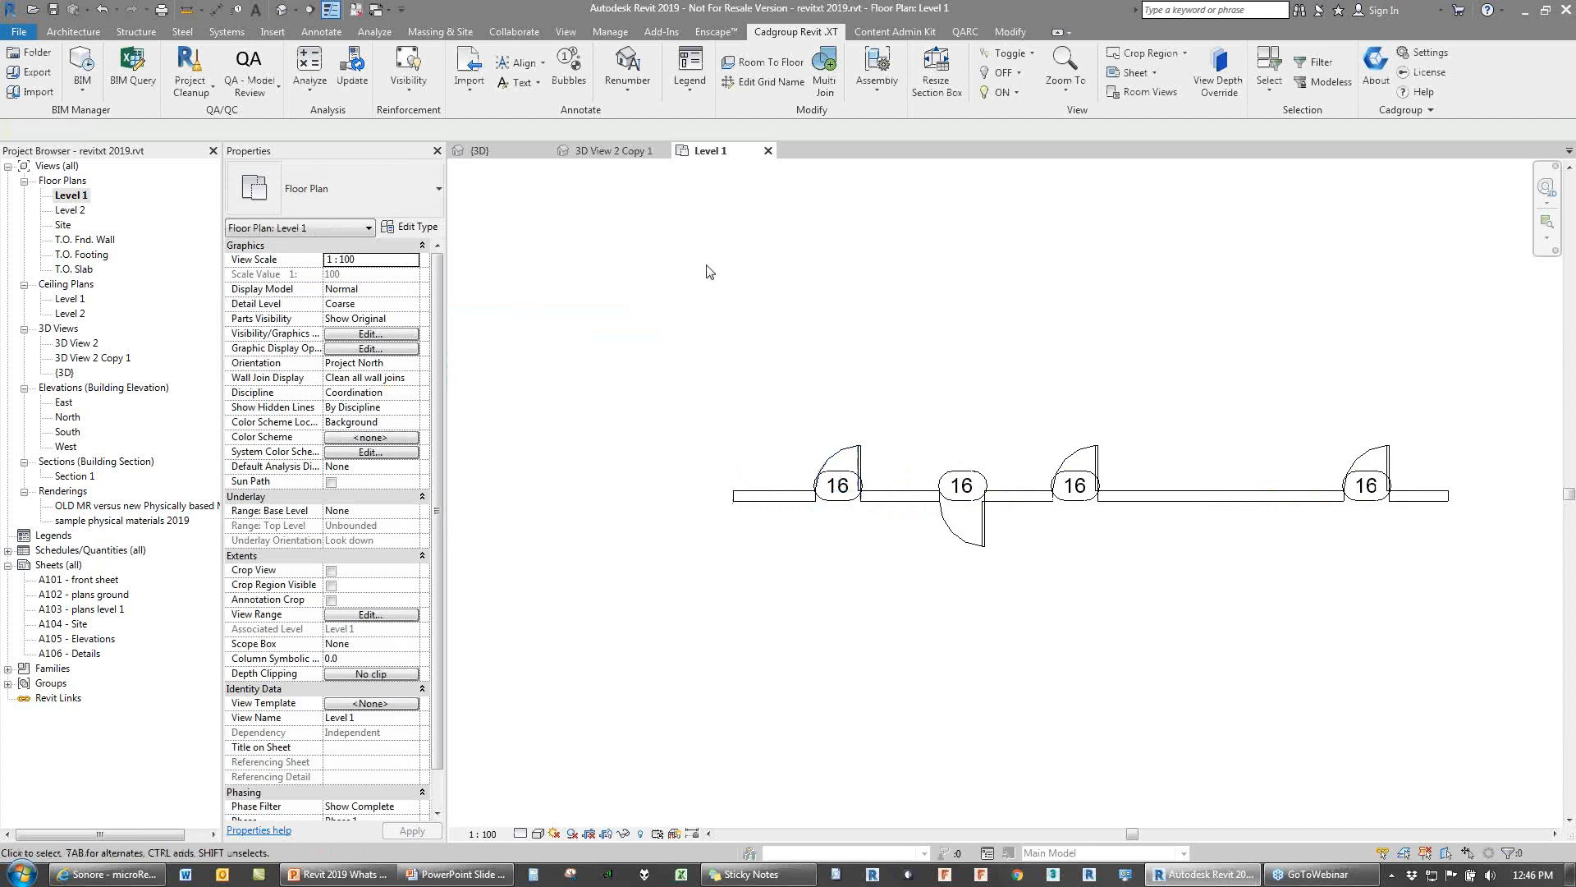
pyautogui.moveTo(705, 264); pyautogui.dragTo(737, 272, button='middle')
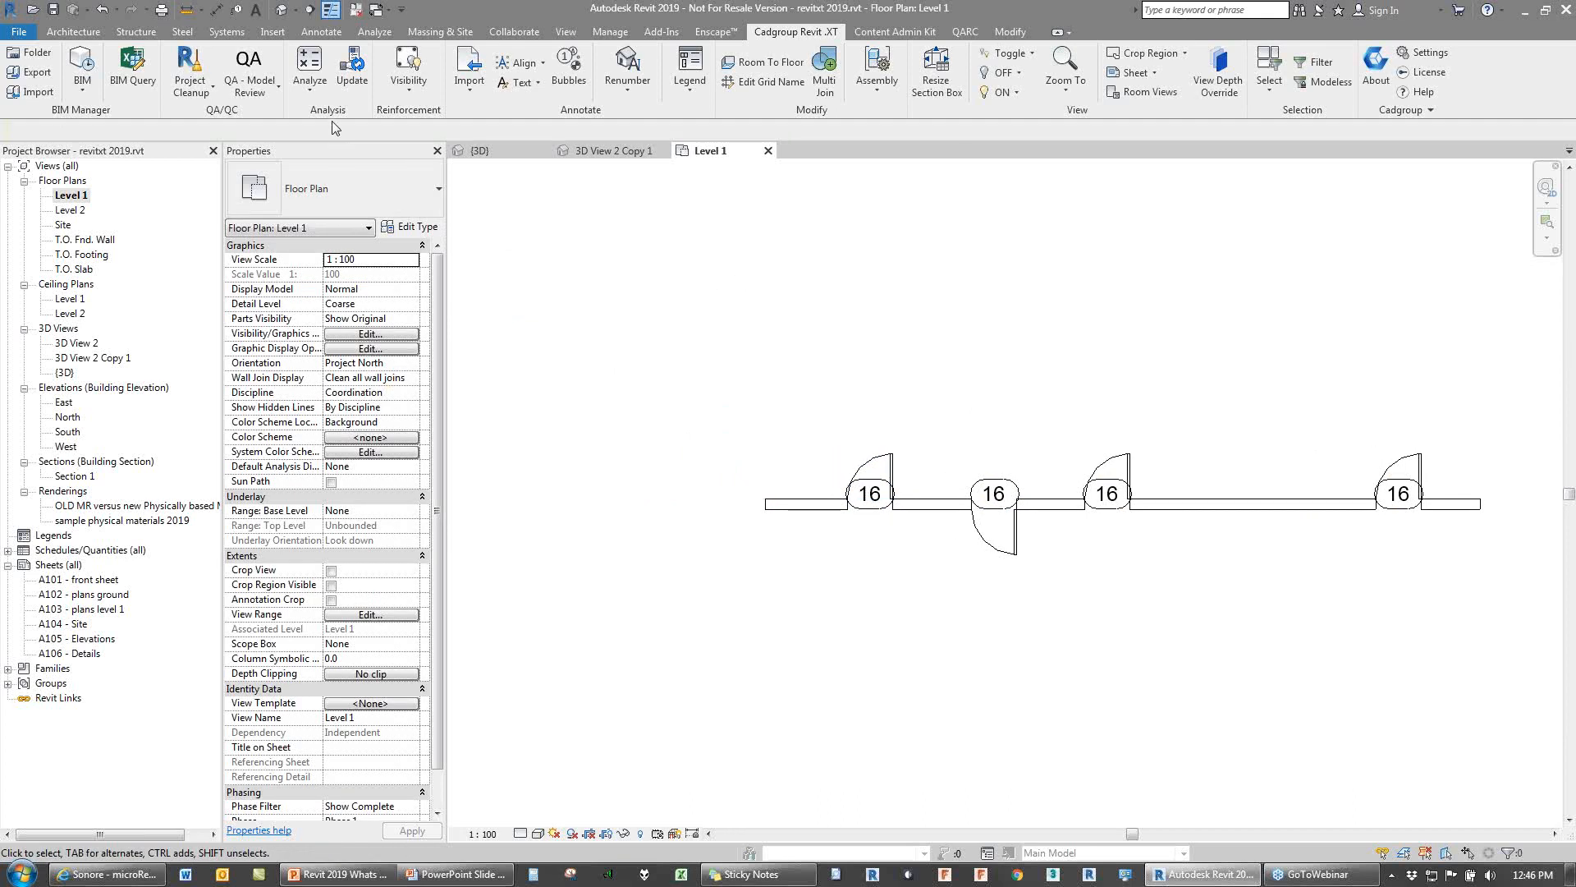
pyautogui.click(246, 86)
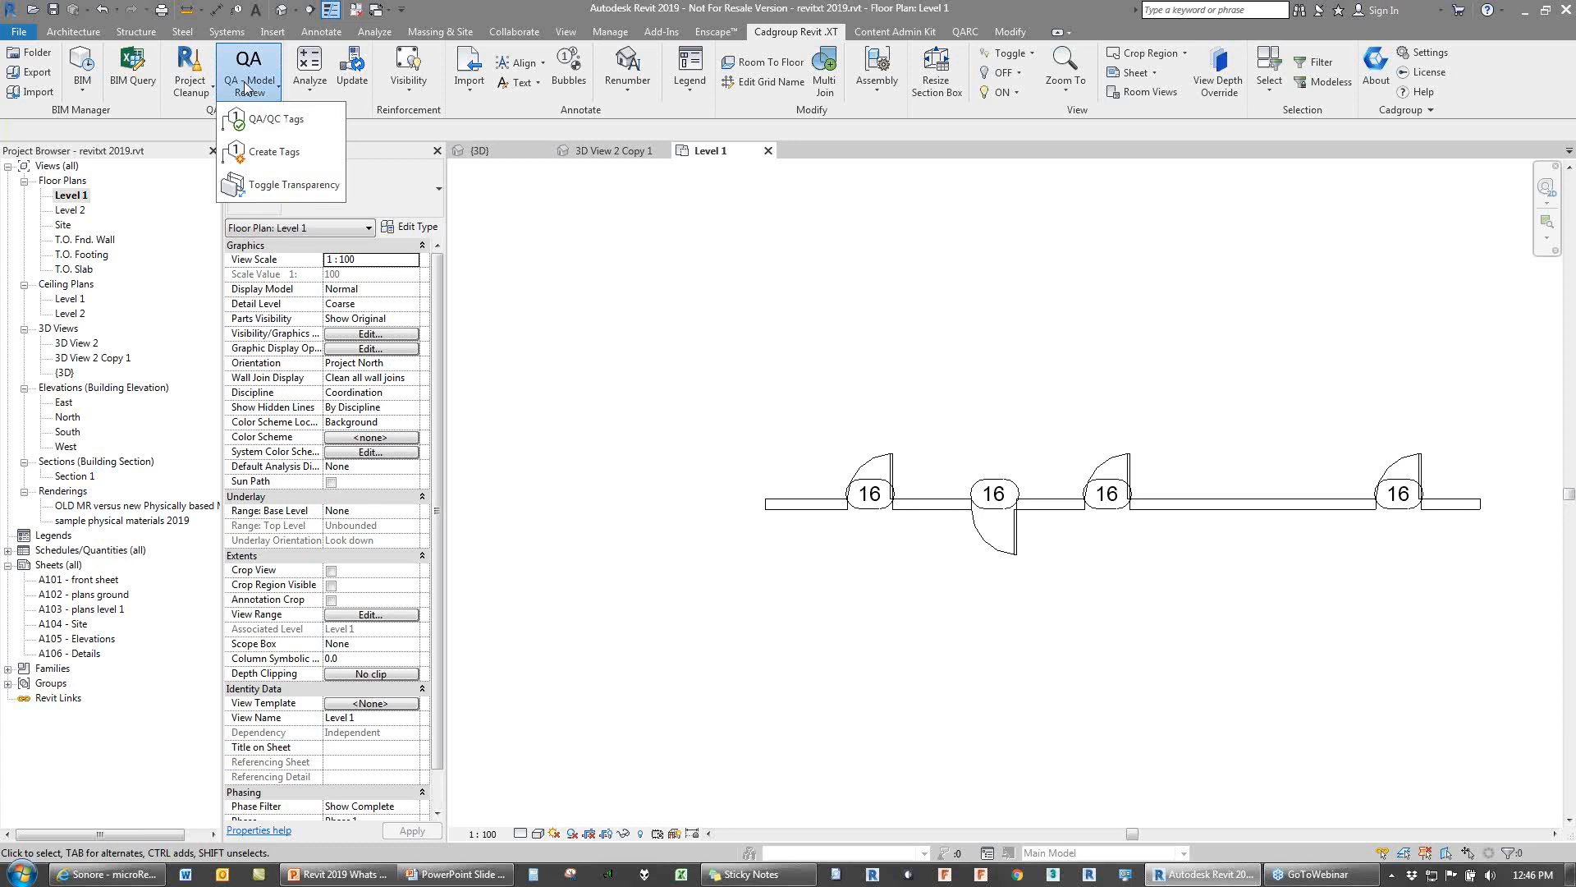
pyautogui.click(253, 154)
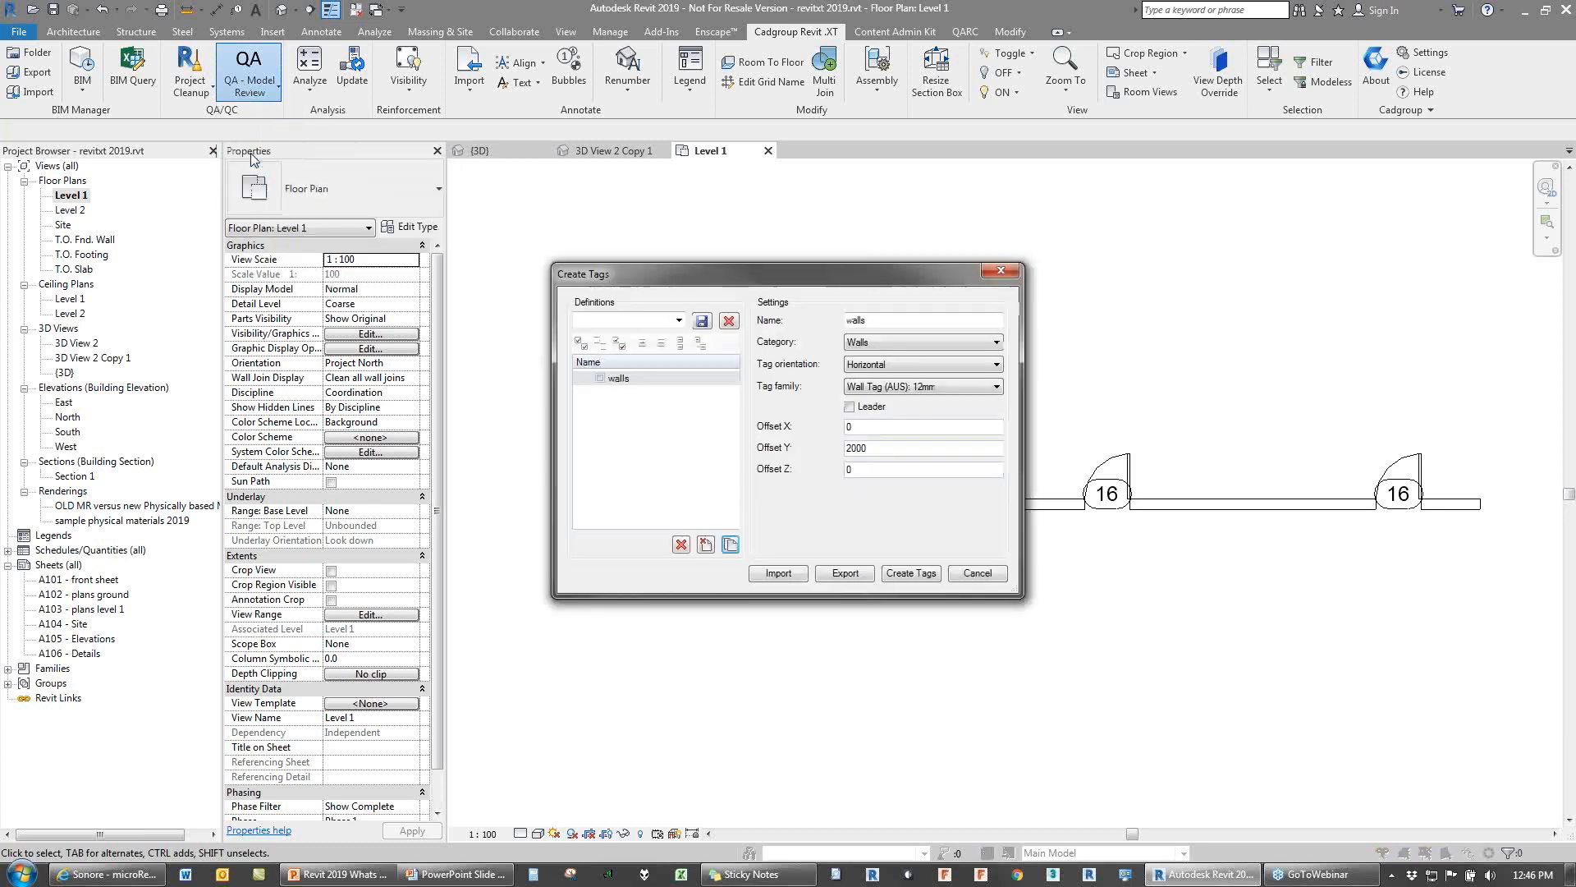
pyautogui.moveTo(633, 287); pyautogui.dragTo(254, 279)
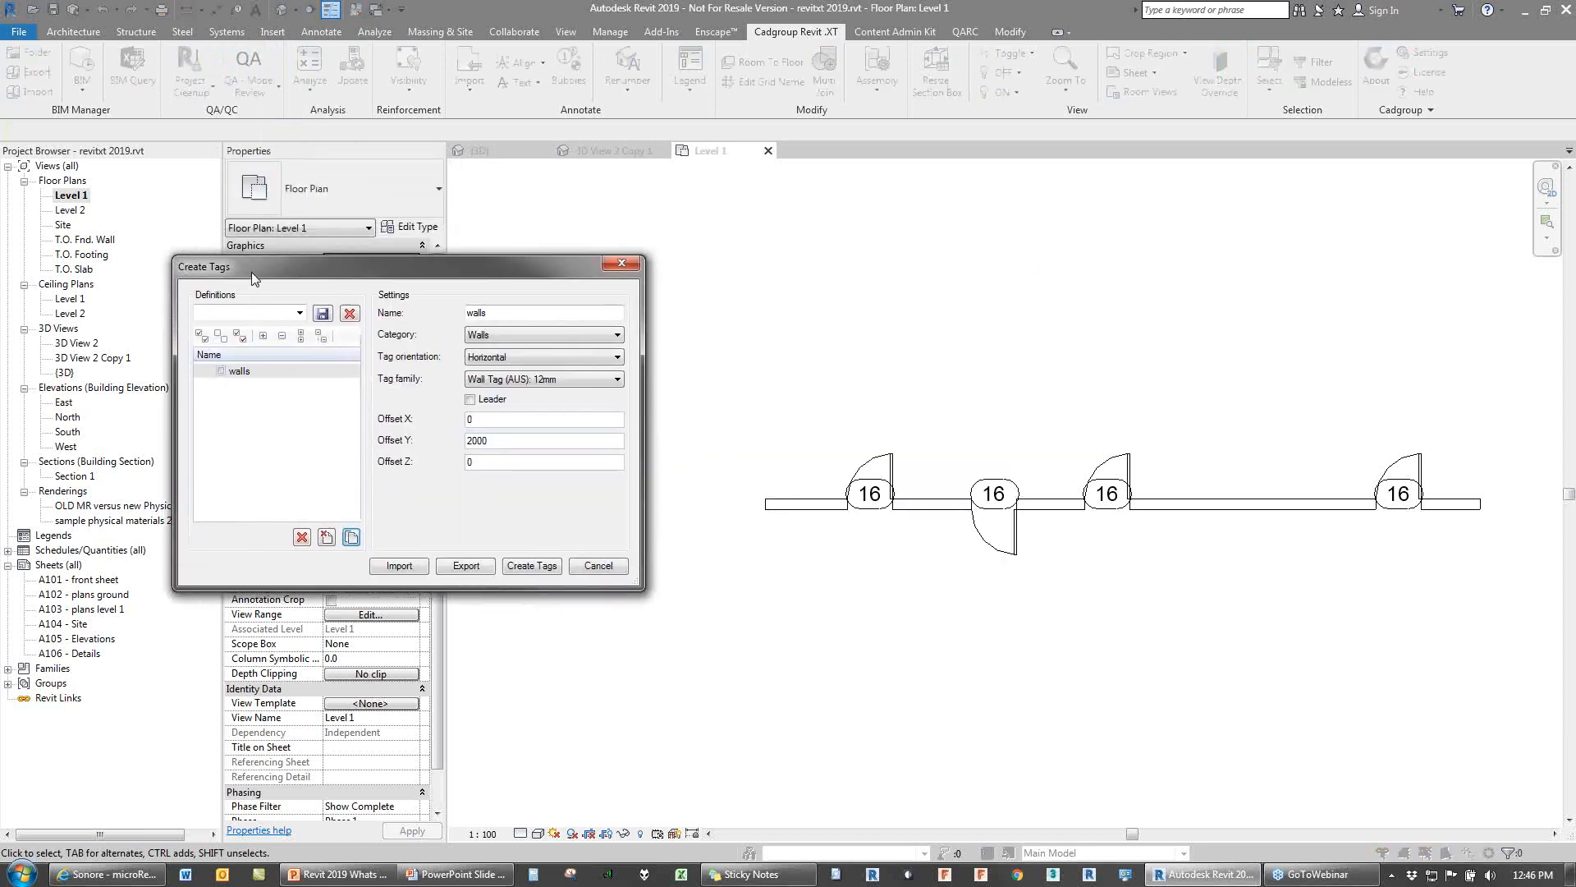
pyautogui.click(221, 371)
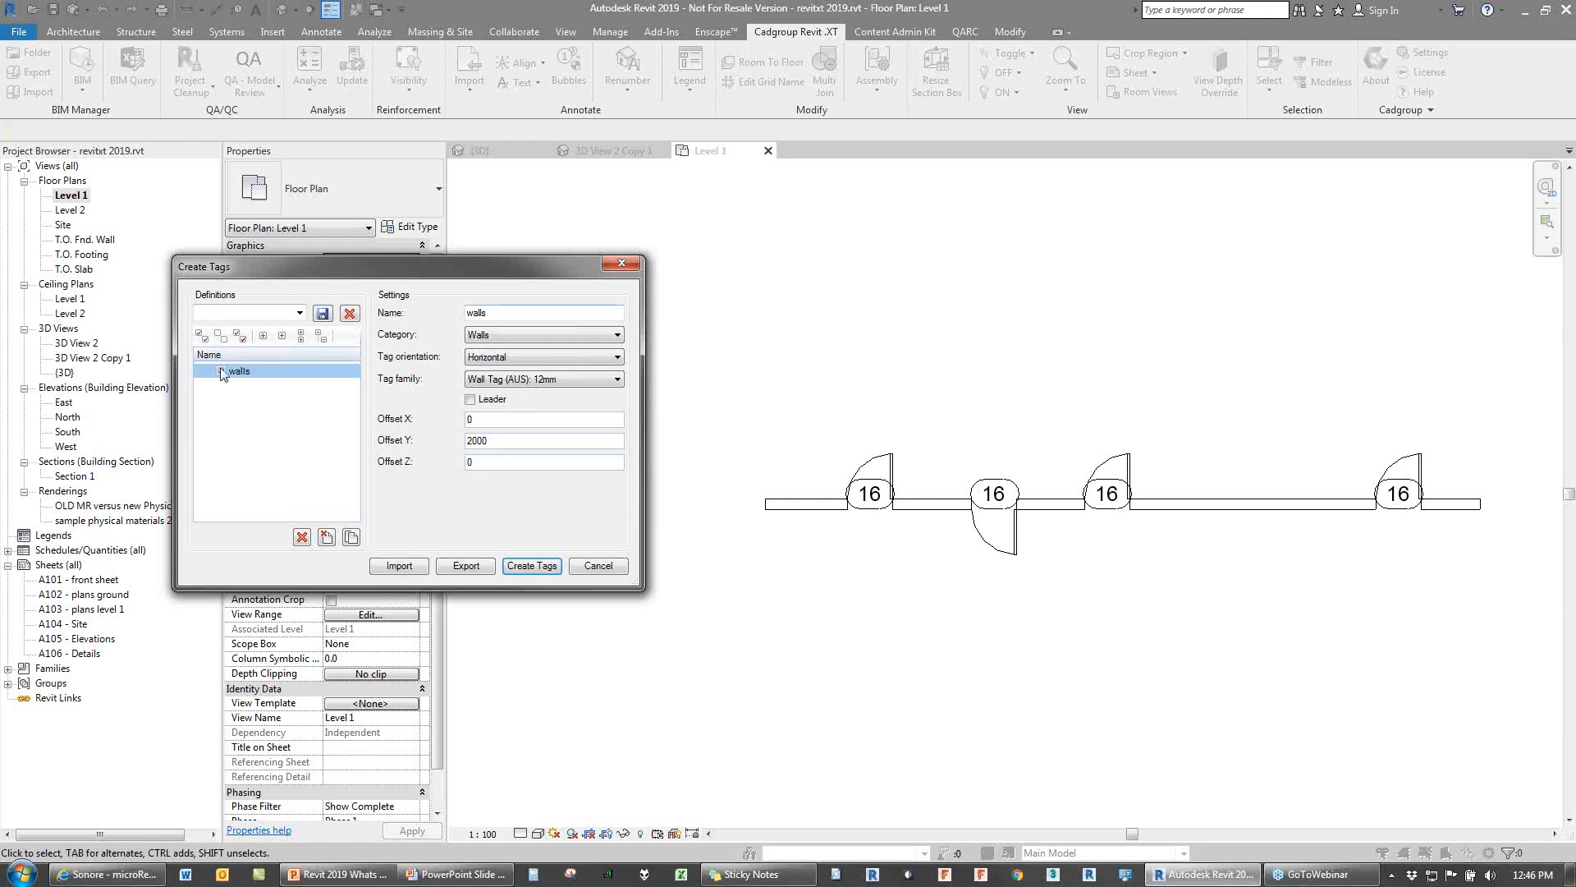
pyautogui.click(301, 315)
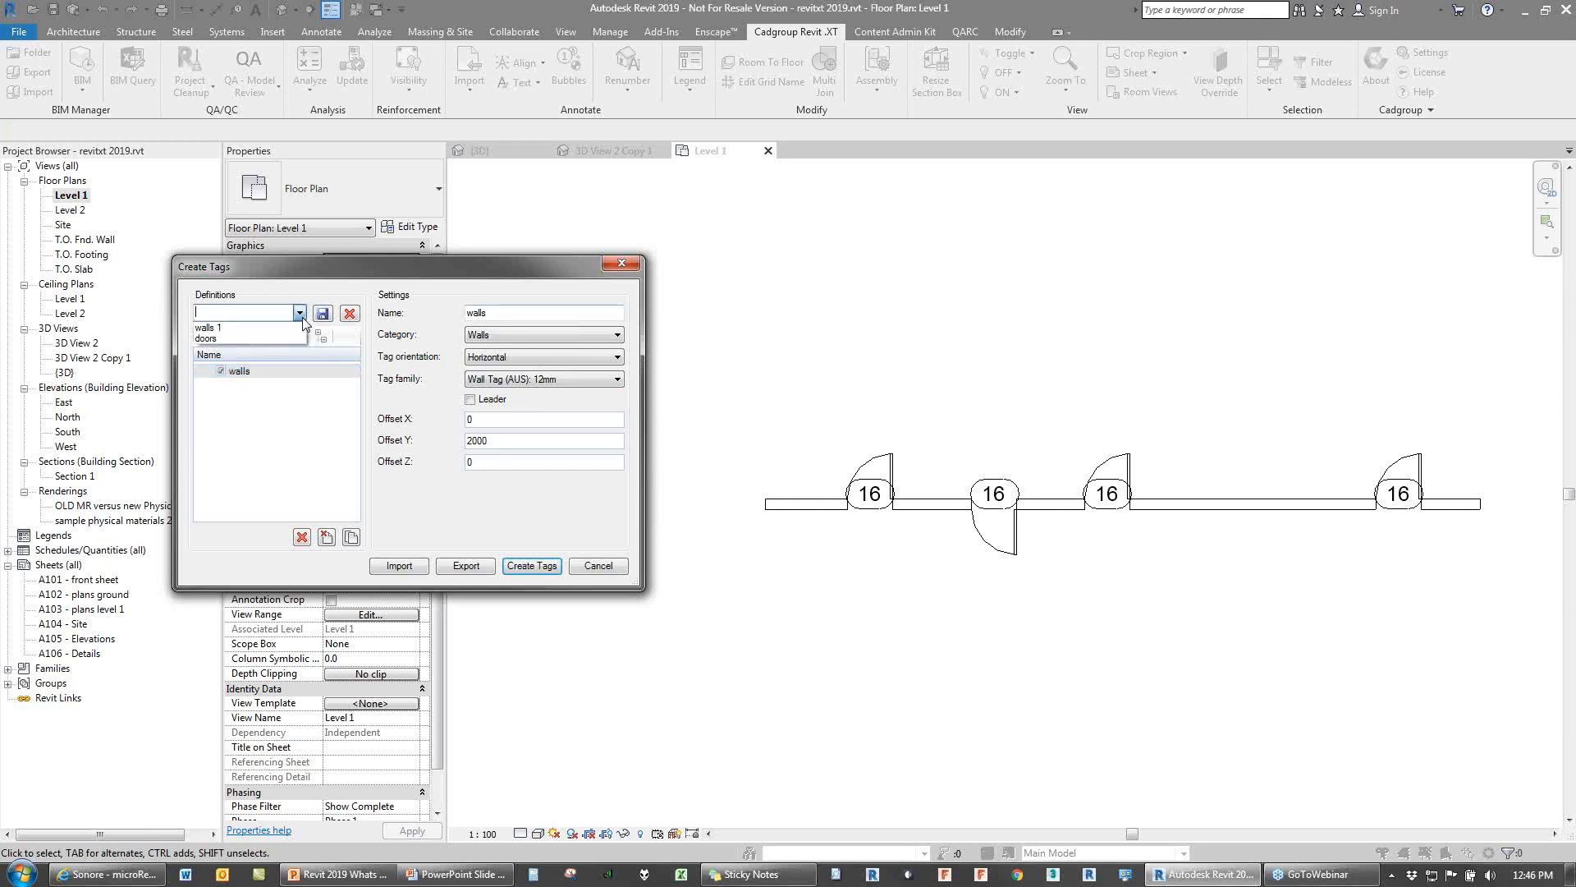
pyautogui.click(301, 315)
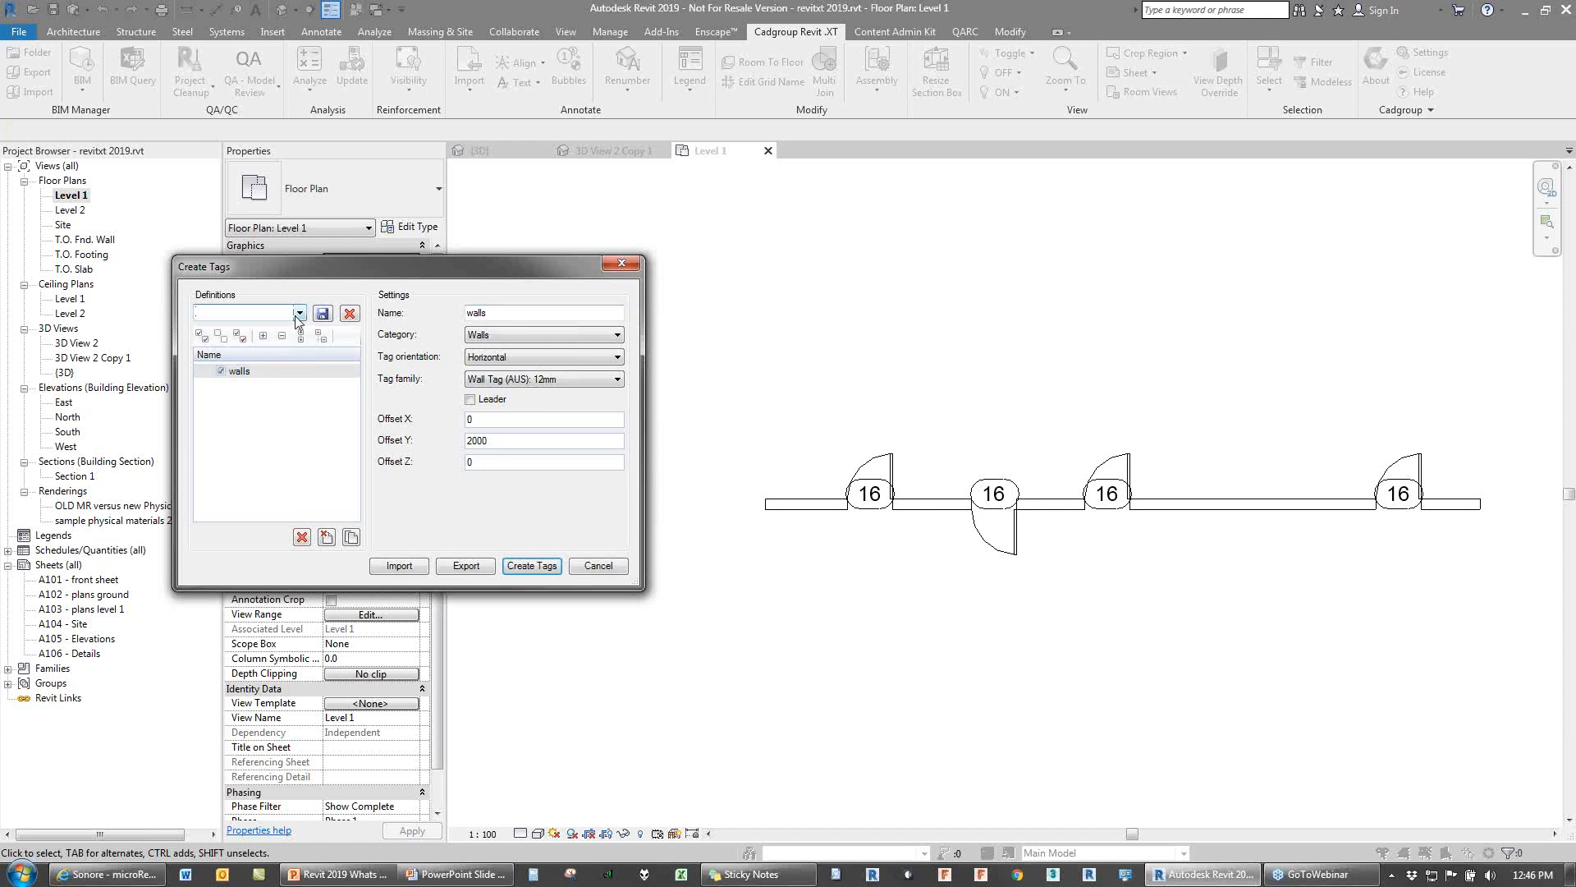
pyautogui.click(299, 315)
pyautogui.click(264, 443)
pyautogui.click(240, 372)
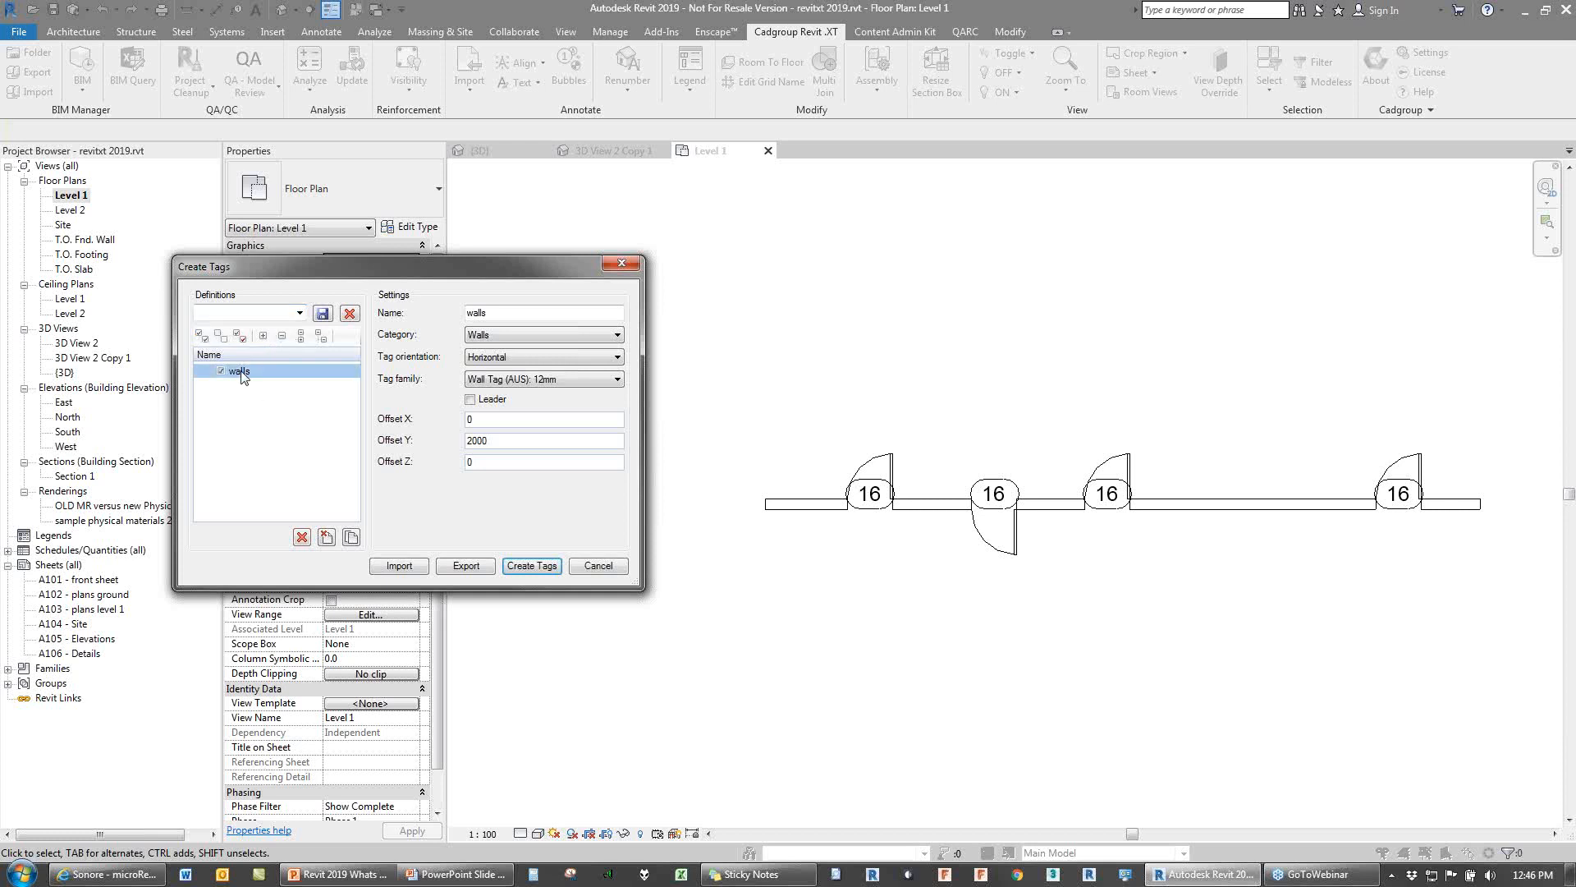
# Step: Try the 8mm wall tag type, then restore Wall Tag (AUS): 12mm with horizontal orientation
pyautogui.click(523, 380)
pyautogui.click(522, 404)
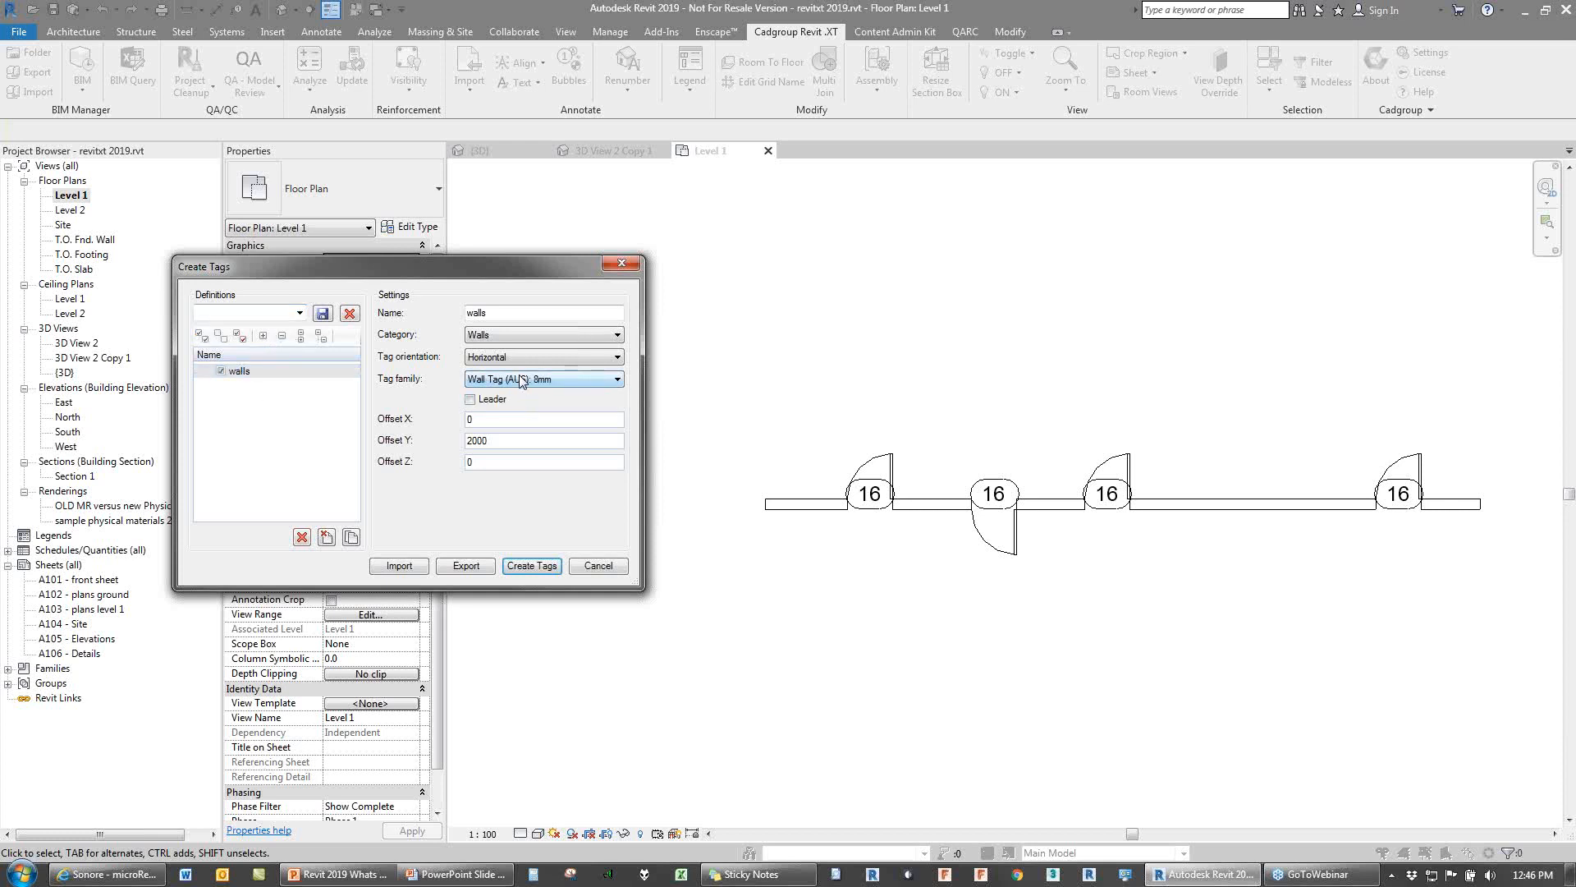
pyautogui.click(523, 380)
pyautogui.click(525, 394)
pyautogui.click(486, 360)
pyautogui.click(488, 370)
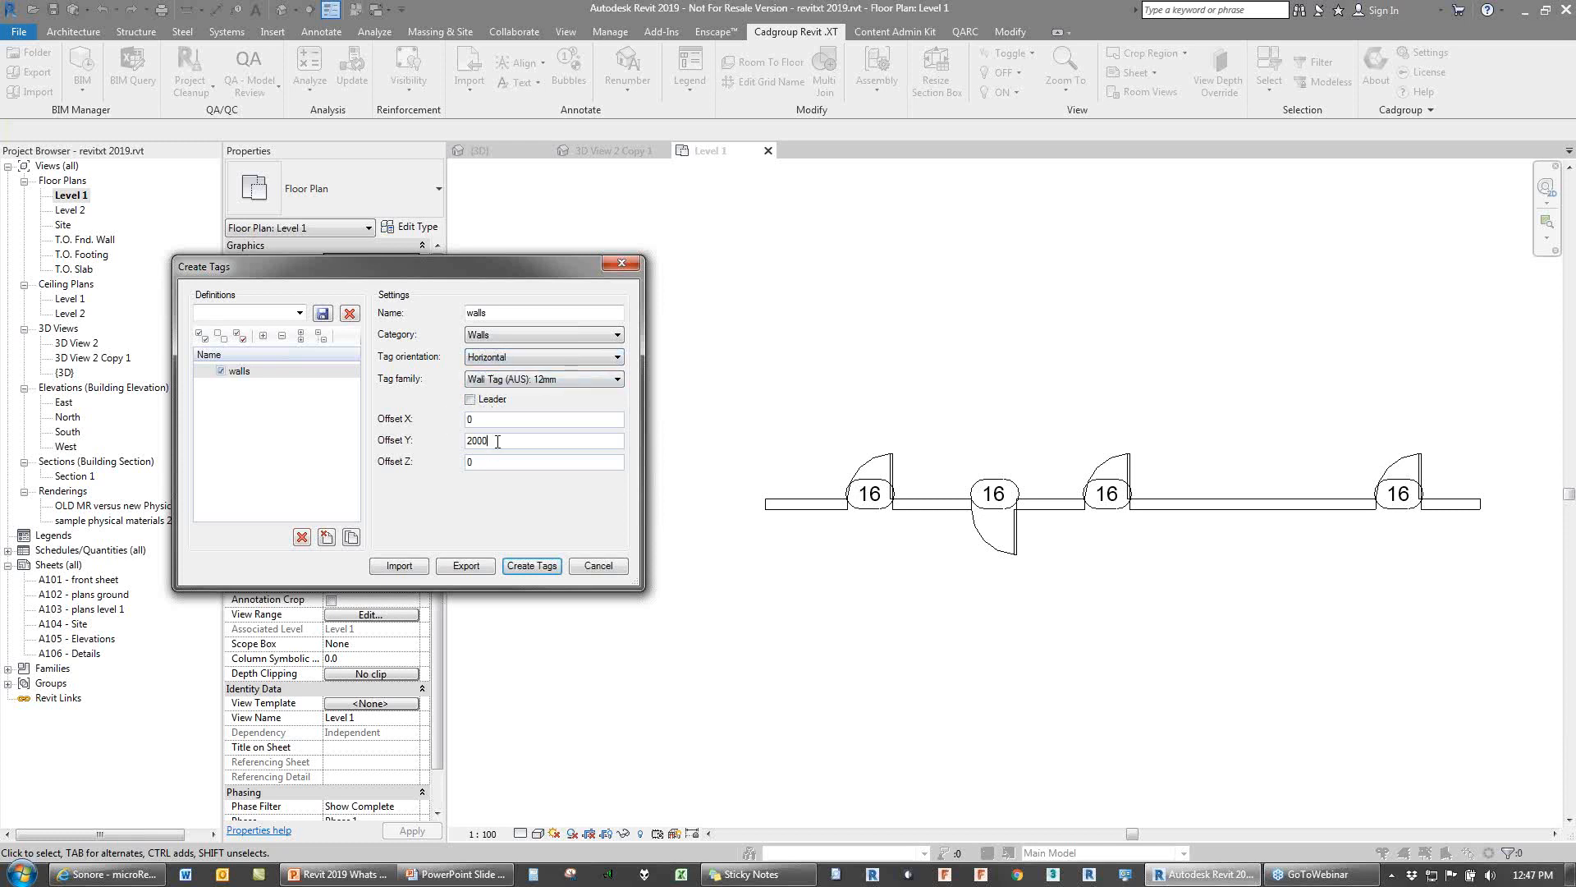
# Step: Create the wall tag from the walls definition with a Y offset of 2000
pyautogui.moveTo(490, 444); pyautogui.dragTo(451, 441)
pyautogui.click(512, 462)
pyautogui.doubleClick(514, 444)
pyautogui.moveTo(514, 443); pyautogui.dragTo(451, 441)
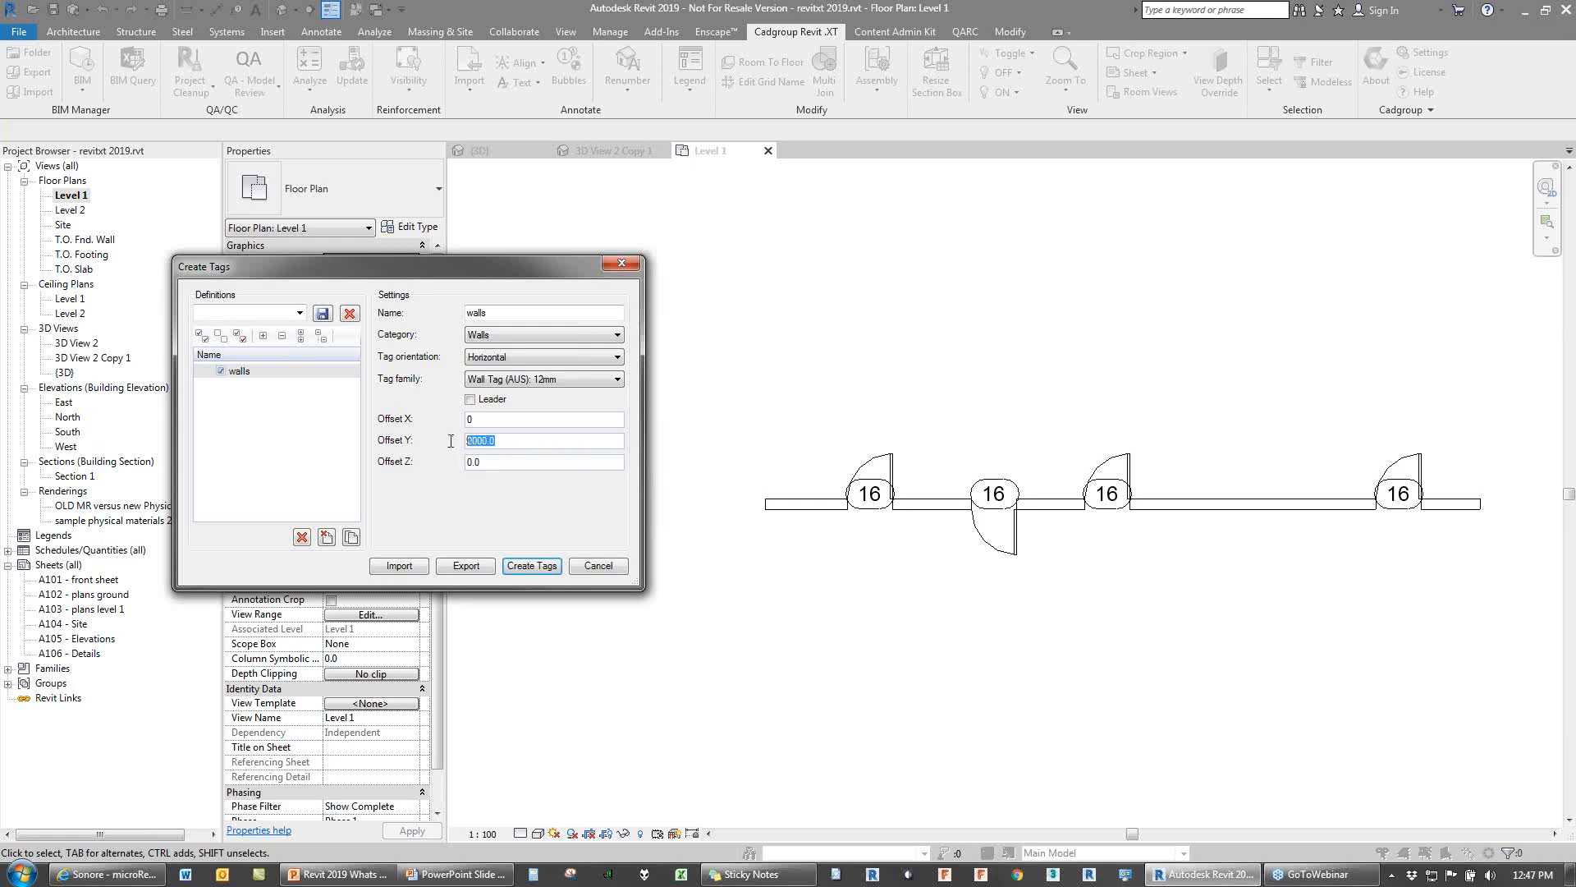
pyautogui.click(511, 456)
pyautogui.moveTo(505, 441); pyautogui.dragTo(437, 434)
pyautogui.click(526, 566)
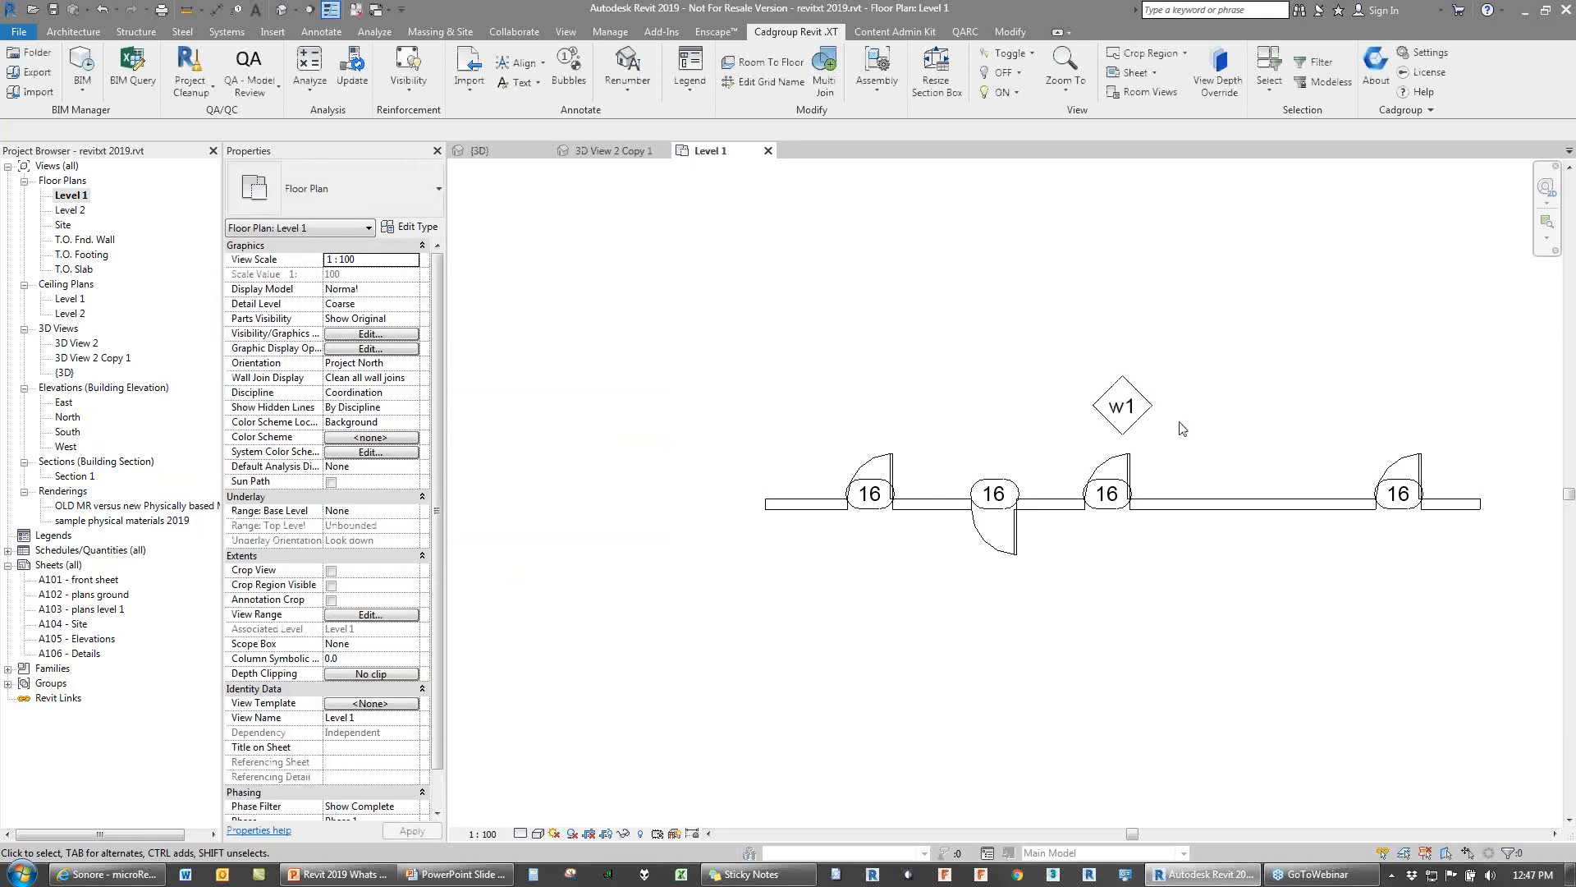
# Step: Inspect the w1 wall tag placed above the wall with the doors
pyautogui.scroll(3, 1186, 430)
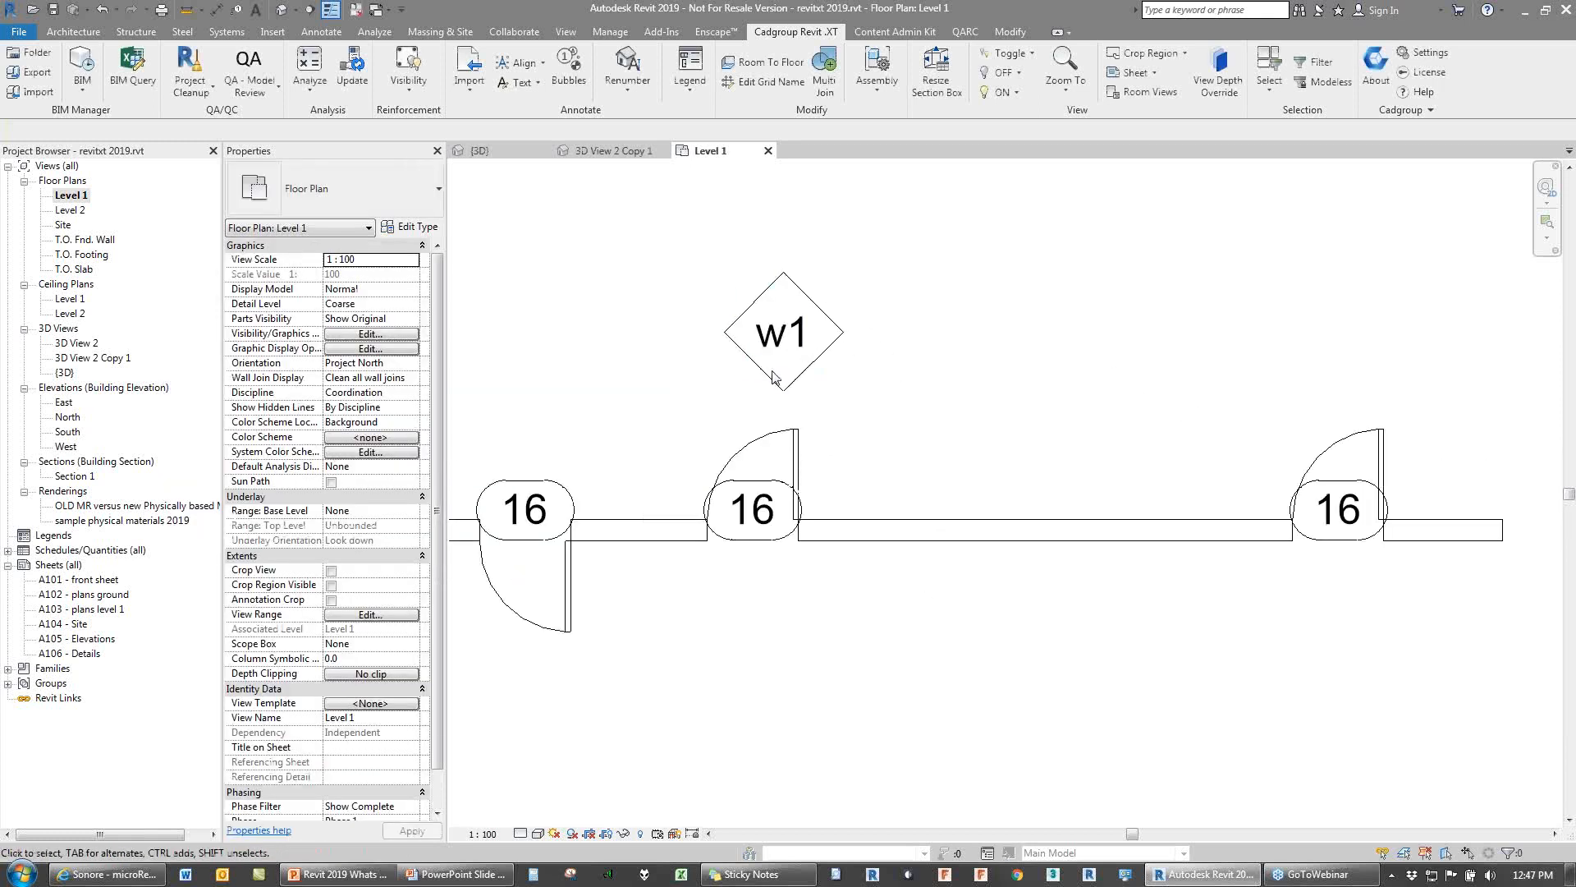
pyautogui.click(782, 384)
pyautogui.moveTo(783, 391)
pyautogui.mouseDown()
pyautogui.moveTo(867, 504)
pyautogui.moveTo(756, 343)
pyautogui.moveTo(784, 394)
pyautogui.mouseUp()
pyautogui.scroll(-3, 687, 382)
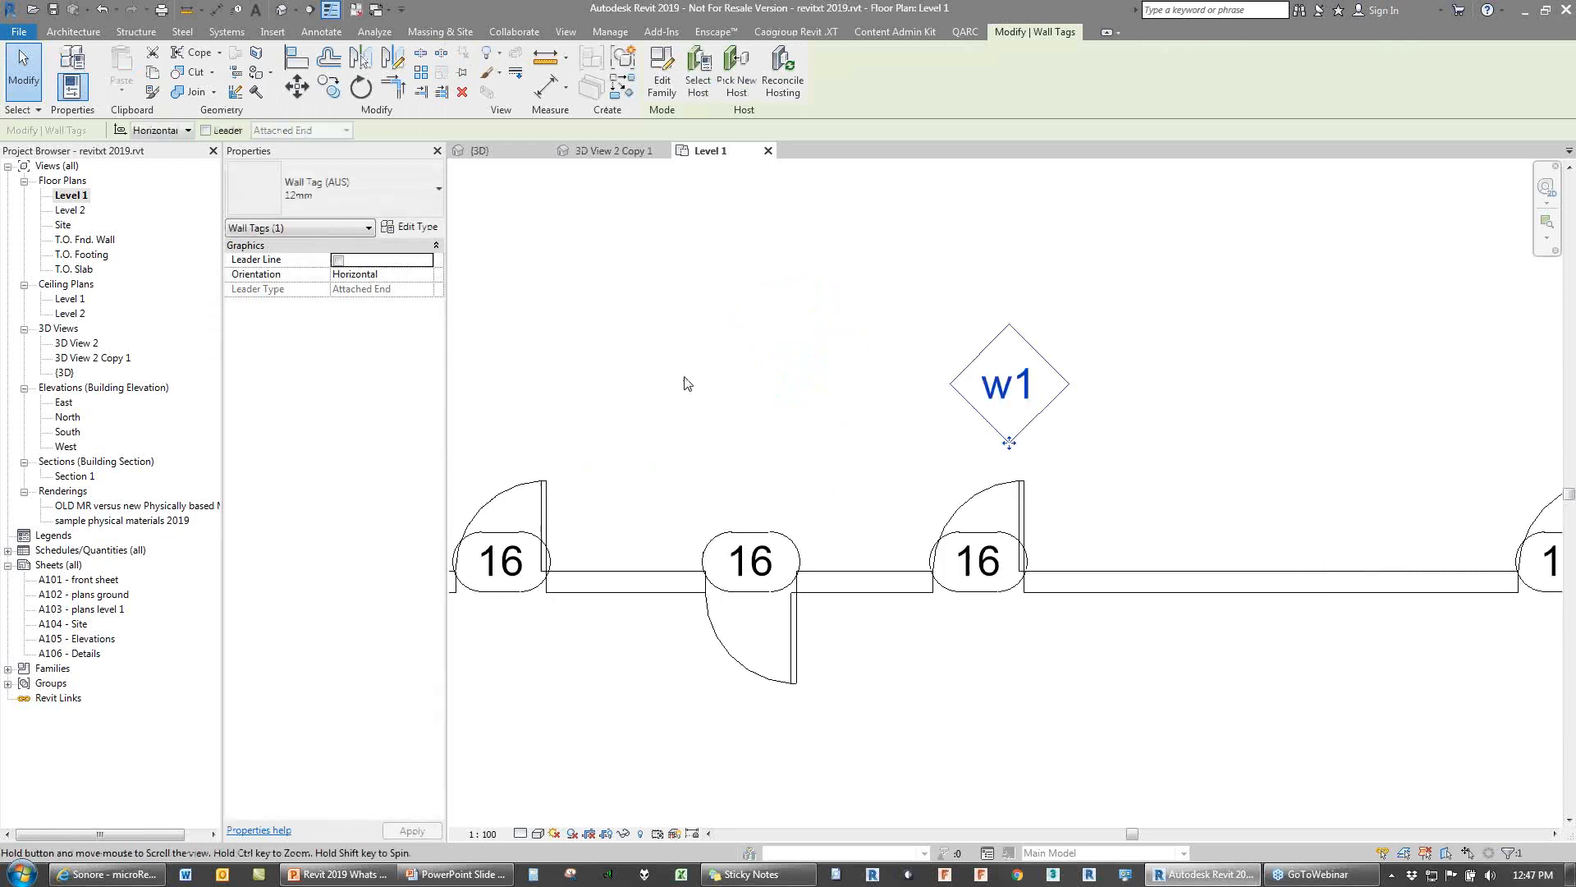
pyautogui.click(765, 424)
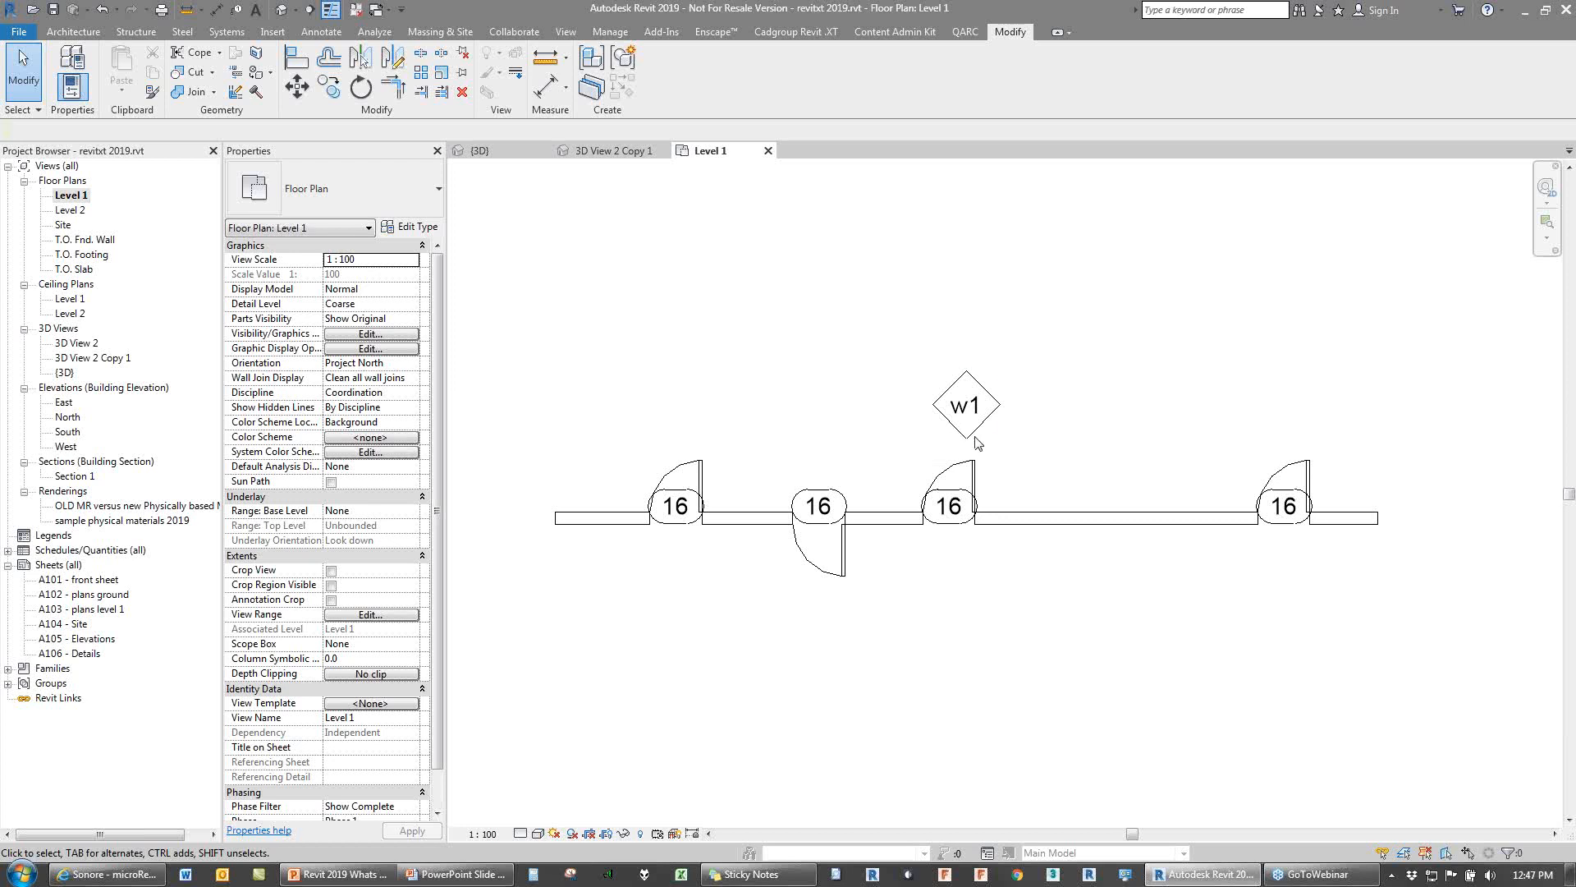
# Step: Try moving the w1 tag down onto the wall, then undo the move
pyautogui.click(944, 402)
pyautogui.click(812, 402)
pyautogui.moveTo(966, 411); pyautogui.dragTo(960, 541)
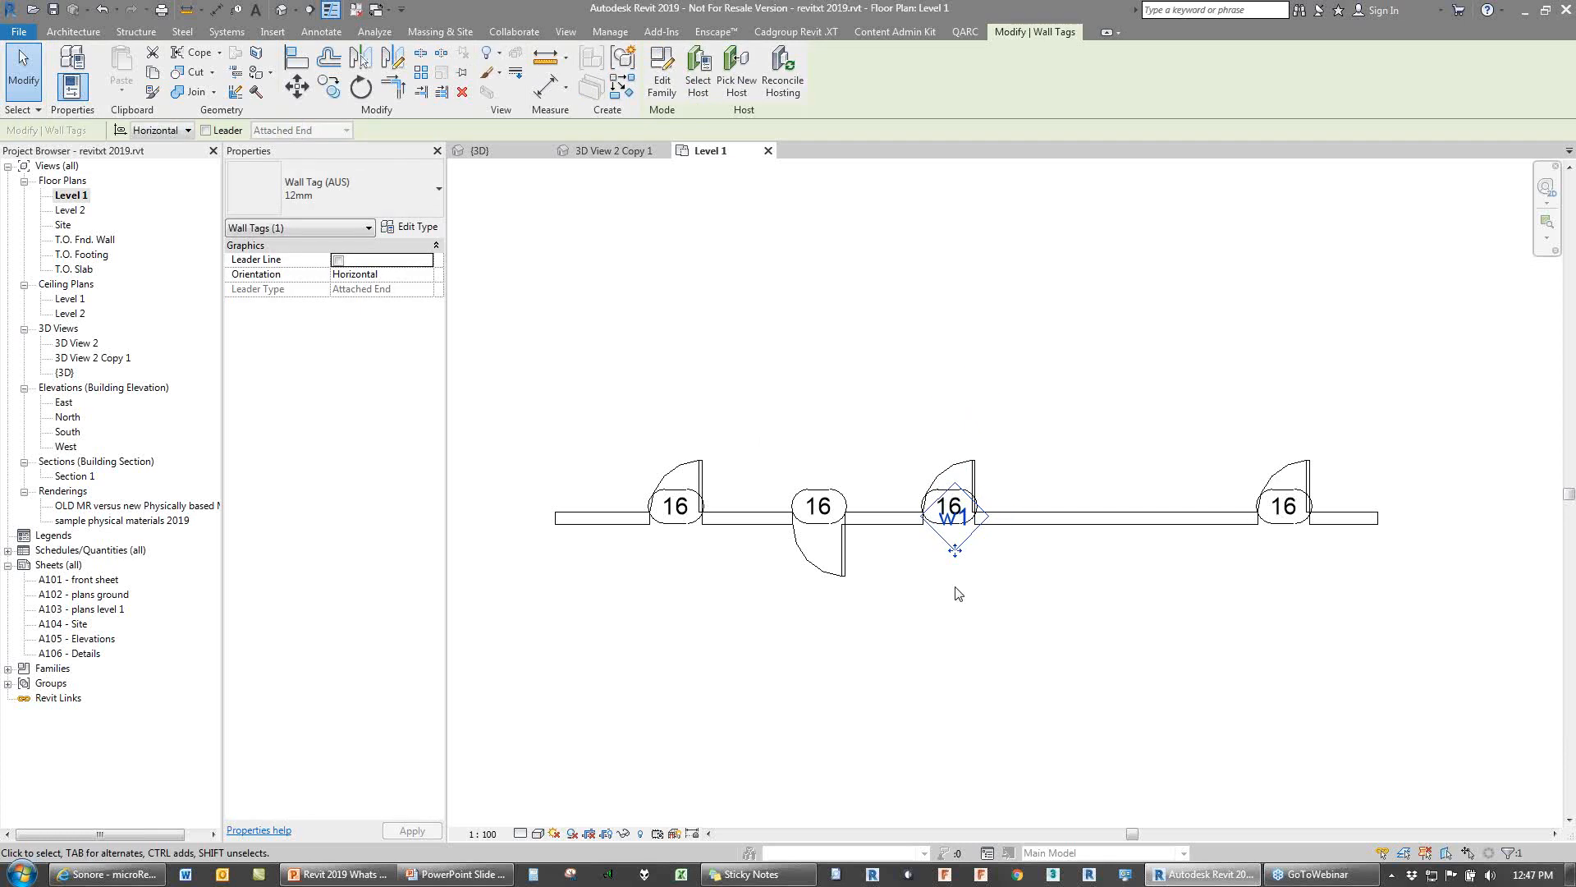
pyautogui.hotkey('ctrl', 'z')
pyautogui.press('Escape')
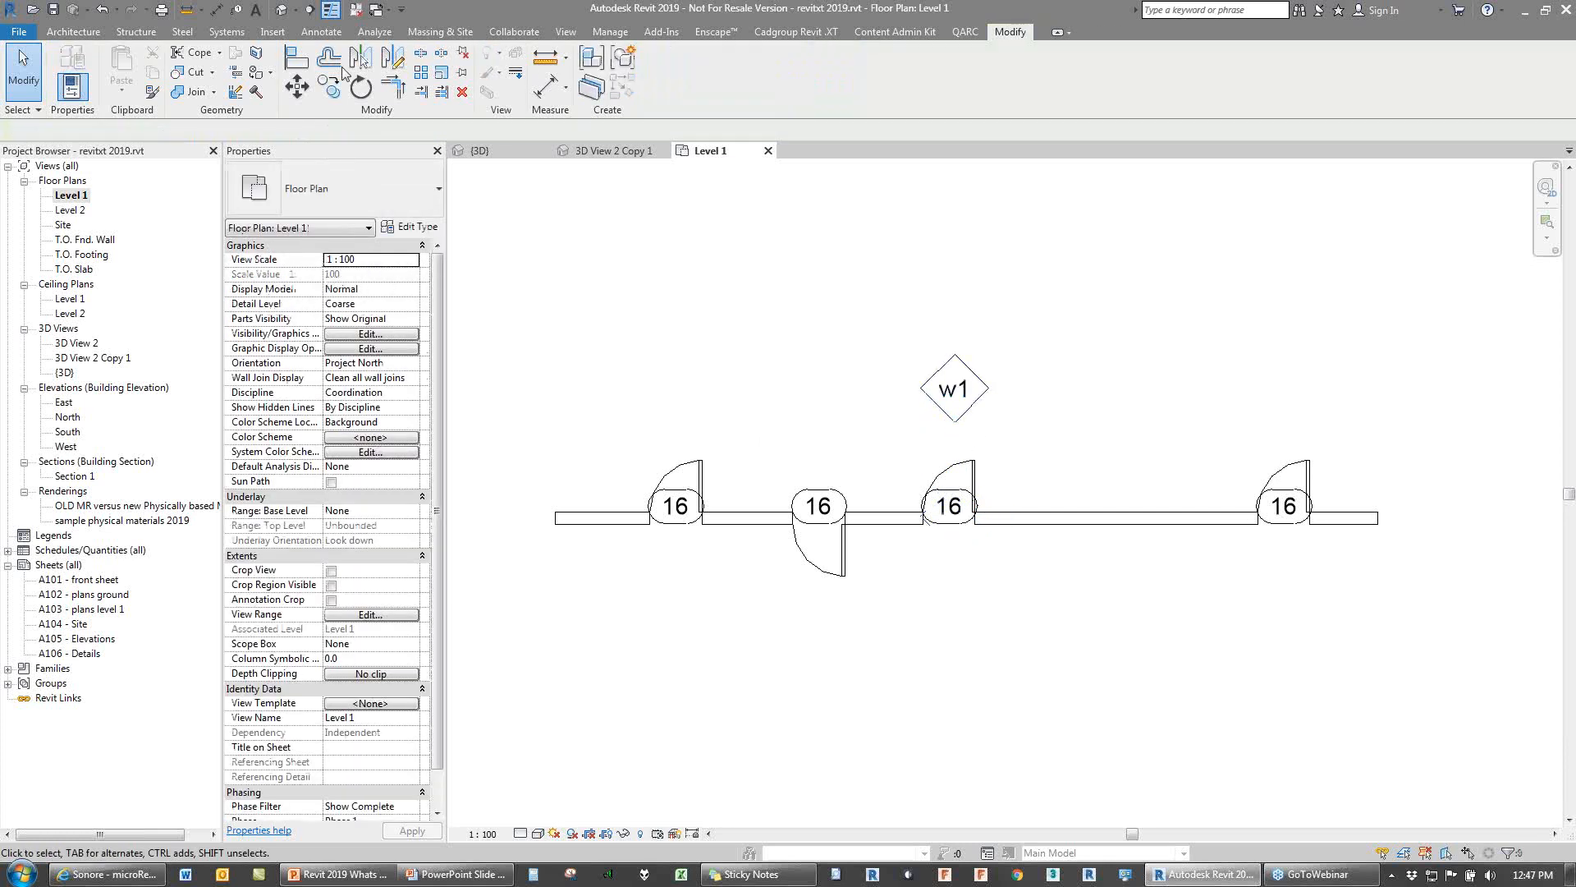
# Step: Close the project's inactive views, keeping the Level 1 floor plan open
pyautogui.click(356, 13)
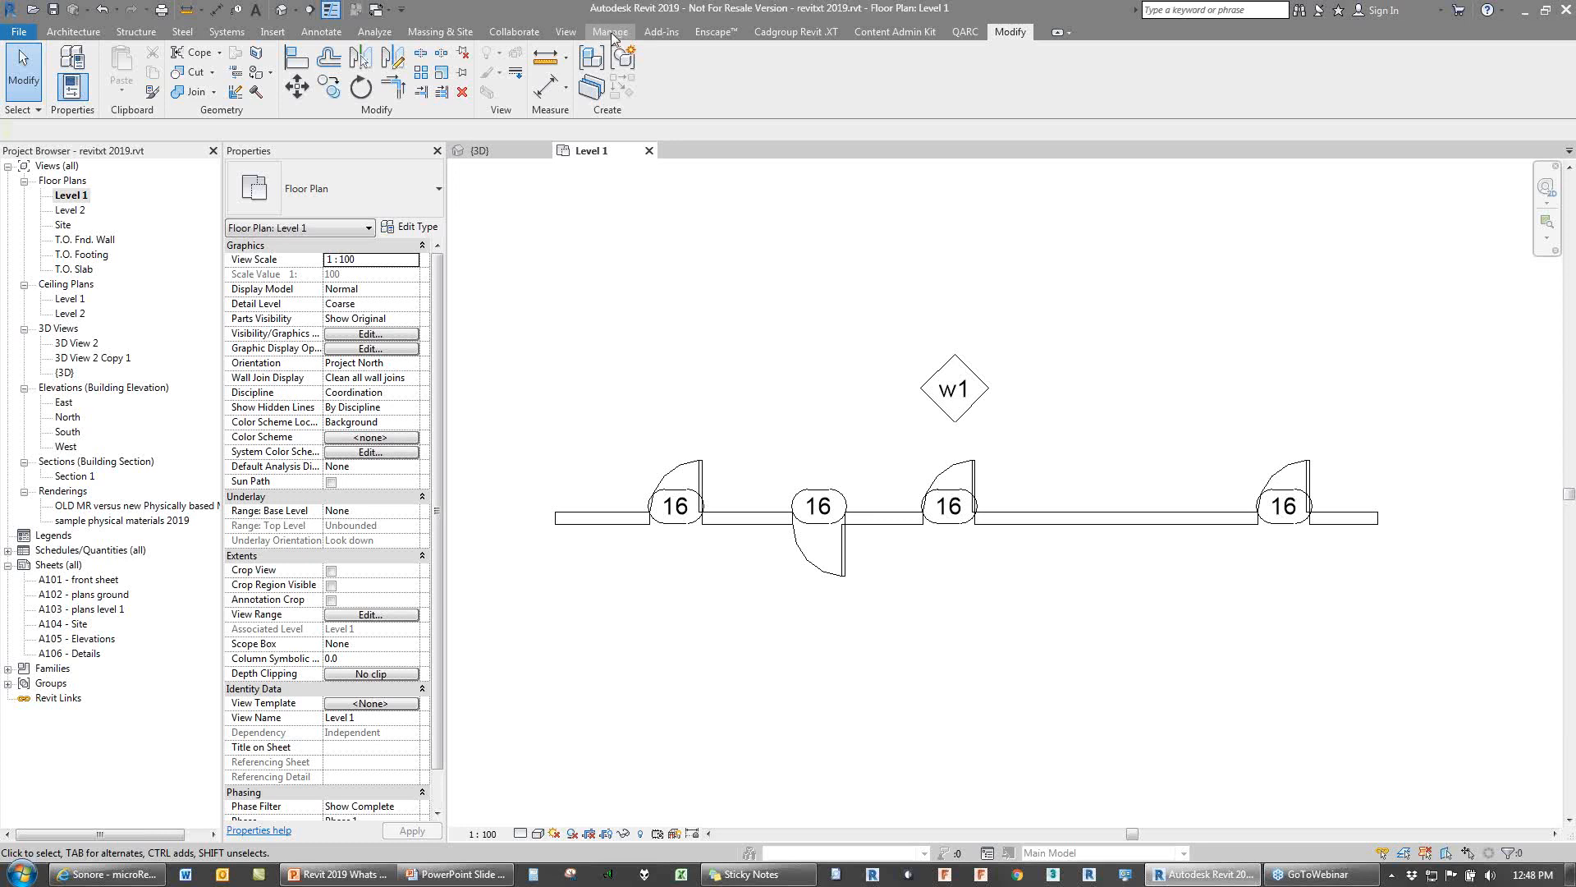
pyautogui.click(763, 32)
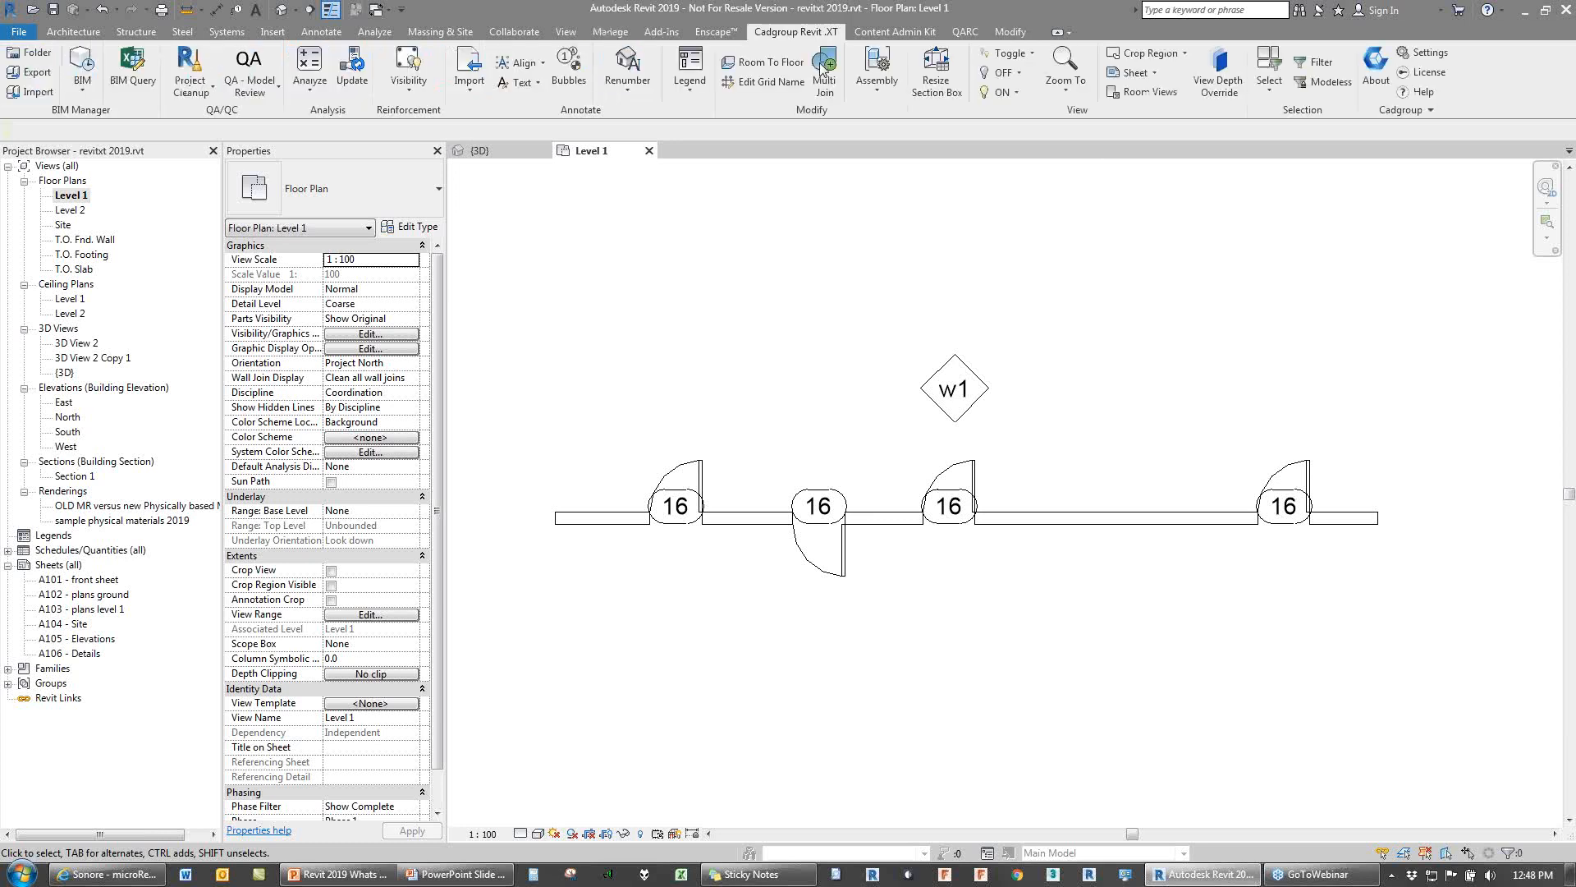
pyautogui.click(1134, 77)
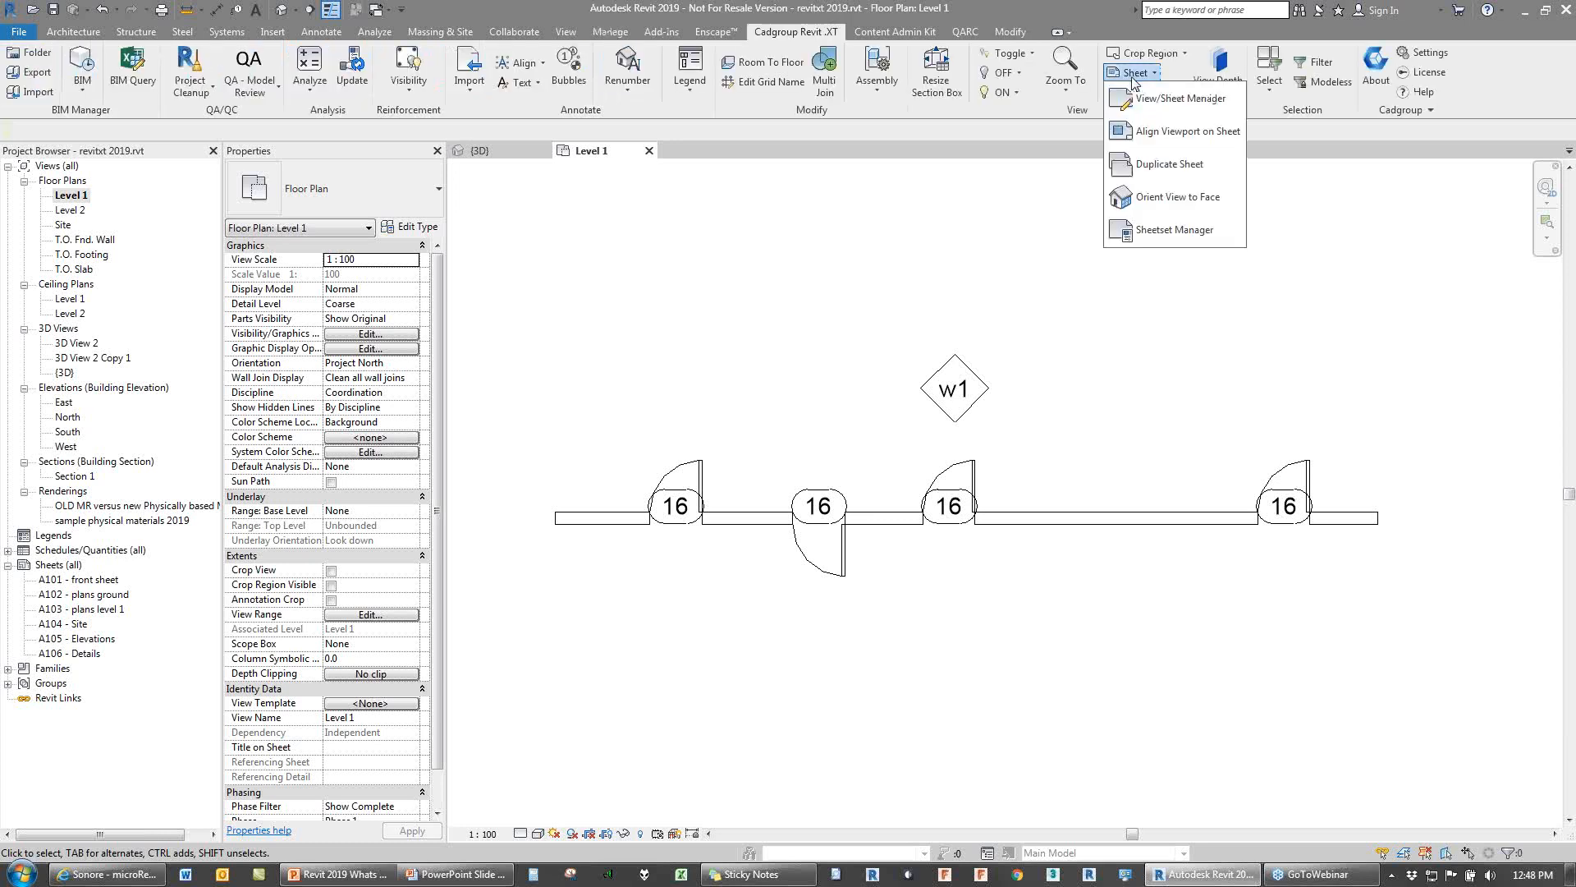
pyautogui.click(1130, 236)
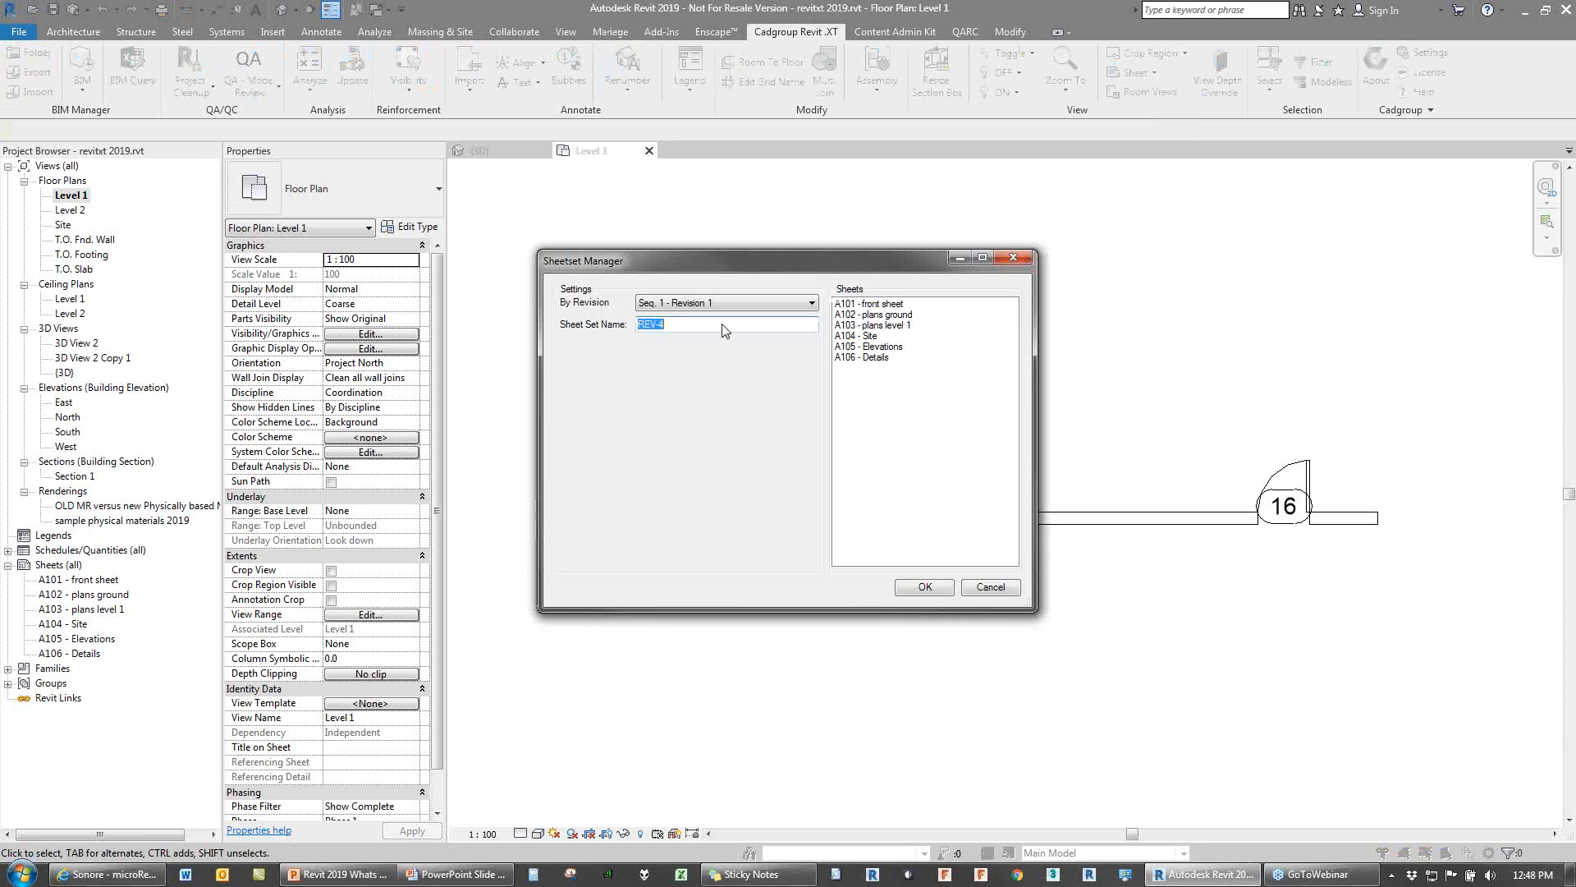
pyautogui.moveTo(794, 267); pyautogui.dragTo(716, 182)
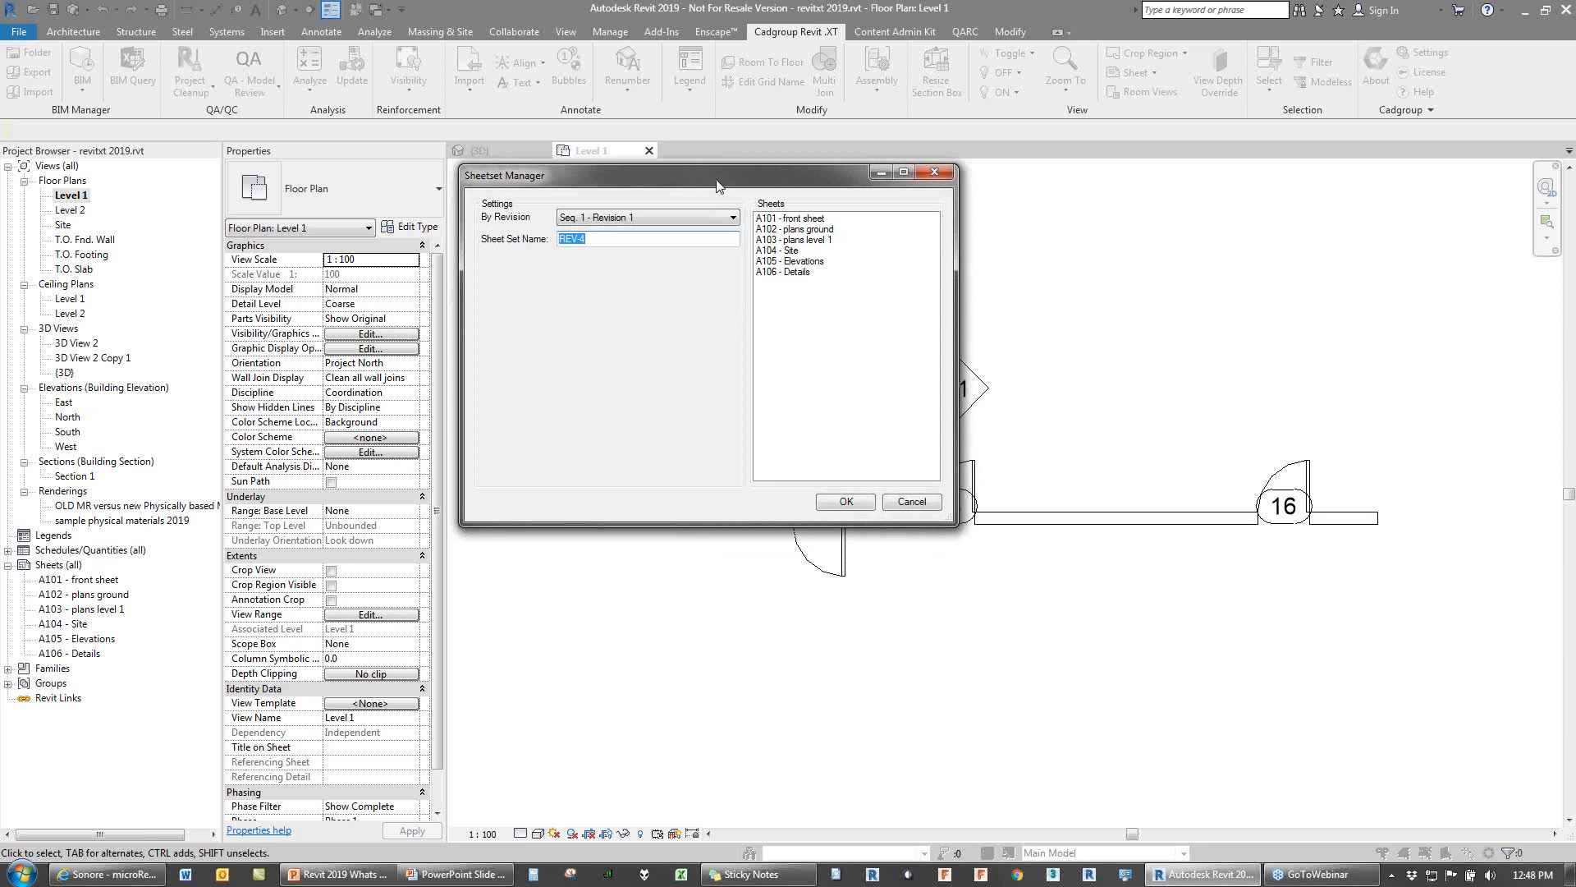
pyautogui.click(935, 173)
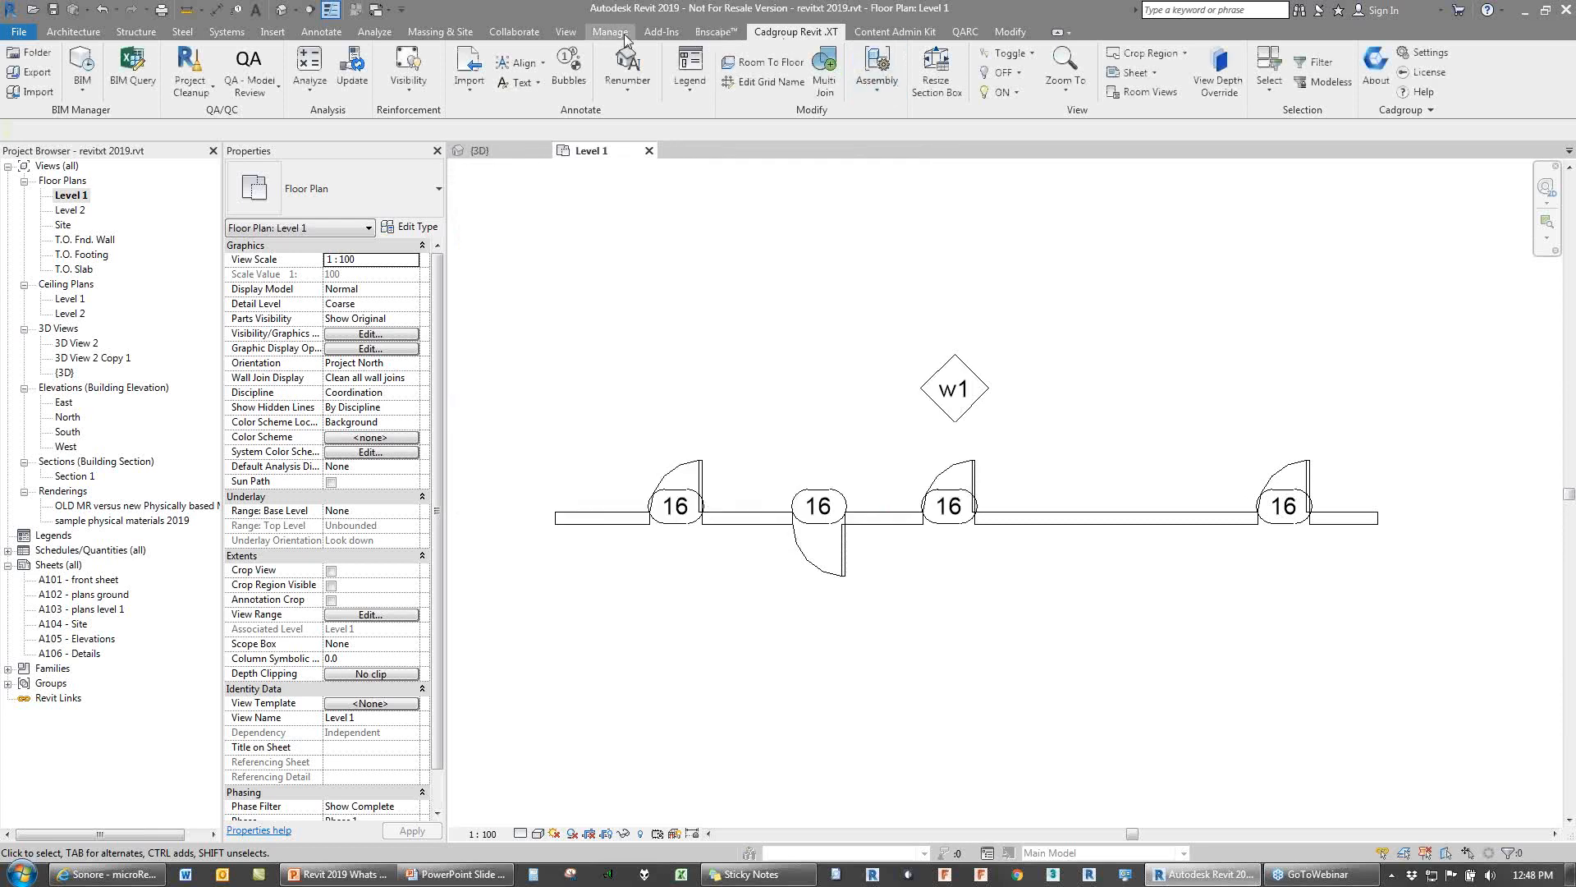
# Step: Review the project's sheet issues and revisions list, including the sequence 4 row
pyautogui.click(565, 31)
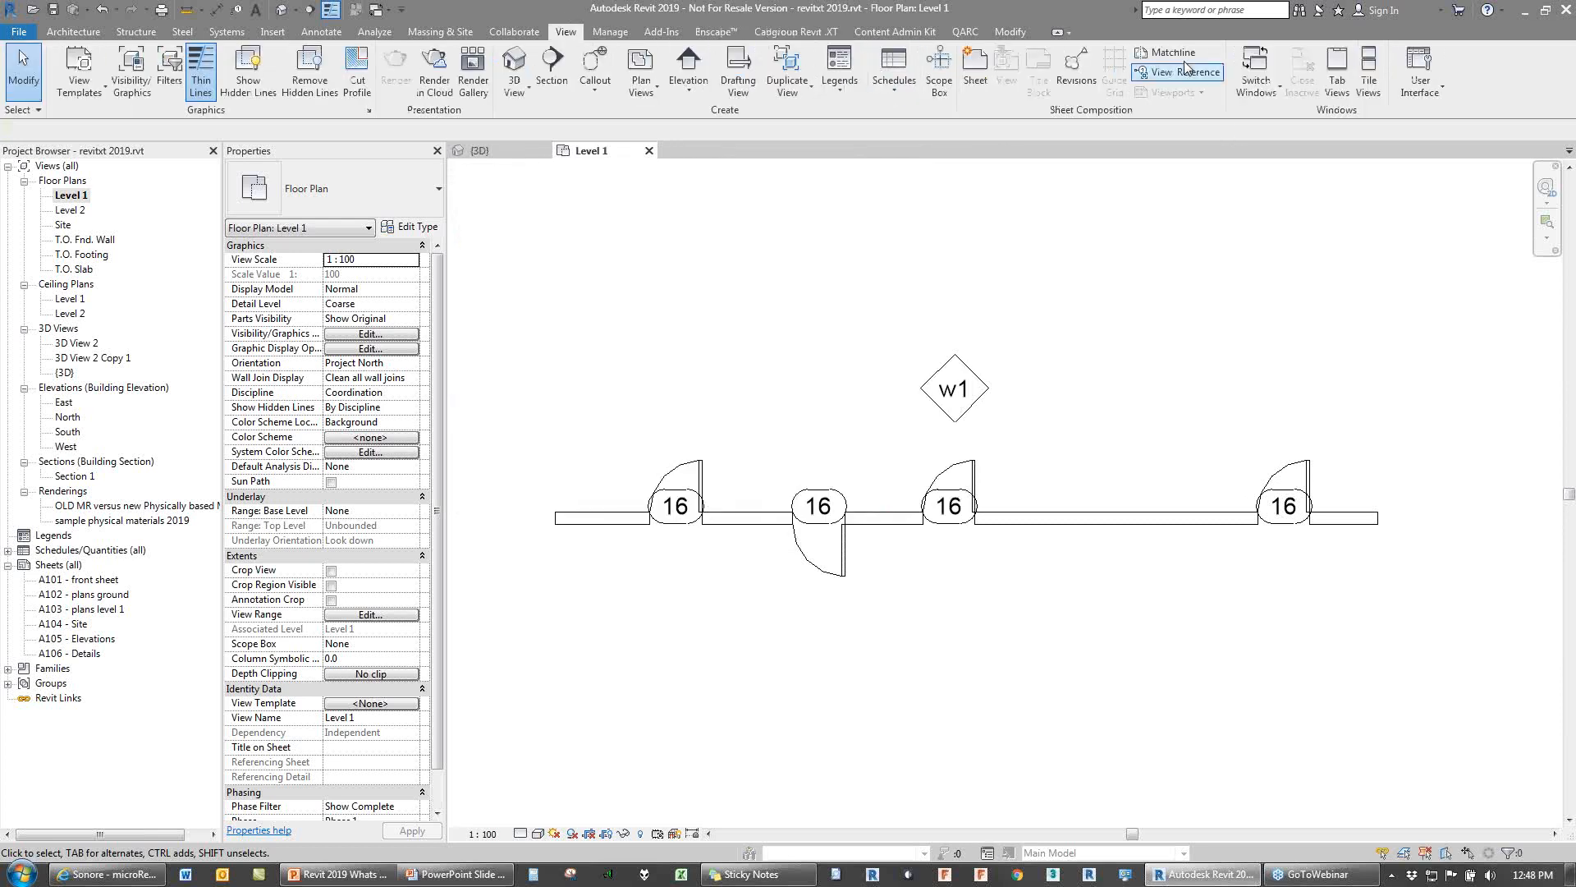
pyautogui.click(1076, 72)
pyautogui.click(440, 319)
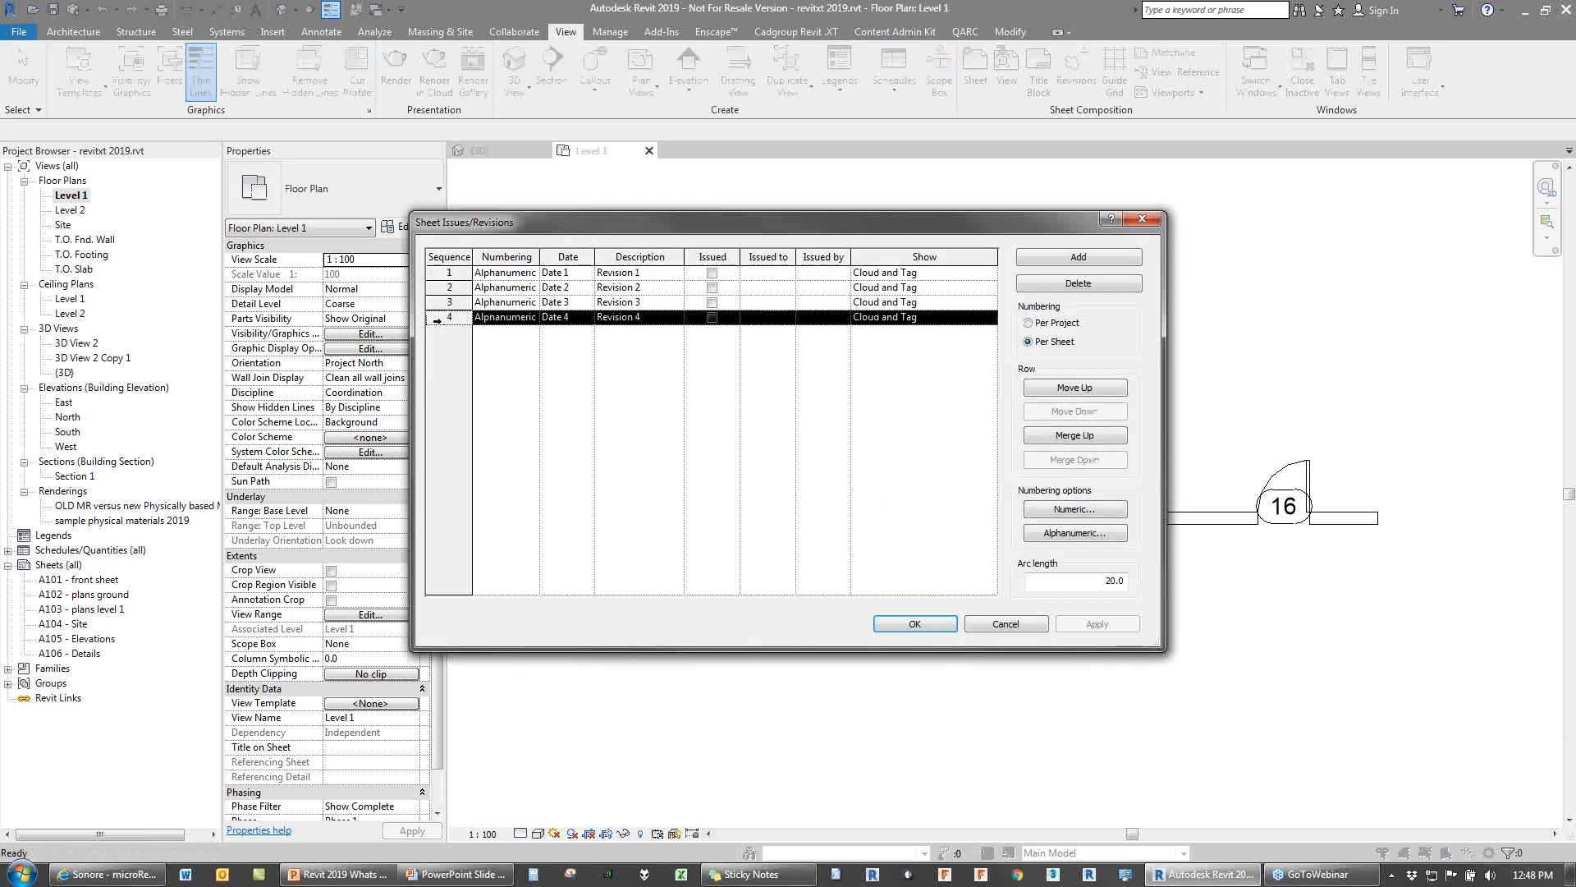
pyautogui.click(913, 624)
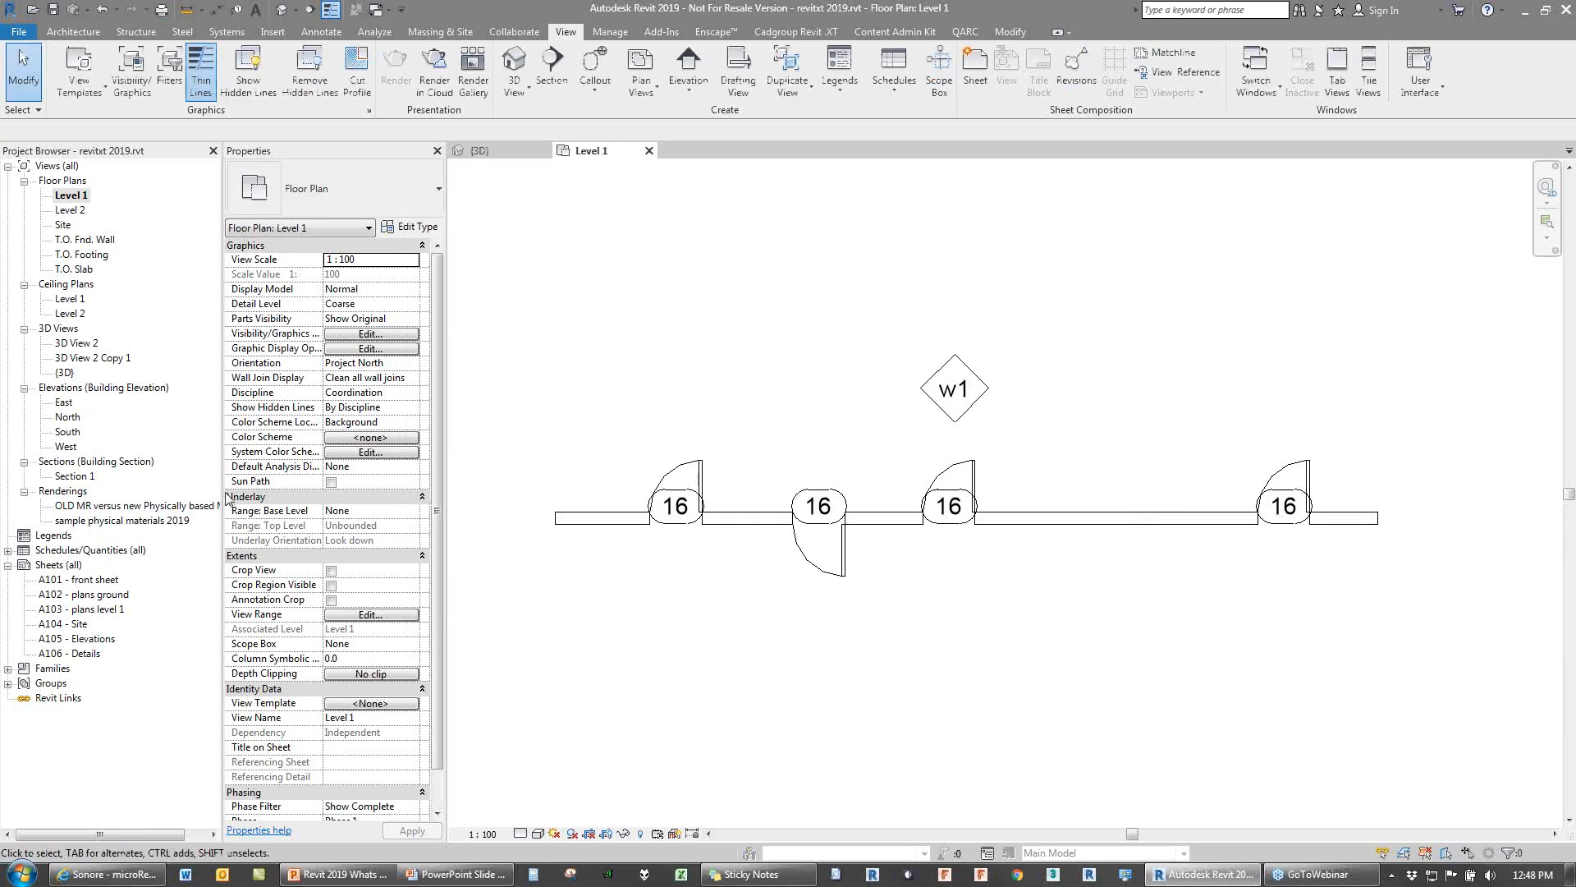
# Step: Open sheet A103 - plans level 1 and examine which revisions are assigned to it, particularly Seq. 4 - Revision 4
pyautogui.doubleClick(82, 609)
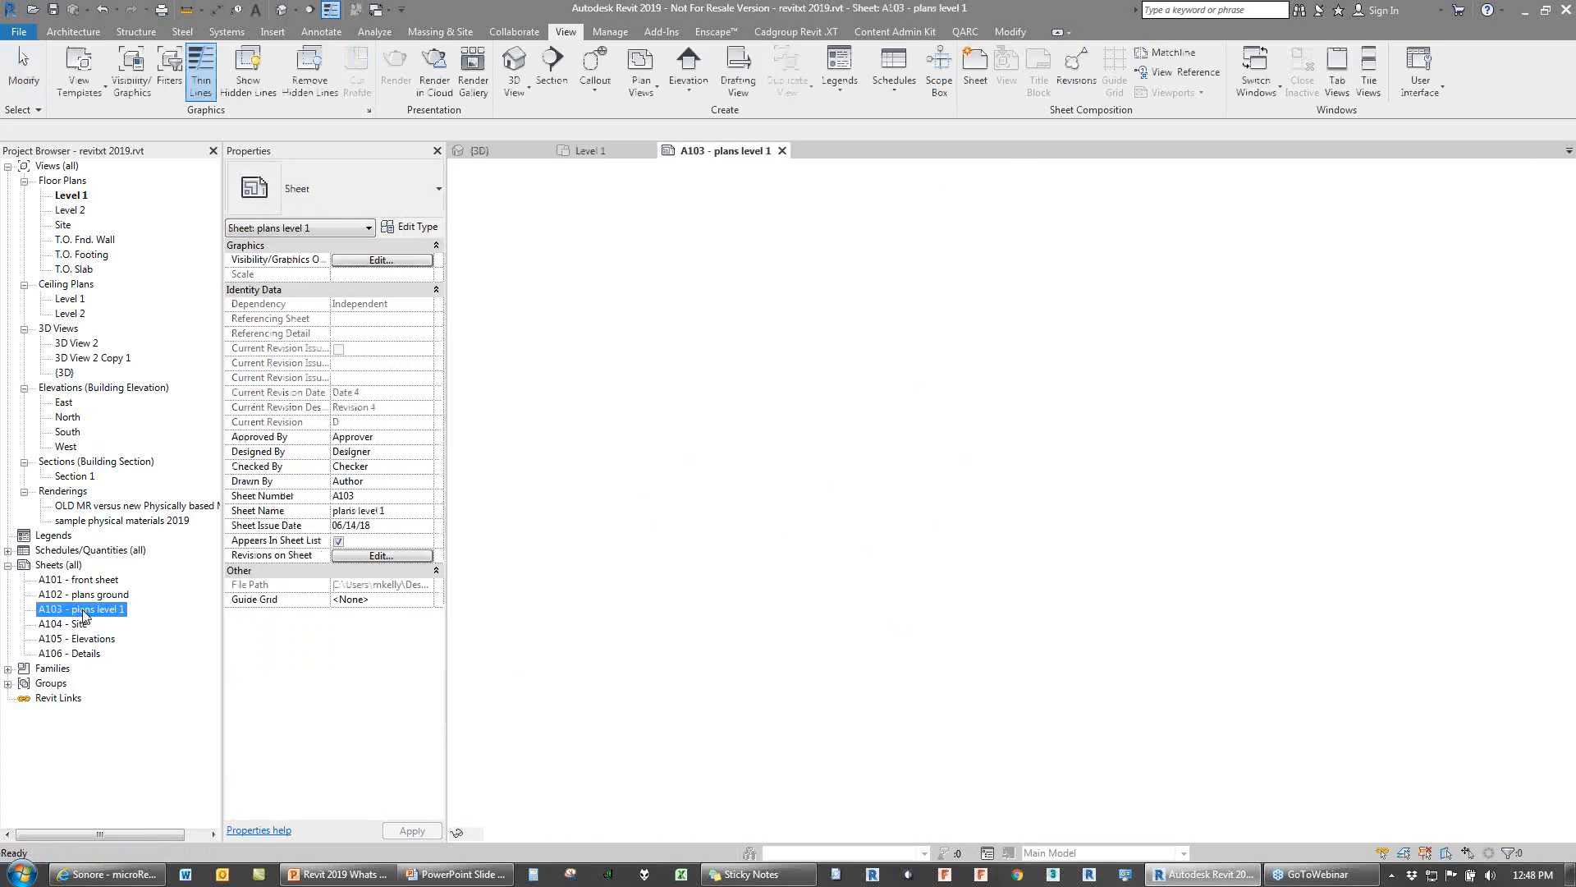
pyautogui.click(381, 555)
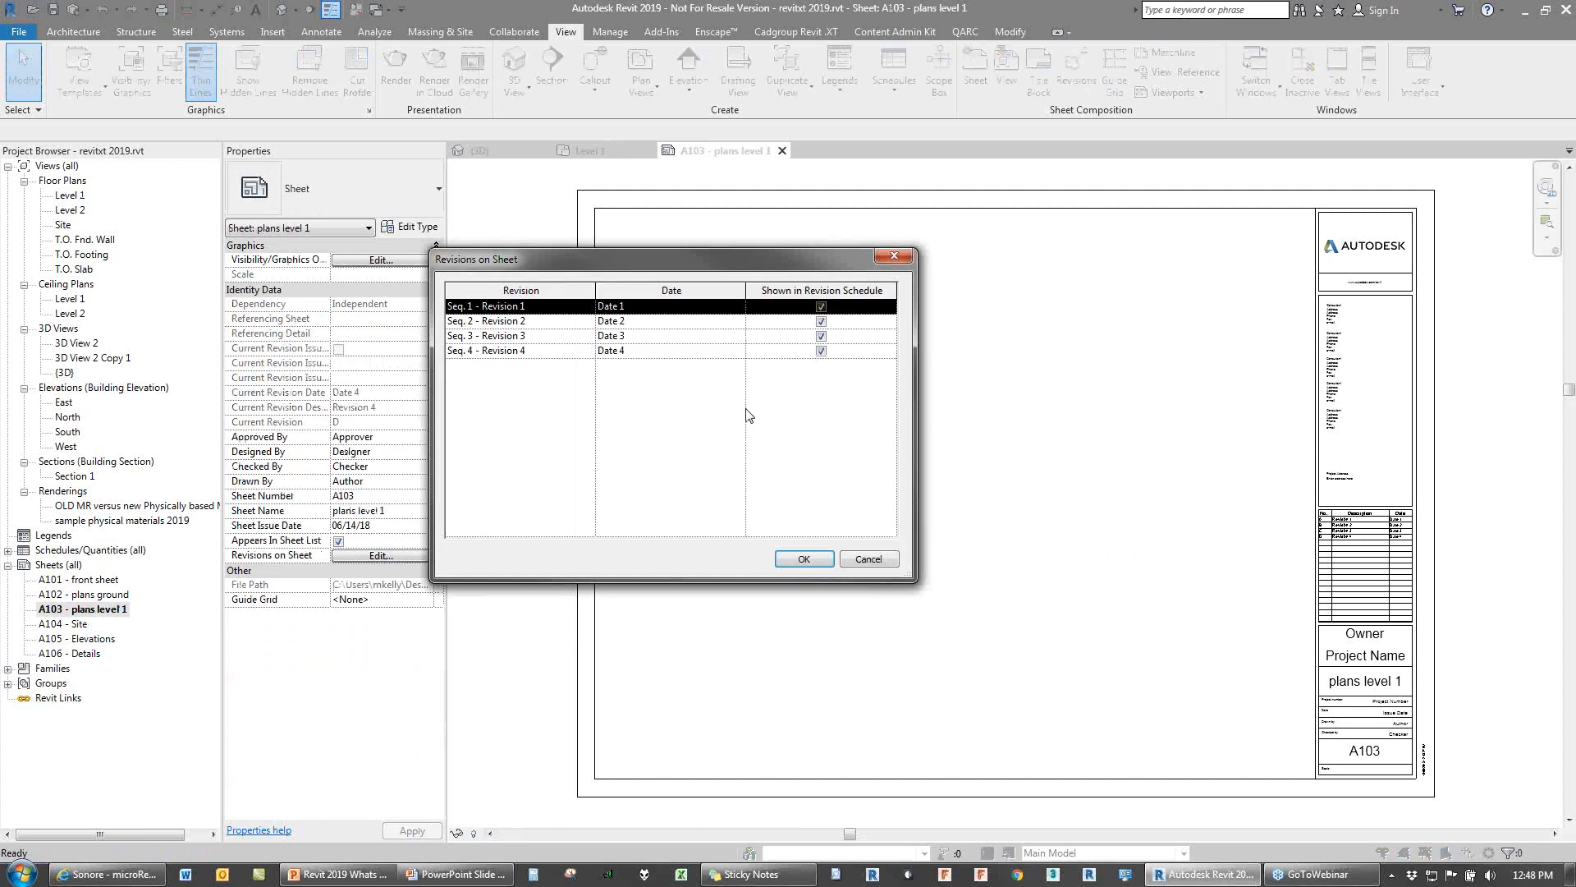
pyautogui.click(669, 352)
pyautogui.click(523, 351)
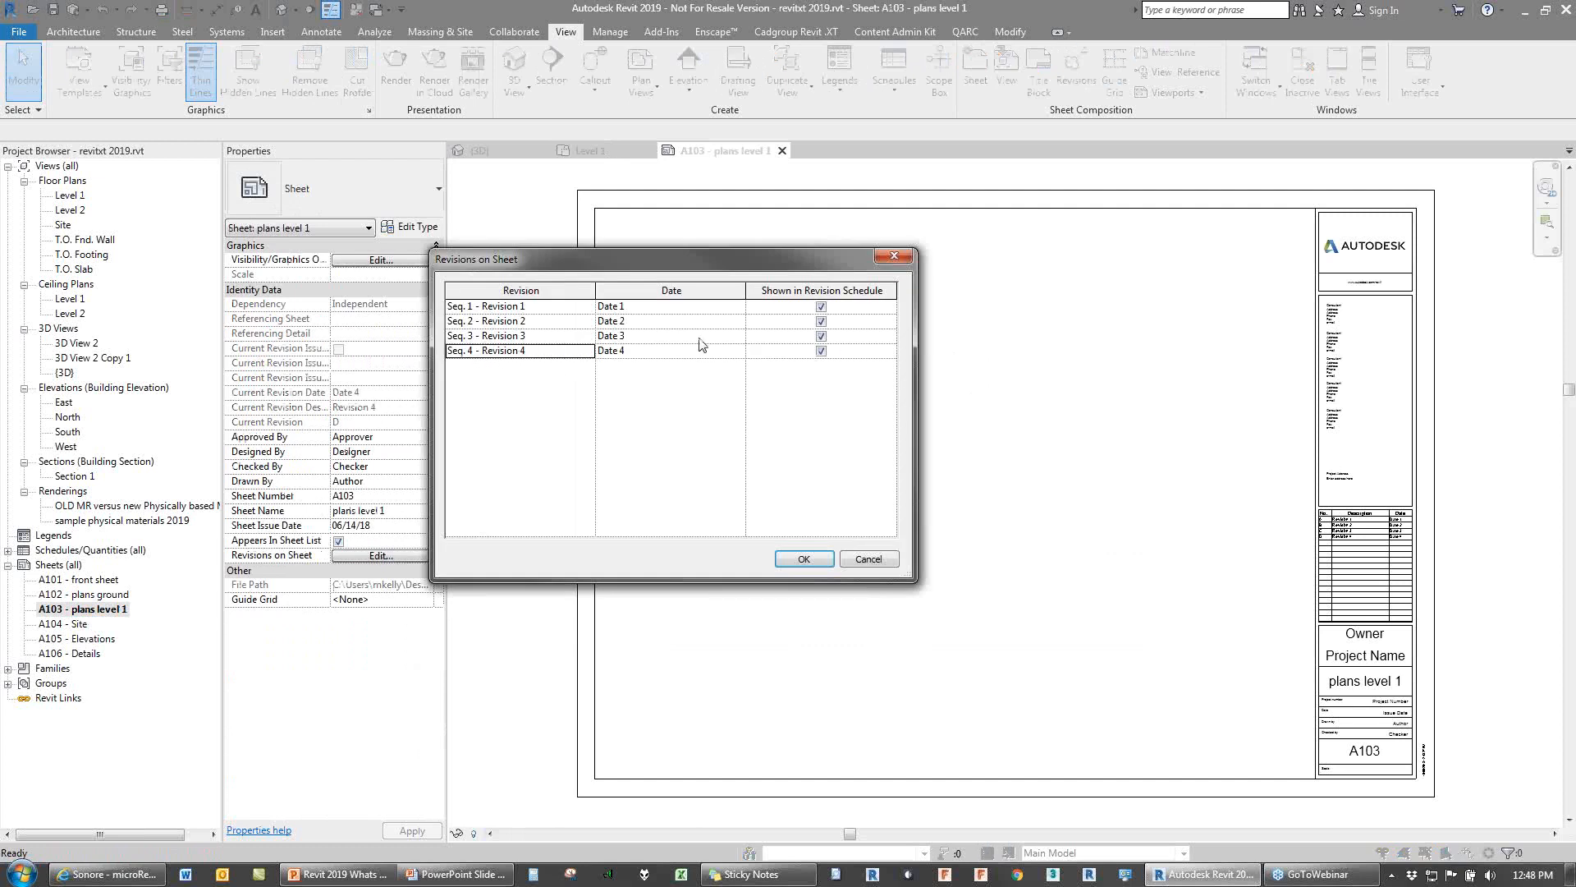
pyautogui.click(794, 351)
pyautogui.click(634, 351)
pyautogui.click(543, 356)
pyautogui.click(718, 354)
pyautogui.click(806, 356)
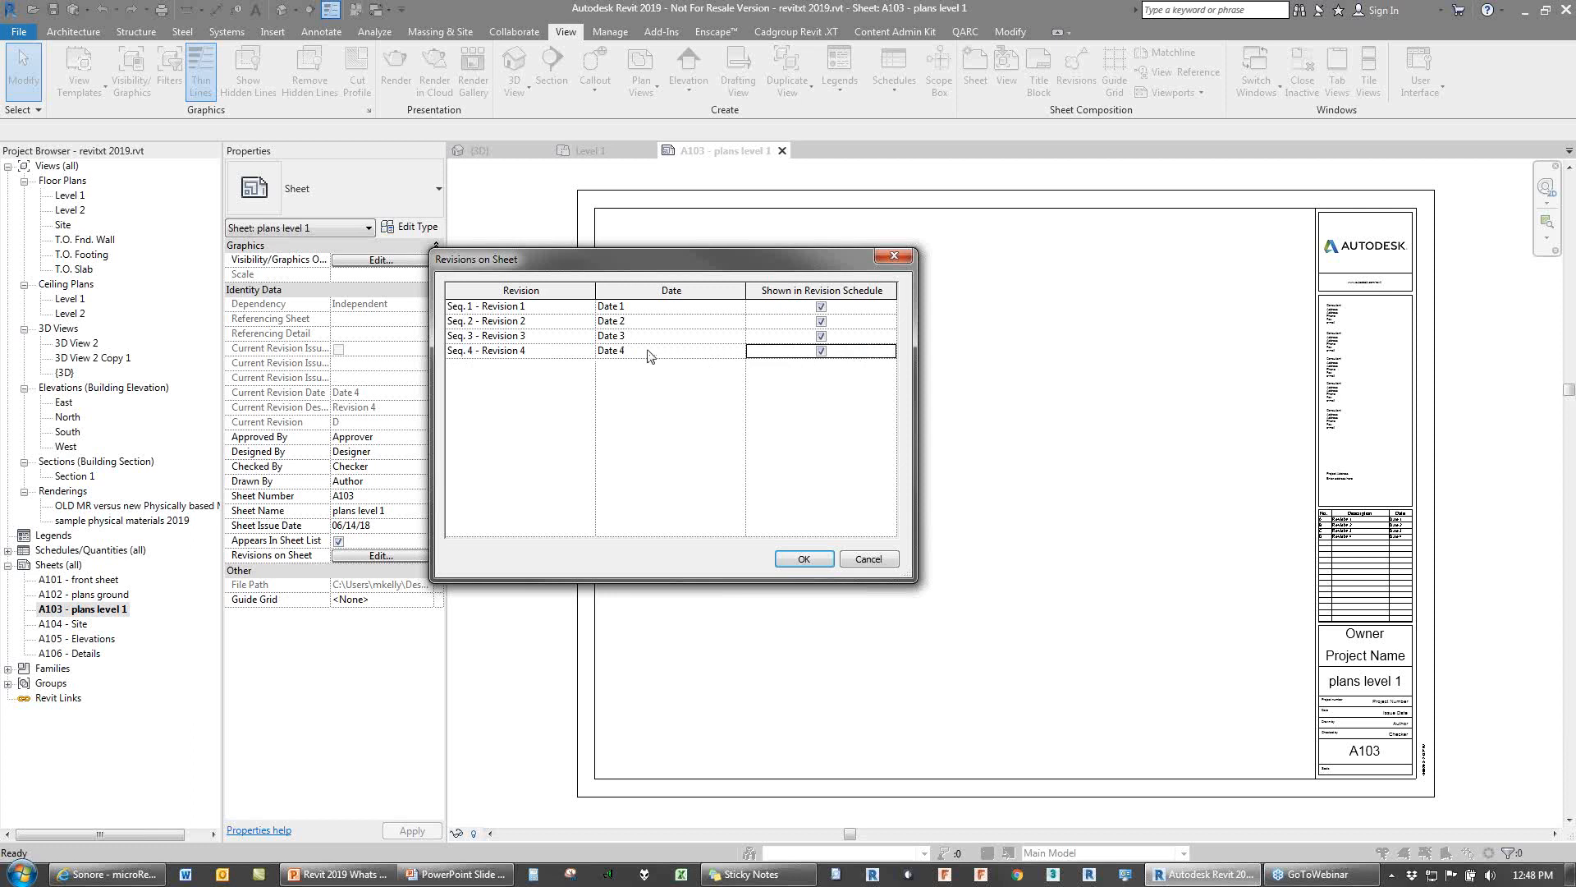
pyautogui.click(811, 561)
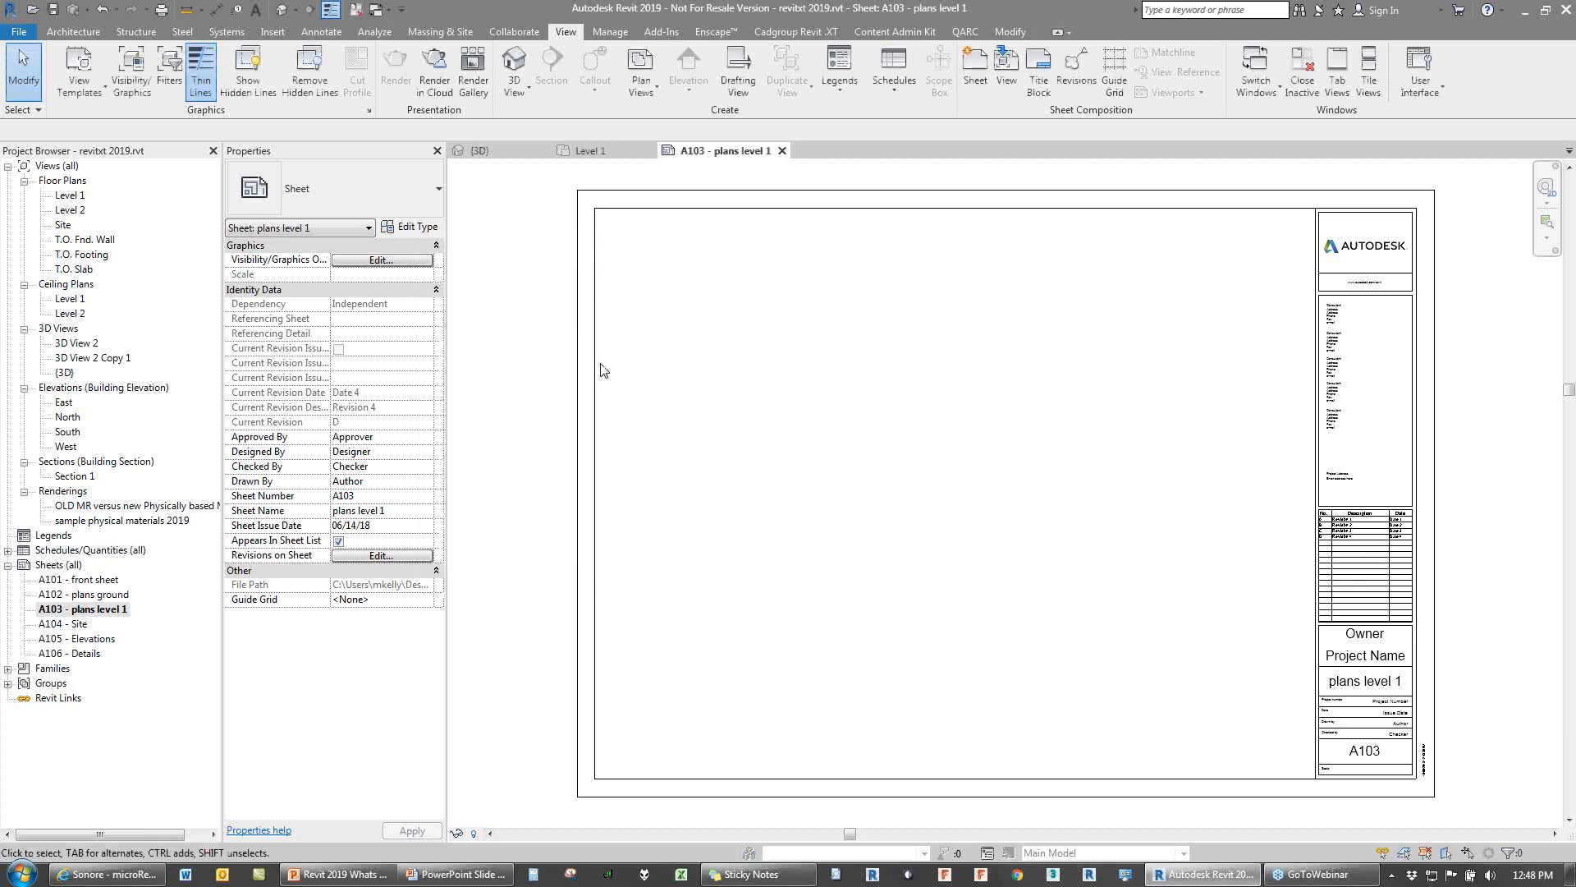
# Step: Create a sheet set named Revision4 in the Sheetset Manager from the sheets with Seq. 4 - Revision 4
pyautogui.click(798, 32)
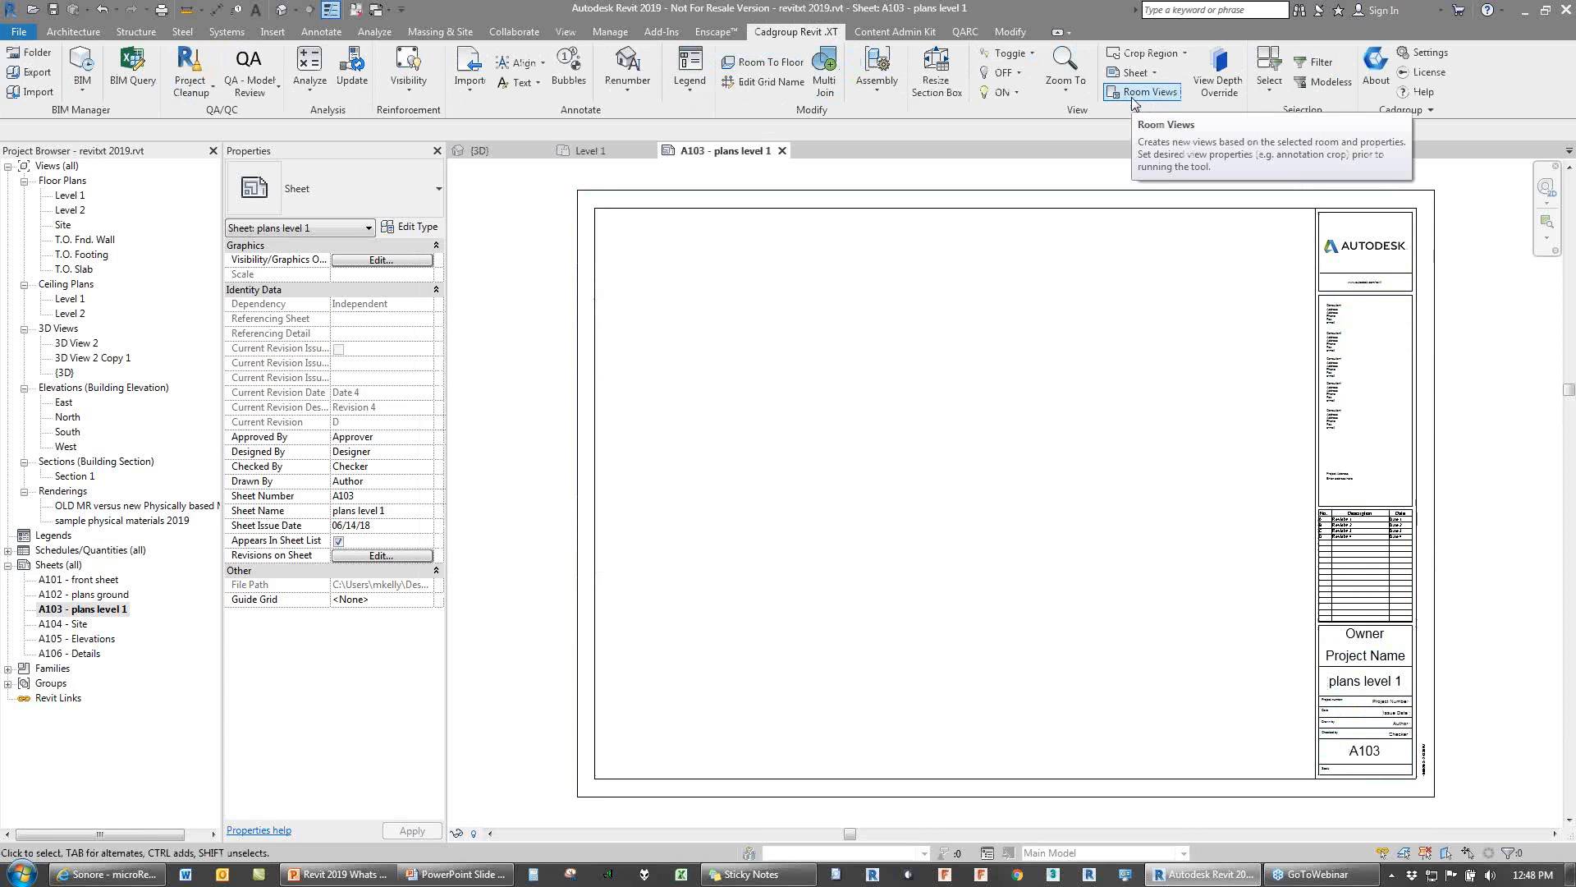
pyautogui.click(1139, 73)
pyautogui.click(1172, 231)
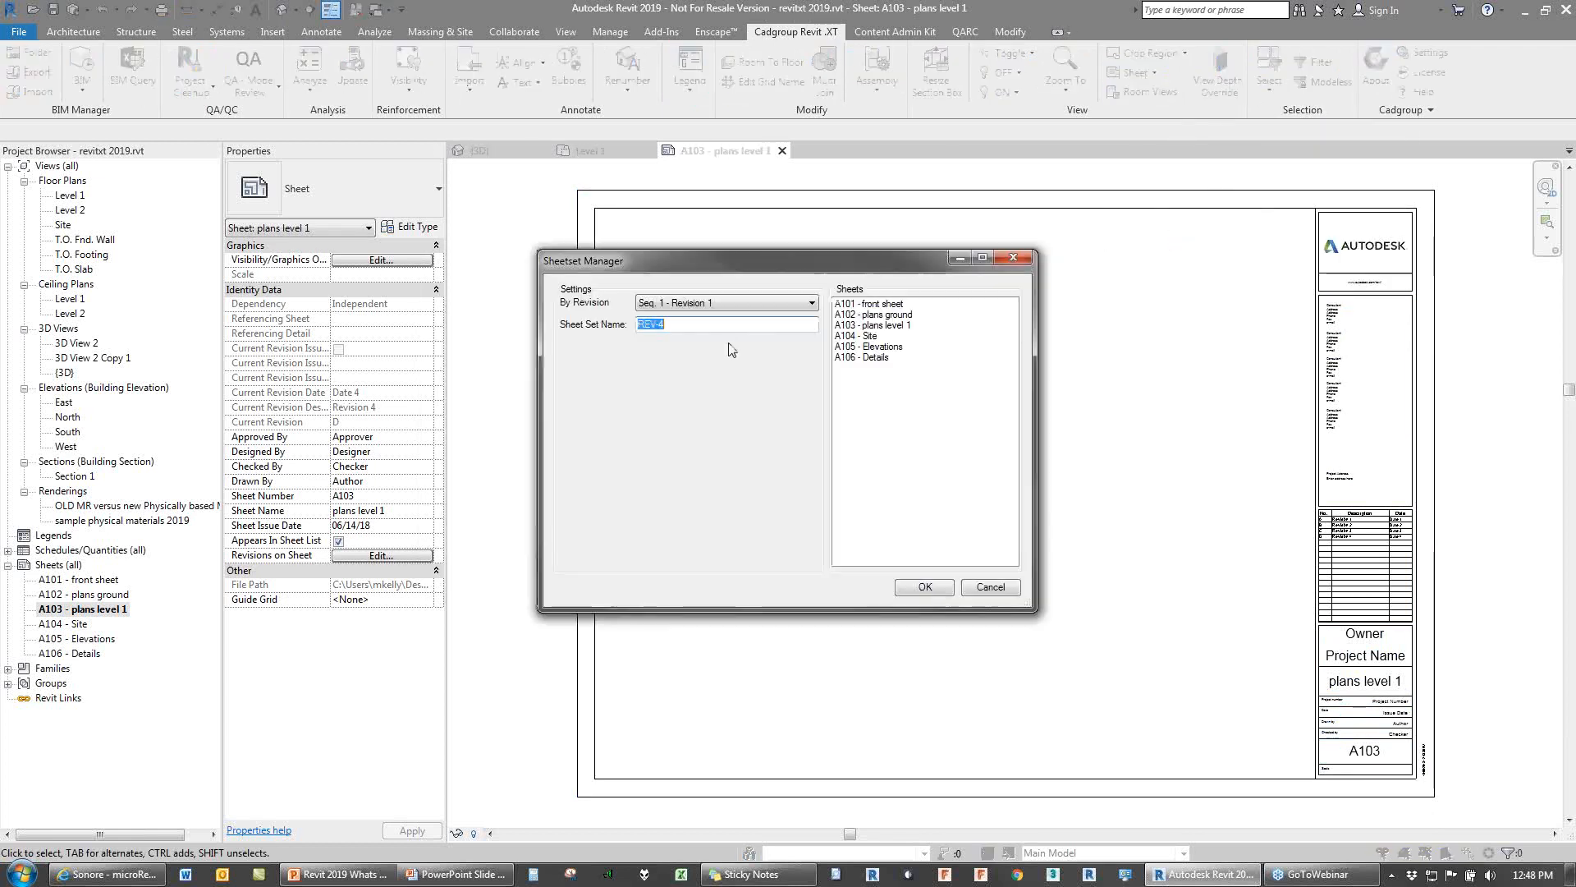
pyautogui.click(673, 303)
pyautogui.click(677, 350)
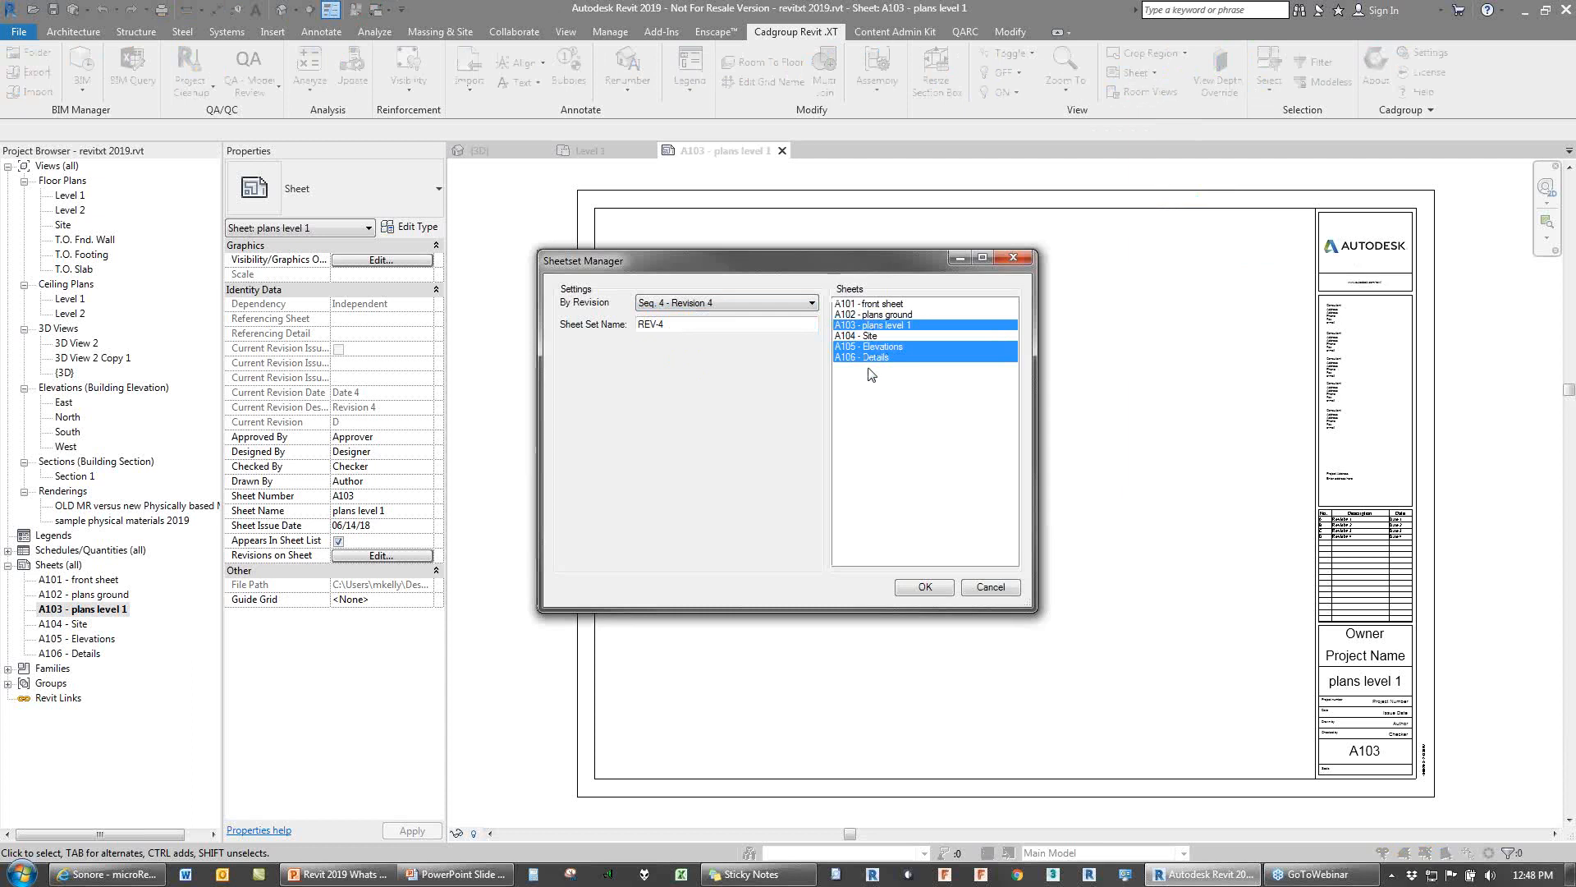
pyautogui.doubleClick(676, 324)
pyautogui.write('RE')
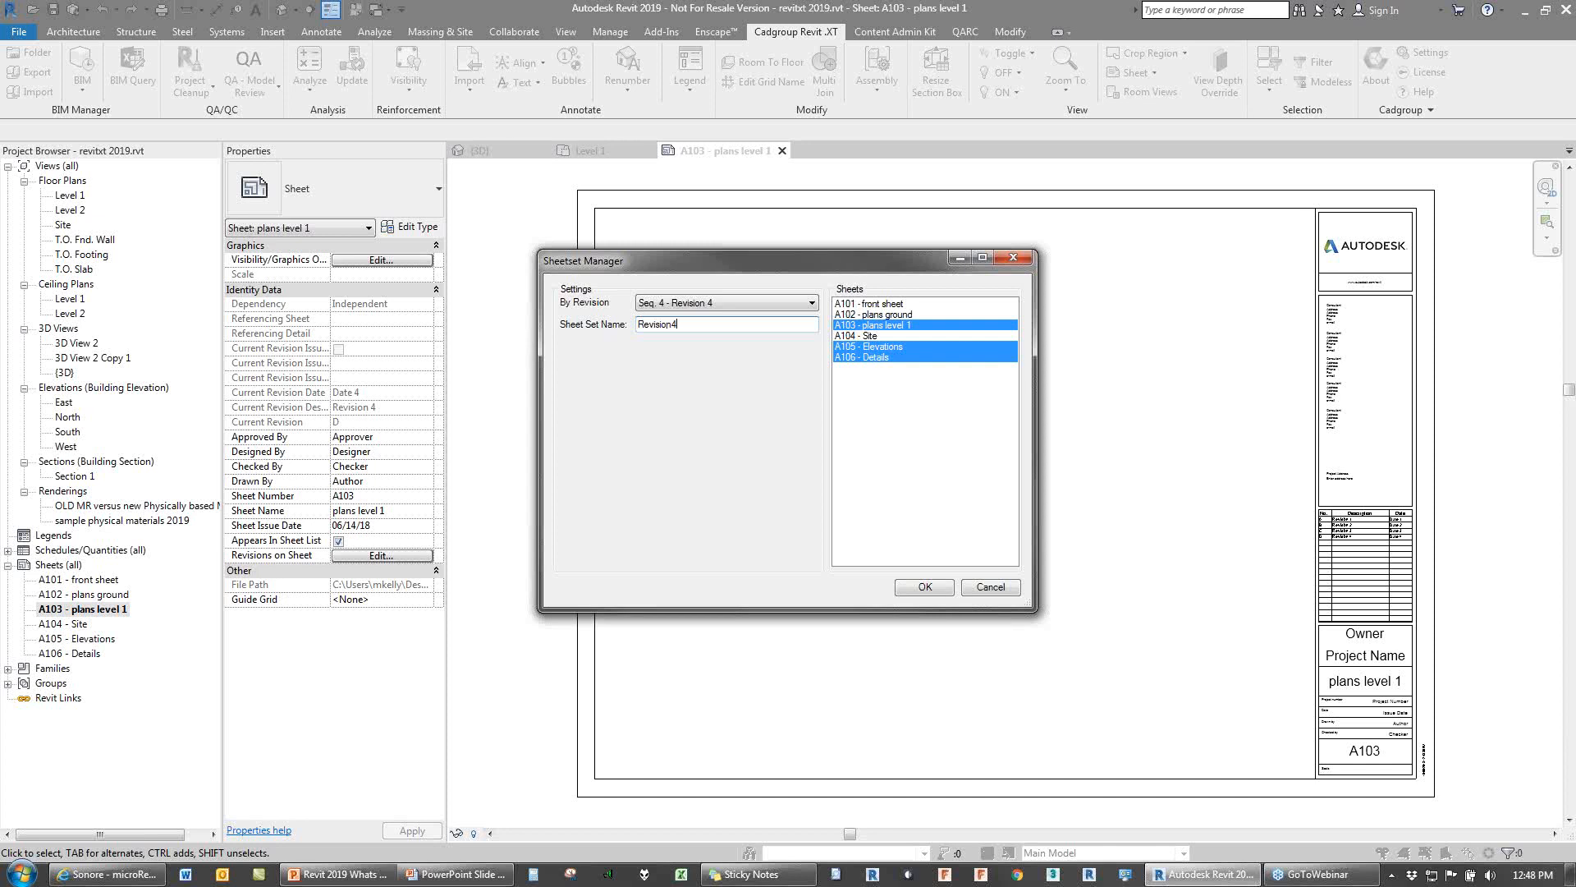
pyautogui.click(921, 587)
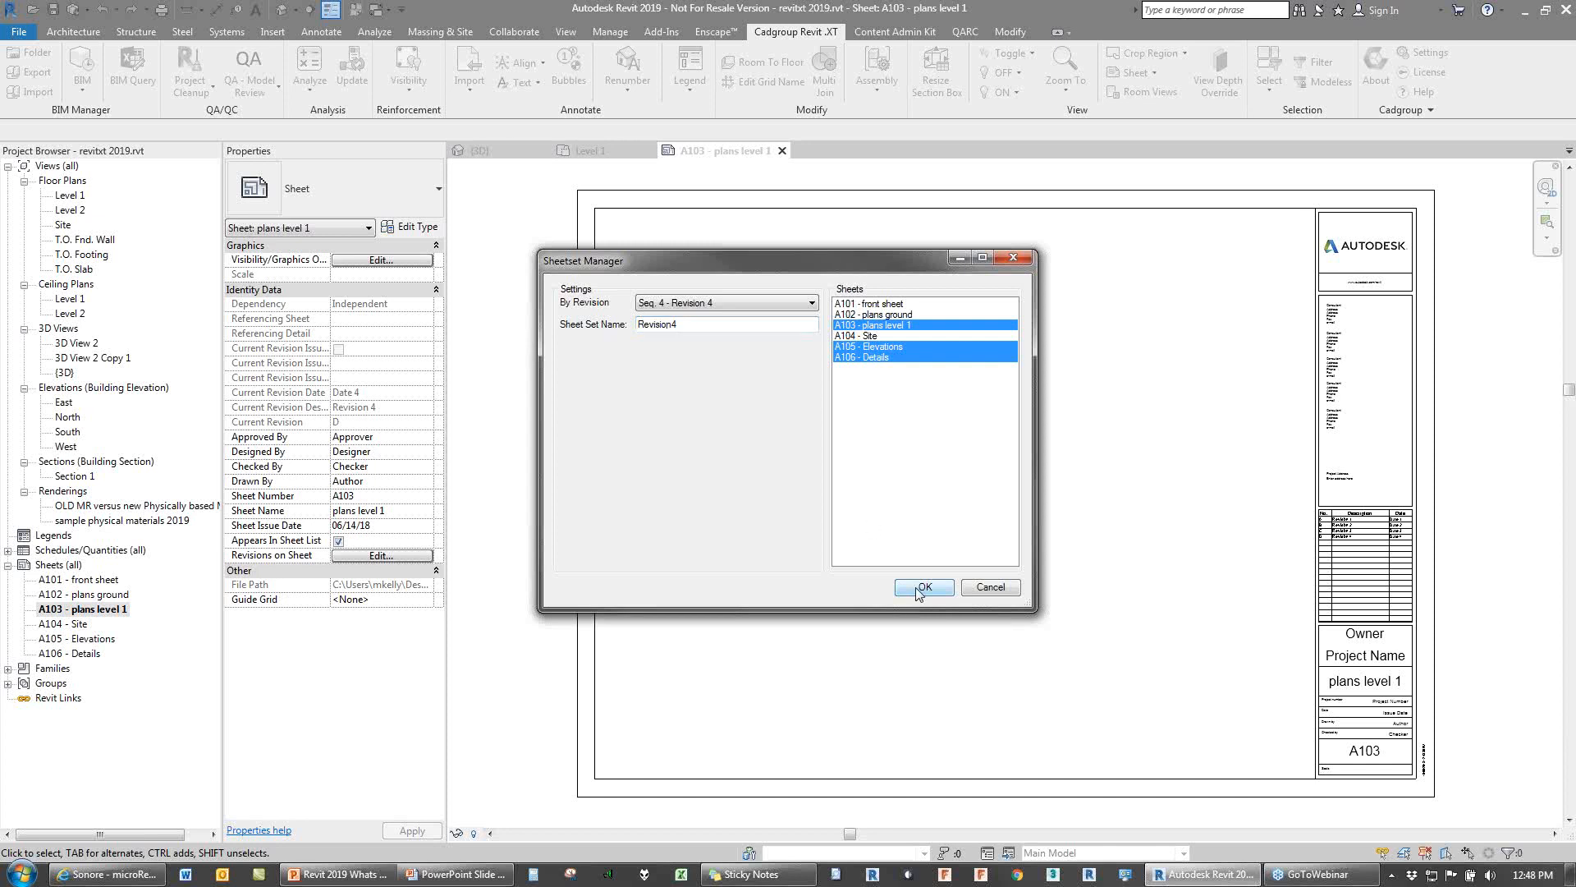
# Step: Check which sheets the Revision4 set selects for printing, with views hidden from the list, and leave without printing
pyautogui.click(18, 31)
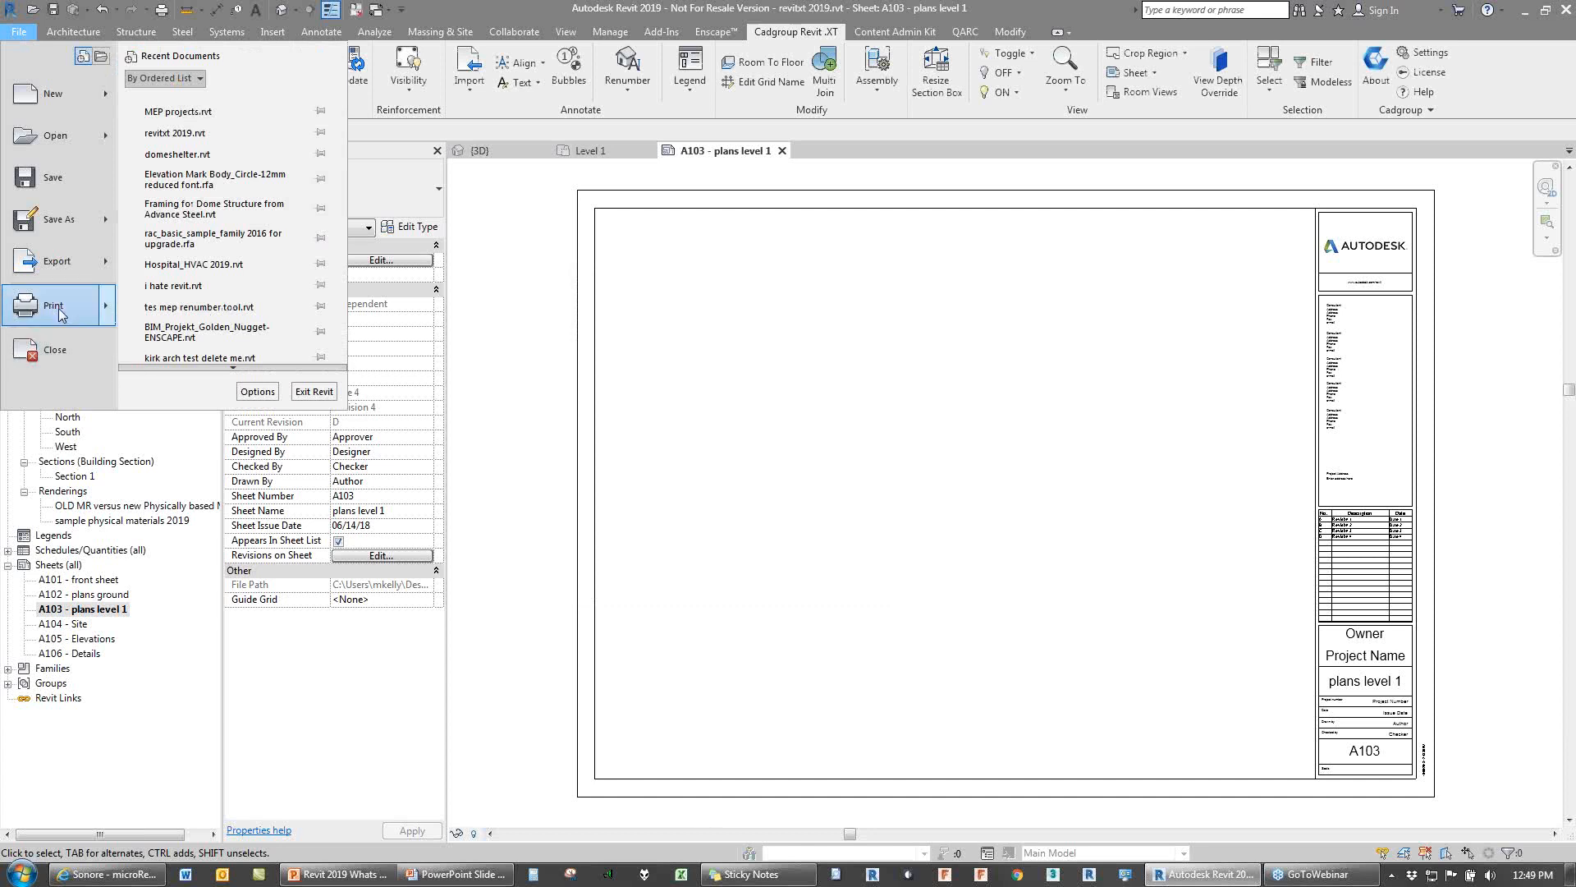
pyautogui.moveTo(59, 308)
pyautogui.click(210, 119)
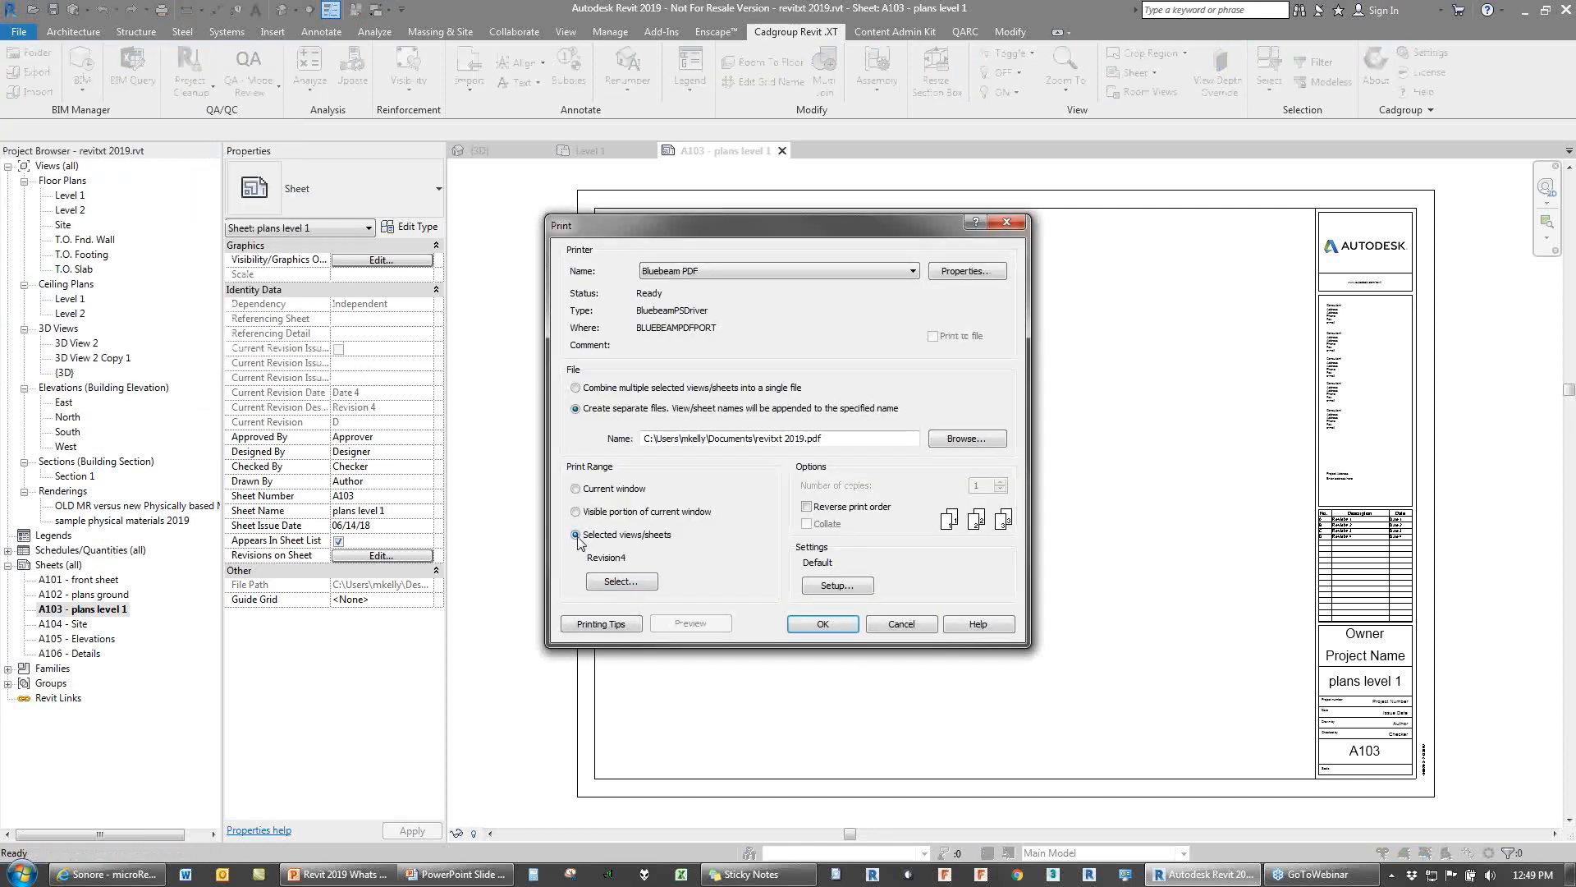
pyautogui.click(608, 585)
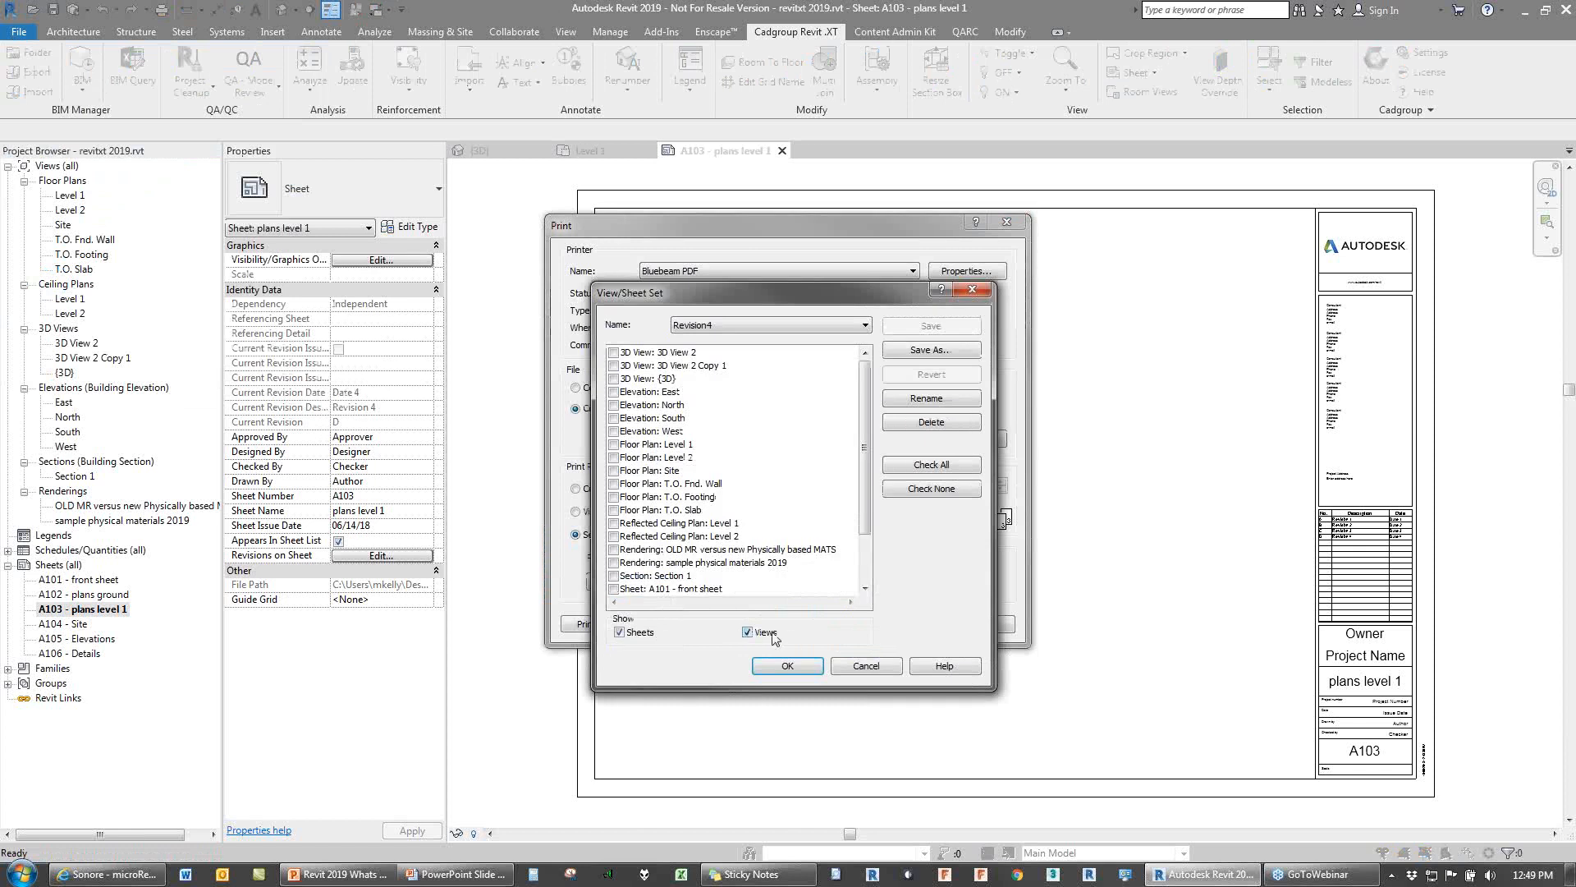
pyautogui.click(747, 632)
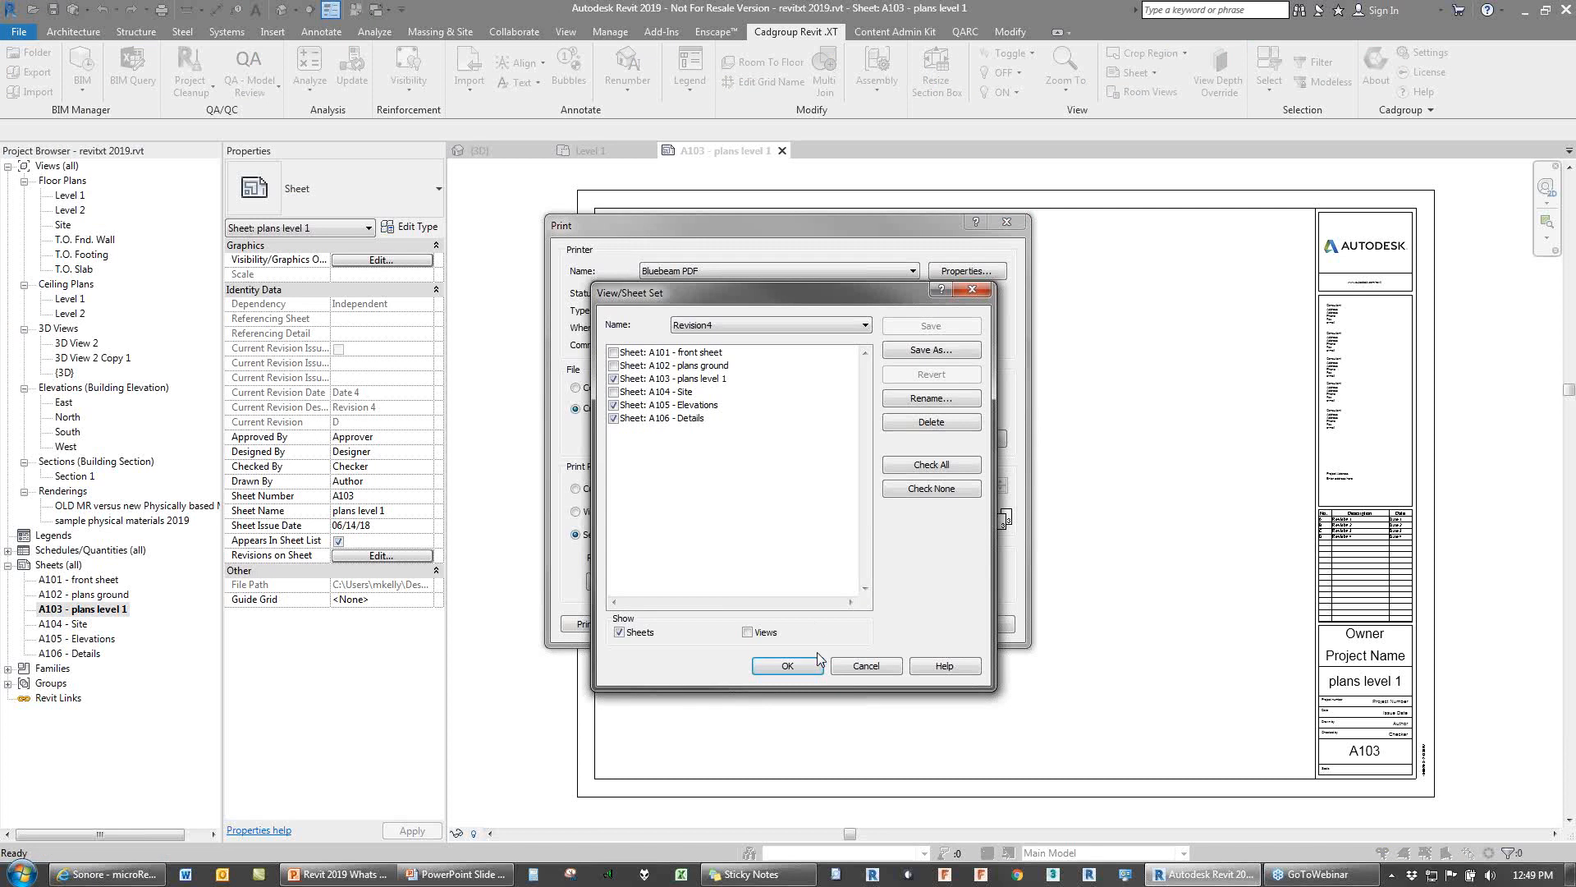
pyautogui.click(795, 669)
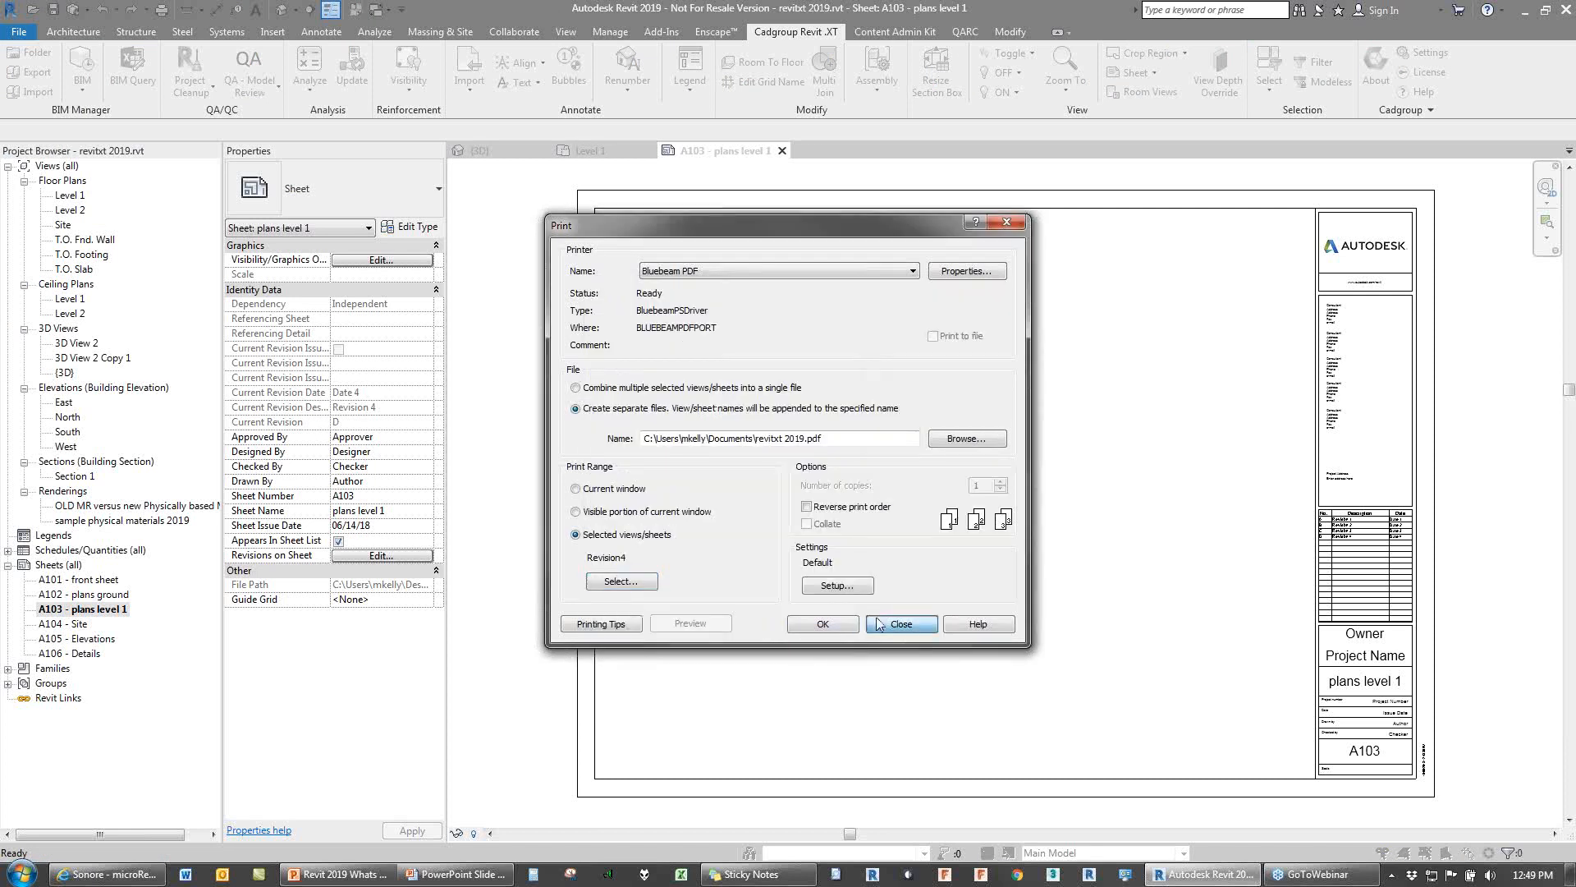
pyautogui.click(879, 624)
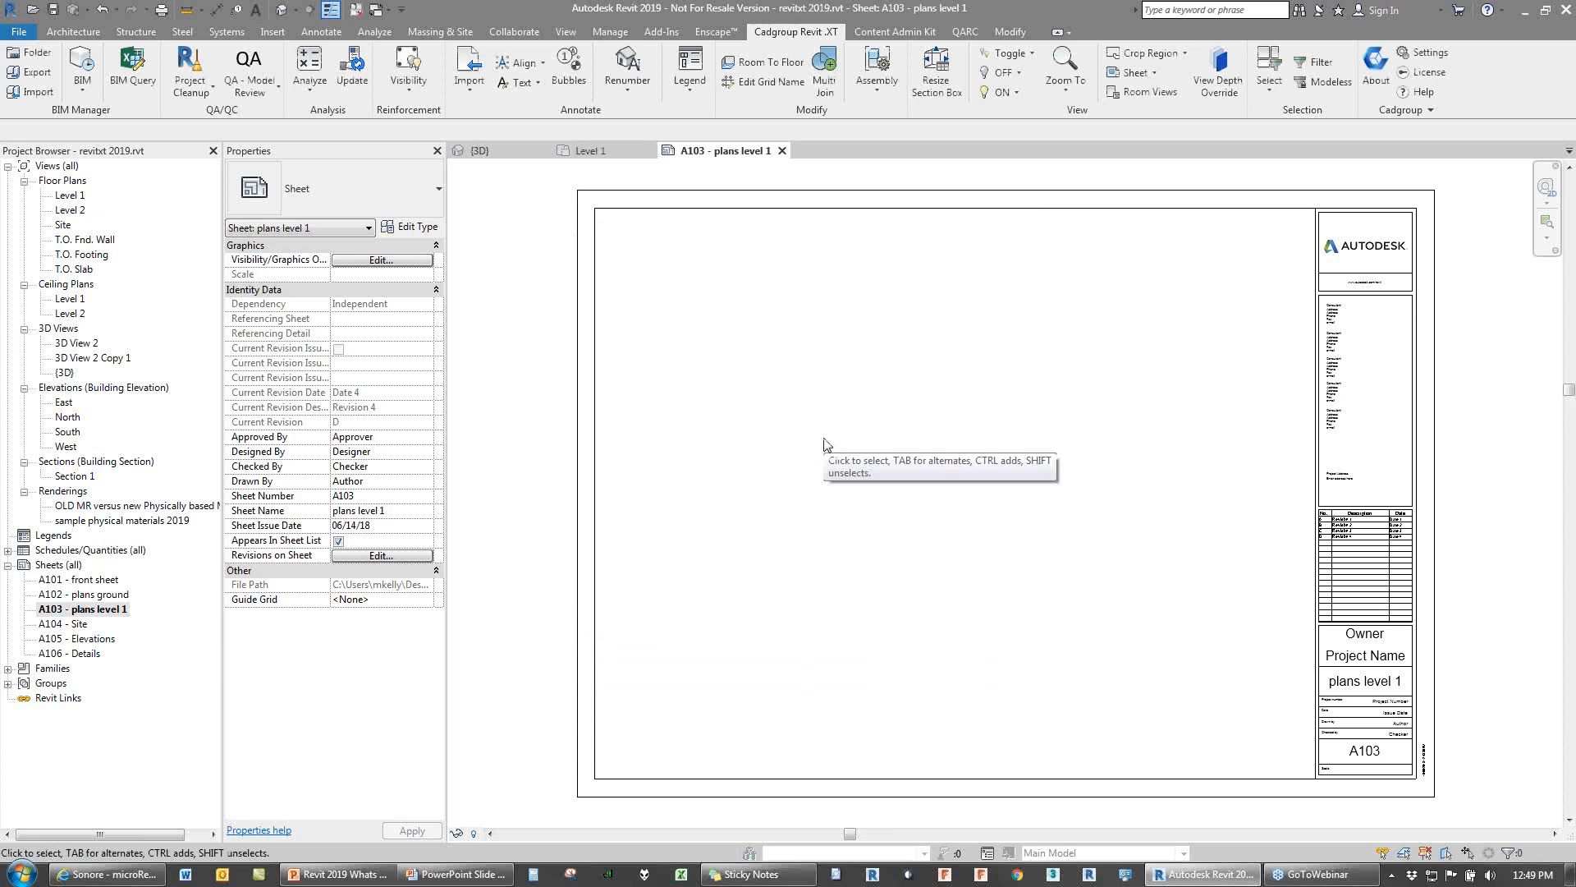
# Step: Upgrade the families from the upgrade to 2019 folder into upgraded files 2019, copying other files too and overwriting existing ones
pyautogui.click(95, 97)
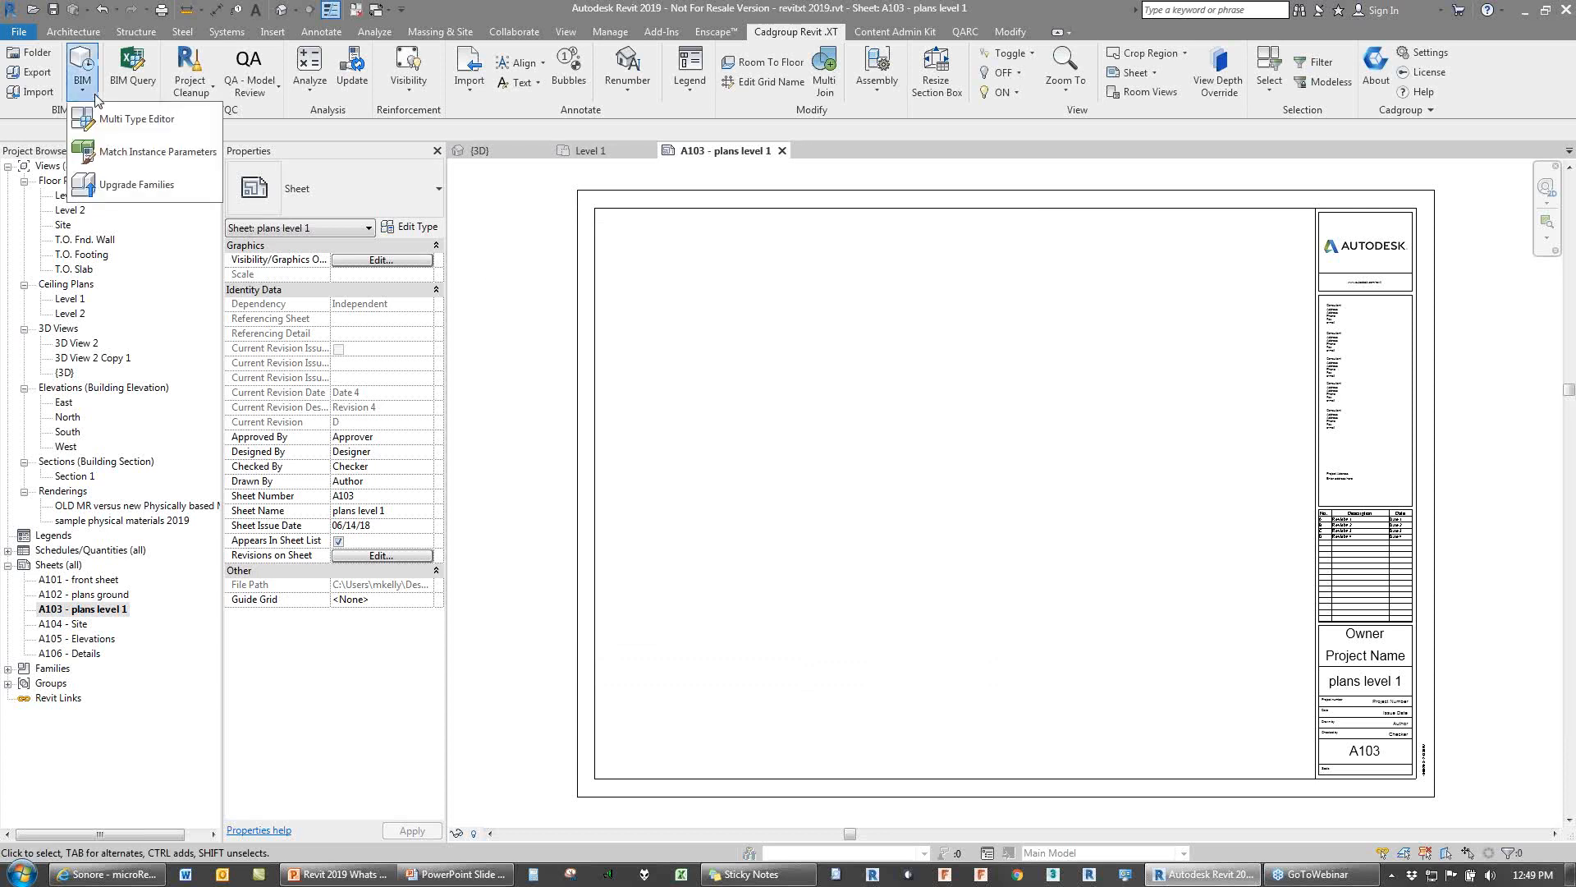
pyautogui.click(115, 185)
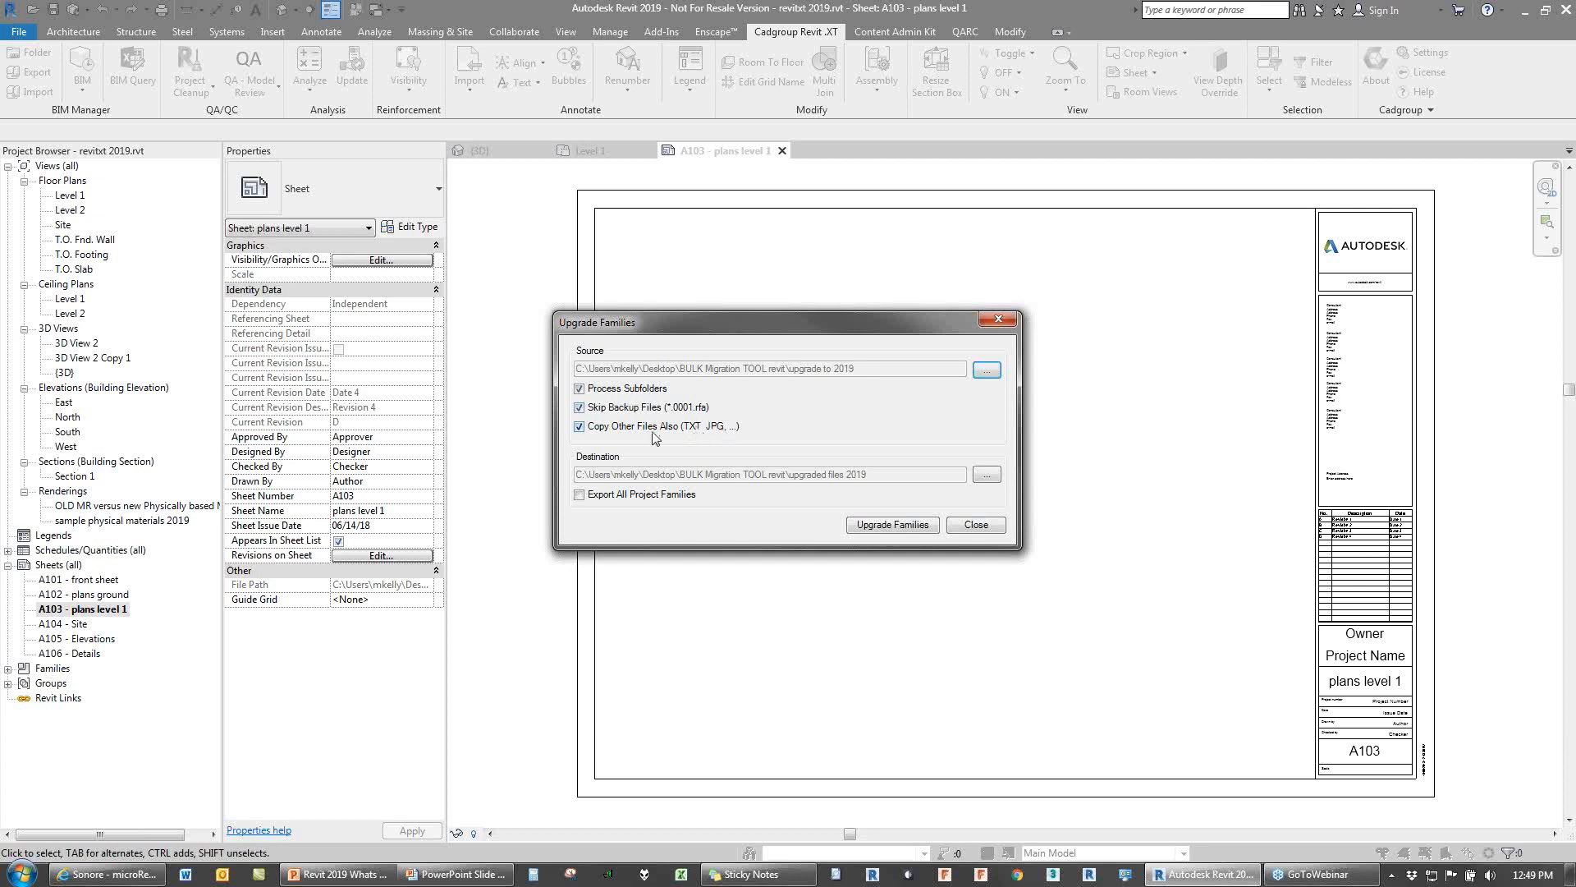
pyautogui.click(579, 427)
pyautogui.click(579, 427)
pyautogui.click(886, 530)
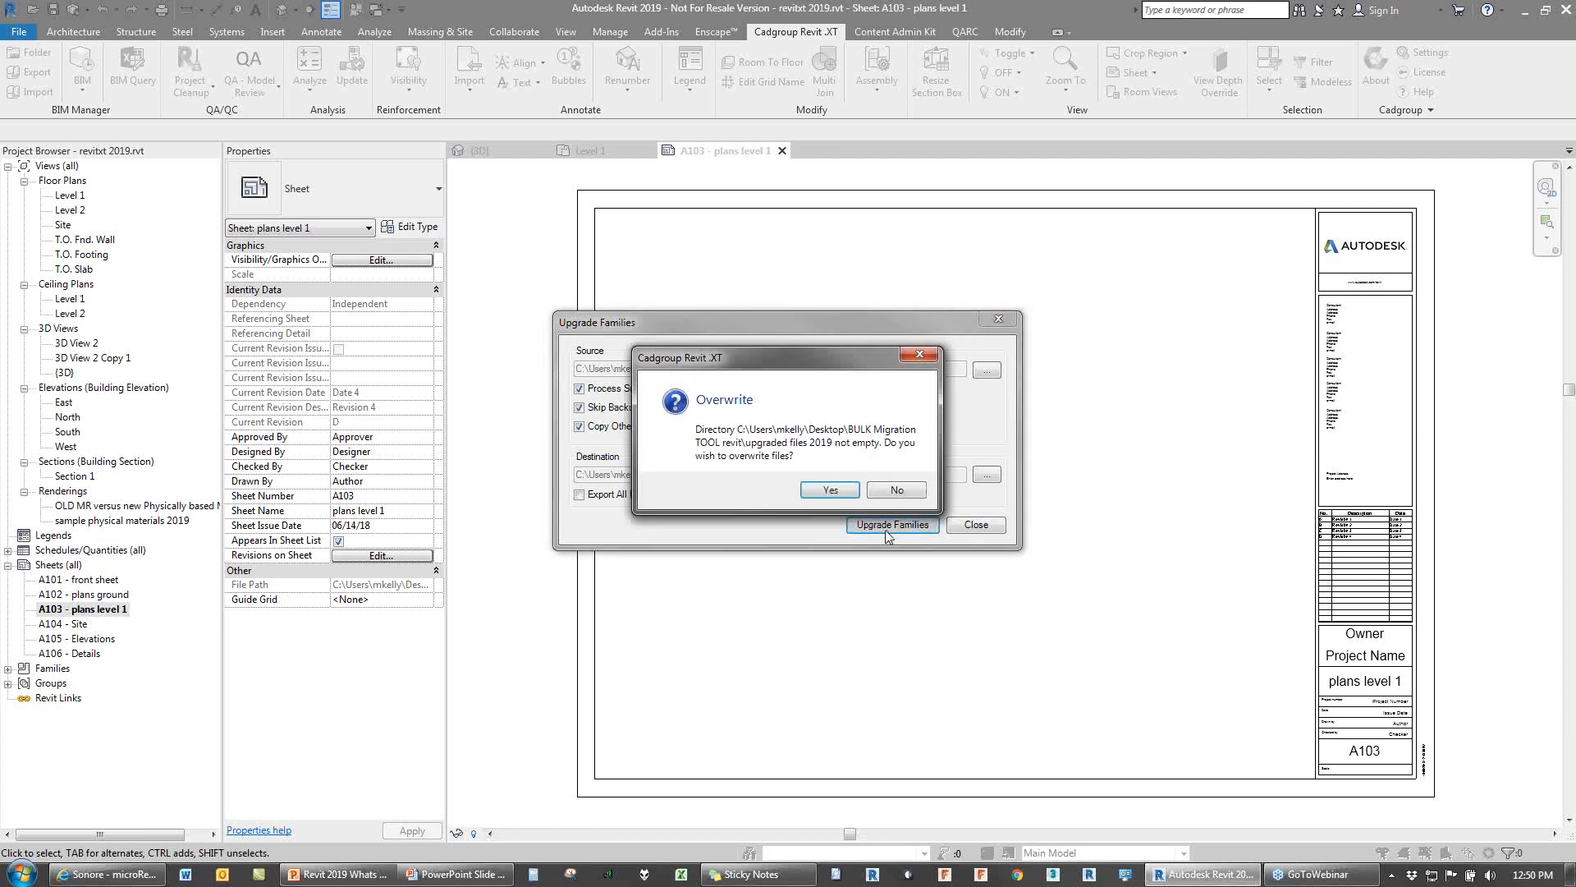
pyautogui.click(830, 489)
pyautogui.click(805, 486)
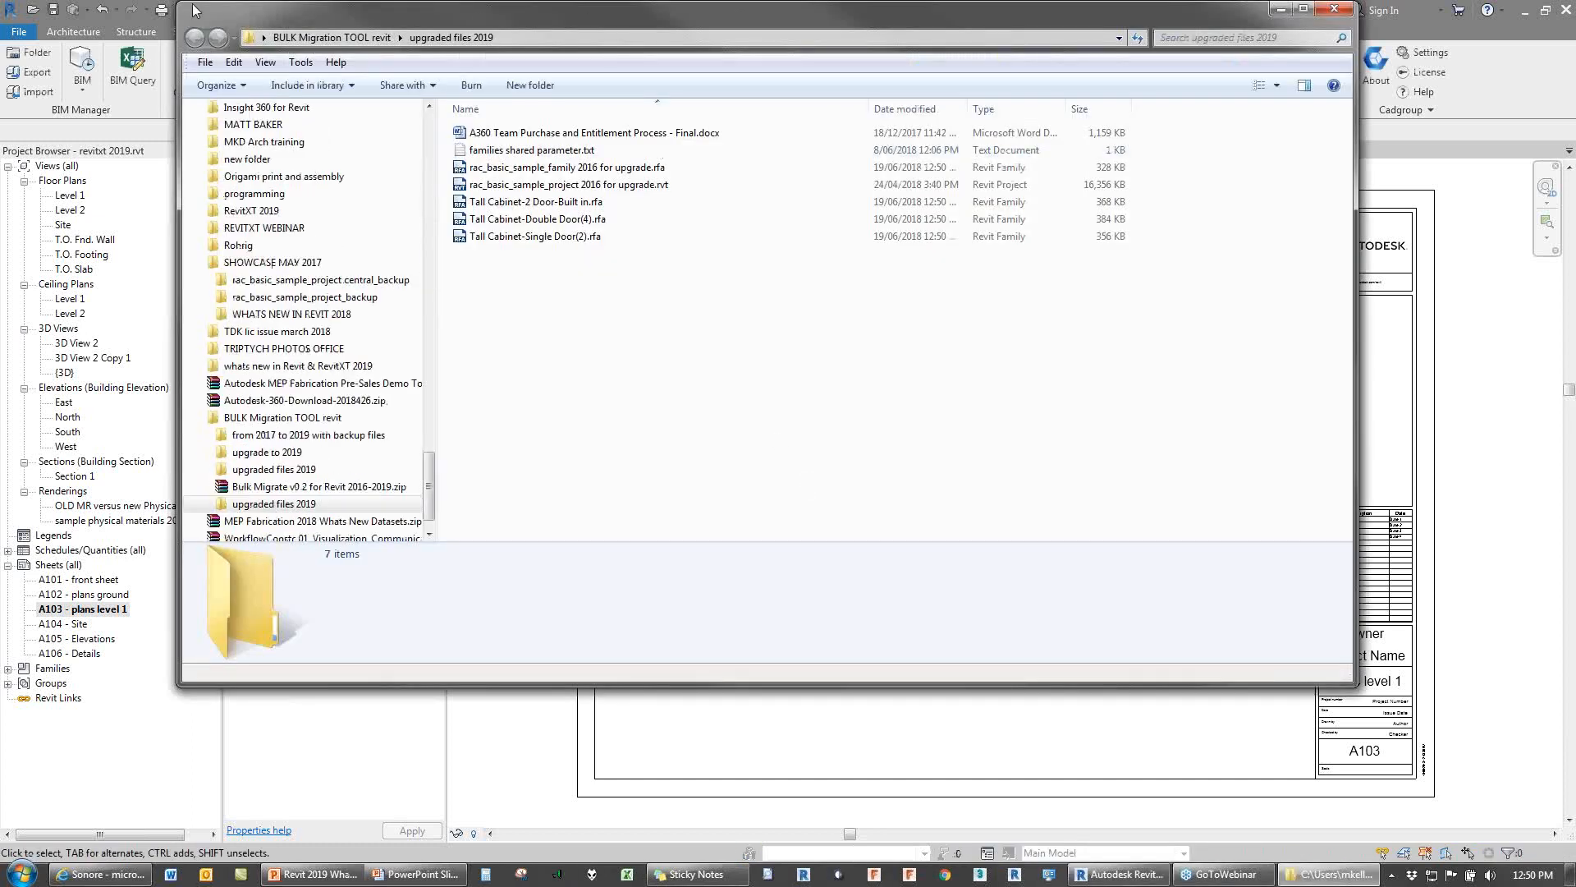
# Step: Inspect the Word document and the families shared parameter text file copied into the upgraded files 2019 folder
pyautogui.moveTo(183, 4); pyautogui.dragTo(694, 63)
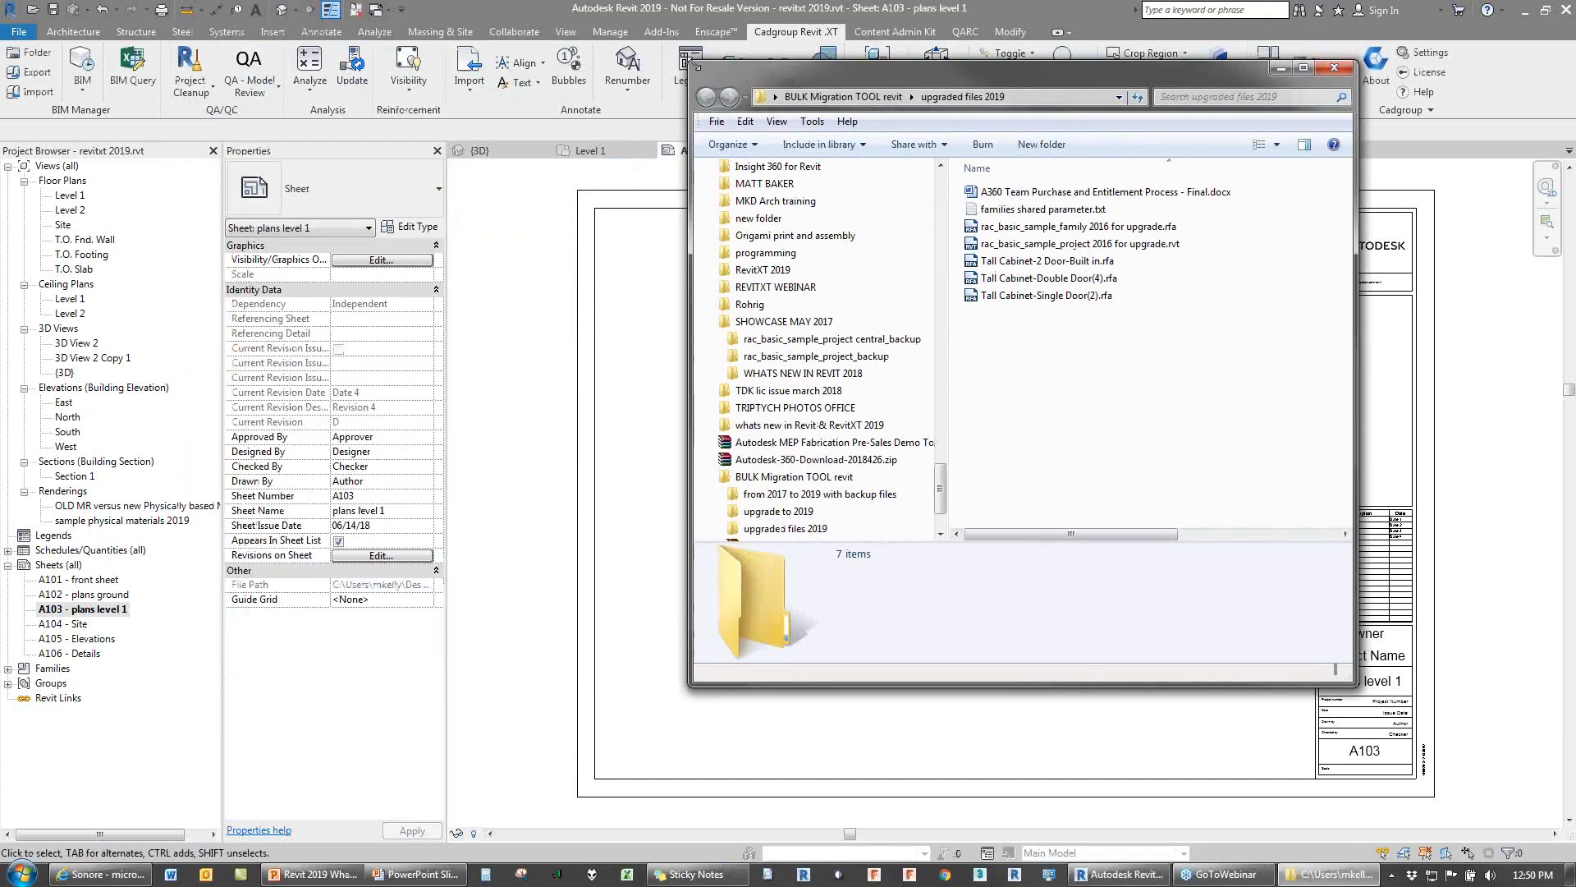
pyautogui.click(1039, 191)
pyautogui.click(1042, 210)
pyautogui.click(1080, 195)
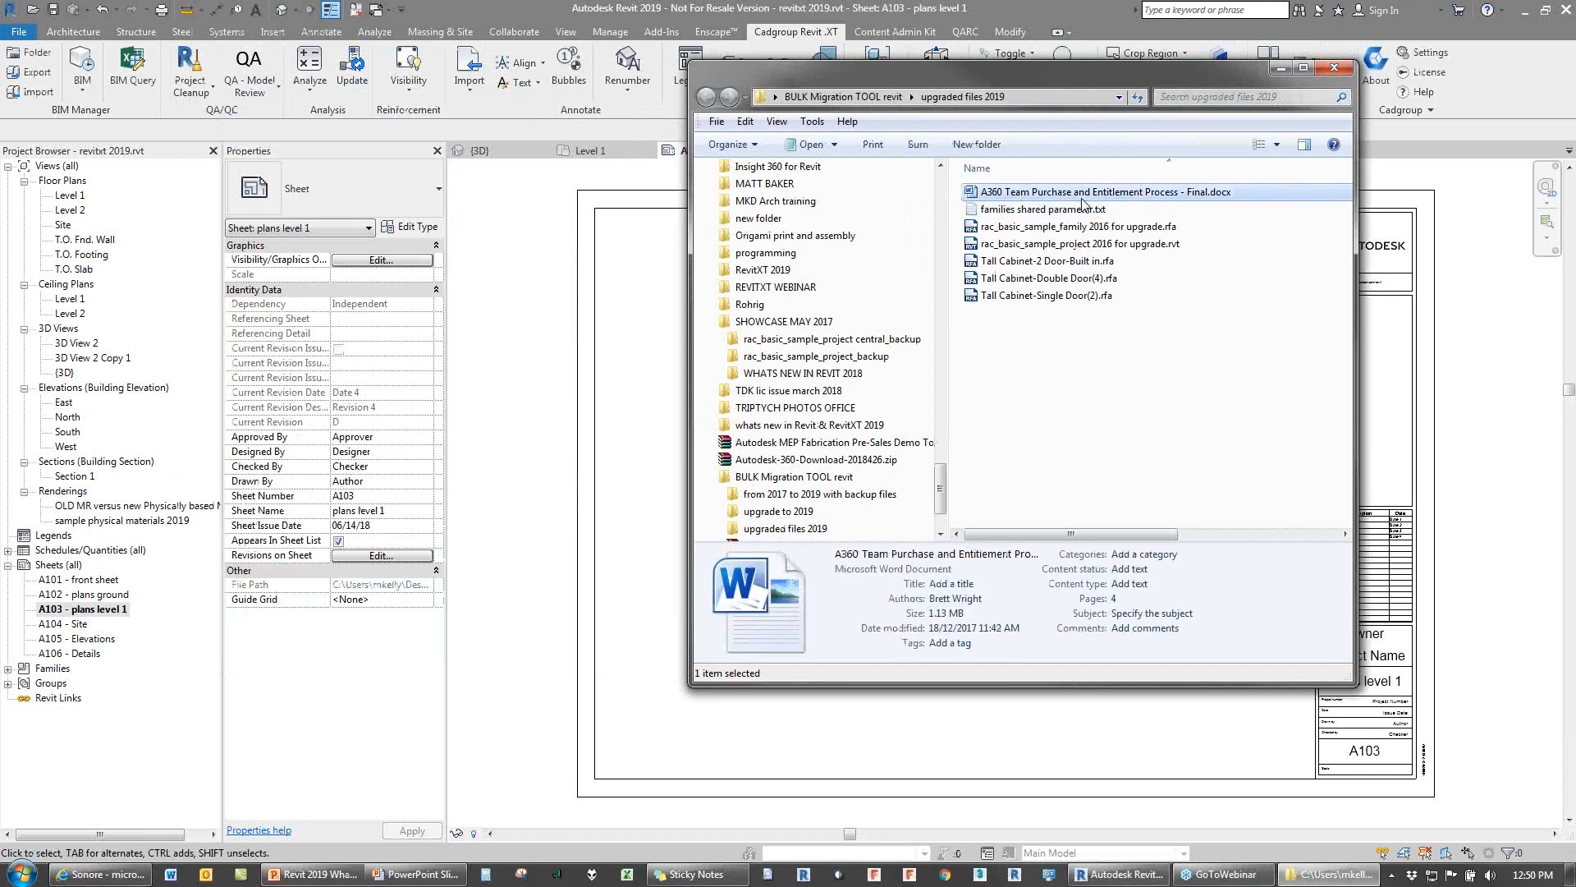
pyautogui.click(1075, 210)
pyautogui.click(1071, 196)
pyautogui.click(1063, 211)
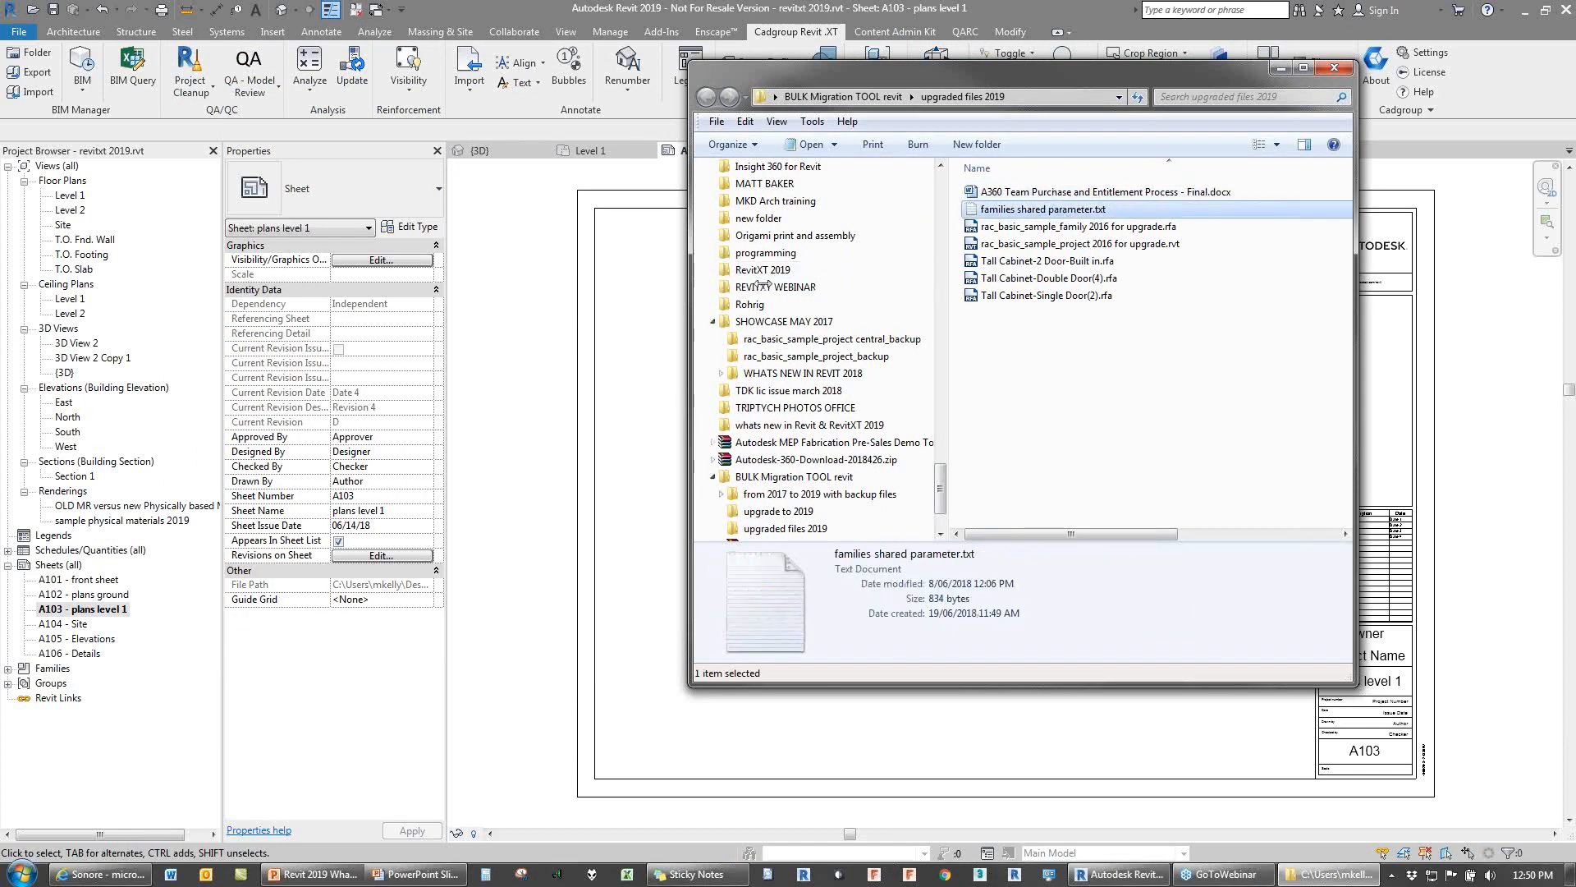
# Step: Examine the upgraded Tall Cabinet families with the folder's file details in view, and minimize the folder window
pyautogui.moveTo(690, 283); pyautogui.dragTo(179, 281)
pyautogui.click(789, 352)
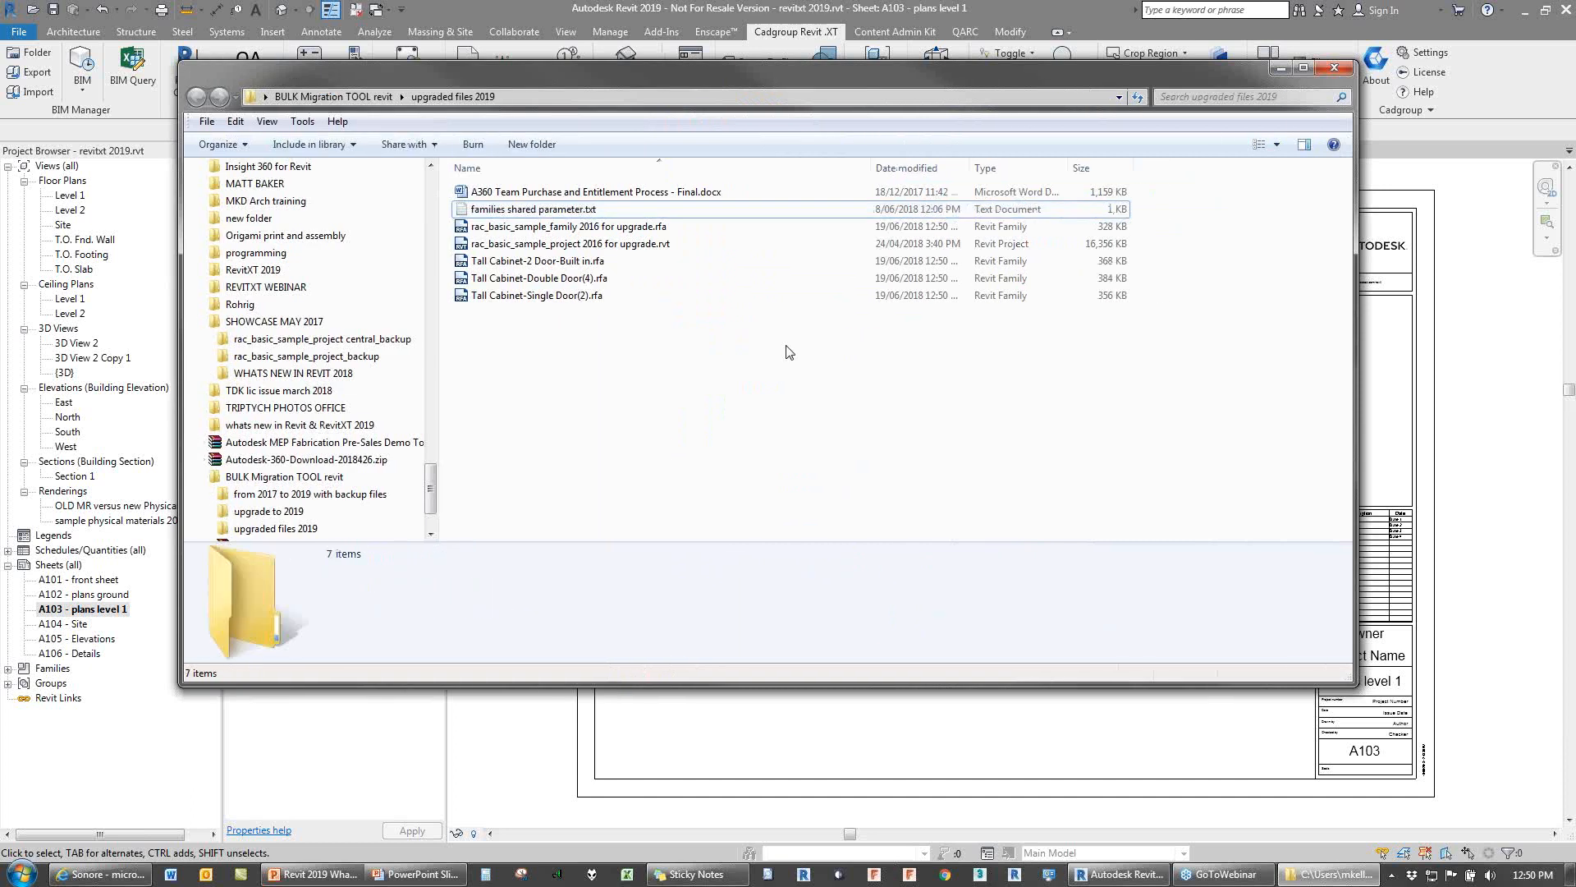
pyautogui.moveTo(564, 274); pyautogui.dragTo(622, 329)
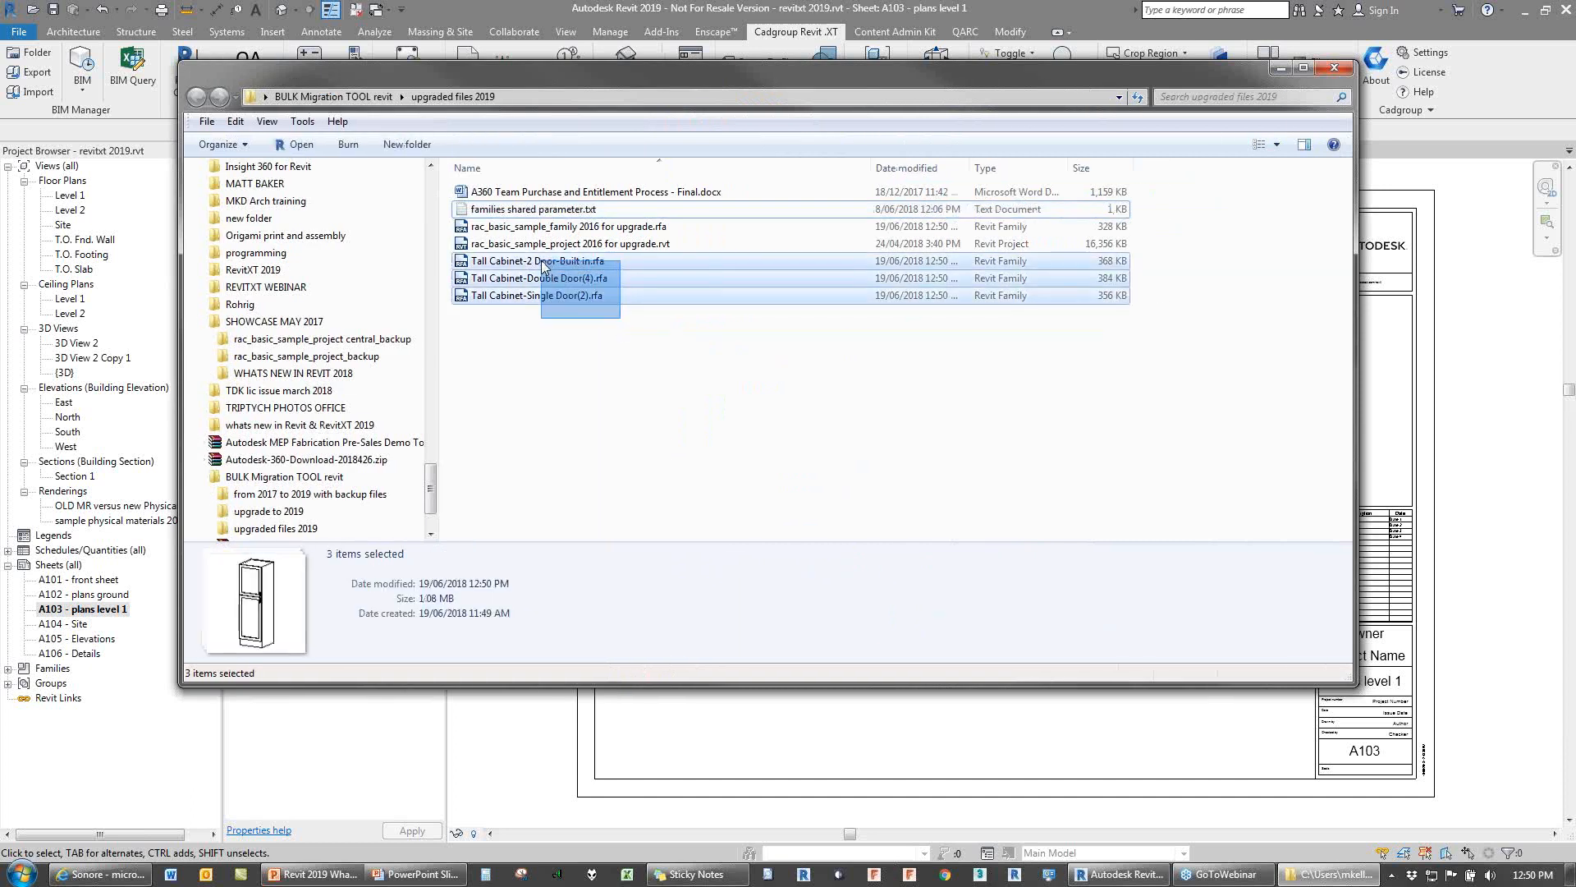
pyautogui.click(542, 337)
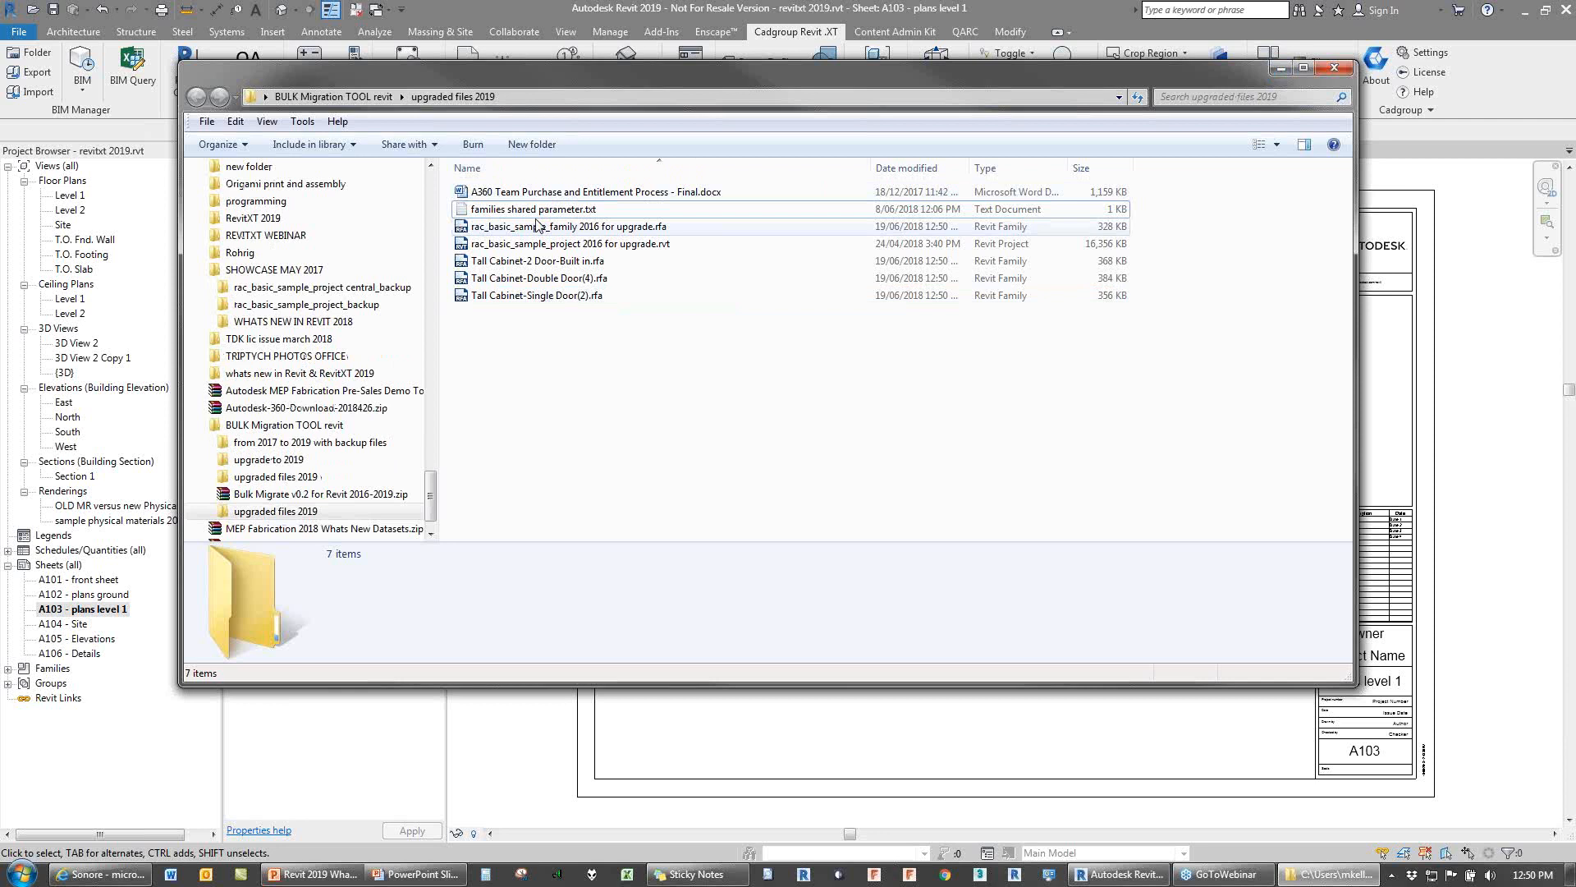
pyautogui.click(1282, 68)
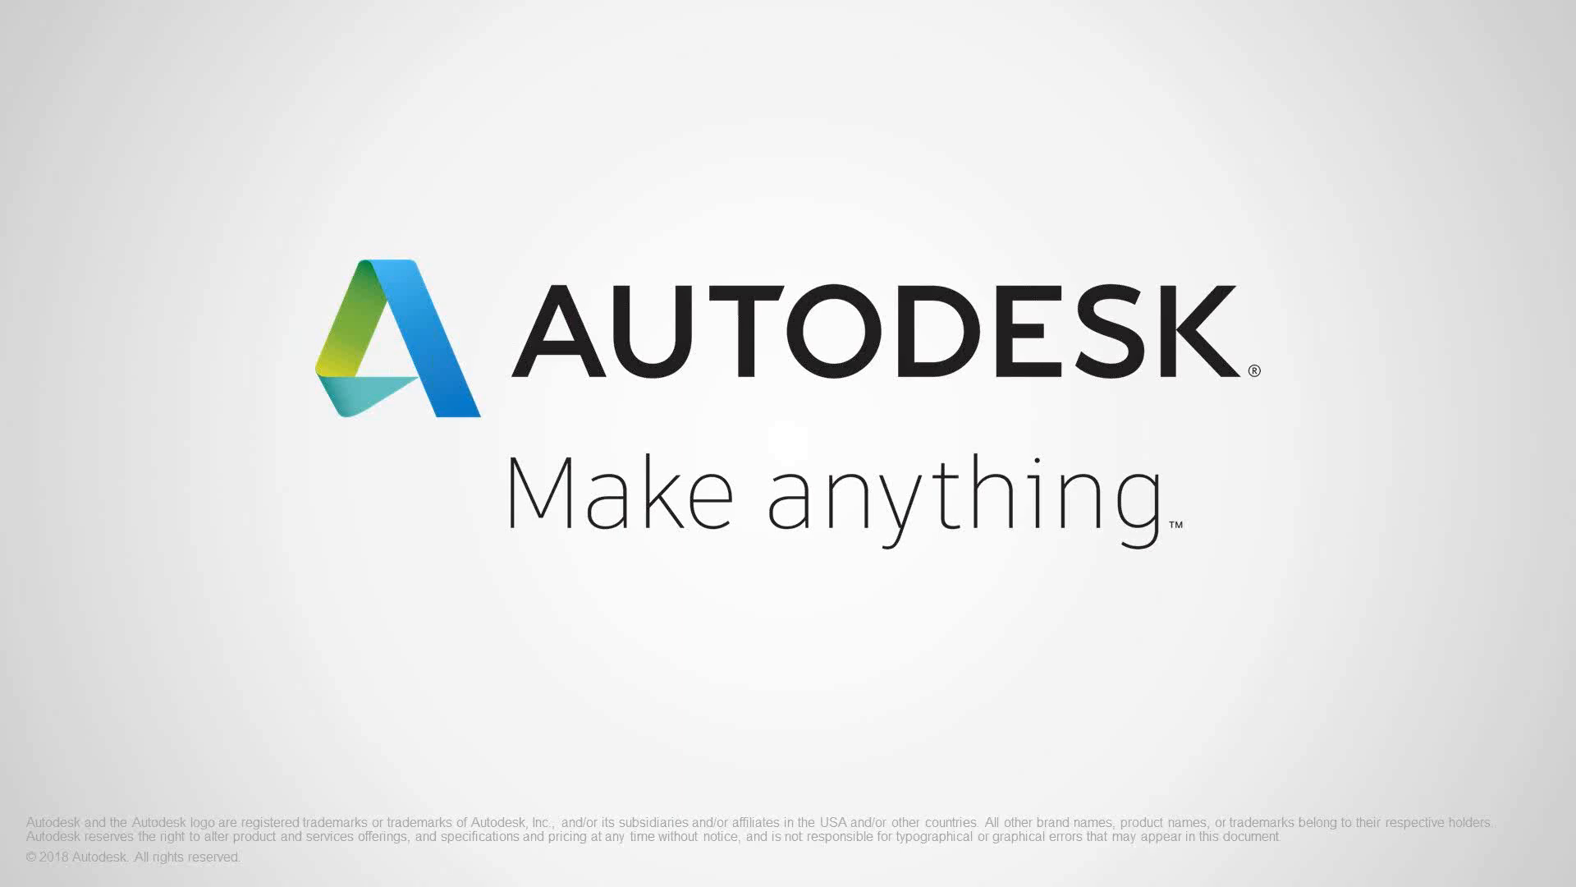